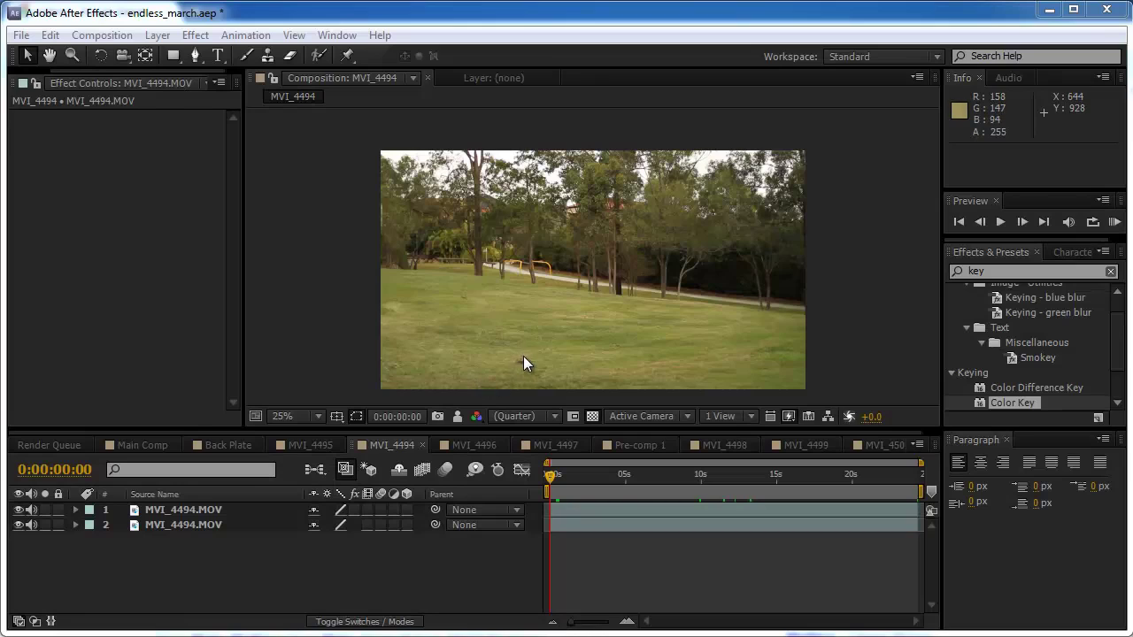
Scrub through the MVI_4494 composition and take a snapshot of the empty park frame at 0:00:00:00.
left_click(601, 479)
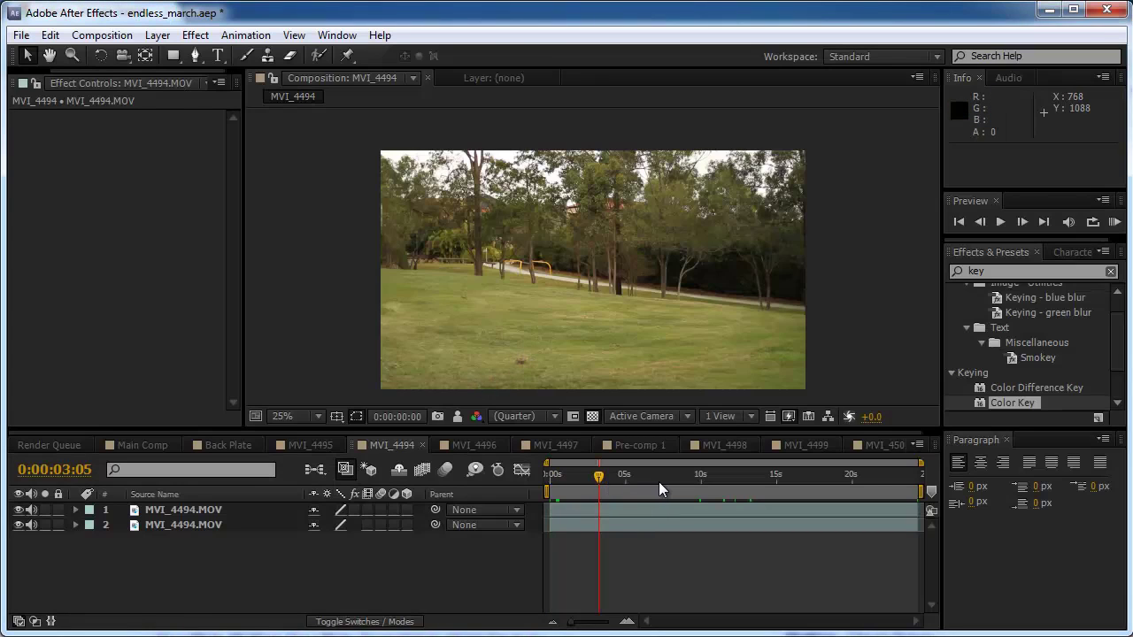
left_click_drag(665, 482, 531, 482)
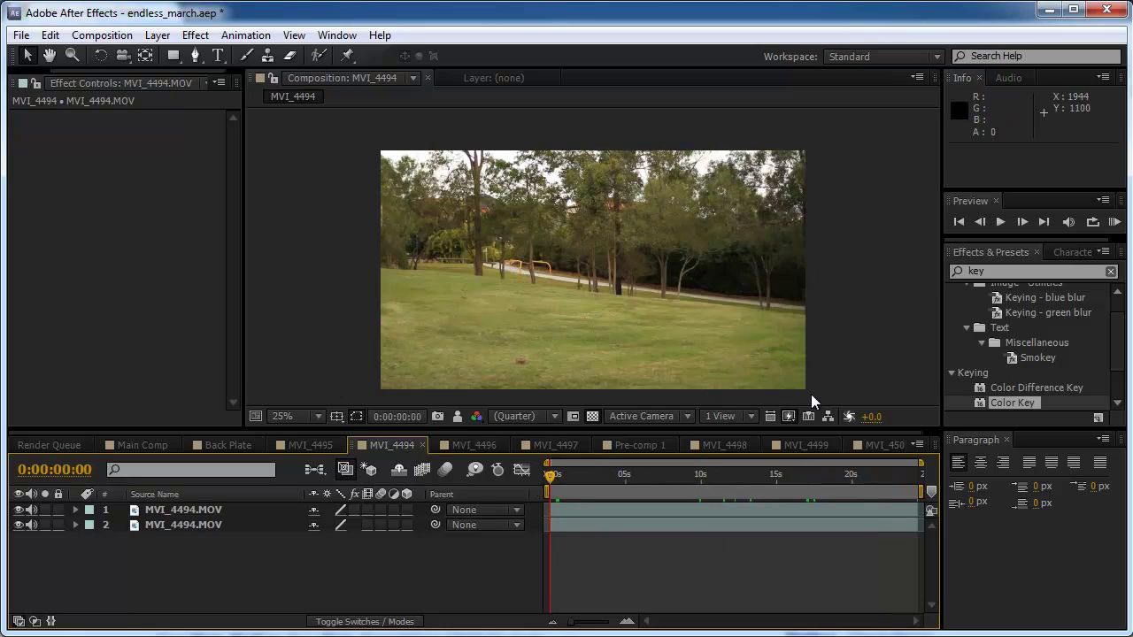
left_click(434, 422)
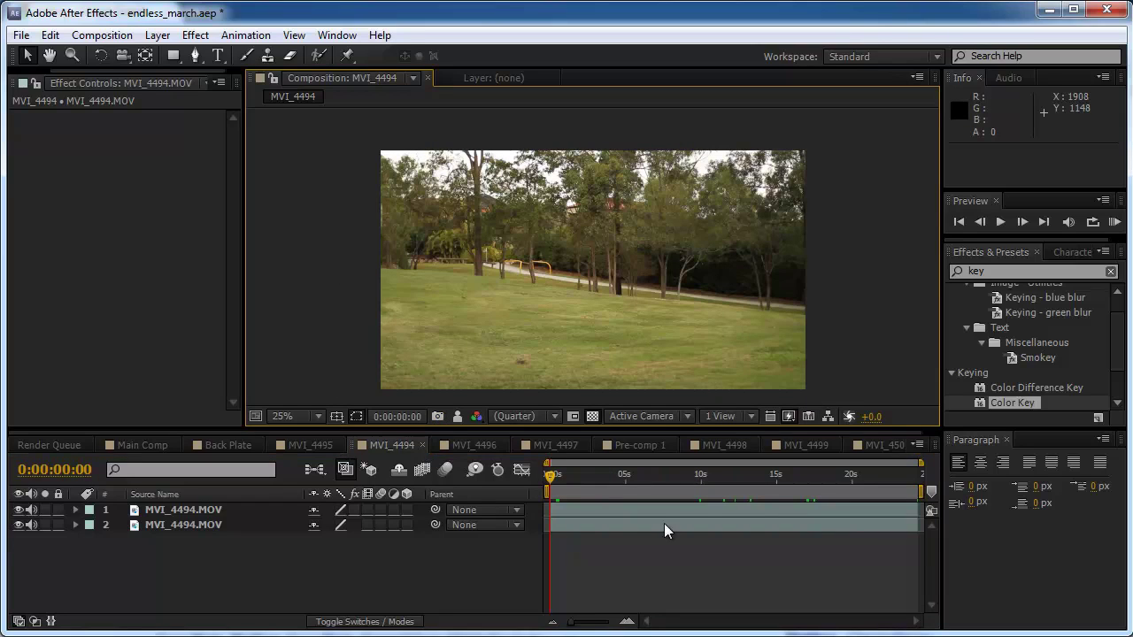
Compare the frame at 0:00:12:21 with the stored snapshot by repeatedly showing the snapshot.
left_click(745, 479)
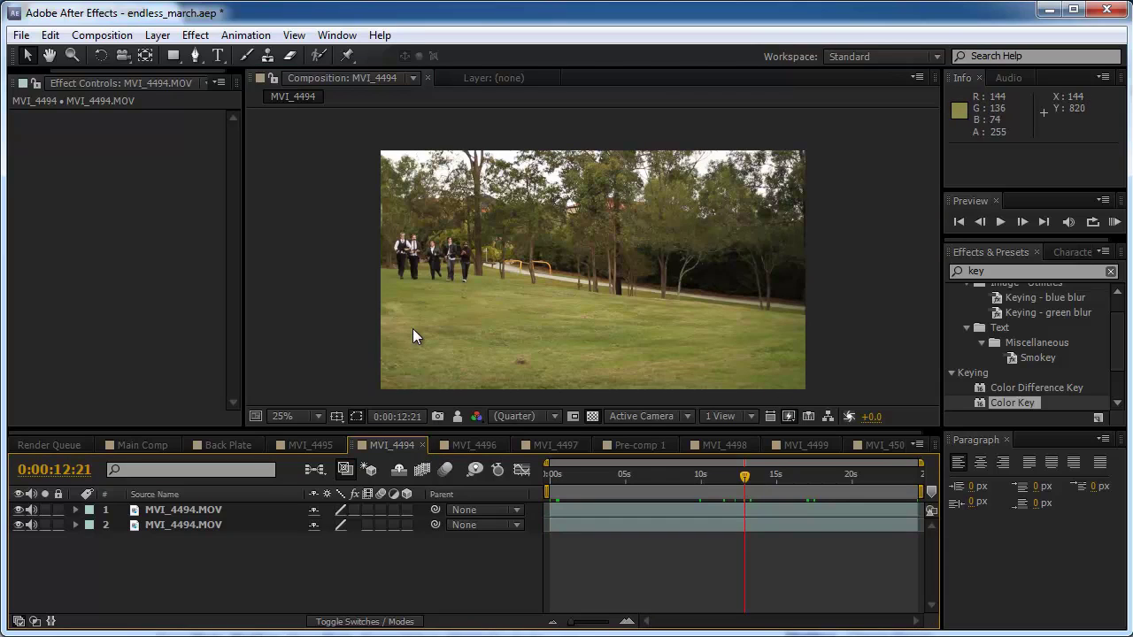
left_click(457, 420)
left_click(457, 420)
left_click(456, 419)
left_click(457, 420)
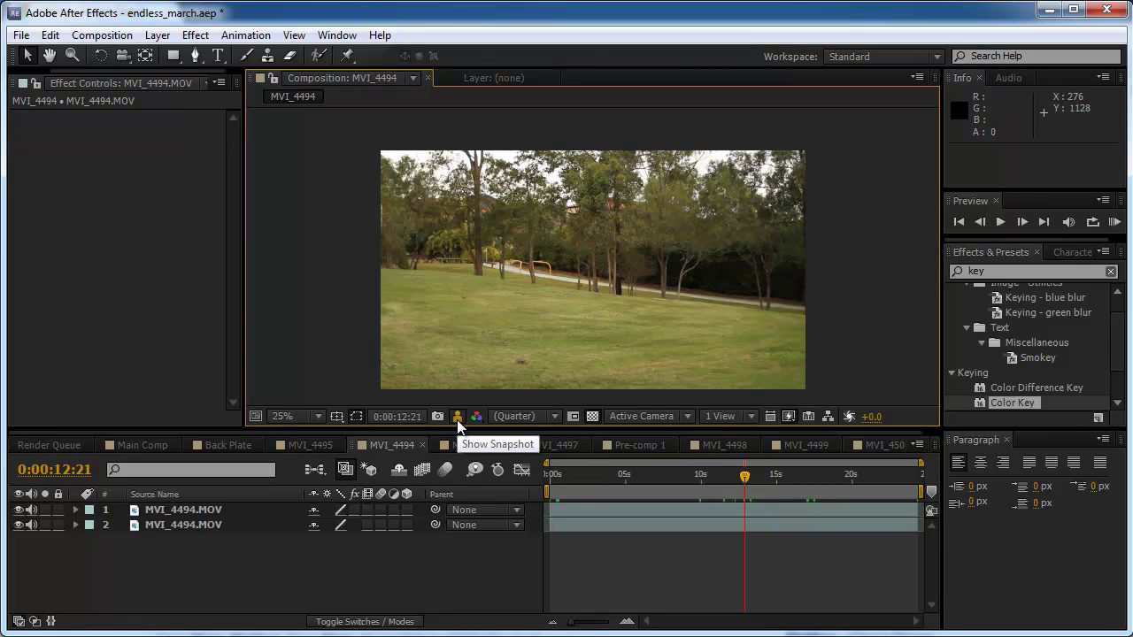
left_click(457, 420)
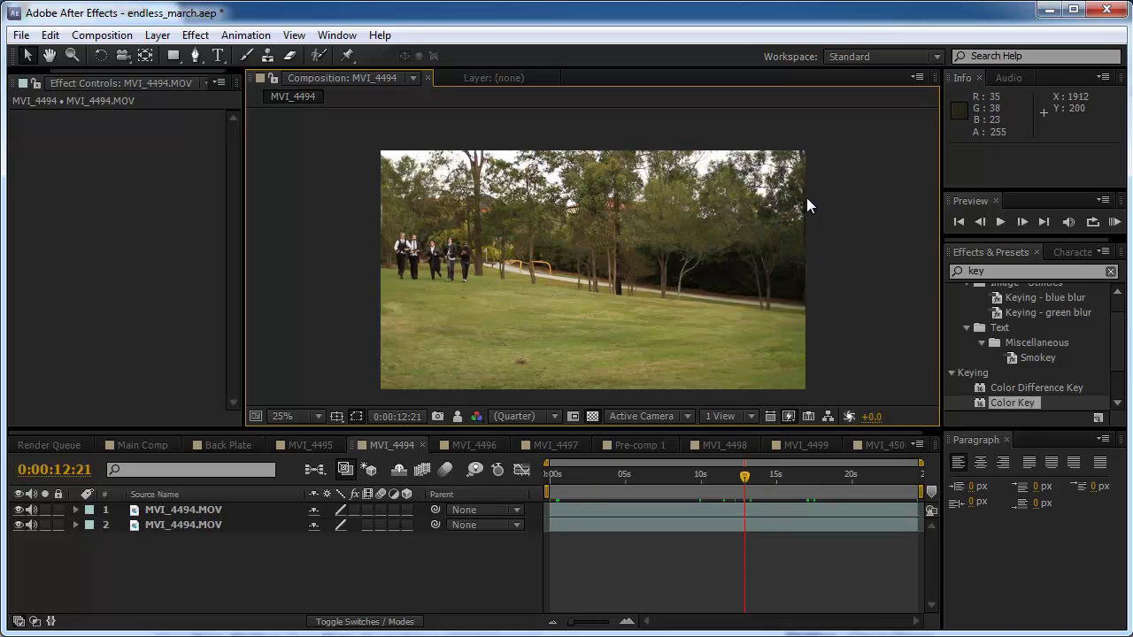
left_click(459, 418)
left_click(460, 418)
left_click(462, 419)
left_click(462, 419)
left_click(462, 419)
key("period")
key("comma")
Freeze the lower MVI_4494.MOV layer on its frame at 0:00:00:00.
left_click(974, 270)
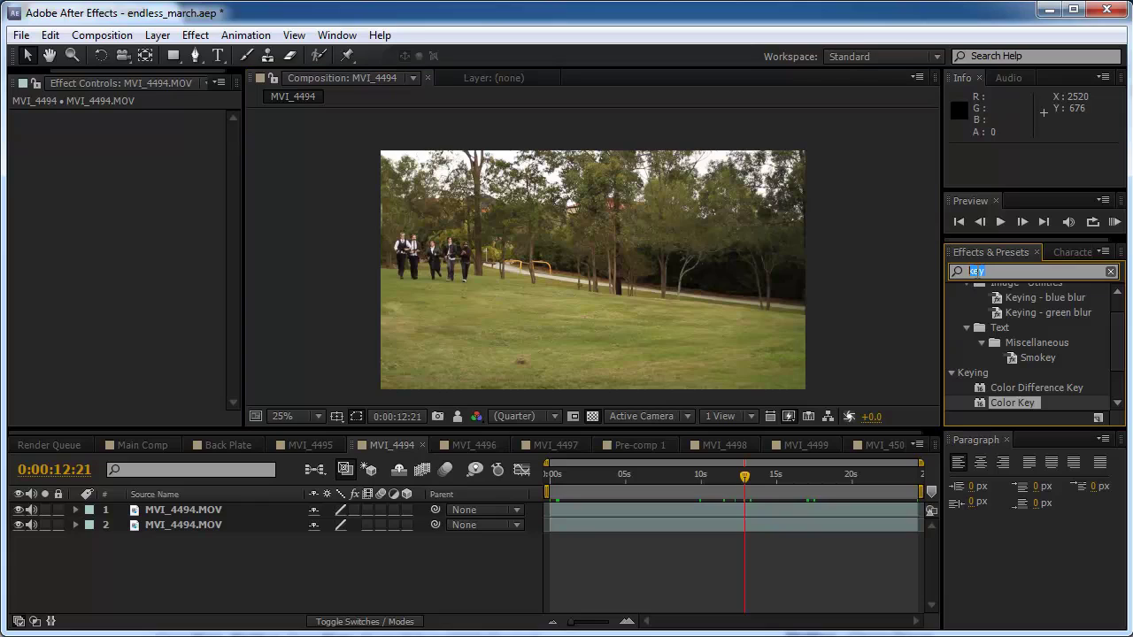
left_click(217, 539)
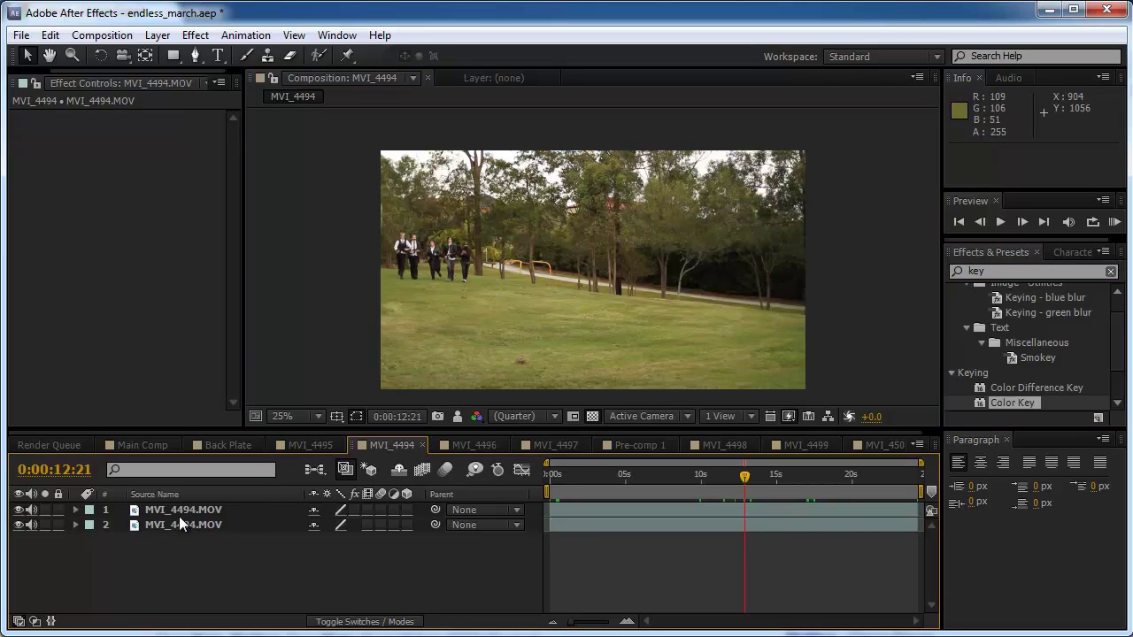
left_click(544, 472)
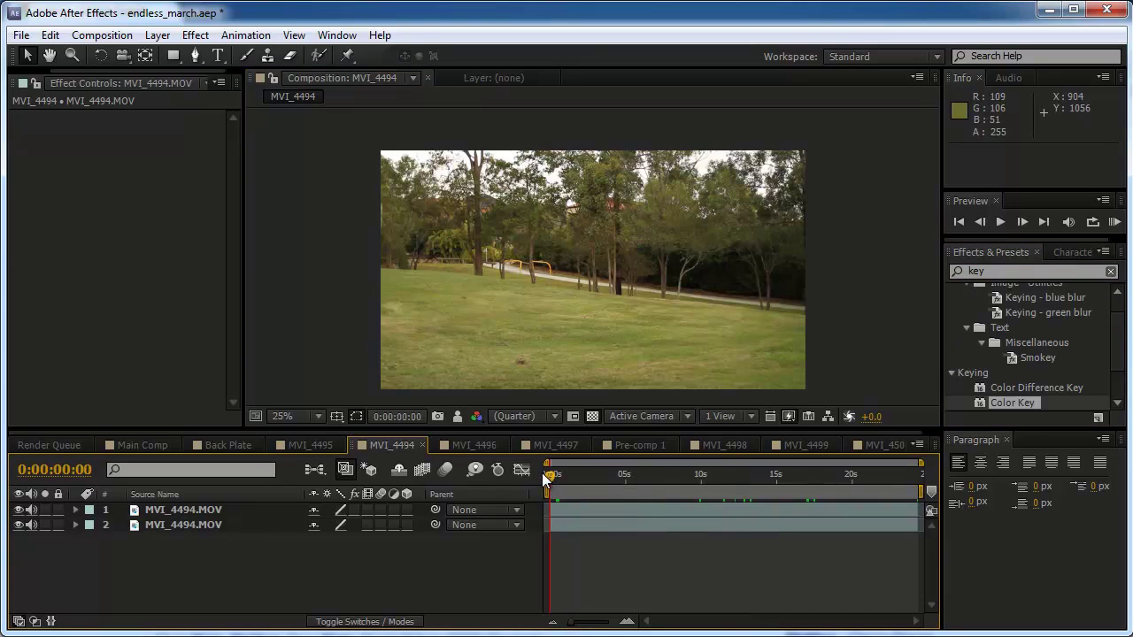
left_click(201, 521)
right_click(203, 522)
mouse_move(274, 419)
left_click(501, 476)
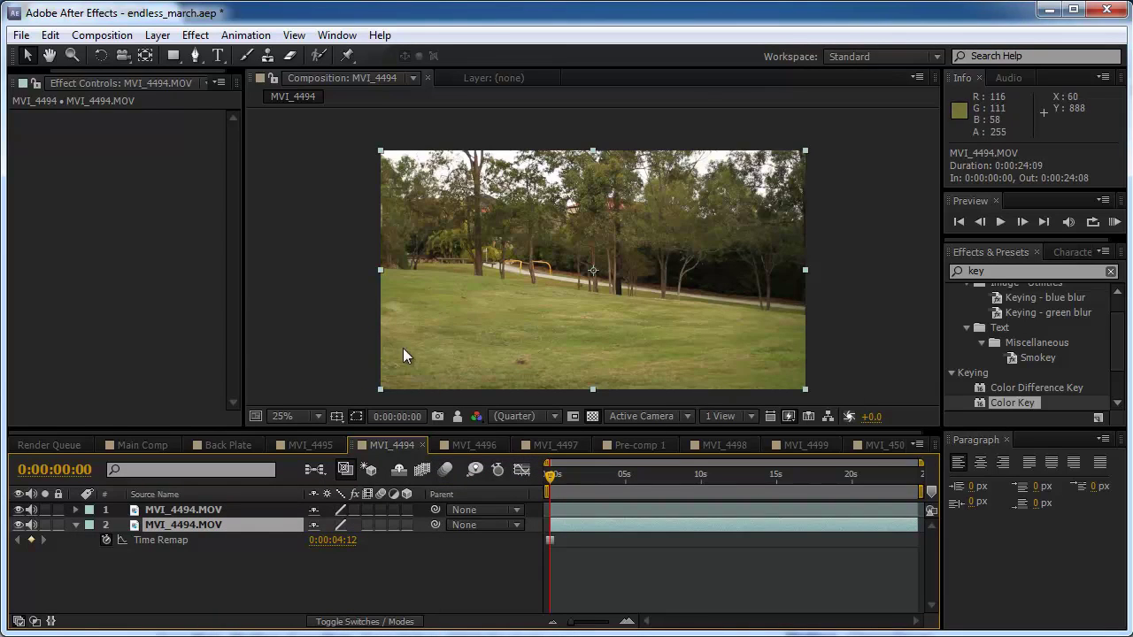
Search the effects for "diff" and apply Difference Matte to the upper MVI_4494.MOV layer.
scroll(593, 337, "up", 2)
left_click_drag(428, 312, 540, 309)
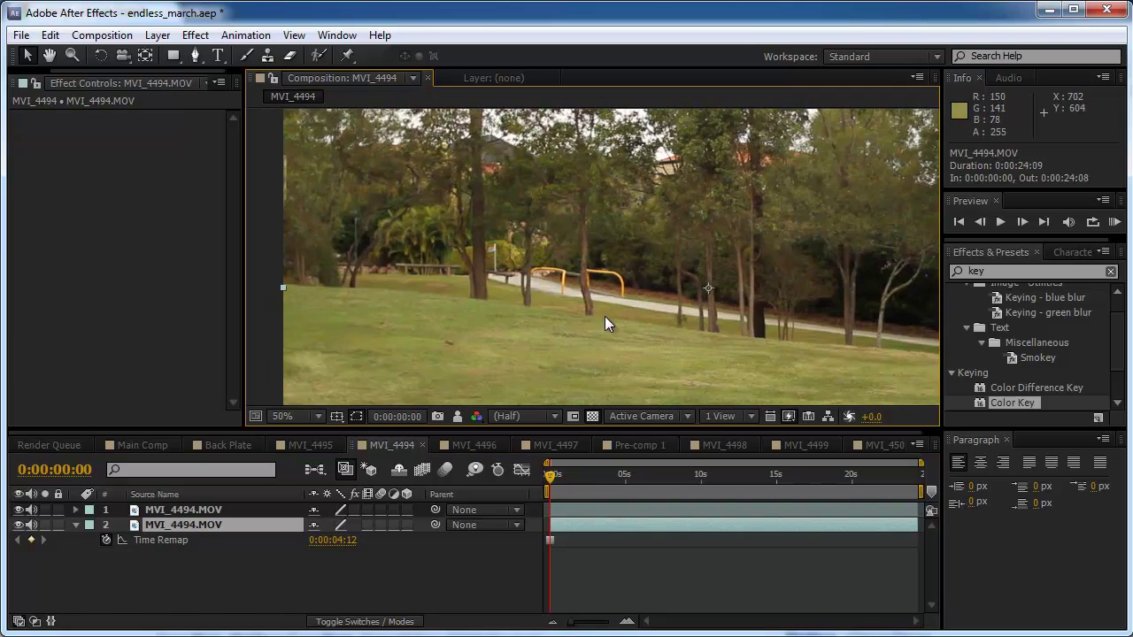
scroll(450, 307, "down", 2)
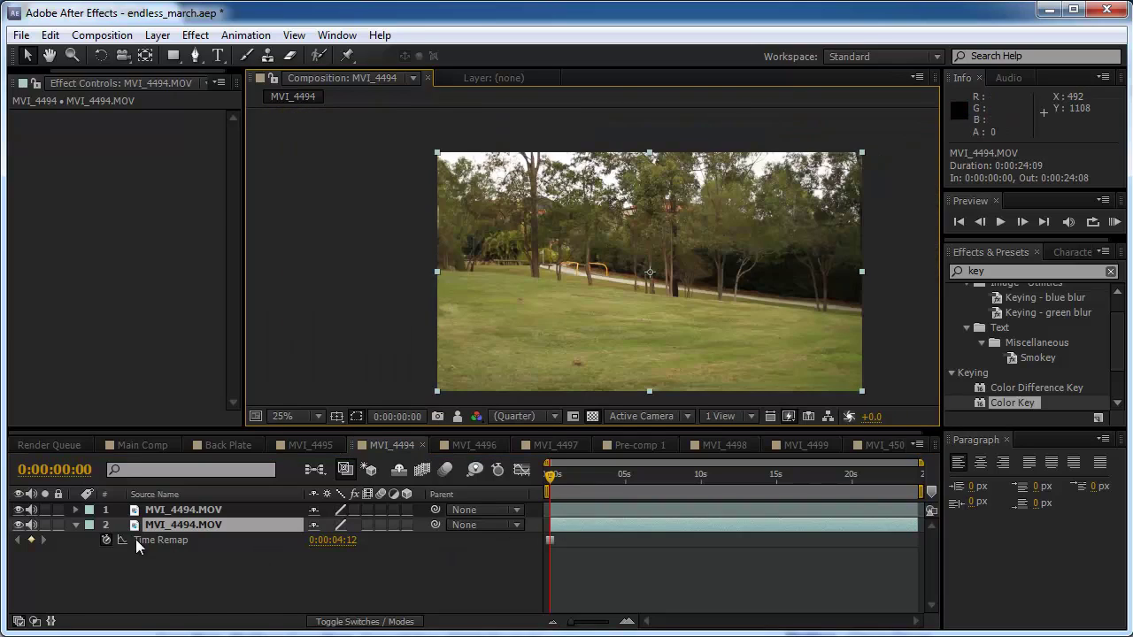
left_click(986, 270)
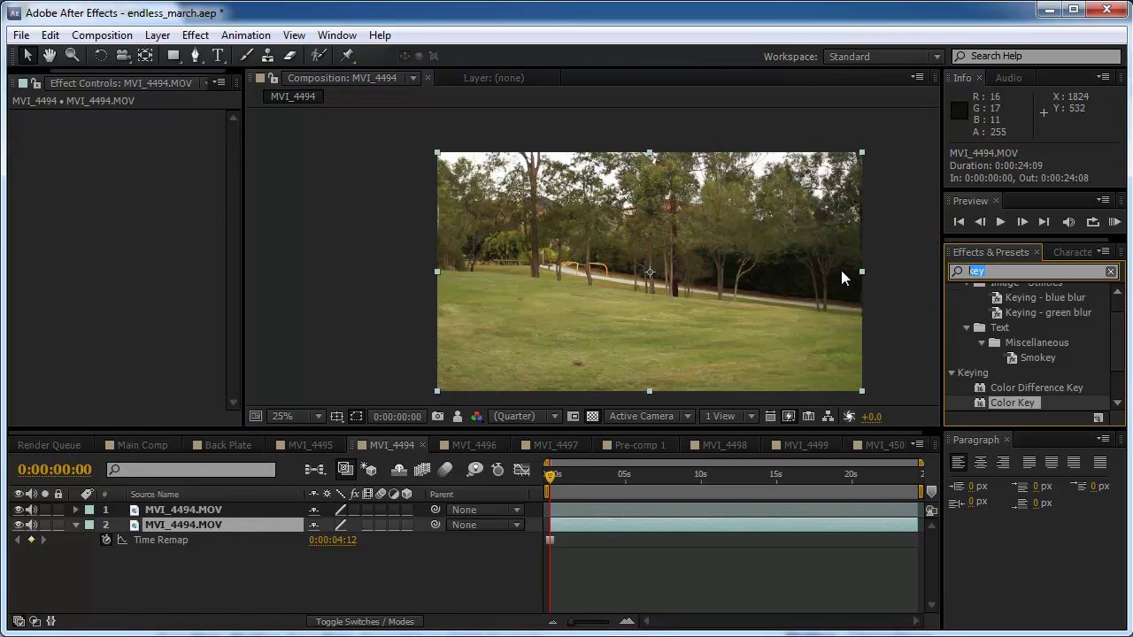
type("diff")
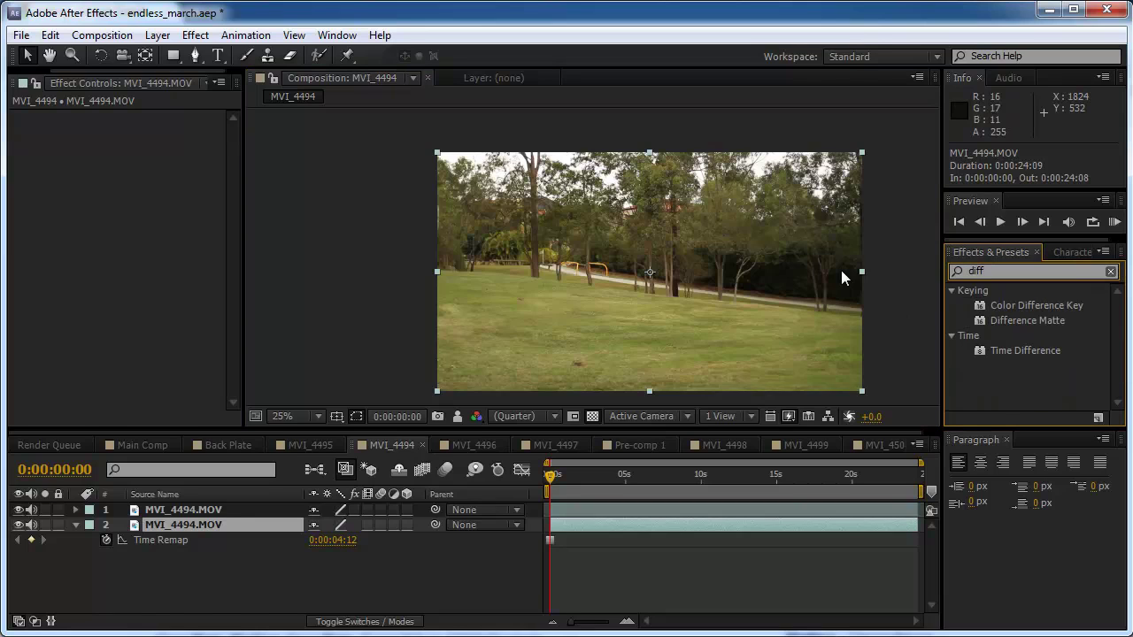
left_click_drag(1029, 325, 274, 524)
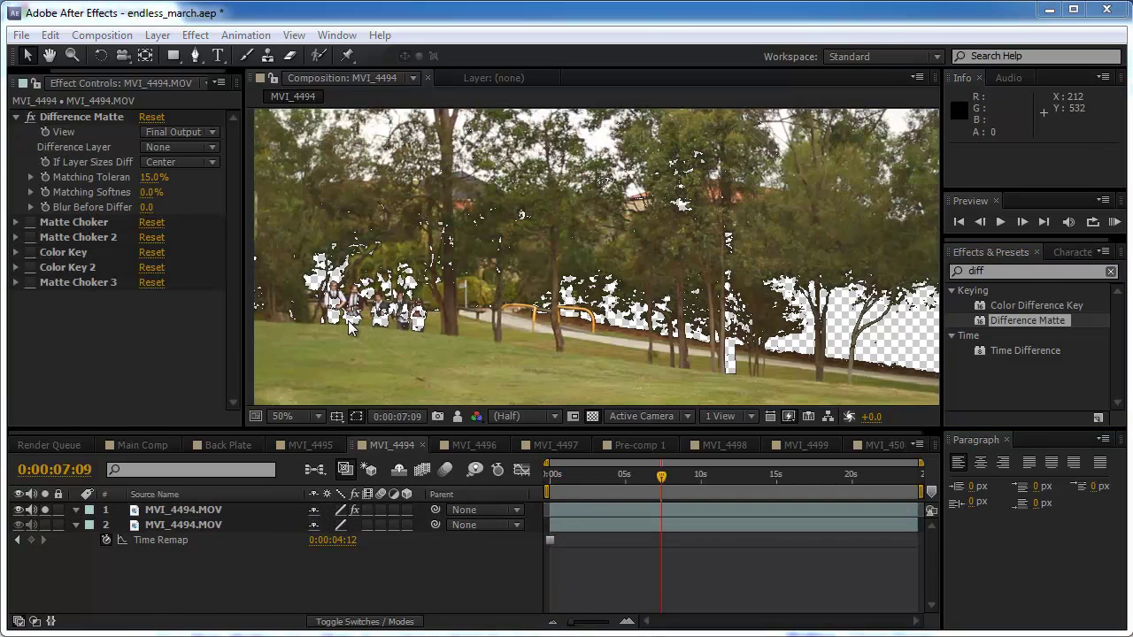
Set the upper layer's Difference Layer to 2. MVI_4494.MOV and check the matte at 0:00:07:02.
left_click(209, 512)
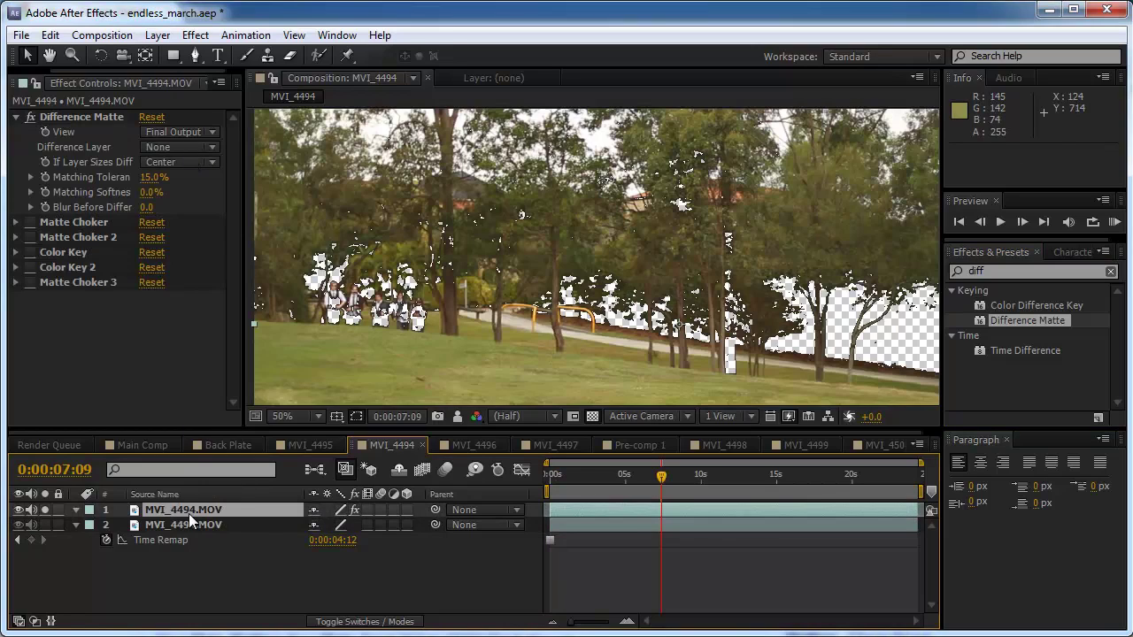
left_click(172, 147)
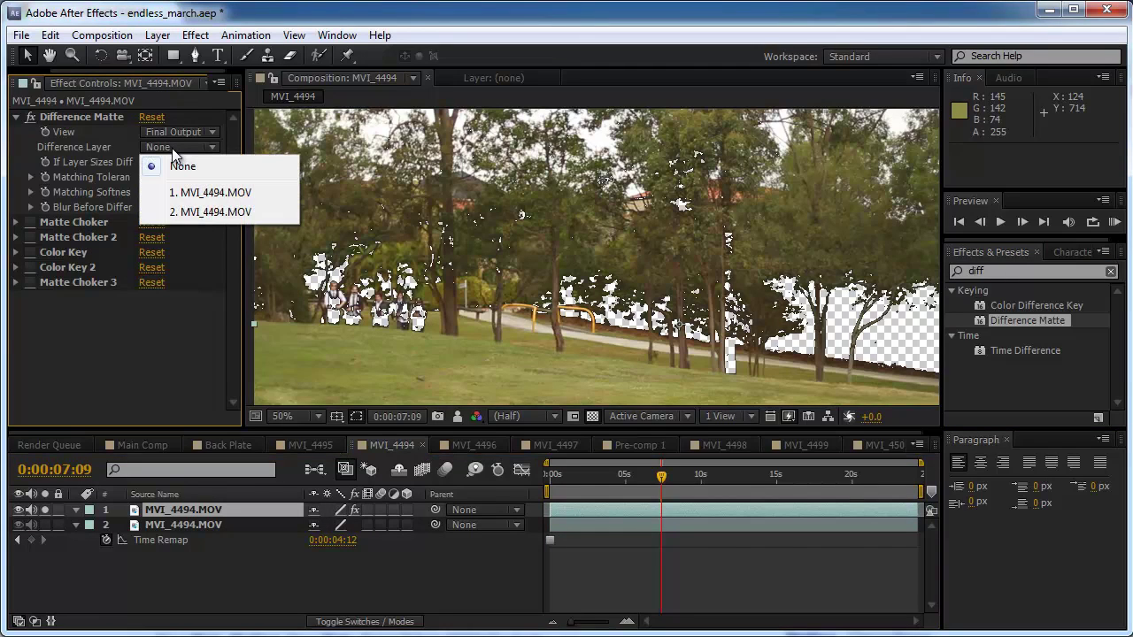
left_click(189, 213)
left_click(553, 476)
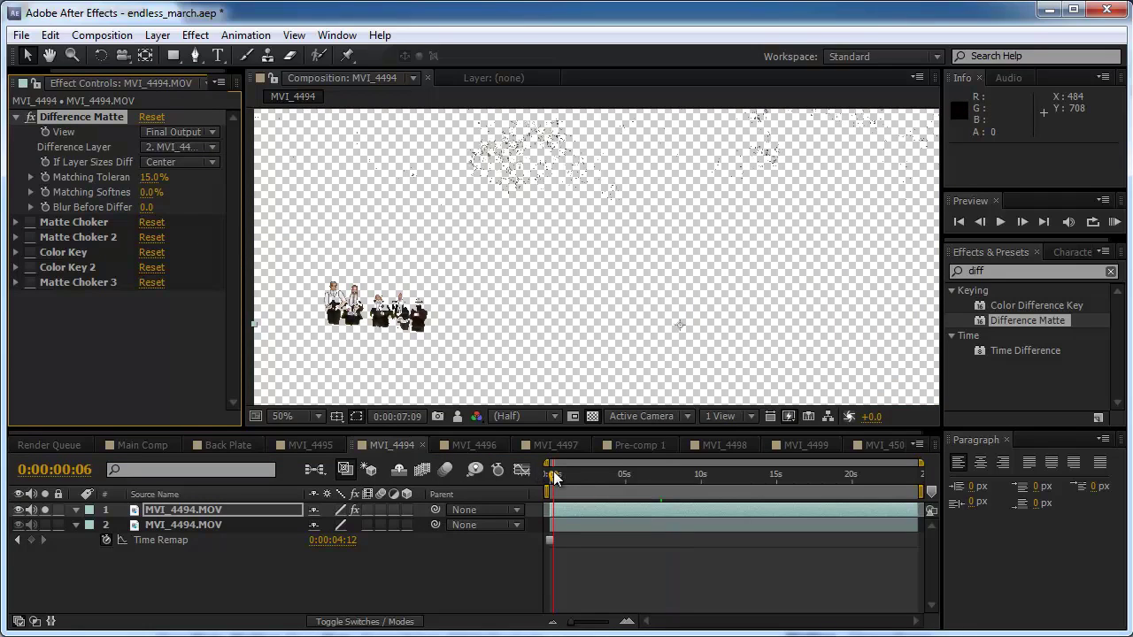
left_click(662, 472)
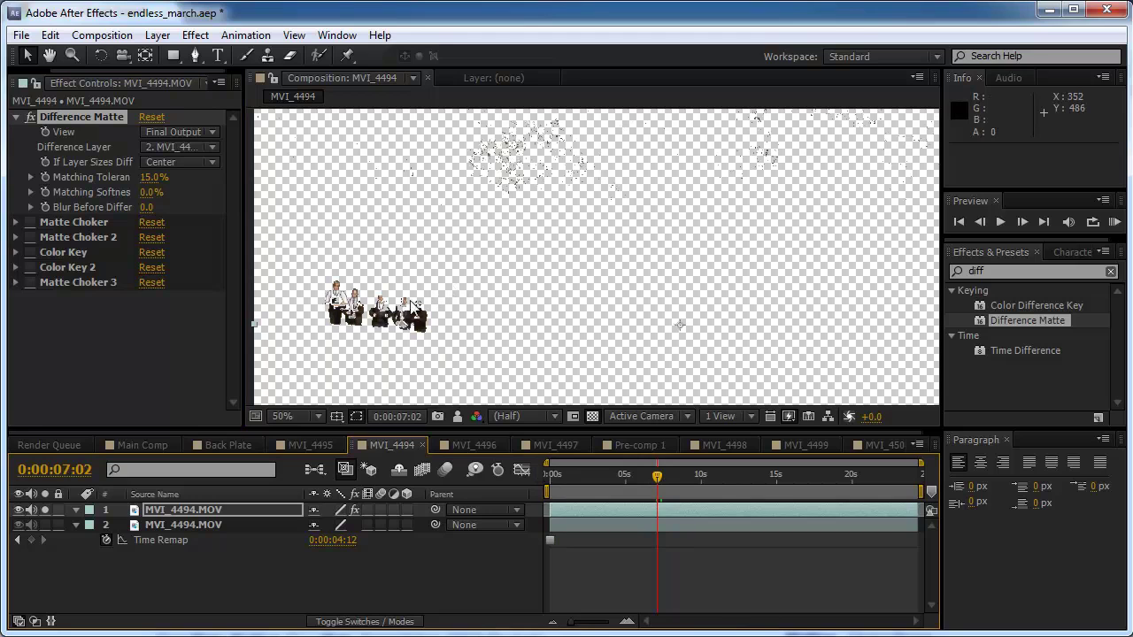
Set the Difference Matte's Matching Tolerance to 3% while inspecting the five people up close.
scroll(524, 291, "up", 2)
scroll(362, 377, "up", 5)
left_click_drag(800, 292, 453, 204)
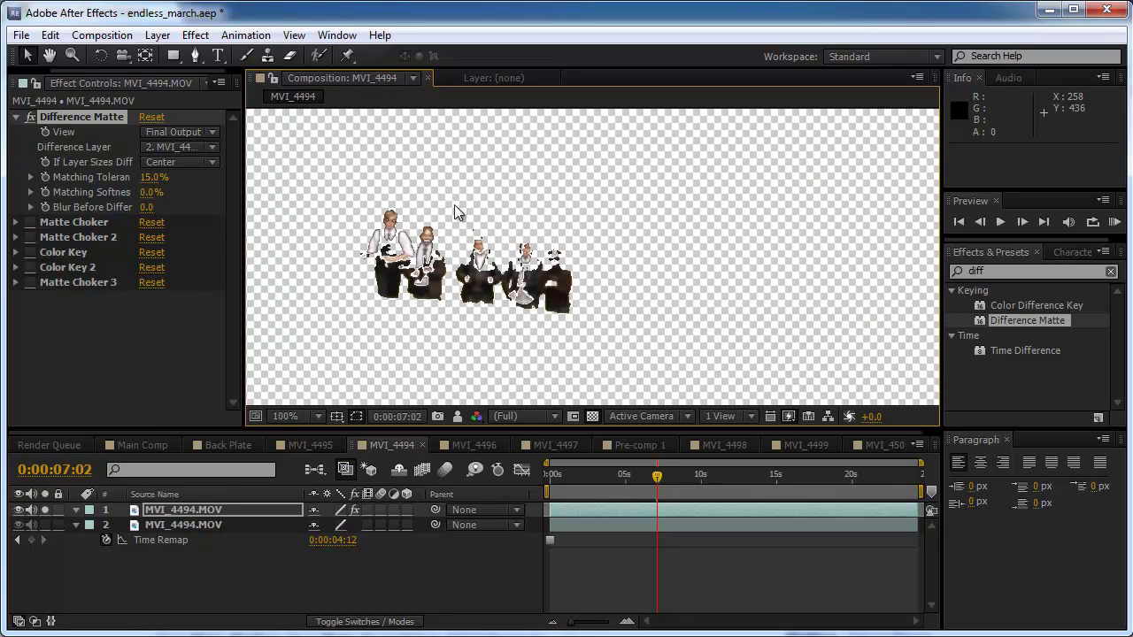
scroll(450, 289, "up", 4)
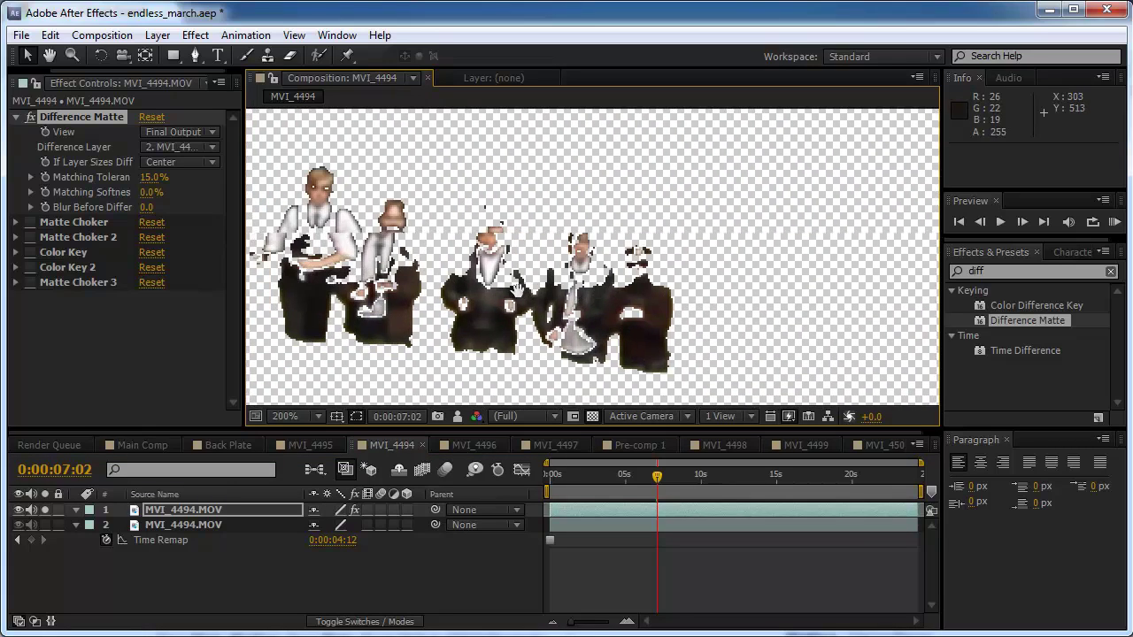
left_click(152, 177)
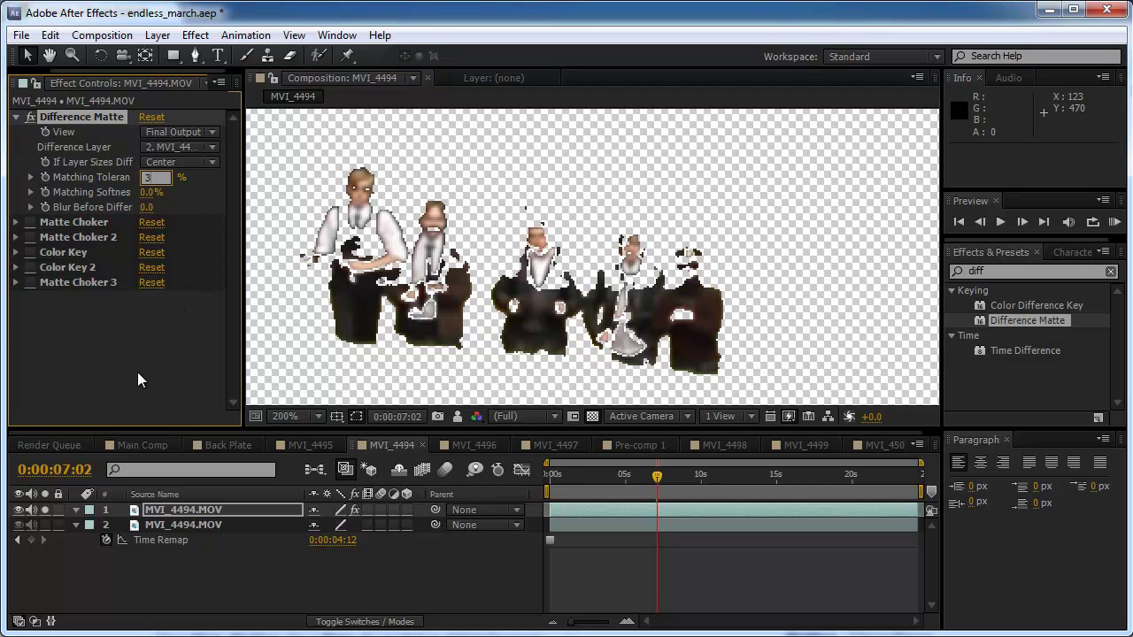
type("3")
key("Return")
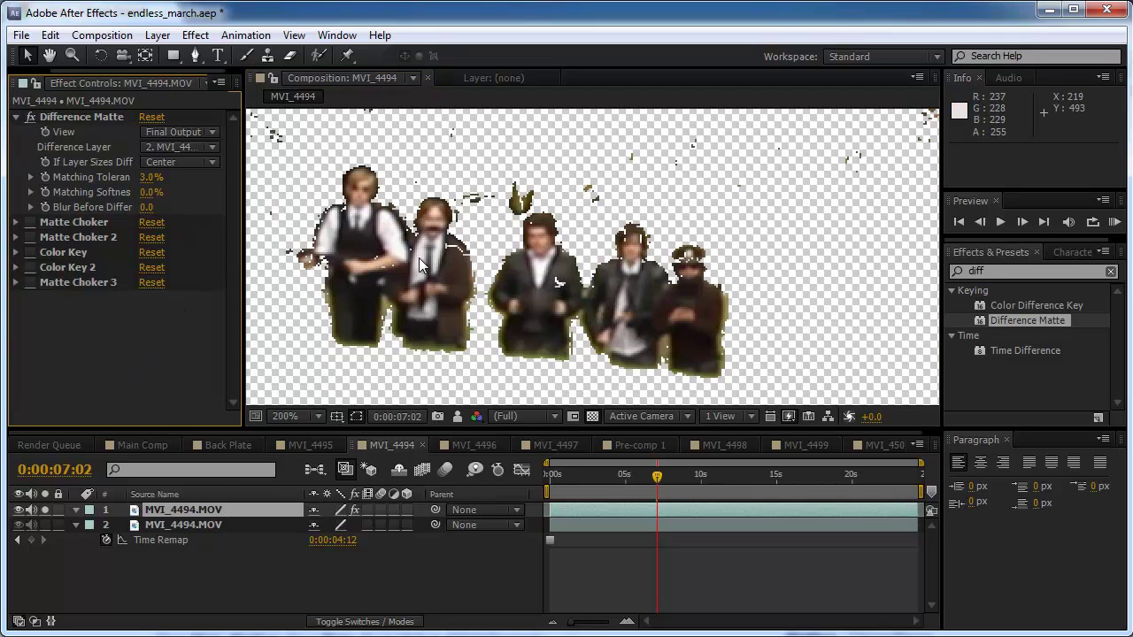
Try Matching Tolerance values of 0% and 5% in the Difference Matte, and set it back to 3%.
scroll(421, 258, "down", 2)
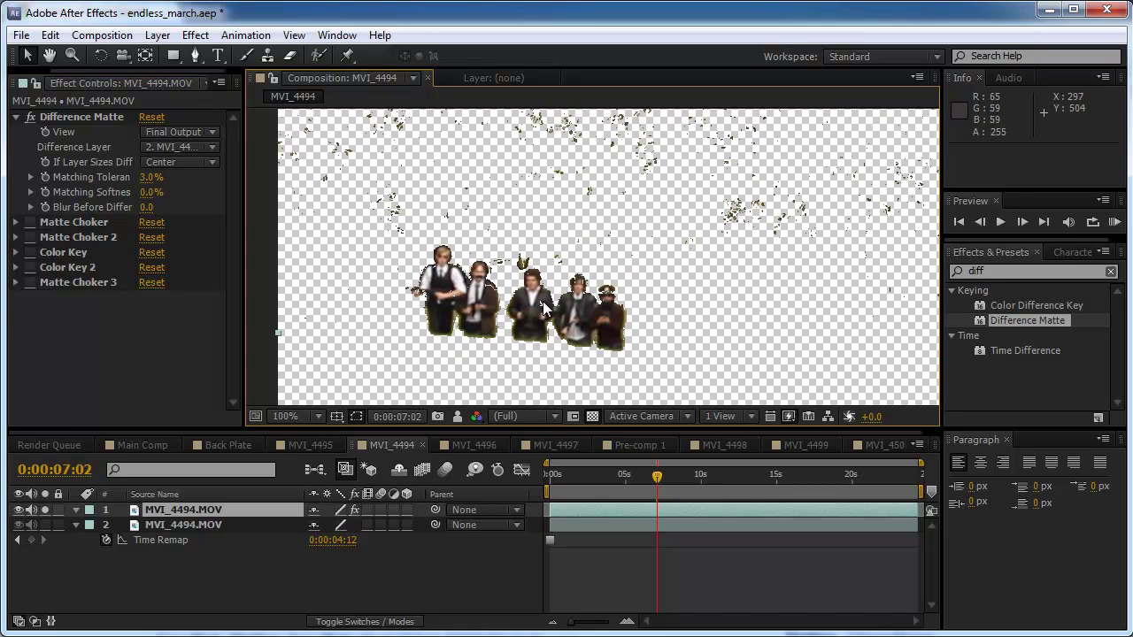
left_click_drag(141, 176, 89, 177)
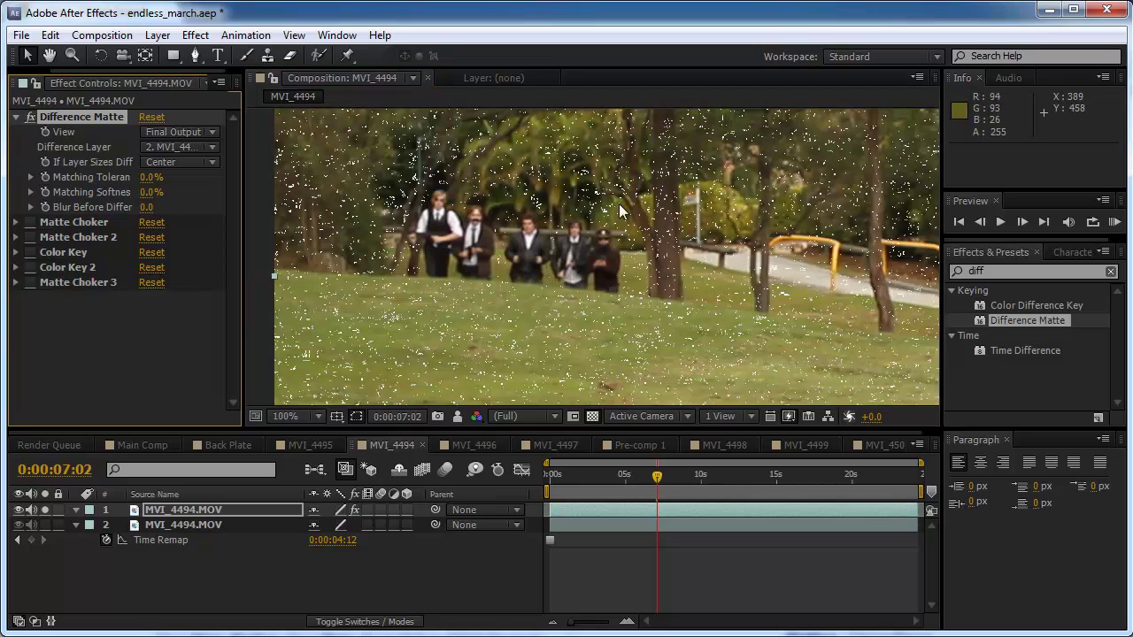
left_click(150, 177)
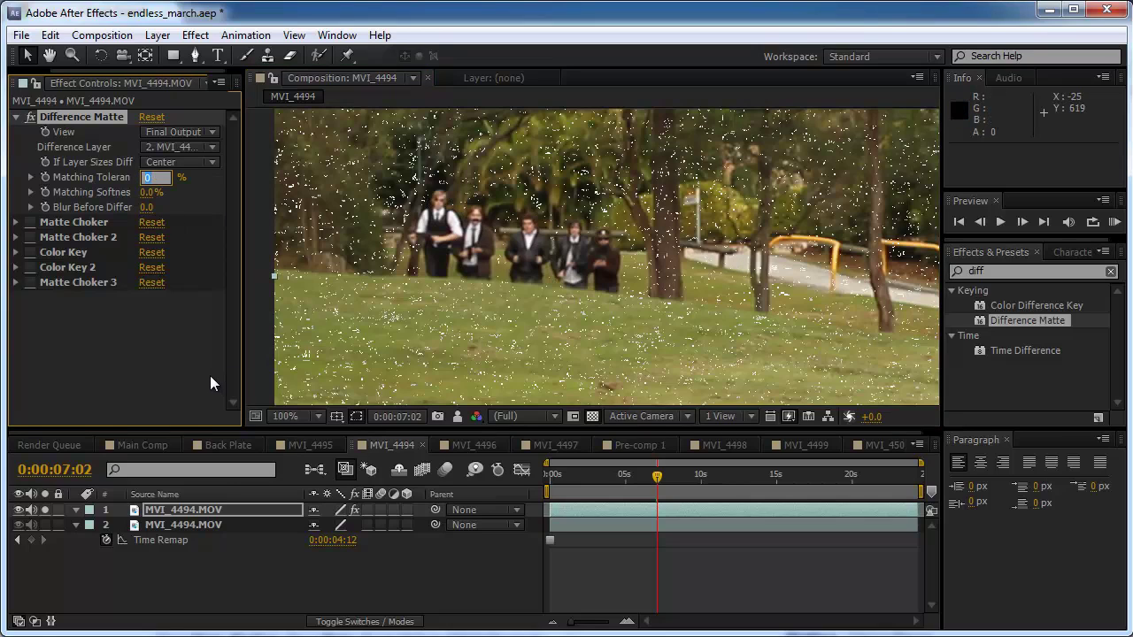
type("5")
key("Return")
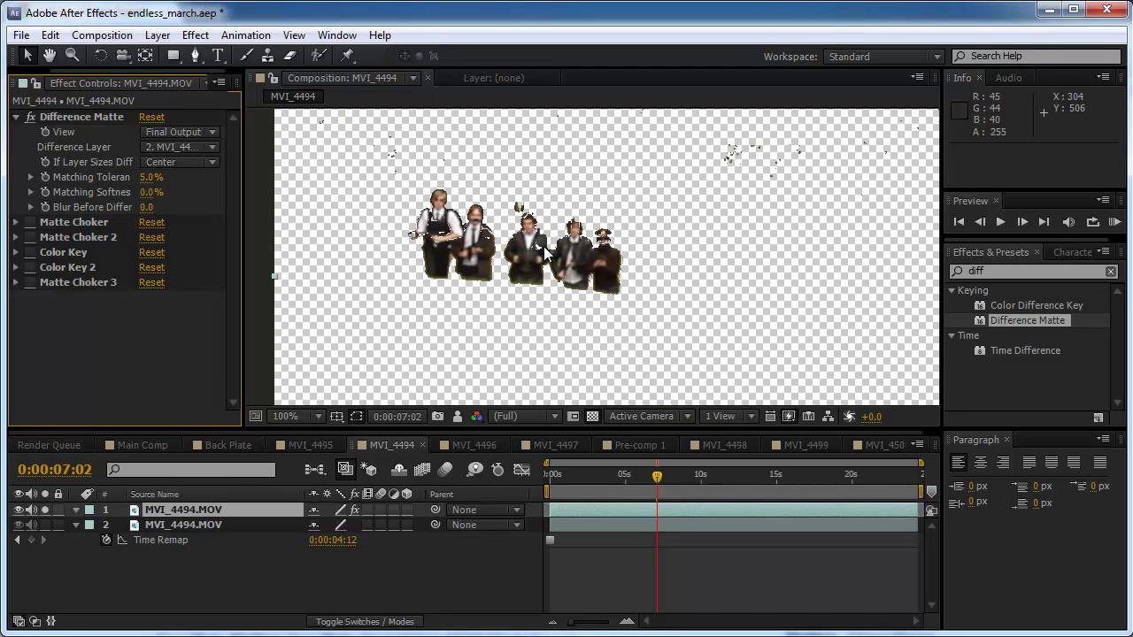
left_click(156, 177)
type("3")
key("Return")
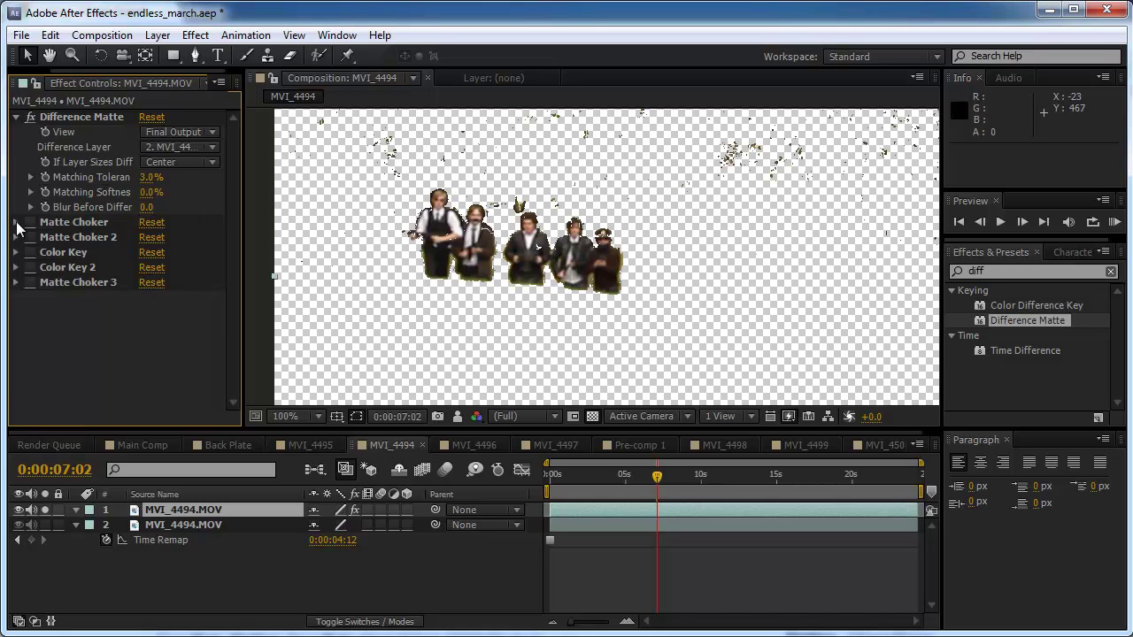
Enable the first Matte Choker effect, expand its settings and inspect the edges around the people.
left_click(16, 222)
left_click(30, 222)
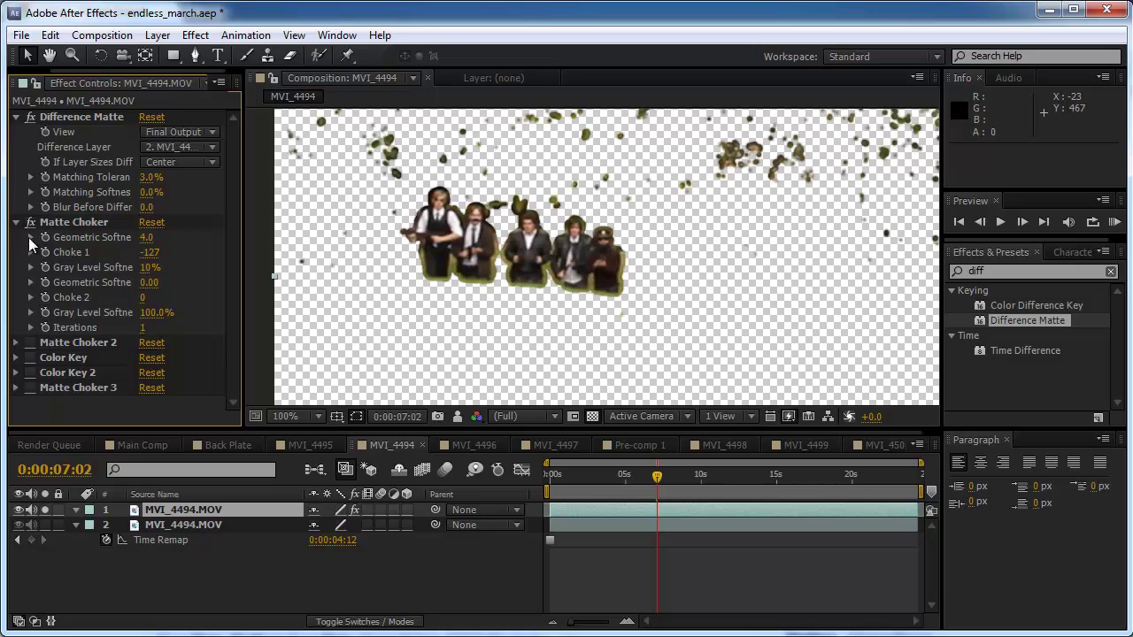
left_click_drag(149, 248, 147, 260)
scroll(453, 237, "up", 2)
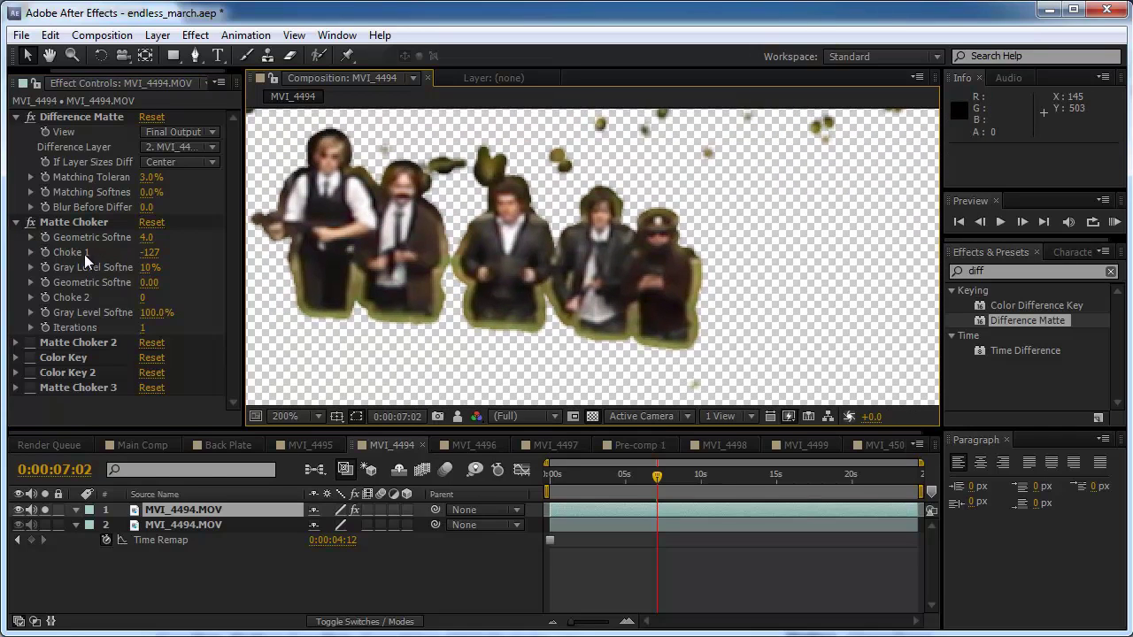
left_click(78, 252)
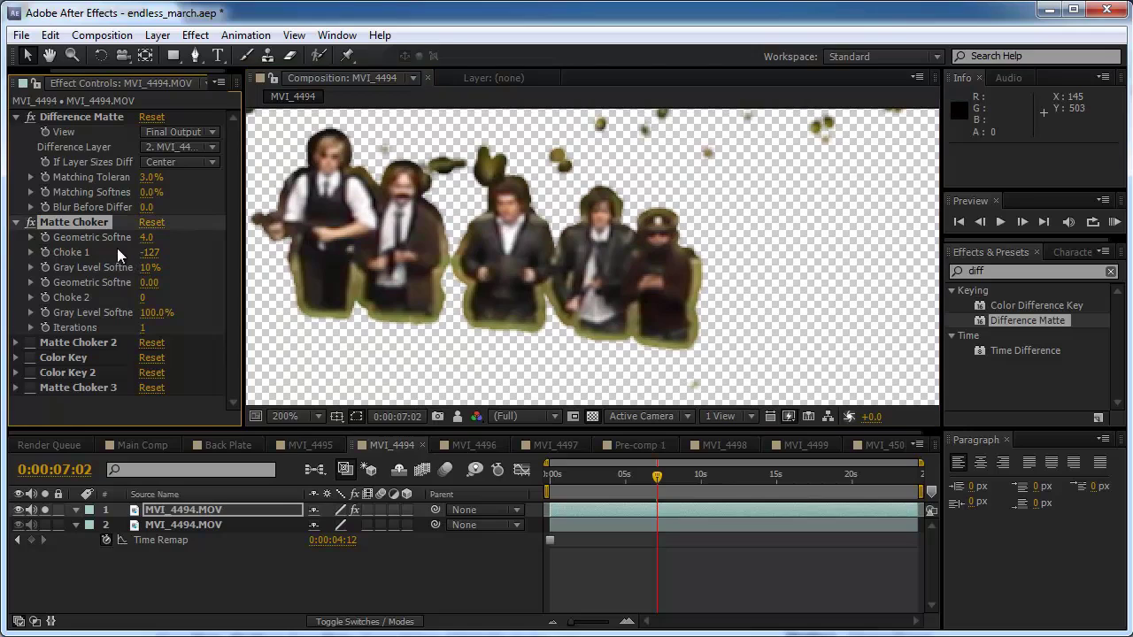
Try a Choke 1 value of 42 in the first Matte Choker, and return it to -127.
left_click_drag(137, 252, 219, 252)
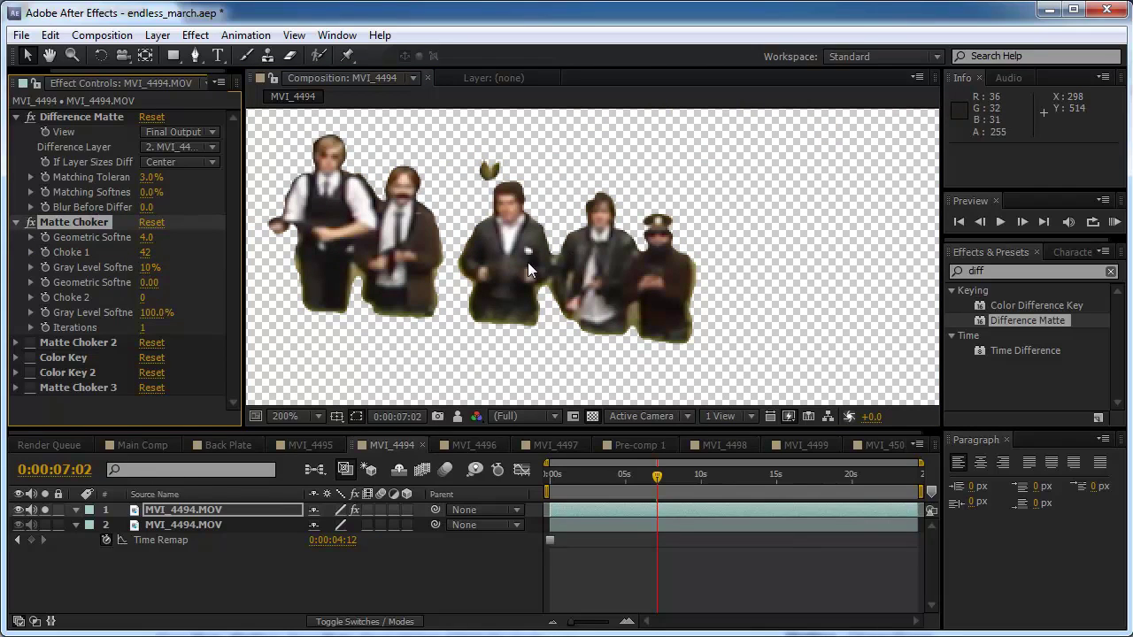
key("period")
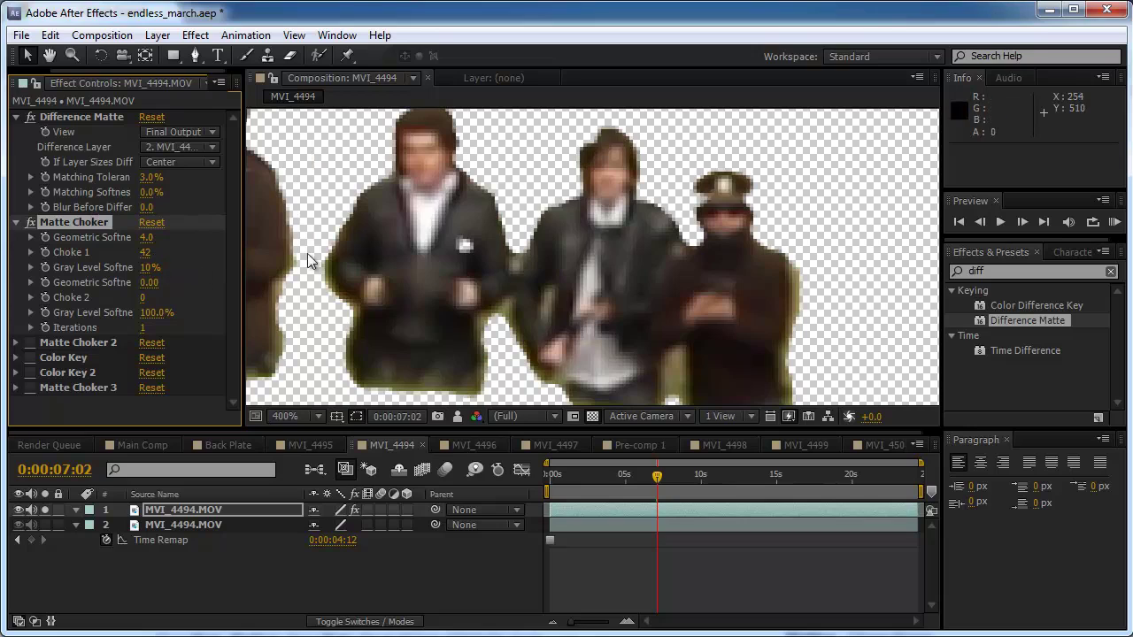
left_click_drag(144, 252, 57, 256)
scroll(412, 259, "down", 4)
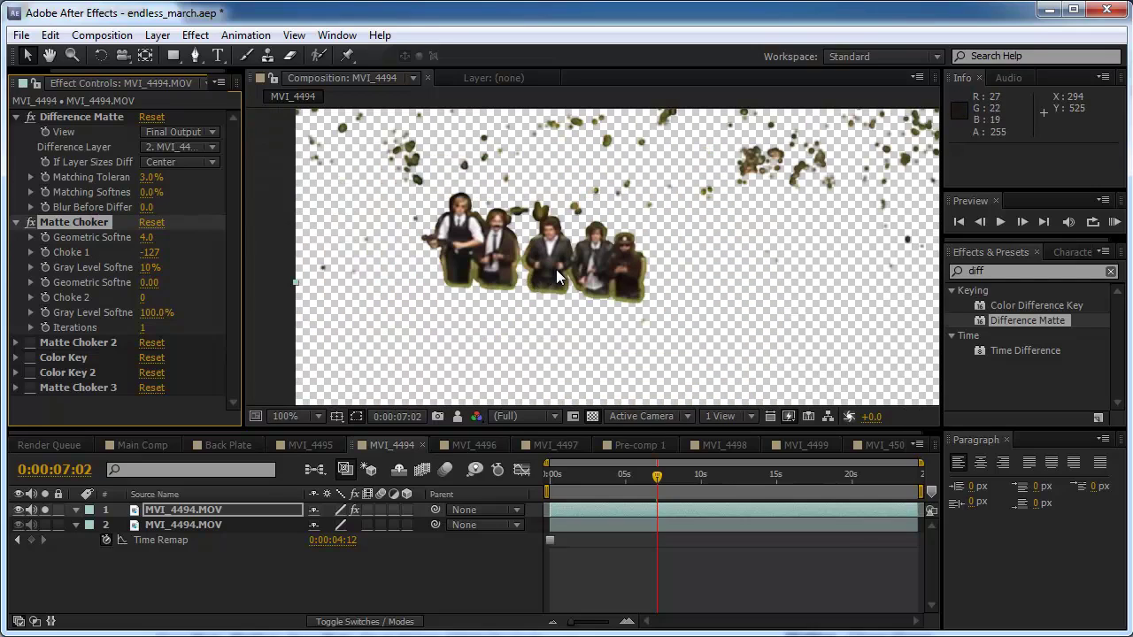
Enable the Matte Choker 2 effect, expand its settings and inspect the people's edges up to about 0:00:08:03.
left_click(17, 343)
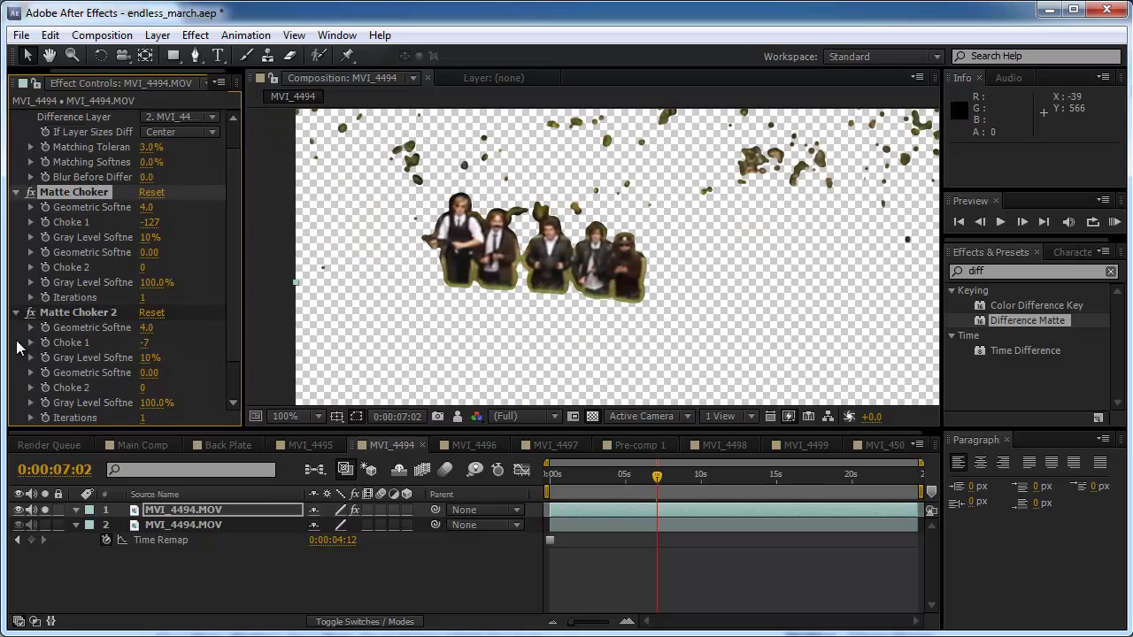
scroll(83, 326, "down", 2)
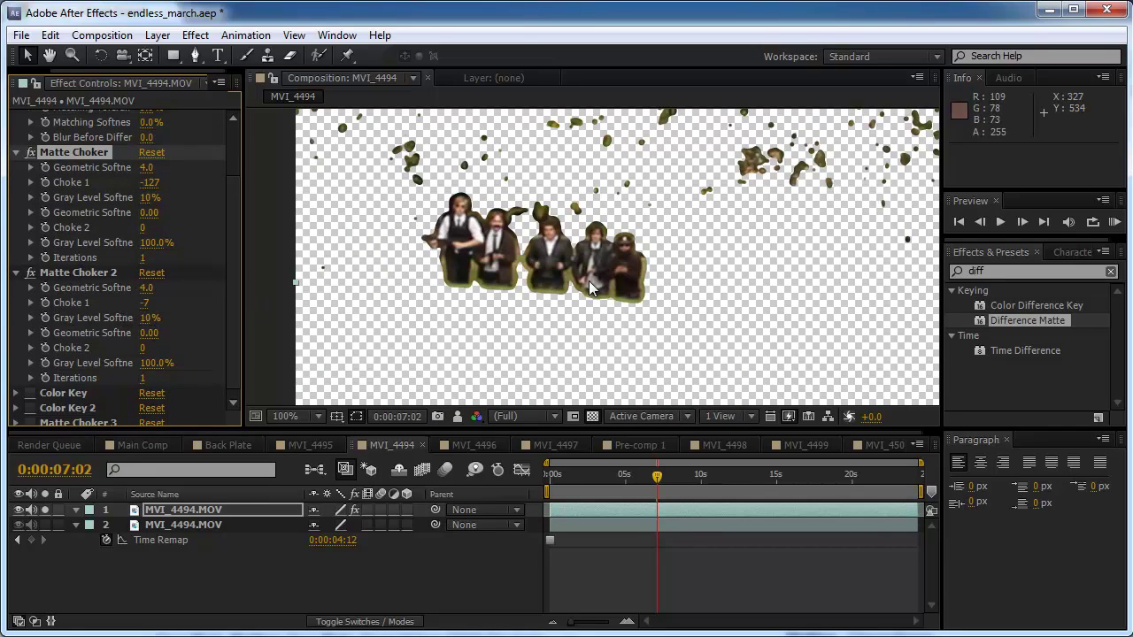
key("period")
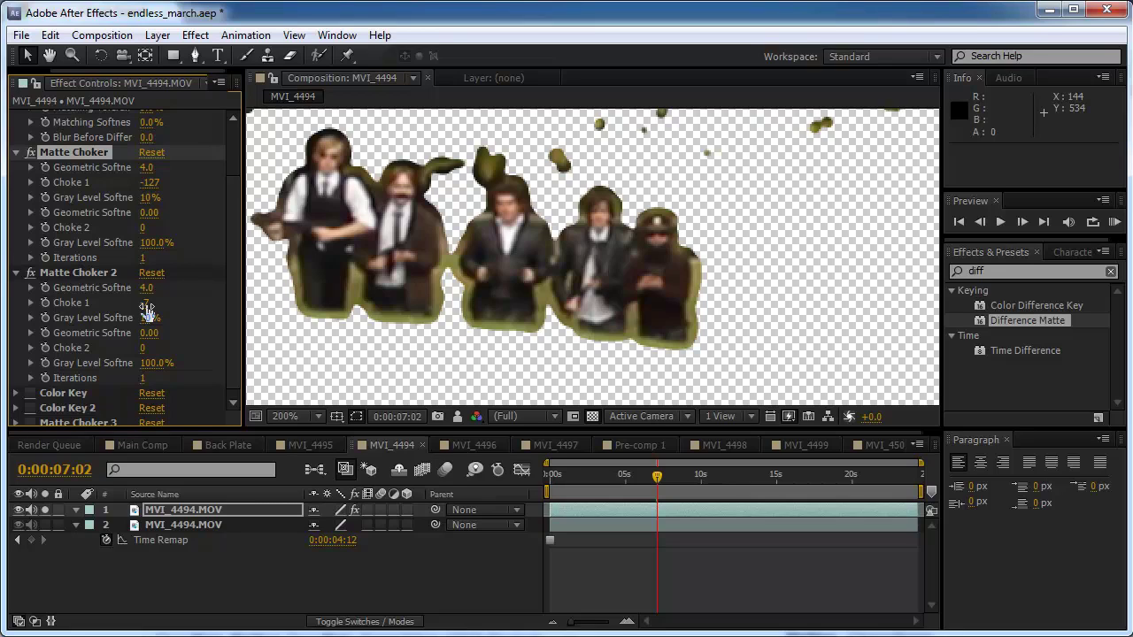
left_click_drag(657, 476, 676, 475)
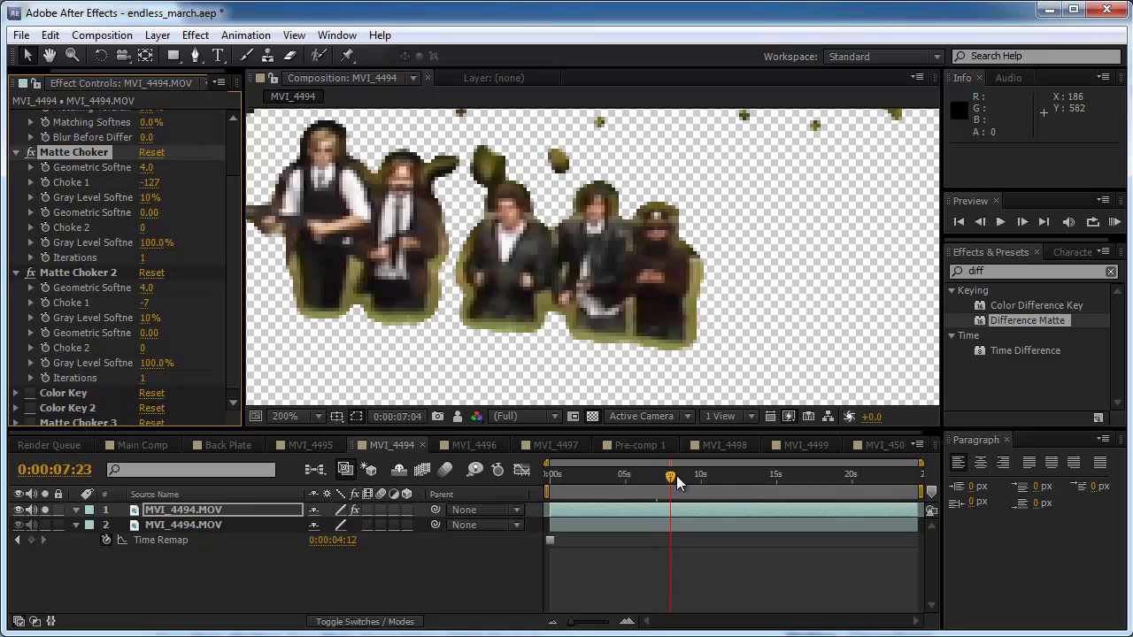
scroll(600, 346, "down", 2)
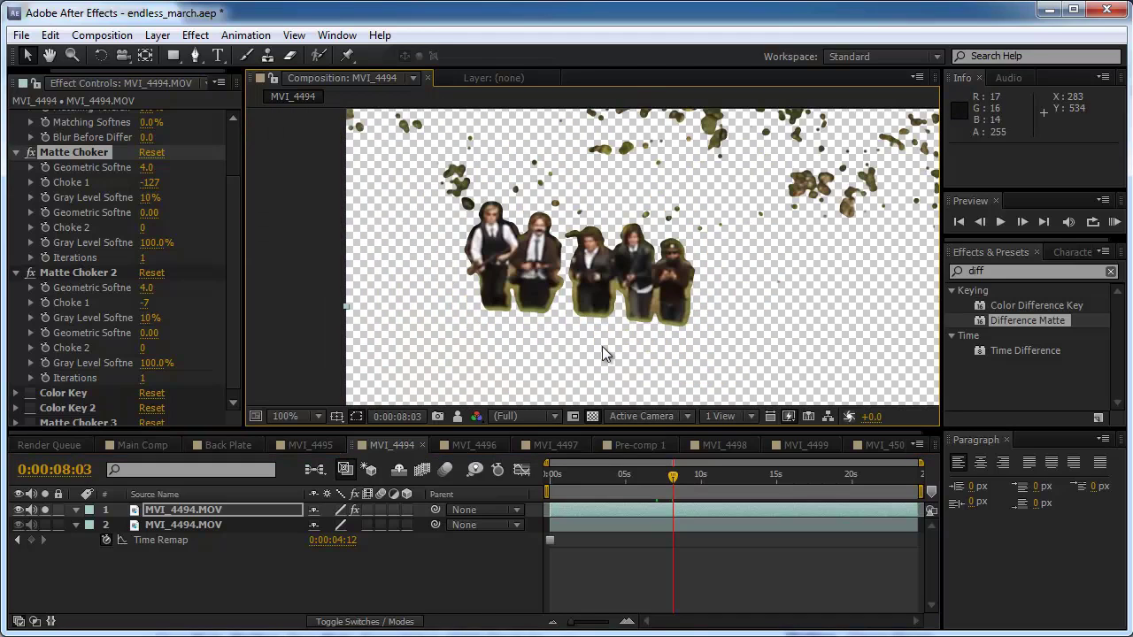
Inspect the matte around the people at 0:00:13:20 and 0:00:17:03, reviewing the Difference Matte and both Matte Choker settings.
left_click(758, 478)
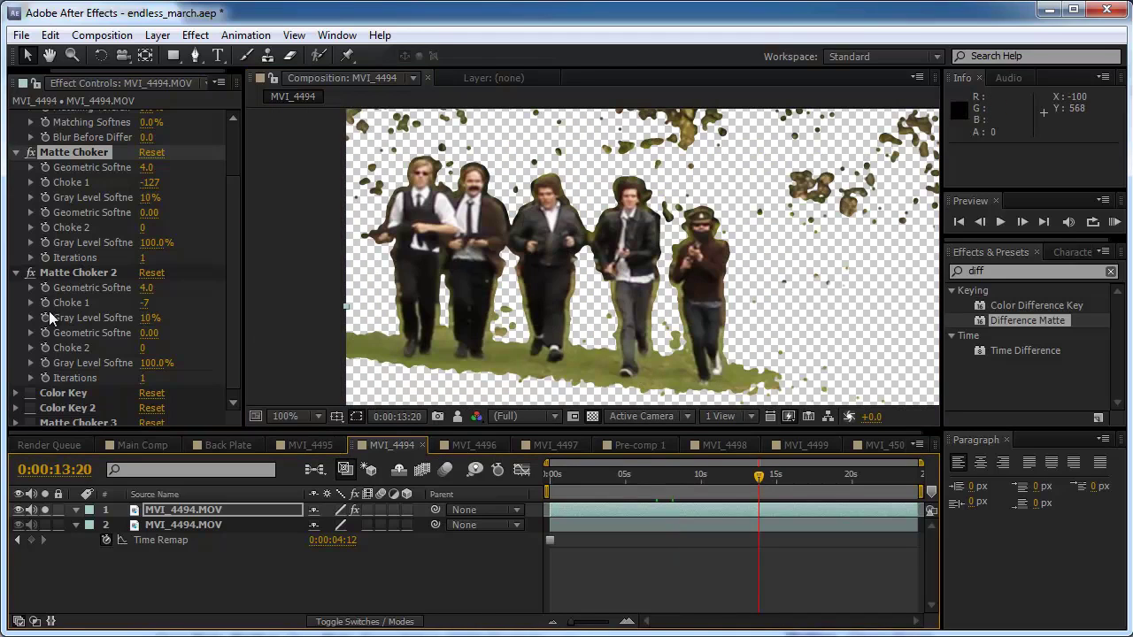
scroll(113, 331, "up", 2)
scroll(113, 331, "down", 1)
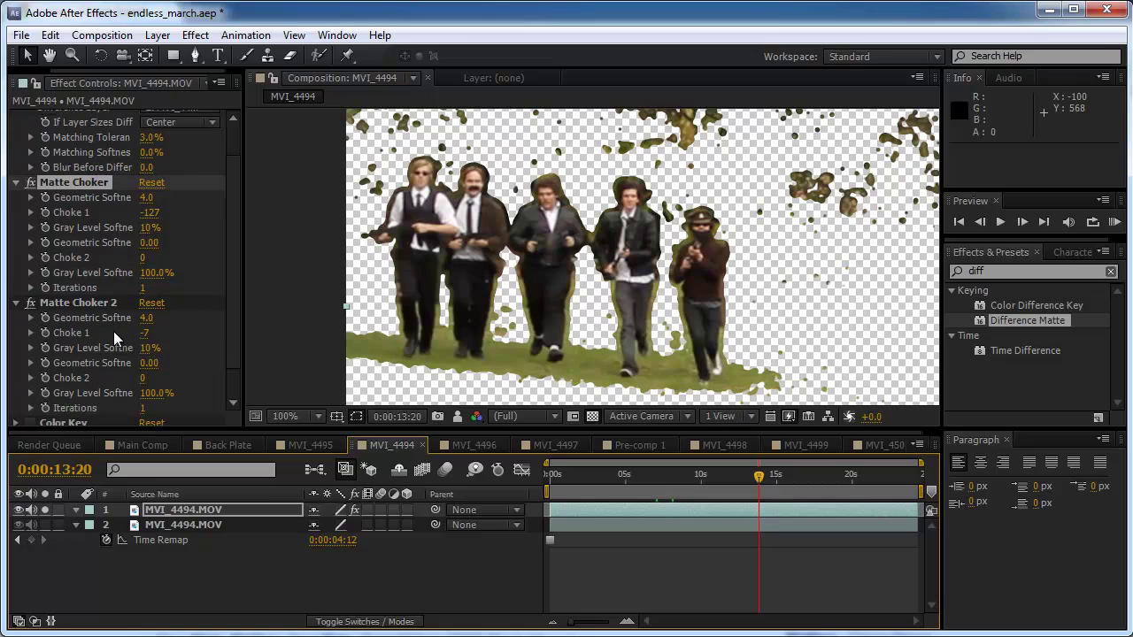
scroll(514, 328, "down", 2)
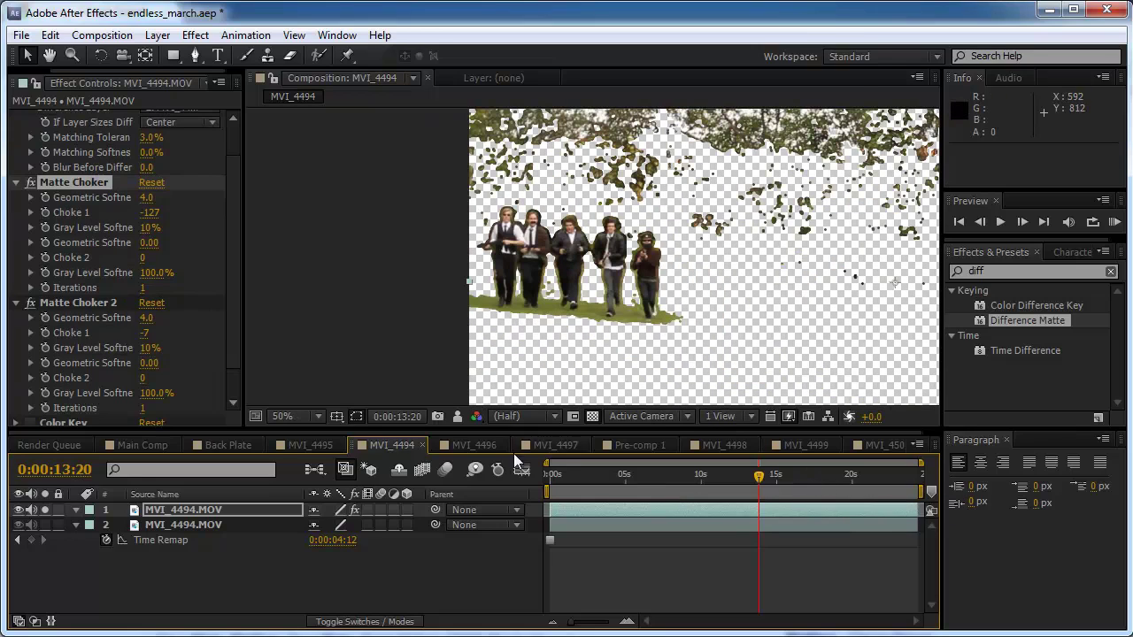
scroll(99, 317, "up", 1)
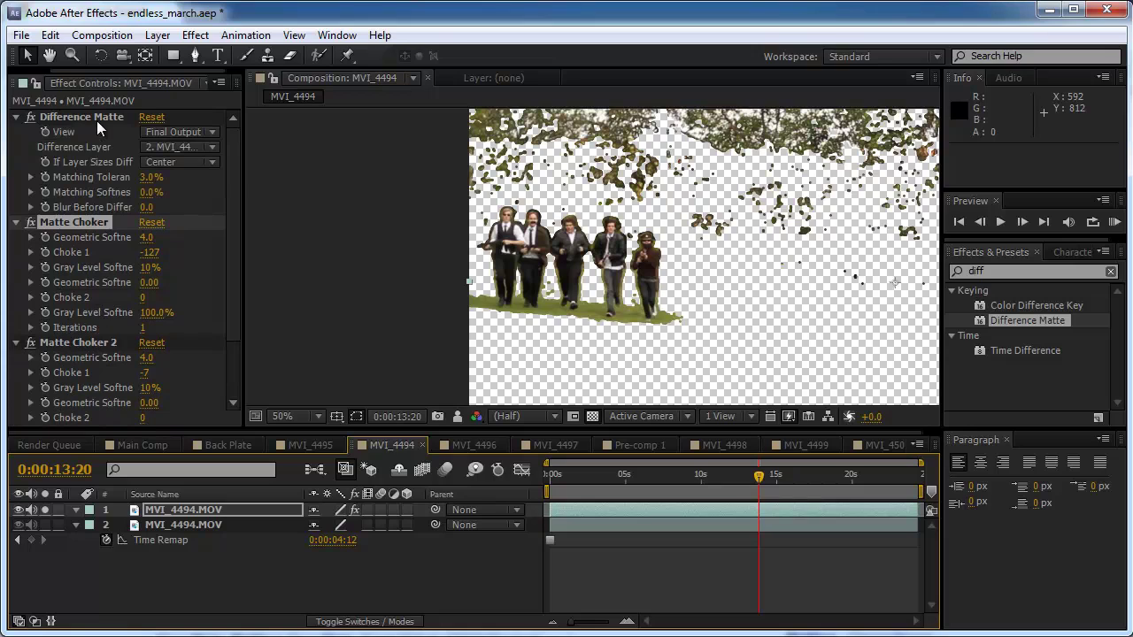
scroll(86, 342, "down", 2)
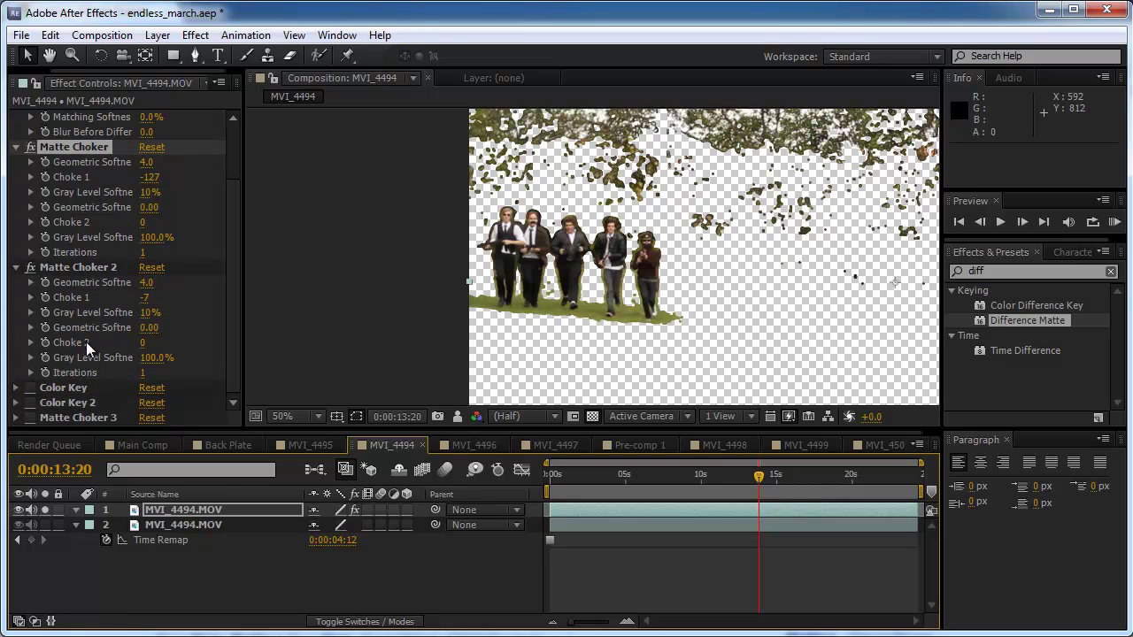
left_click(808, 476)
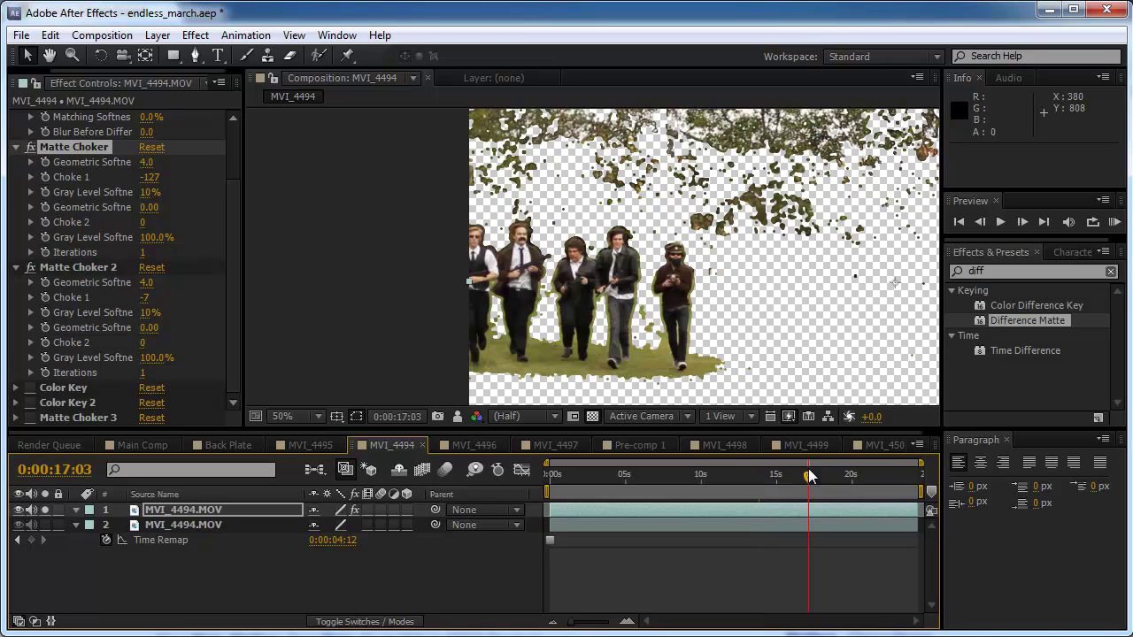
left_click_drag(588, 338, 562, 293)
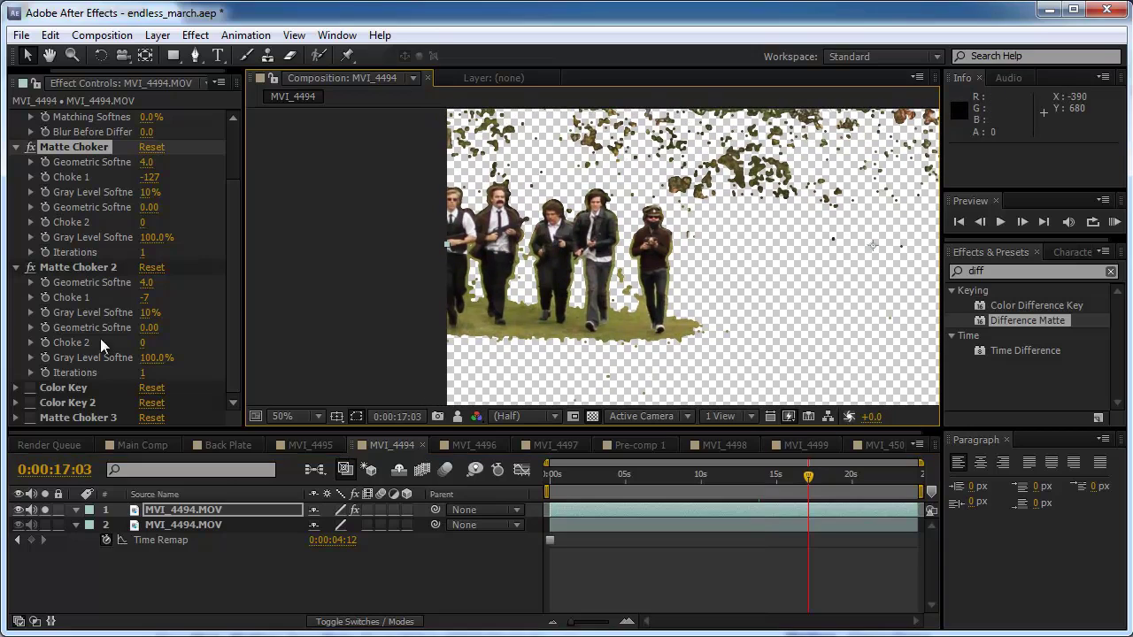
key("/")
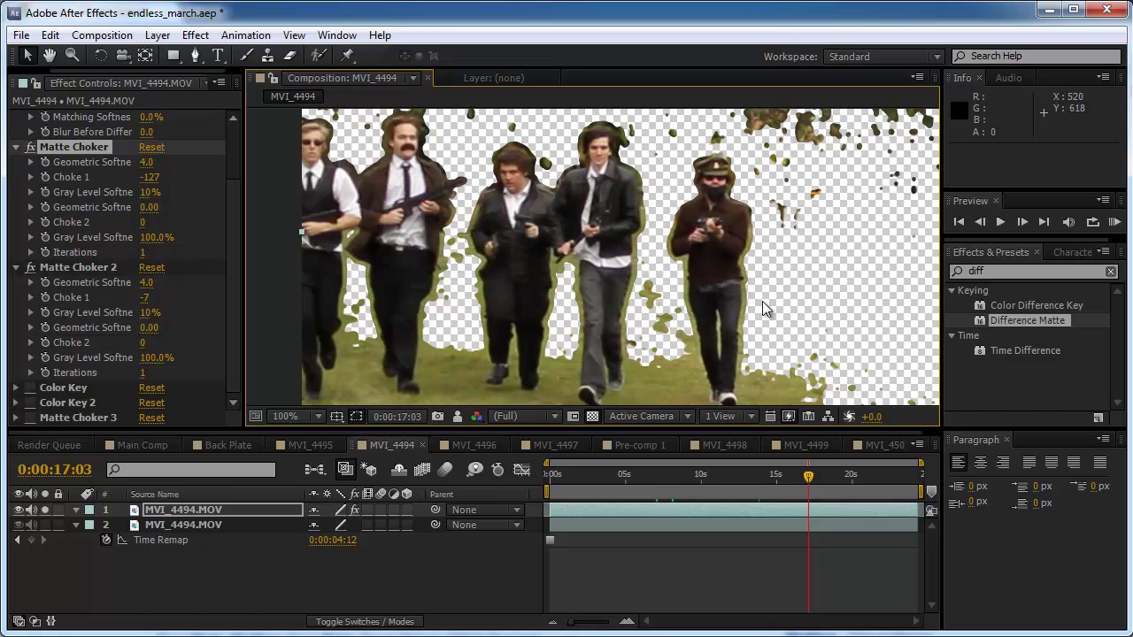
Enable the Color Key and Color Key 2 effects, expand their settings and inspect the grass around the people's feet.
left_click(17, 388)
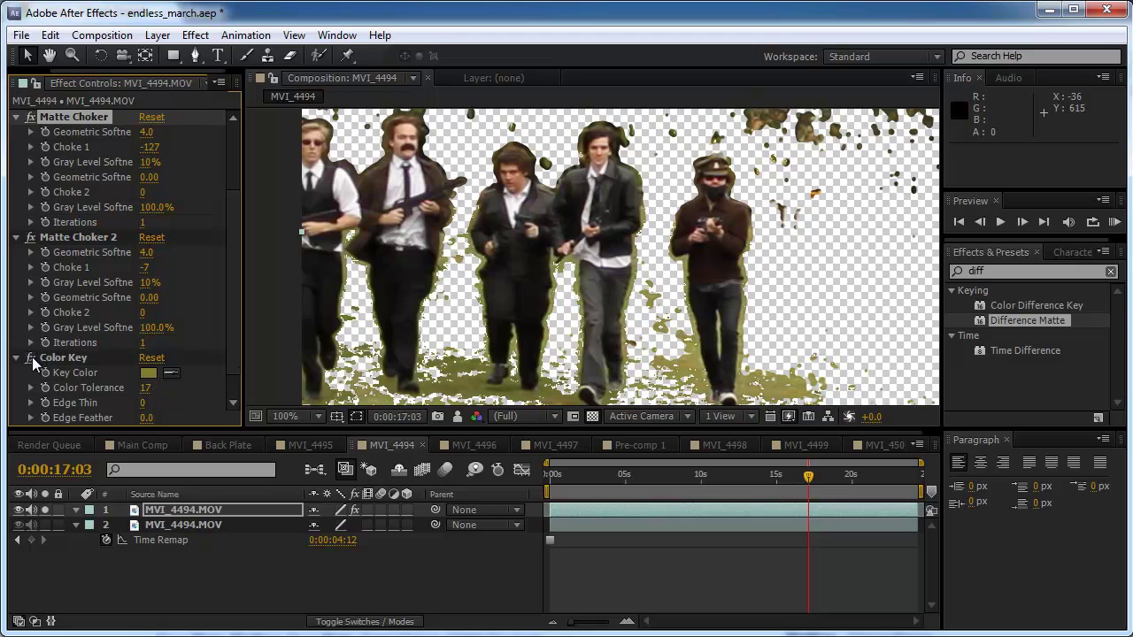
left_click_drag(575, 335, 647, 278)
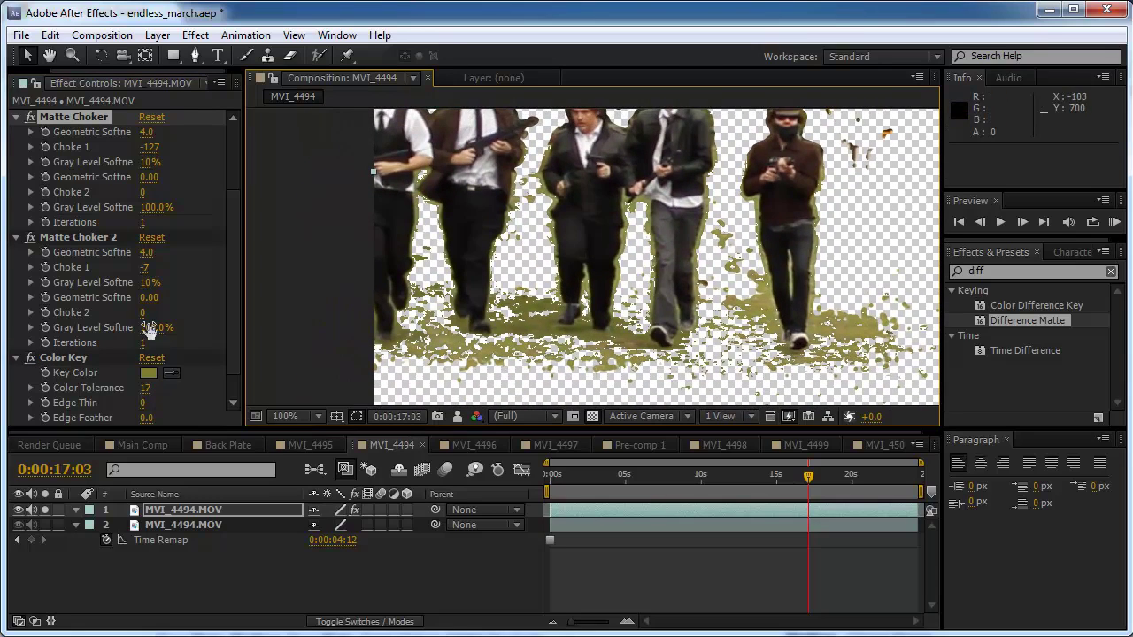
scroll(148, 332, "down", 1)
left_click(30, 403)
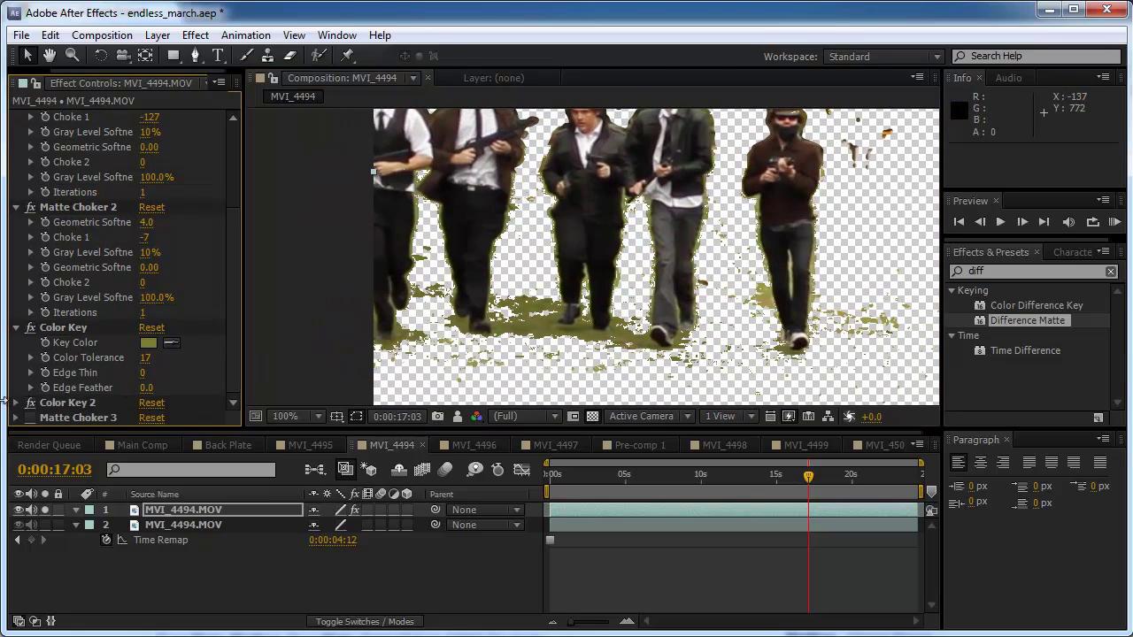
left_click(15, 403)
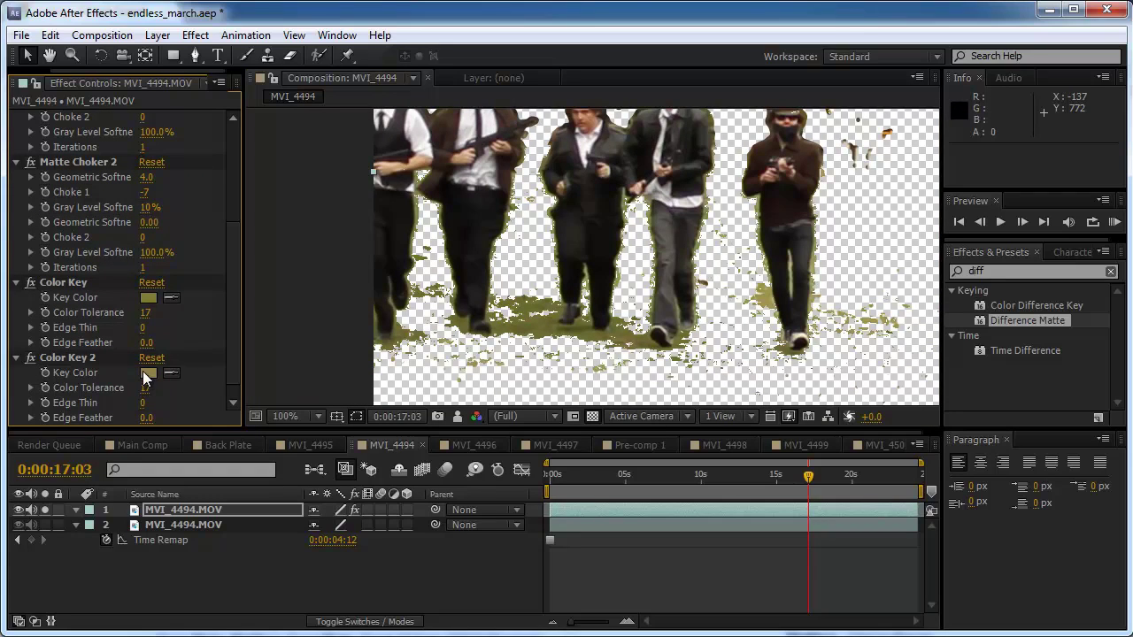
left_click_drag(478, 297, 416, 310)
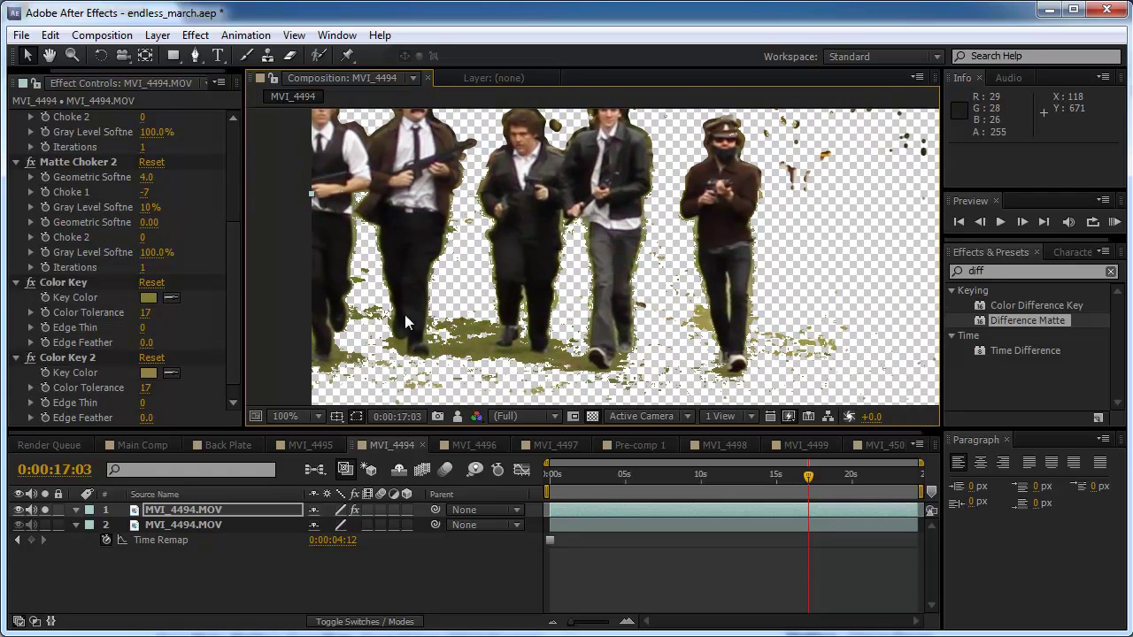
Enable the Matte Choker 3 effect, expand its settings and compare the cutout with the effect off and on.
scroll(164, 353, "down", 1)
left_click(15, 417)
scroll(73, 388, "down", 3)
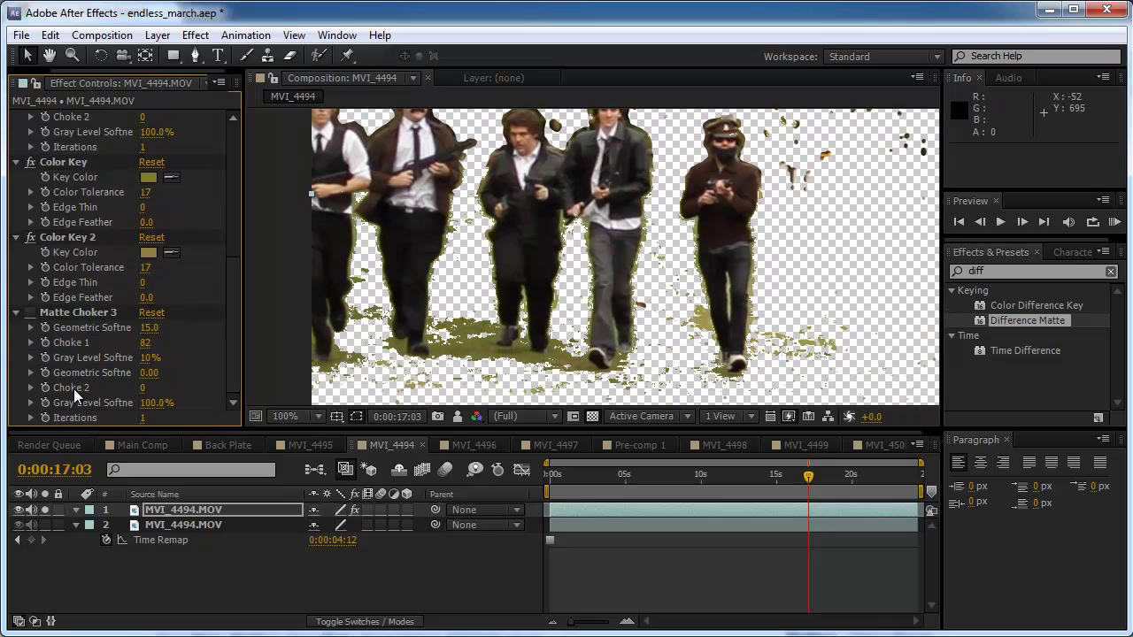
left_click(31, 314)
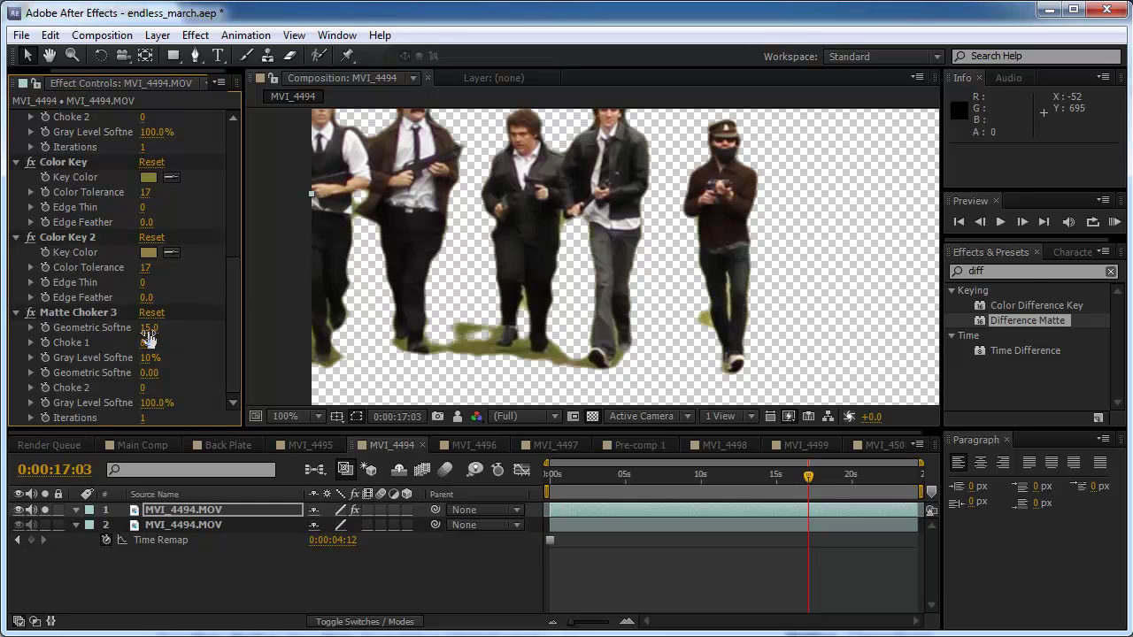
left_click_drag(425, 261, 374, 280)
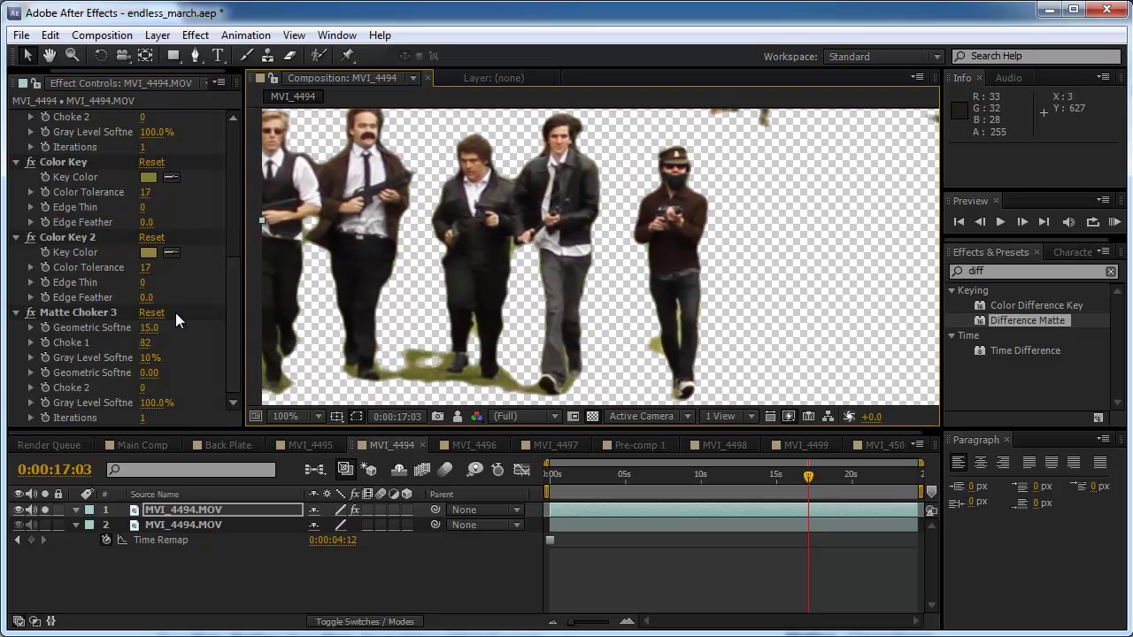
left_click(33, 315)
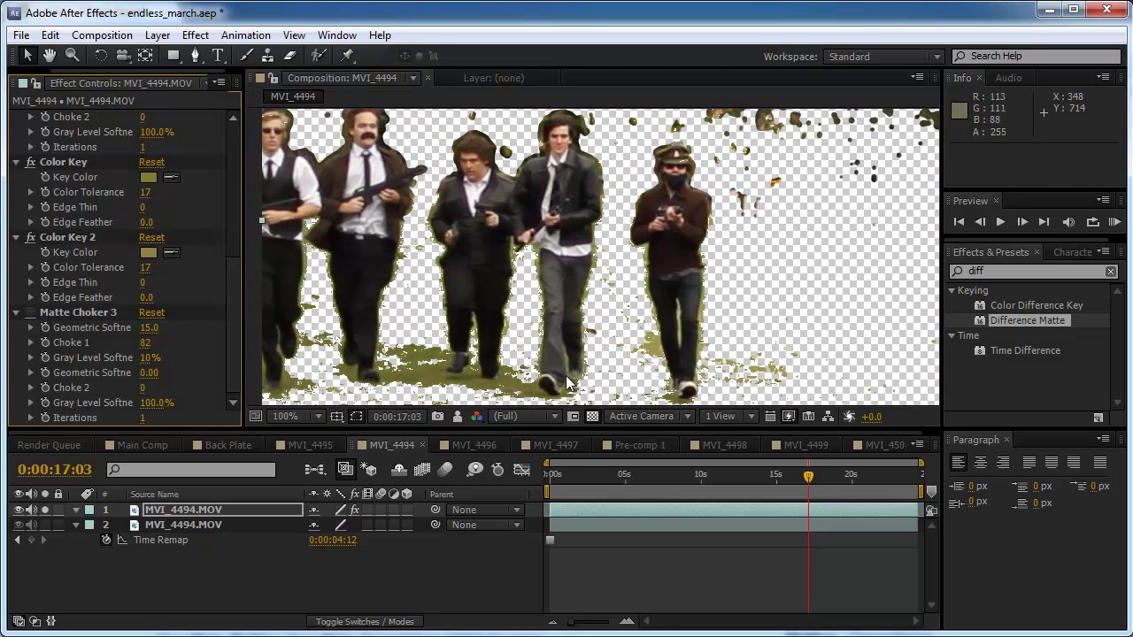
left_click(31, 313)
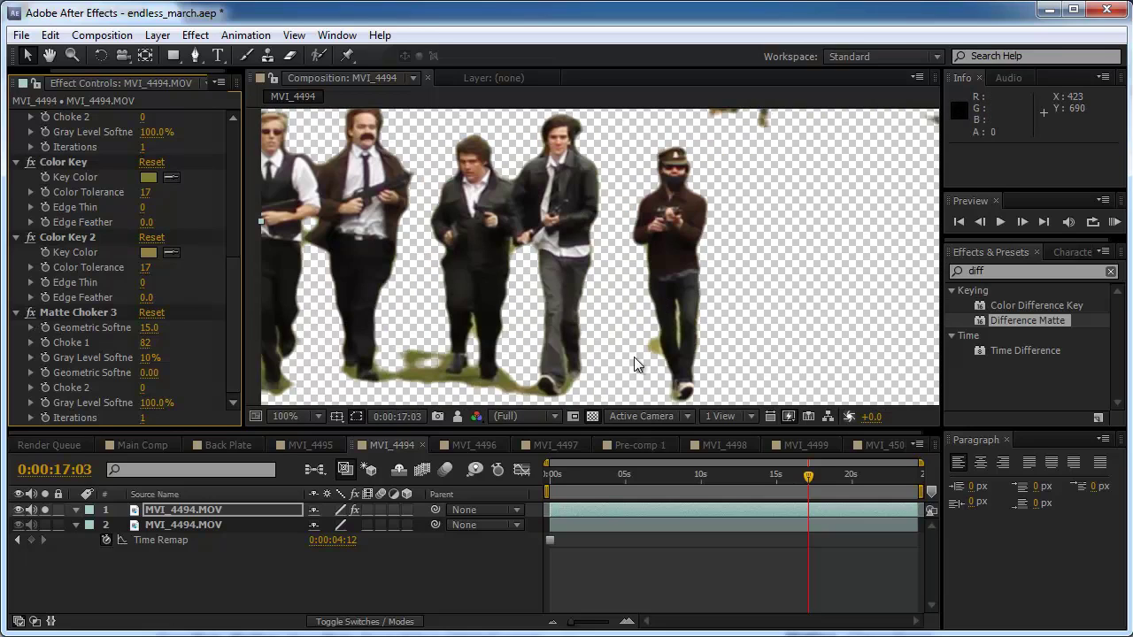
Solo the clean plate layer to compare it with and without the keyed layer, and return to soloing only the keyed layer.
left_click(44, 524)
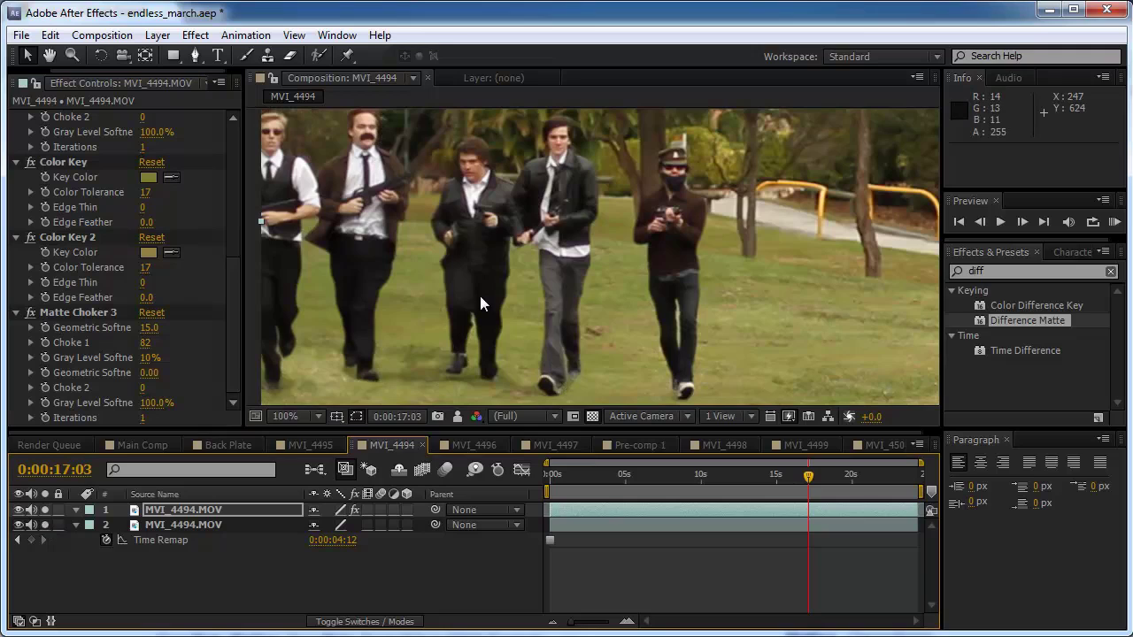
left_click(44, 510)
scroll(447, 303, "down", 2)
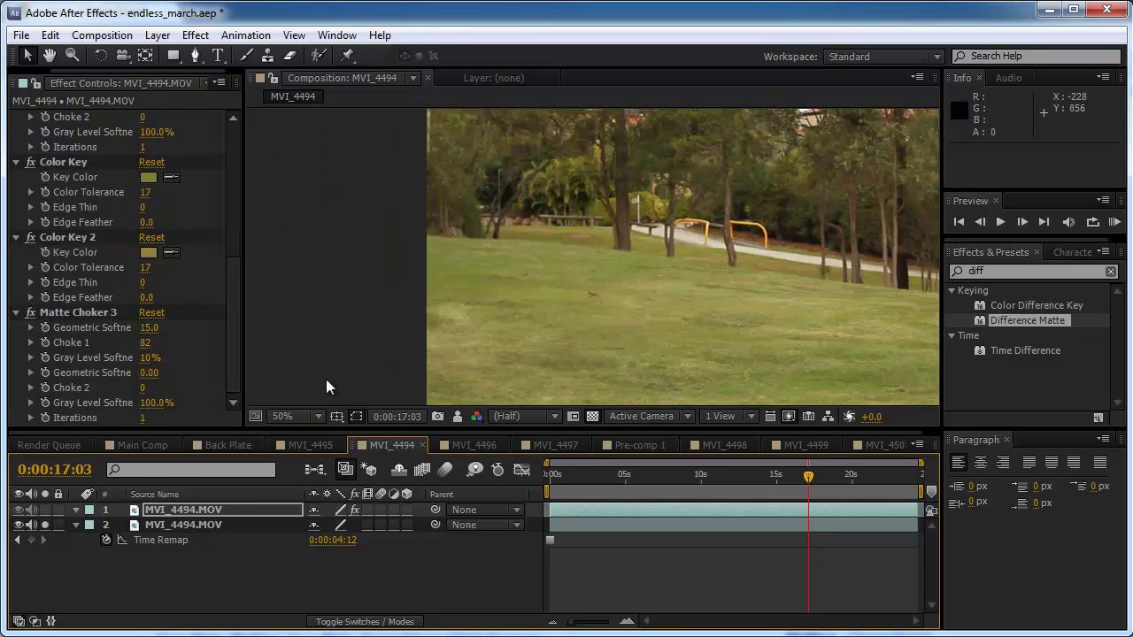
left_click(59, 510)
left_click(624, 476)
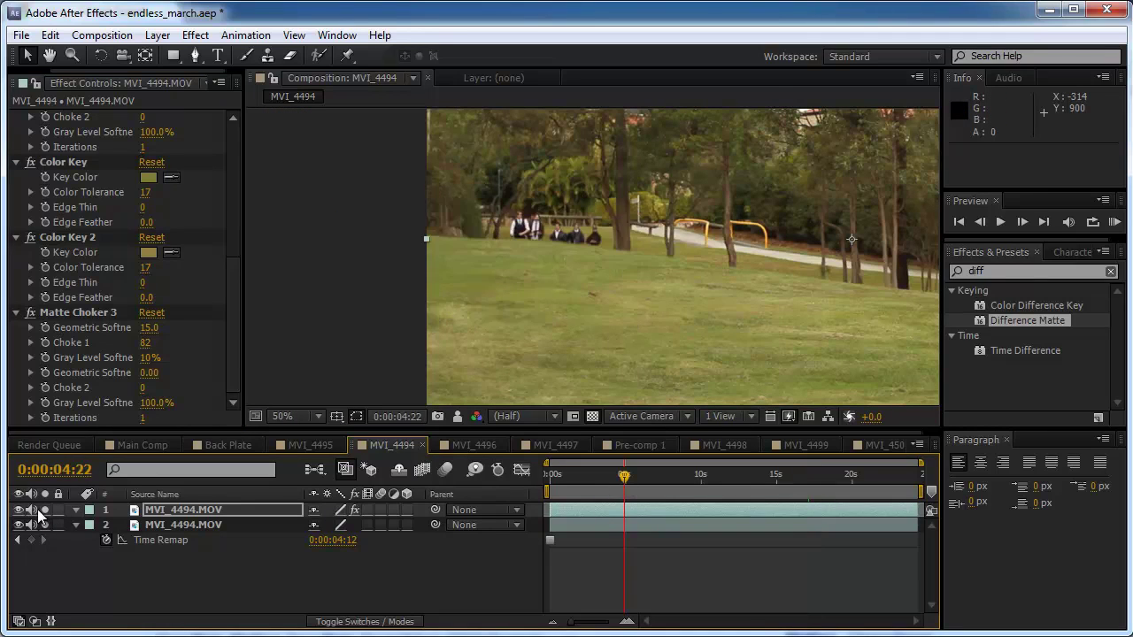
left_click_drag(629, 478, 804, 476)
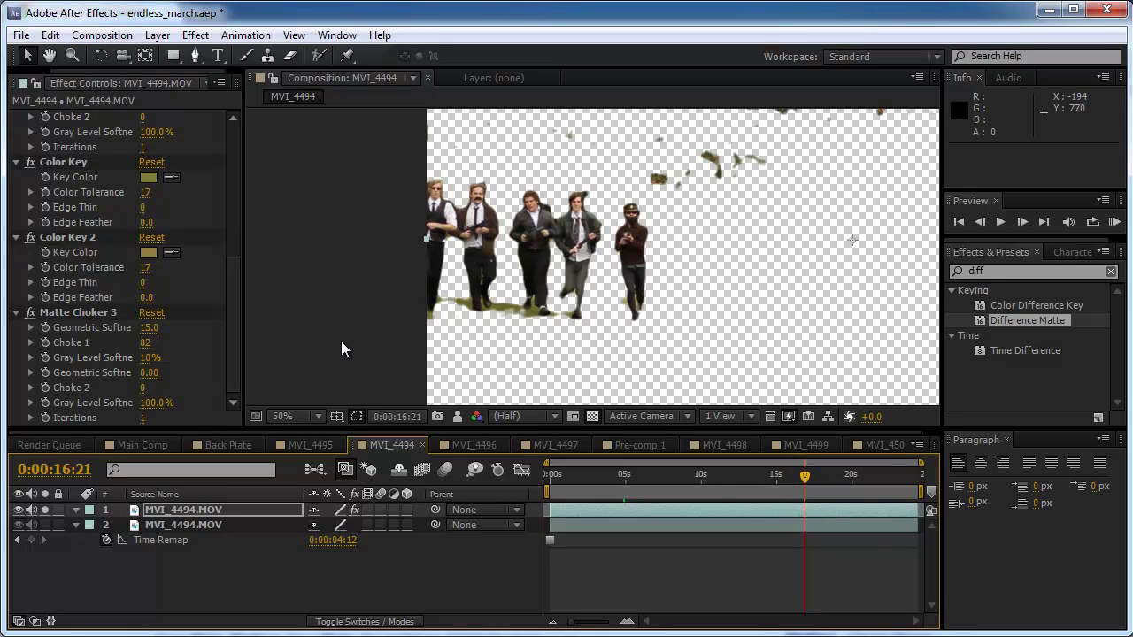
Inspect the kneeling people's cutout up close at 0:00:23:01, and check the distant figures at 0:00:04:02.
left_click_drag(884, 480, 897, 479)
left_click_drag(531, 400, 491, 316)
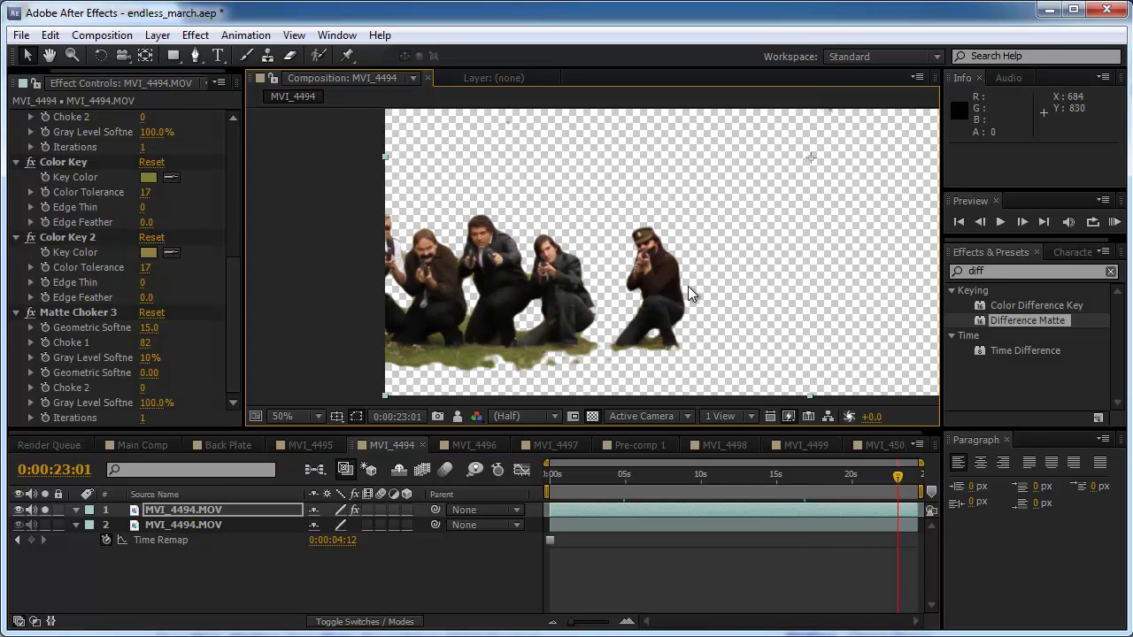
key("period")
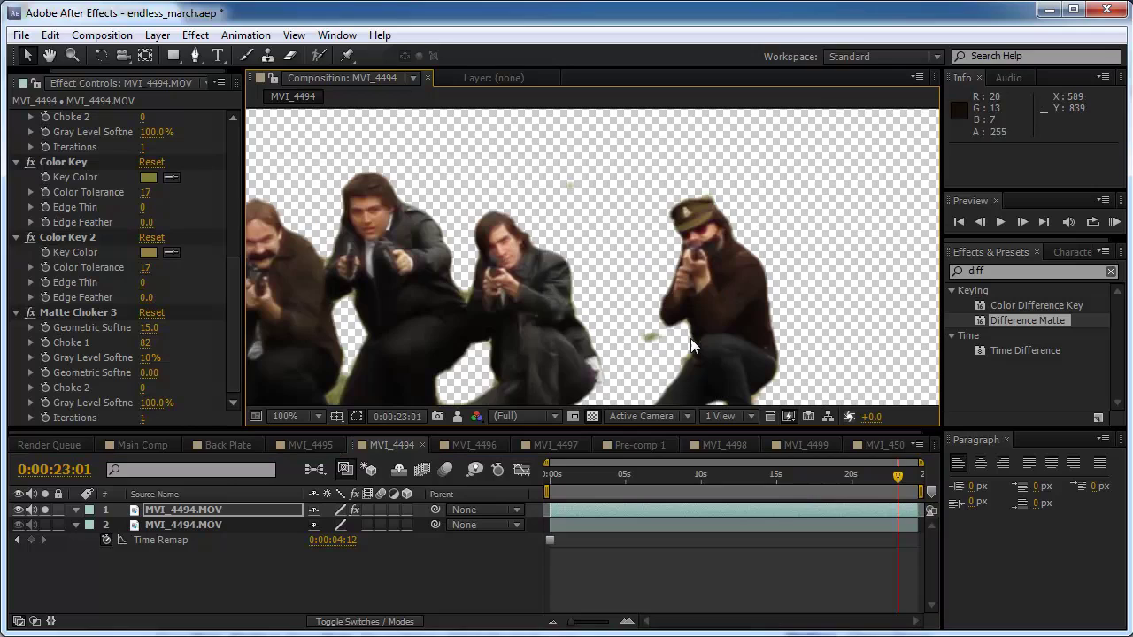
left_click(610, 475)
key("comma")
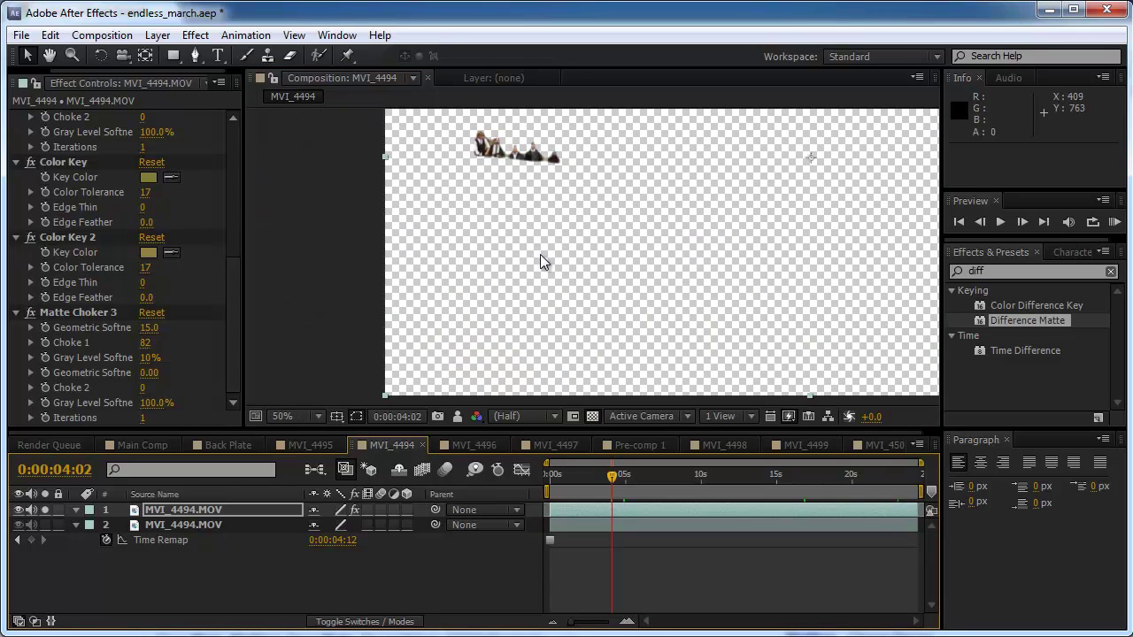
Check the keyed footage at several times across the clip, including 0:00:23:15, 0:00:13:04, 0:00:06:02, 0:00:19:01 and 0:00:00:18.
left_click(905, 476)
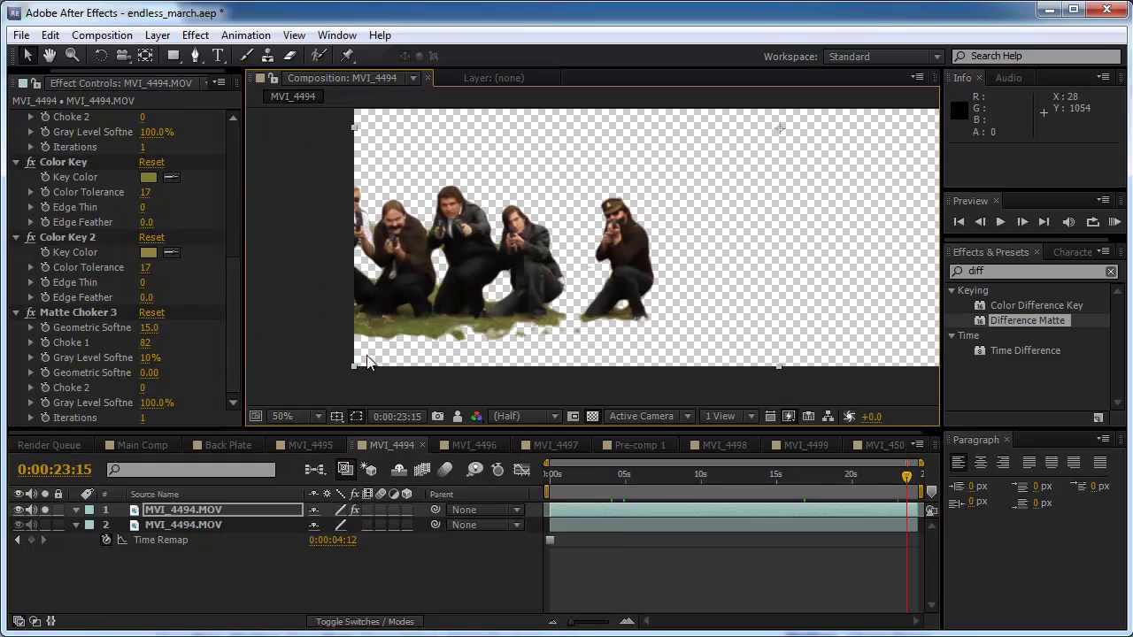
left_click(750, 476)
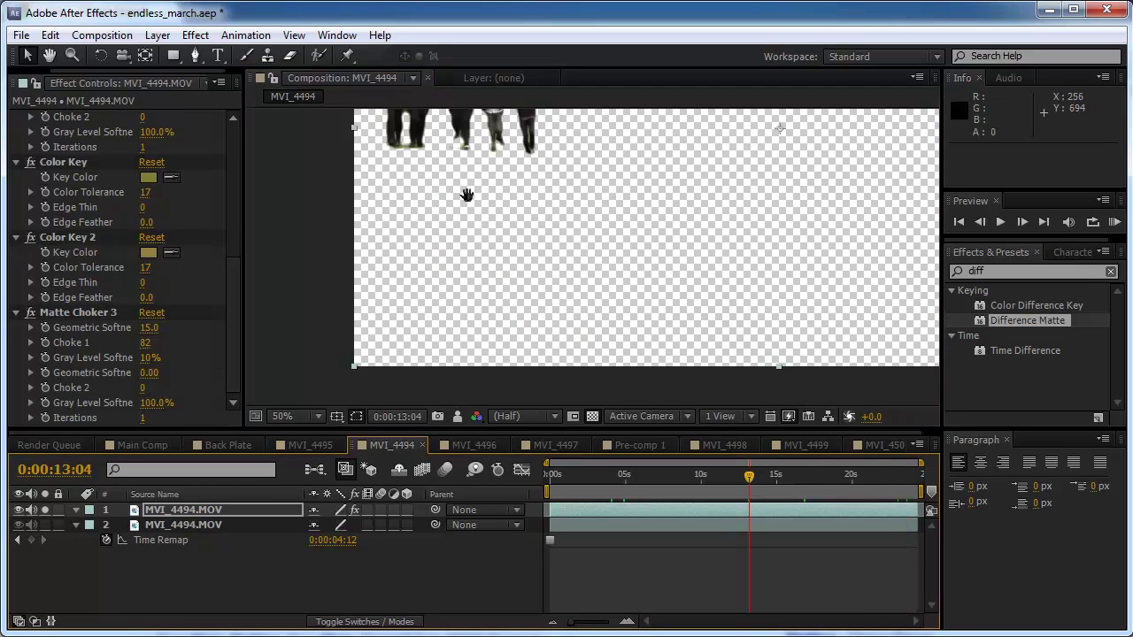
left_click_drag(466, 194, 513, 334)
left_click(642, 481)
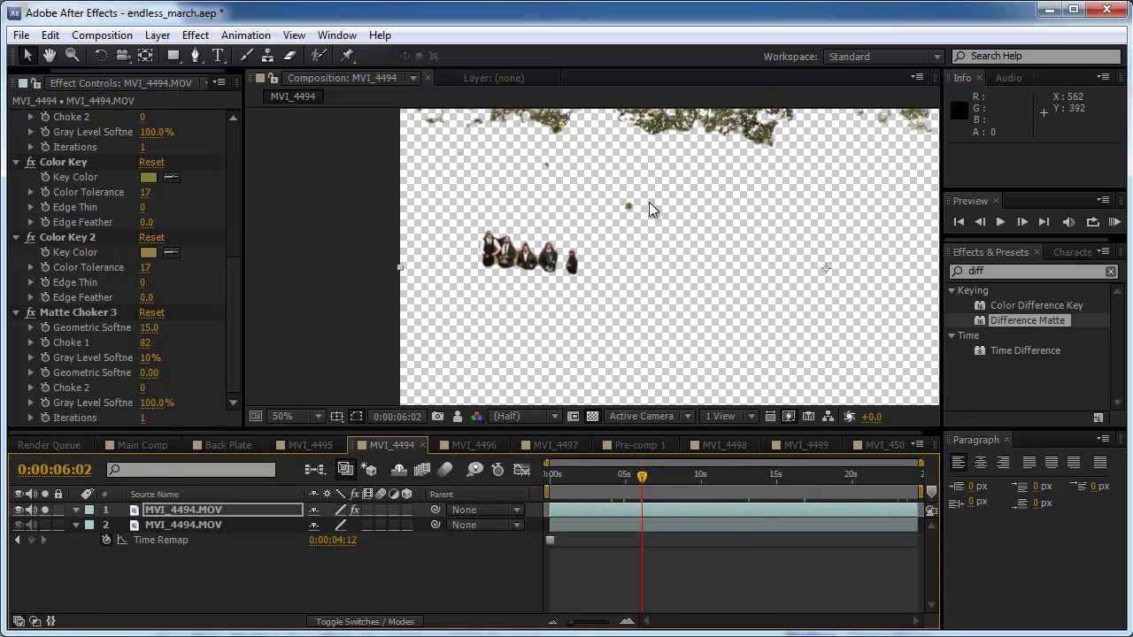
left_click(722, 480)
left_click(801, 479)
left_click(841, 478)
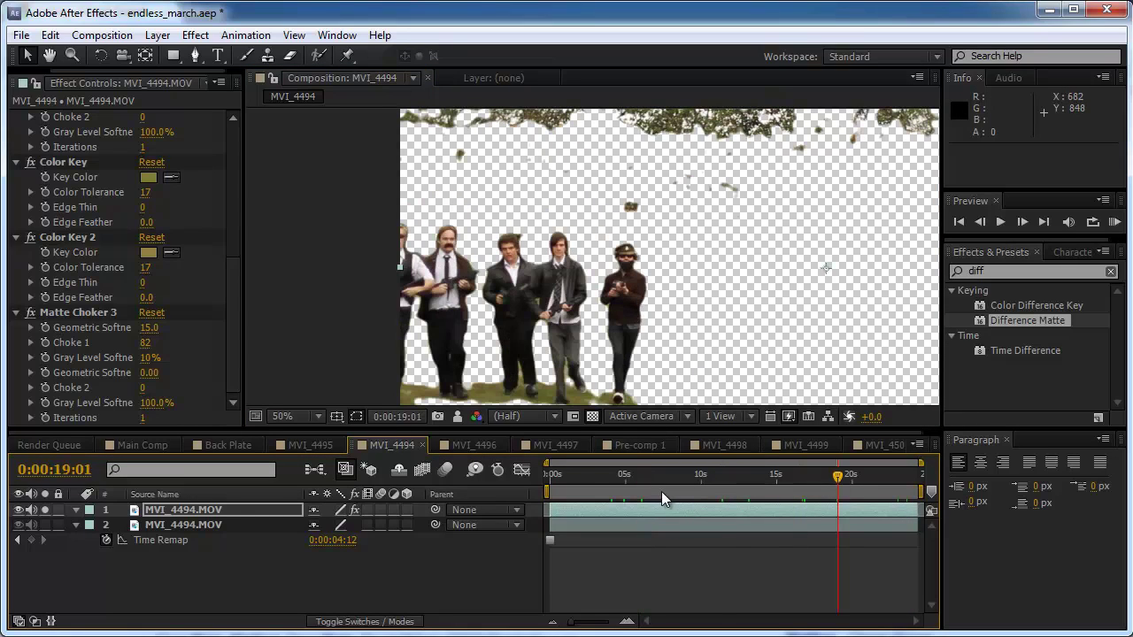
left_click(561, 477)
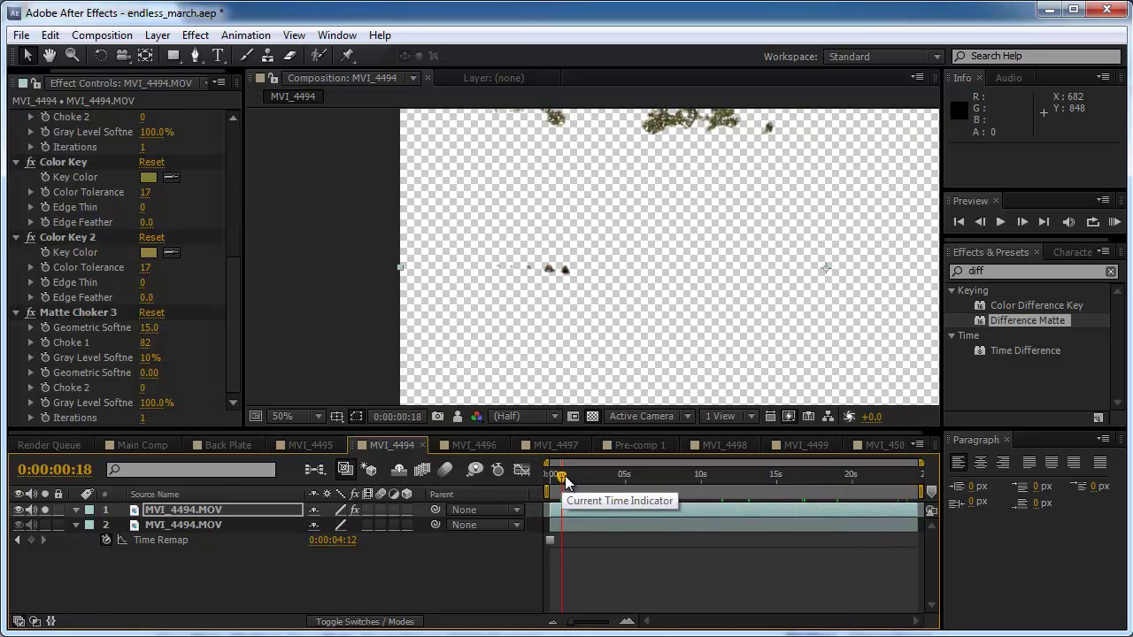
Draw a rectangular mask of about 255 by 99 px around the distant figures at 0:00:00:18 and enable Mask Path keyframing.
left_click(173, 56)
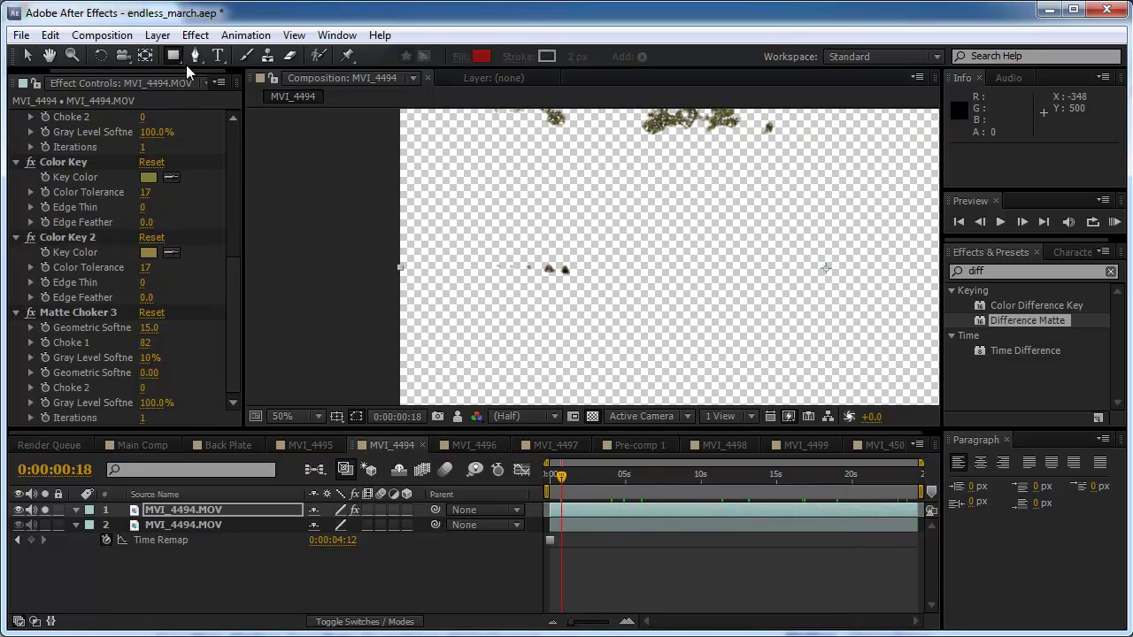
left_click(175, 509)
key("slash")
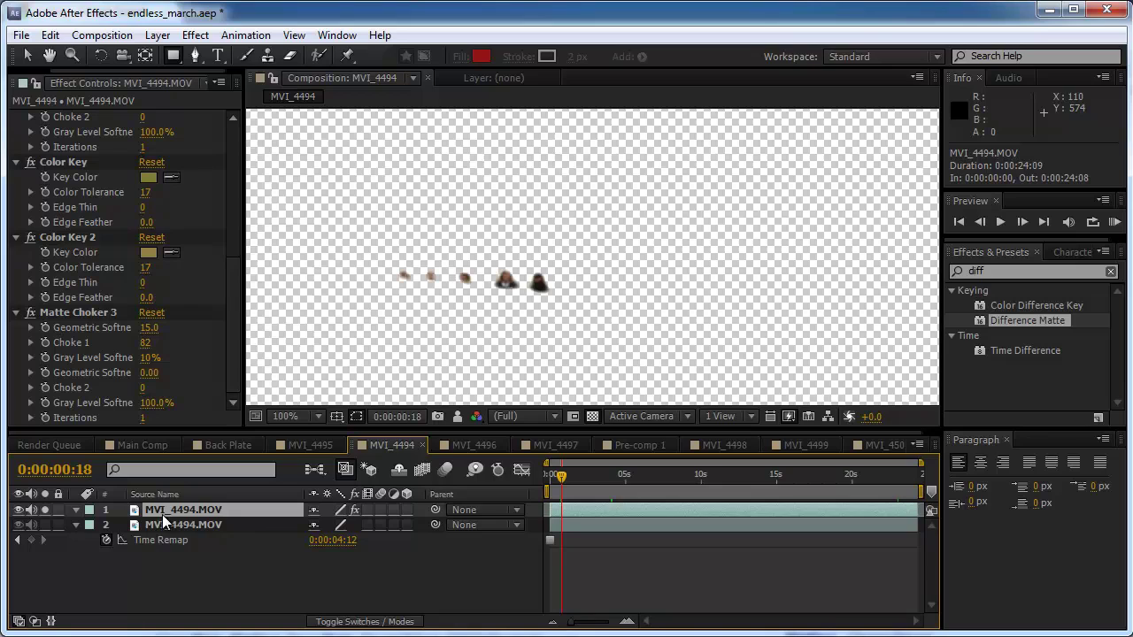
left_click_drag(579, 312, 352, 224)
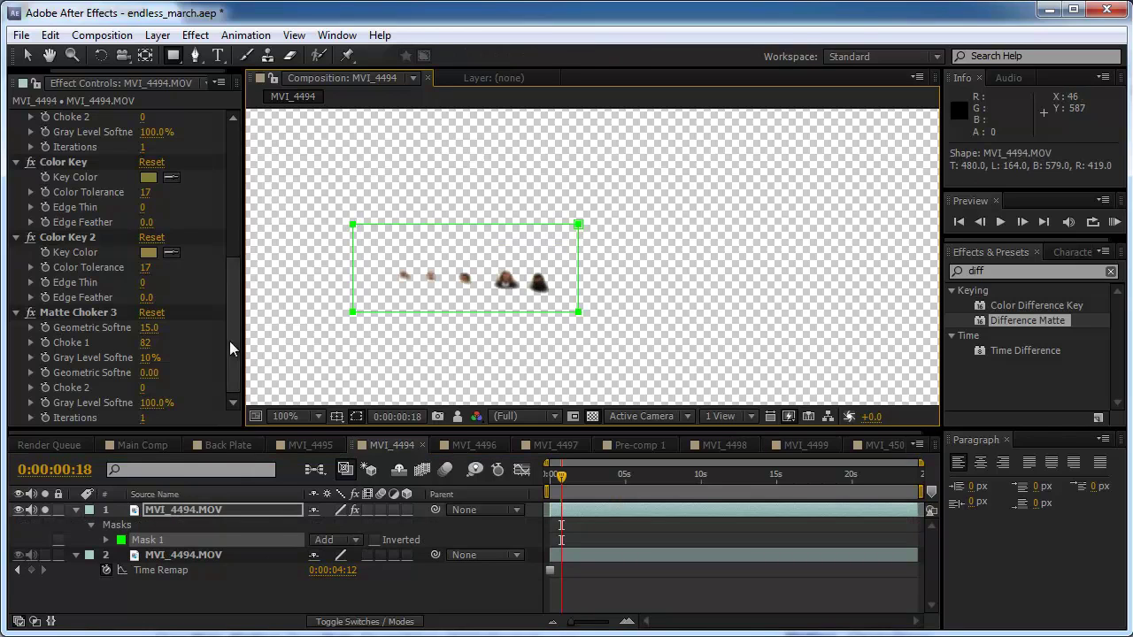
left_click(106, 539)
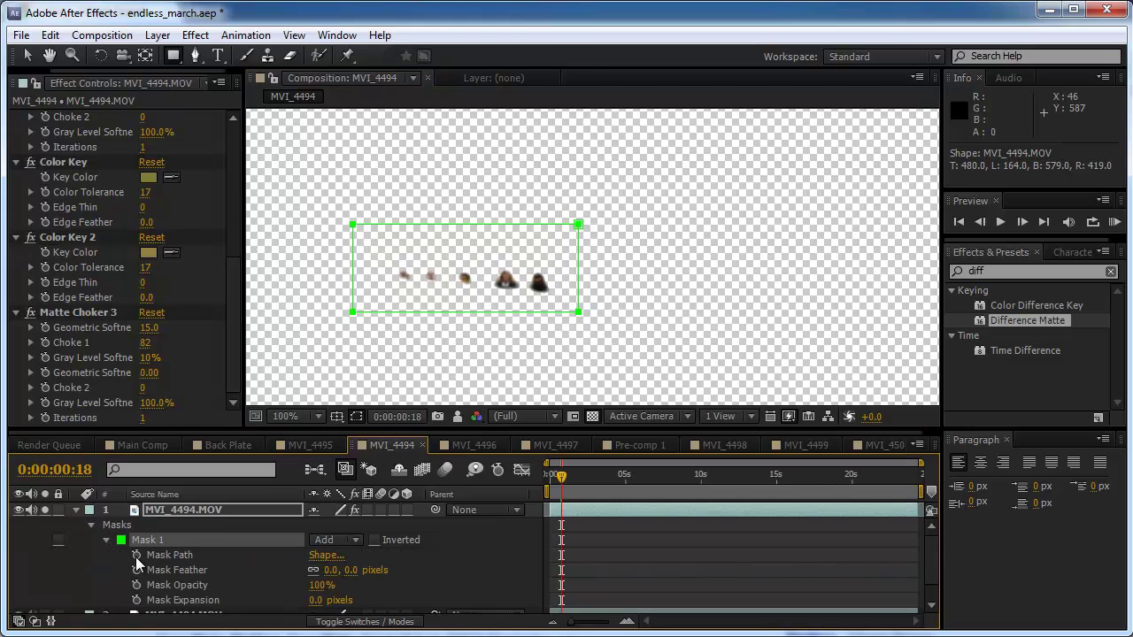
left_click(137, 554)
Reshape the mask at 0:00:07:12 by moving its corners outward so it surrounds all five approaching people.
left_click(602, 479)
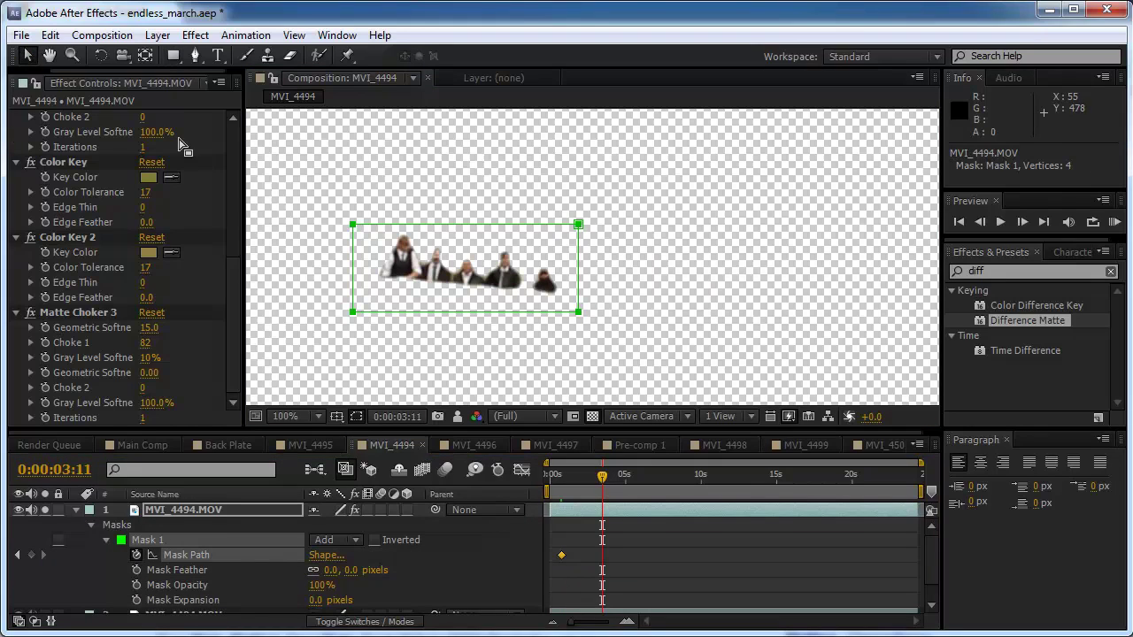
left_click(662, 477)
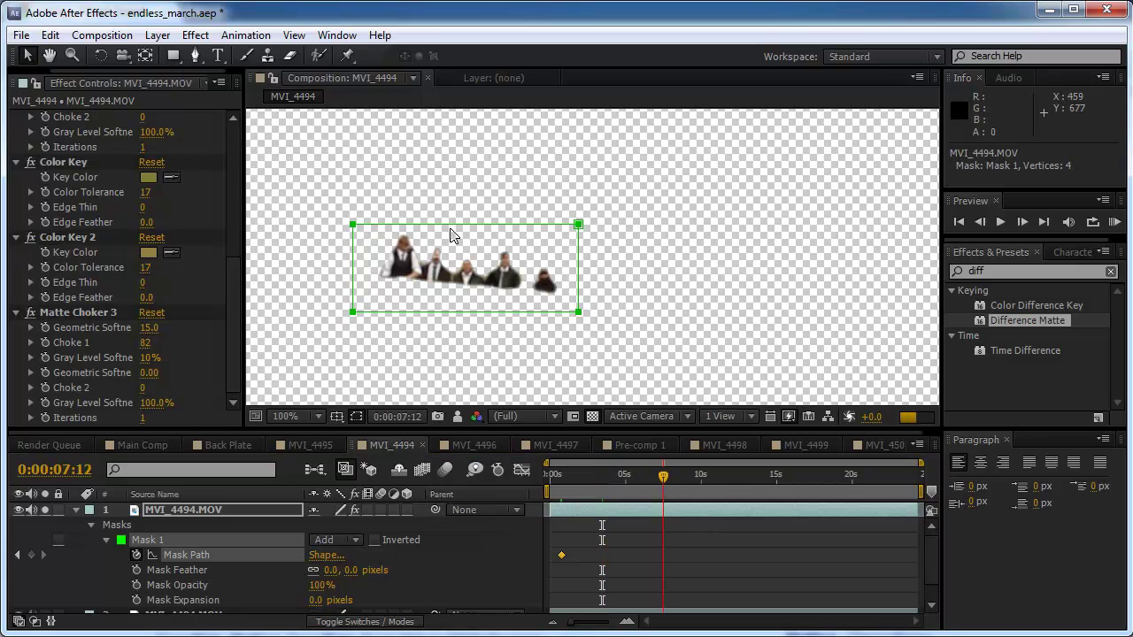
left_click_drag(354, 225, 306, 149)
left_click_drag(578, 225, 598, 200)
left_click_drag(350, 305, 294, 319)
key("comma")
key("period")
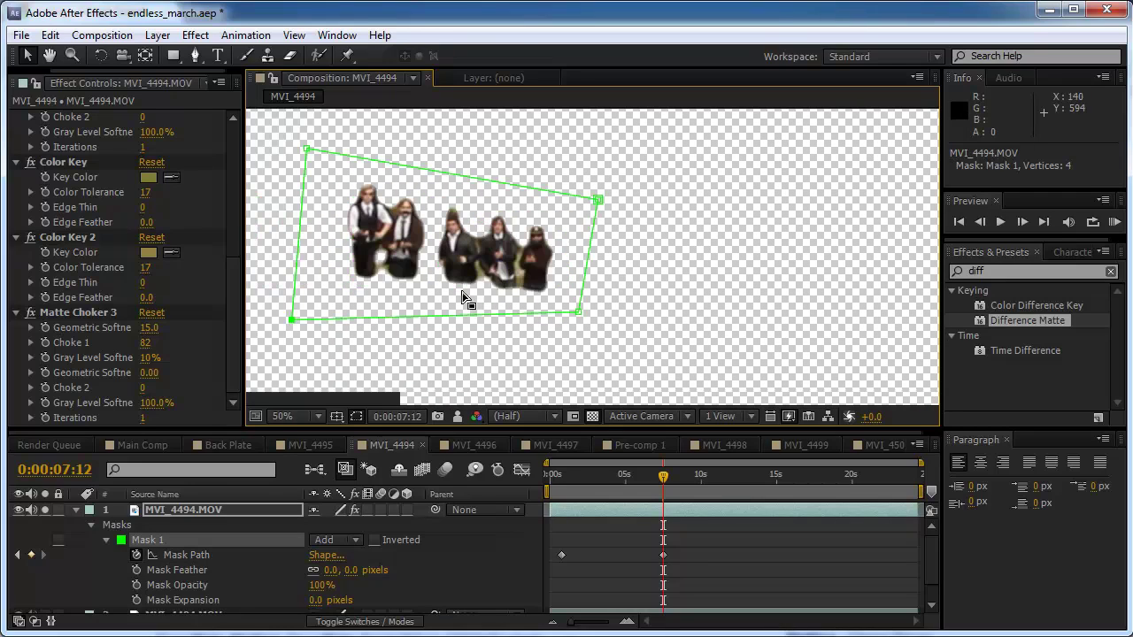
left_click_drag(598, 202, 619, 182)
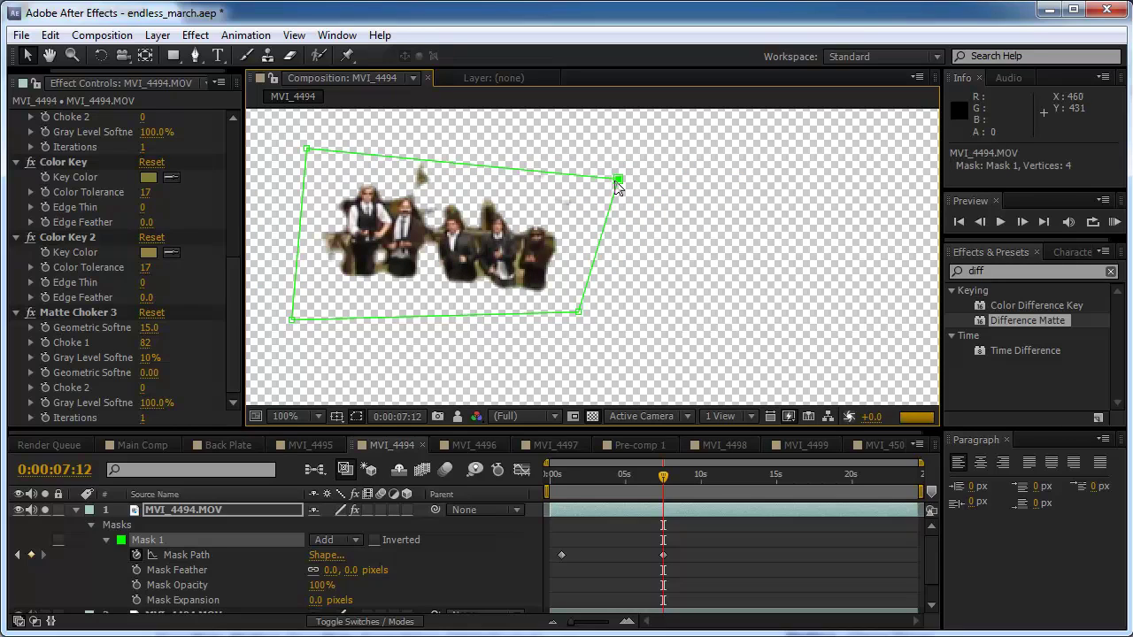
Reshape the mask corners at 0:00:12:20 to enclose the five walking people from head to feet.
left_click(744, 478)
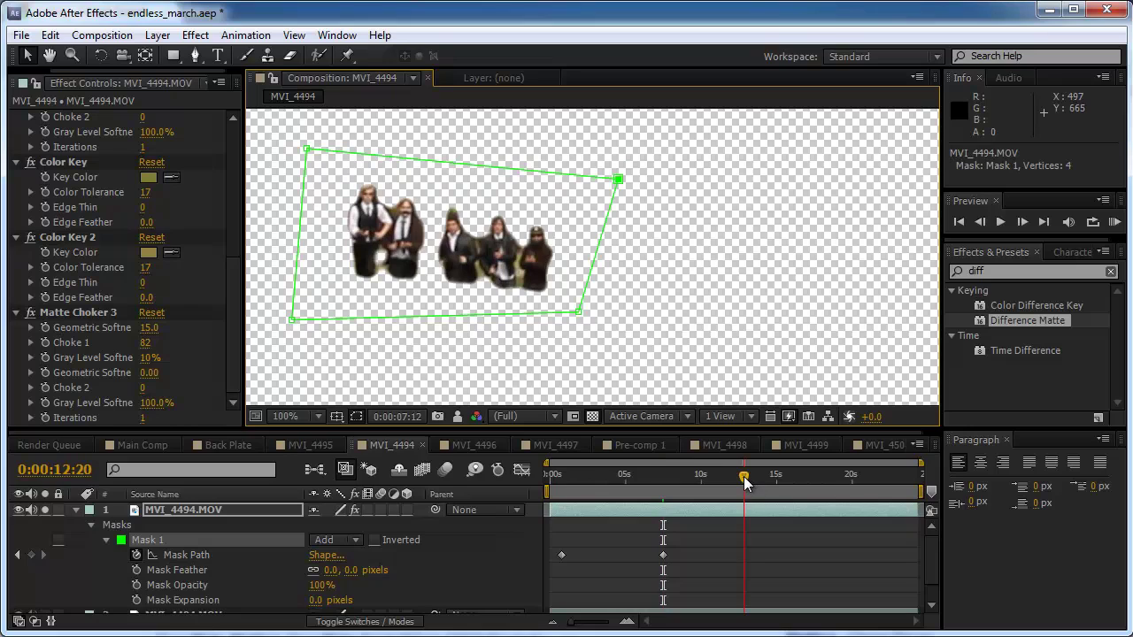
key("comma")
left_click_drag(587, 284, 599, 305)
left_click_drag(442, 292, 402, 297)
left_click_drag(449, 204, 408, 167)
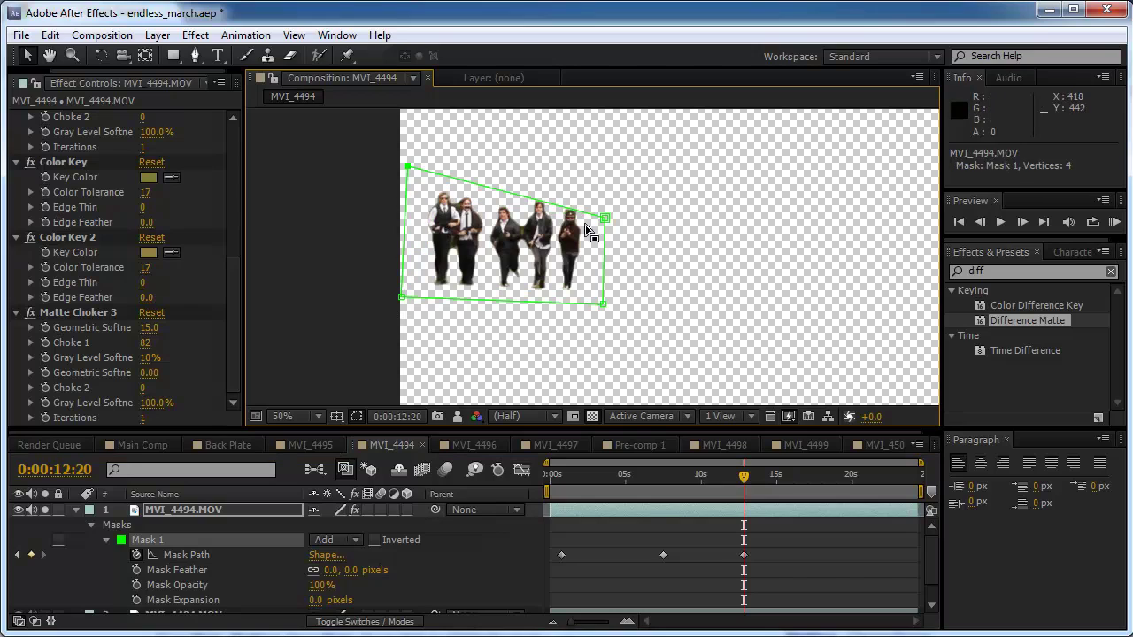
left_click_drag(604, 219, 613, 188)
Enlarge the mask at 0:00:18:05 to fit around the closer walkers, extending its left corners beyond the frame edge.
left_click(825, 484)
left_click_drag(605, 303, 699, 406)
left_click_drag(617, 191, 663, 234)
left_click_drag(430, 308, 422, 329)
left_click_drag(519, 209, 496, 241)
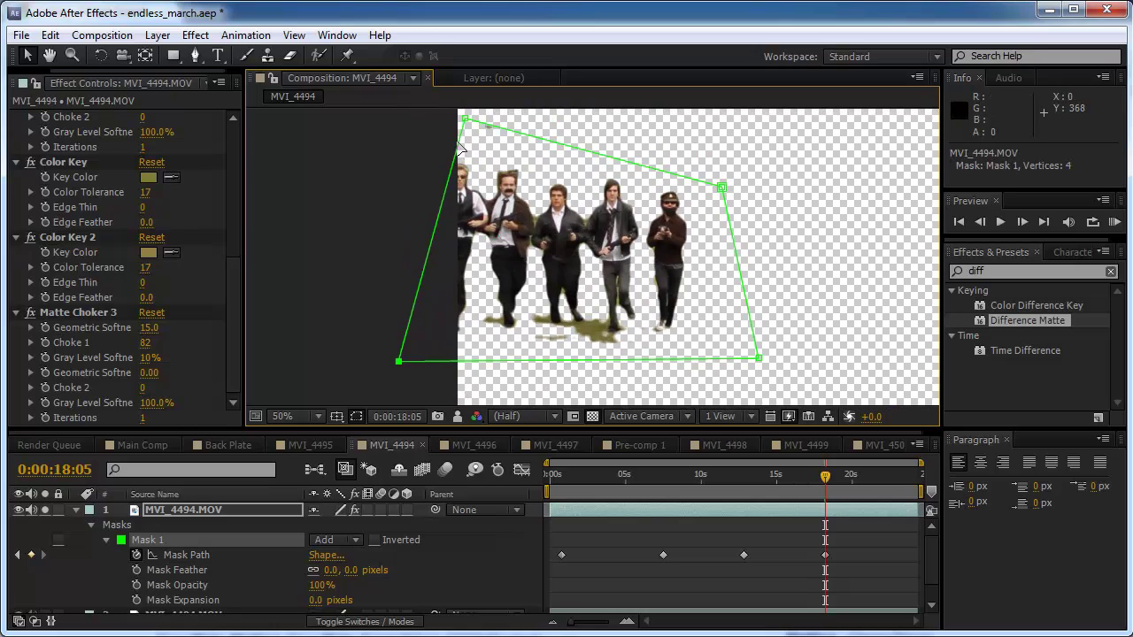
left_click_drag(457, 124, 408, 132)
left_click(579, 622)
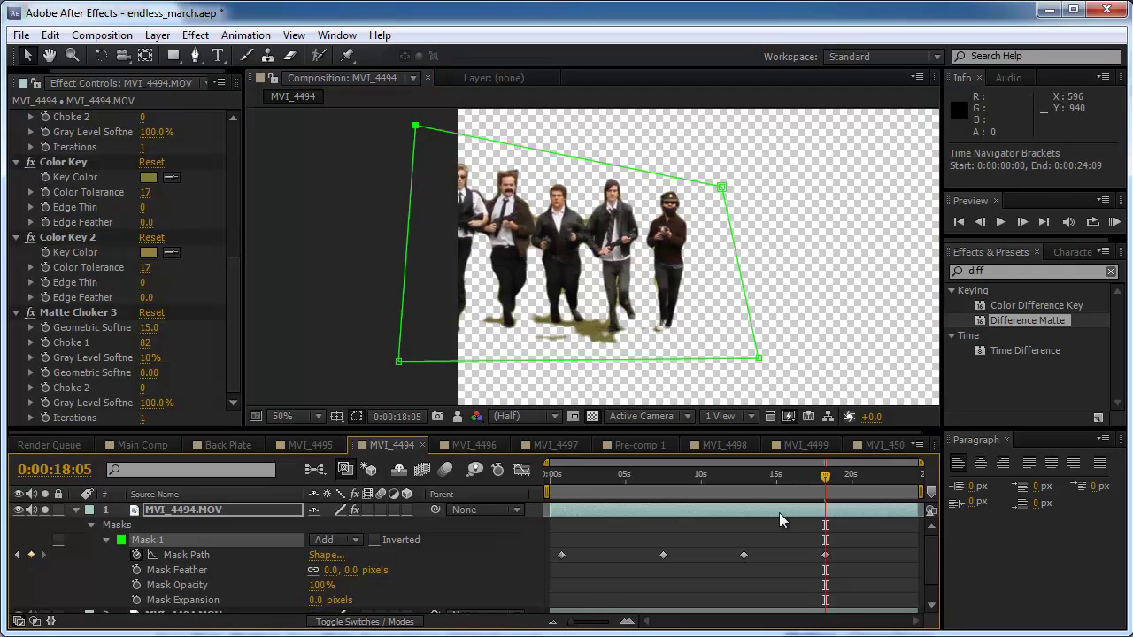
Reshape the mask at 0:00:23:02, lowering its upper corners toward the kneeling people's heads and extending its lower corners below their feet.
left_click(897, 475)
scroll(504, 166, "down", 2)
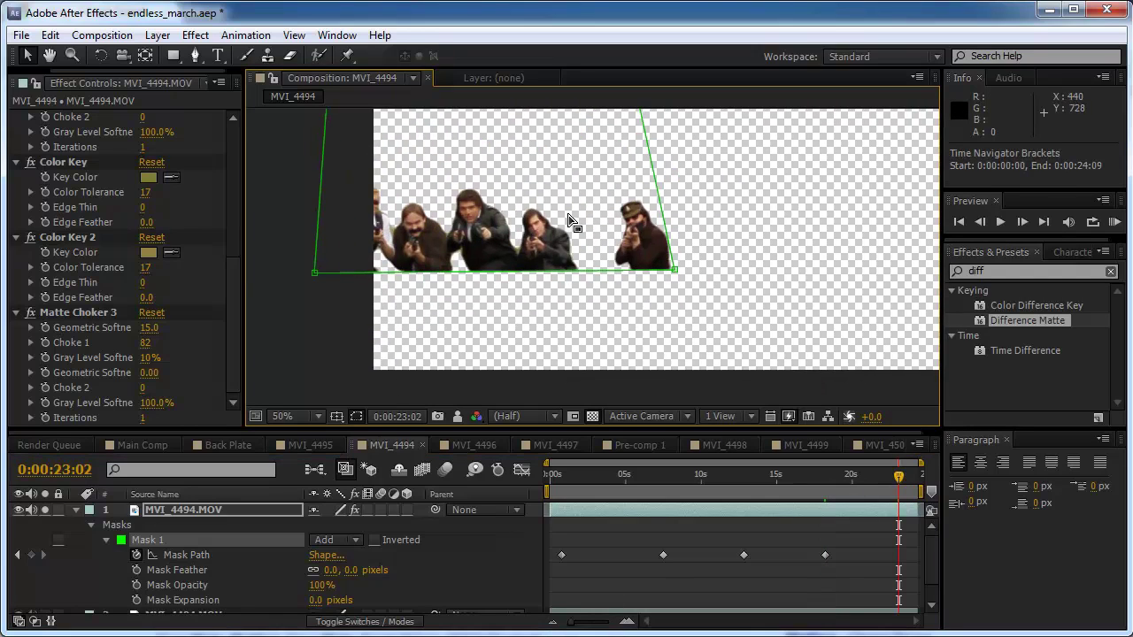
scroll(501, 168, "up", 2)
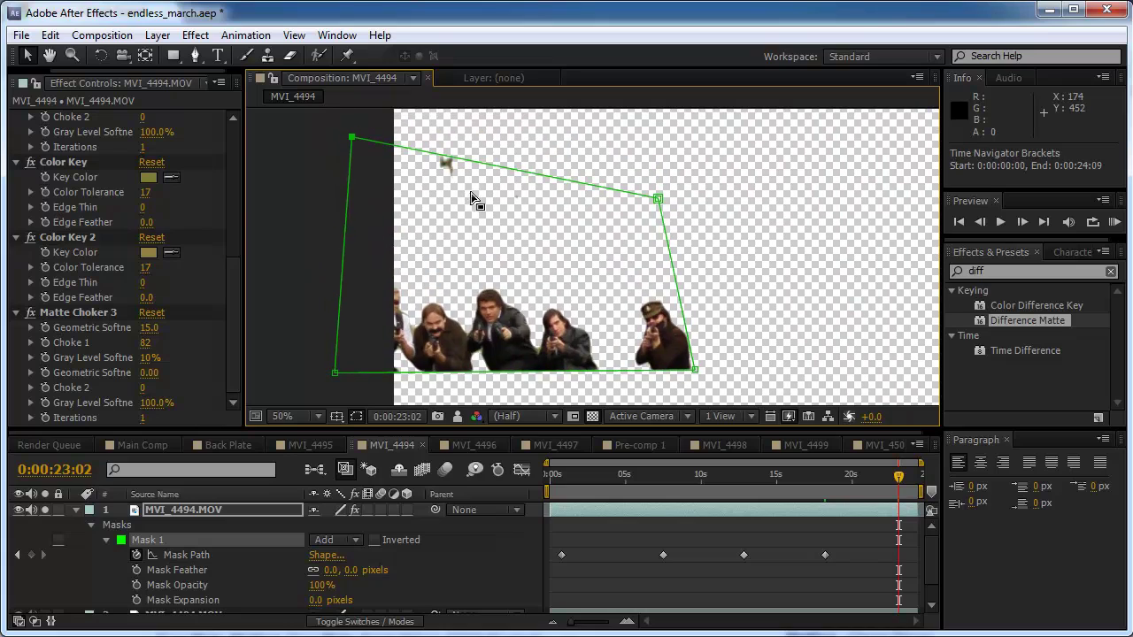
left_click(352, 135)
left_click_drag(354, 144, 349, 266)
left_click_drag(659, 199, 691, 257)
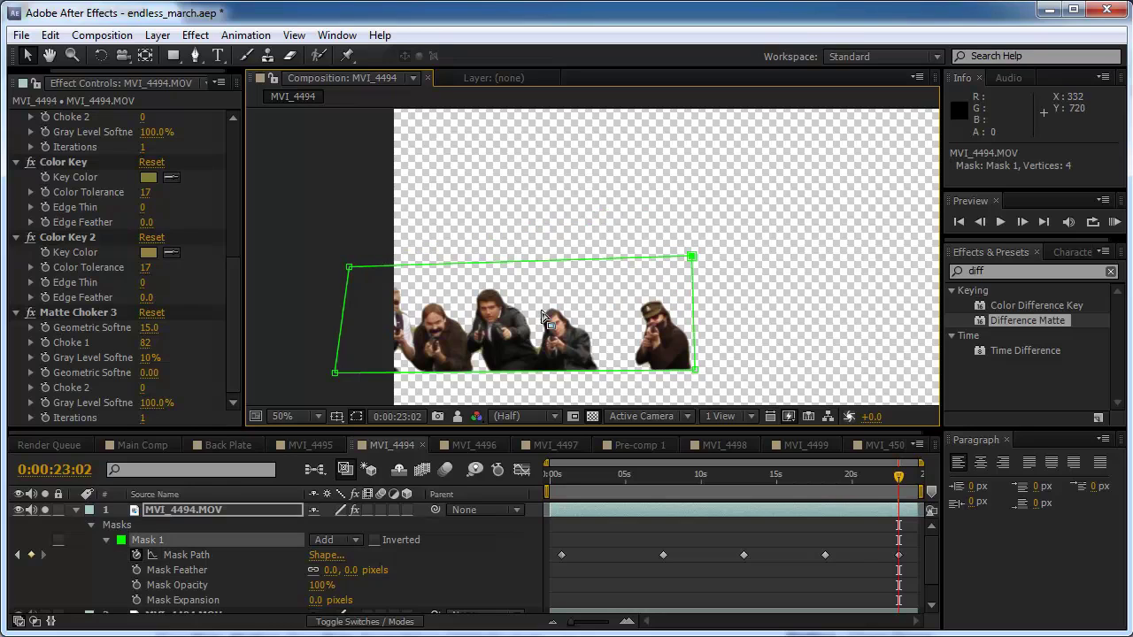
left_click_drag(659, 354, 646, 250)
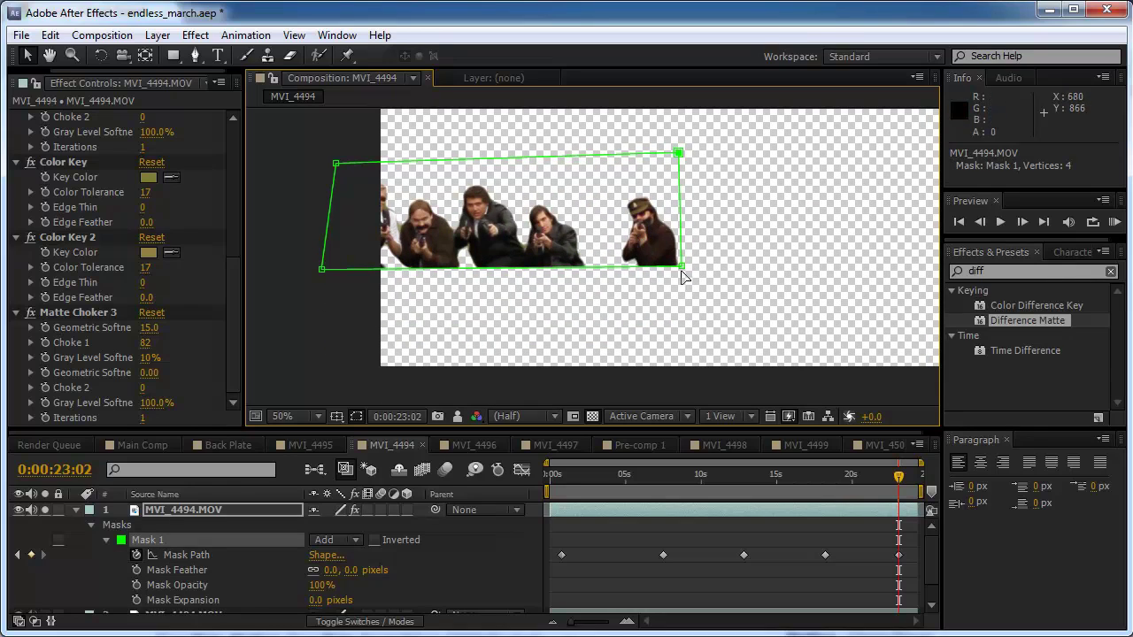
left_click_drag(717, 334, 731, 351)
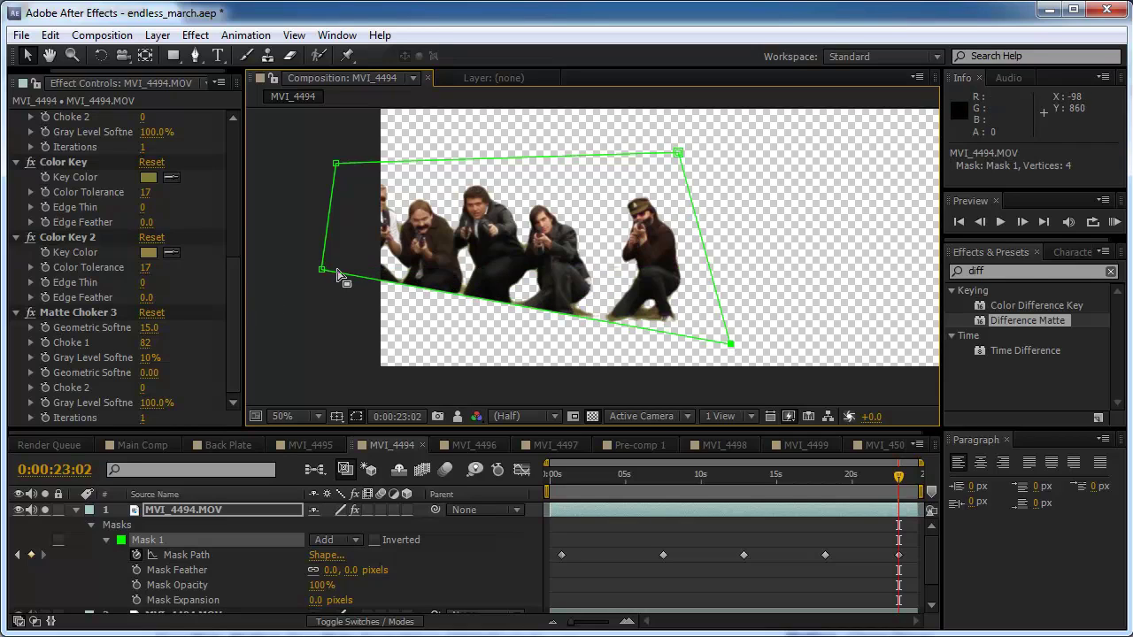
left_click_drag(322, 271, 321, 352)
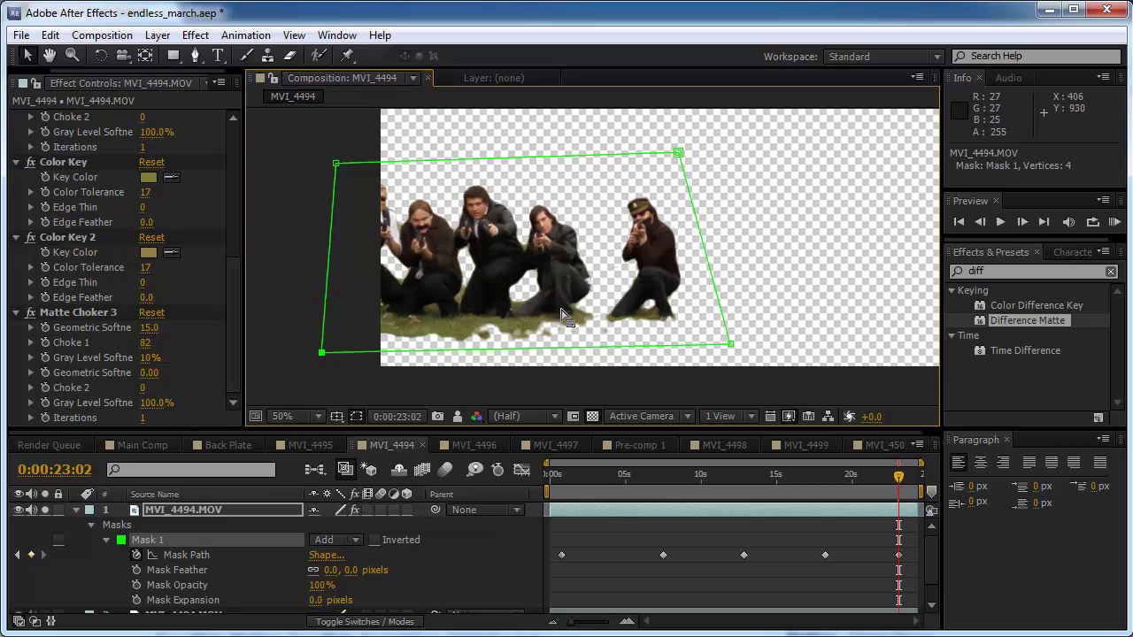
Compare the kneeling people's masked cutout with the full park scene by toggling the keyed layer's solo off and on.
scroll(516, 274, "up", 2)
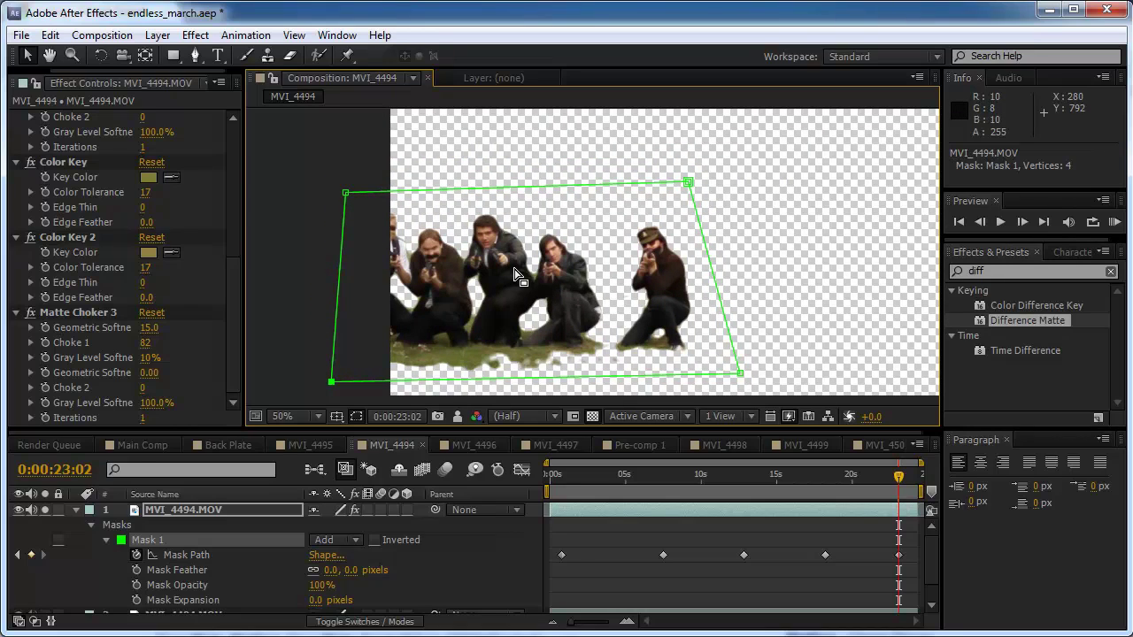
left_click(45, 507)
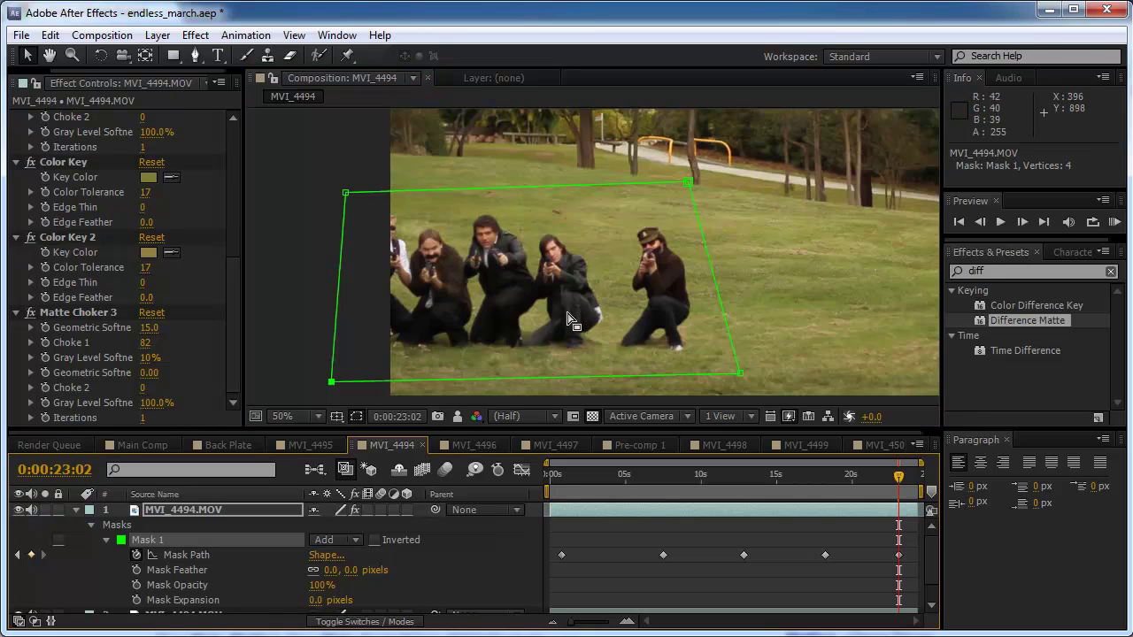
scroll(566, 323, "down", 2)
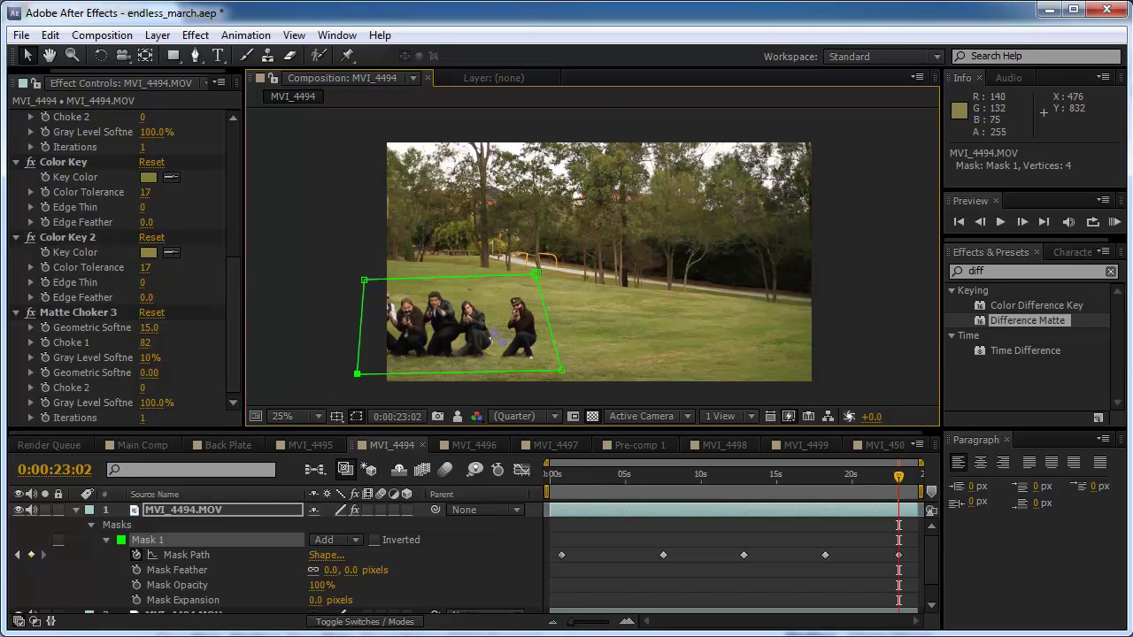
left_click_drag(484, 319, 478, 211)
scroll(466, 277, "up", 2)
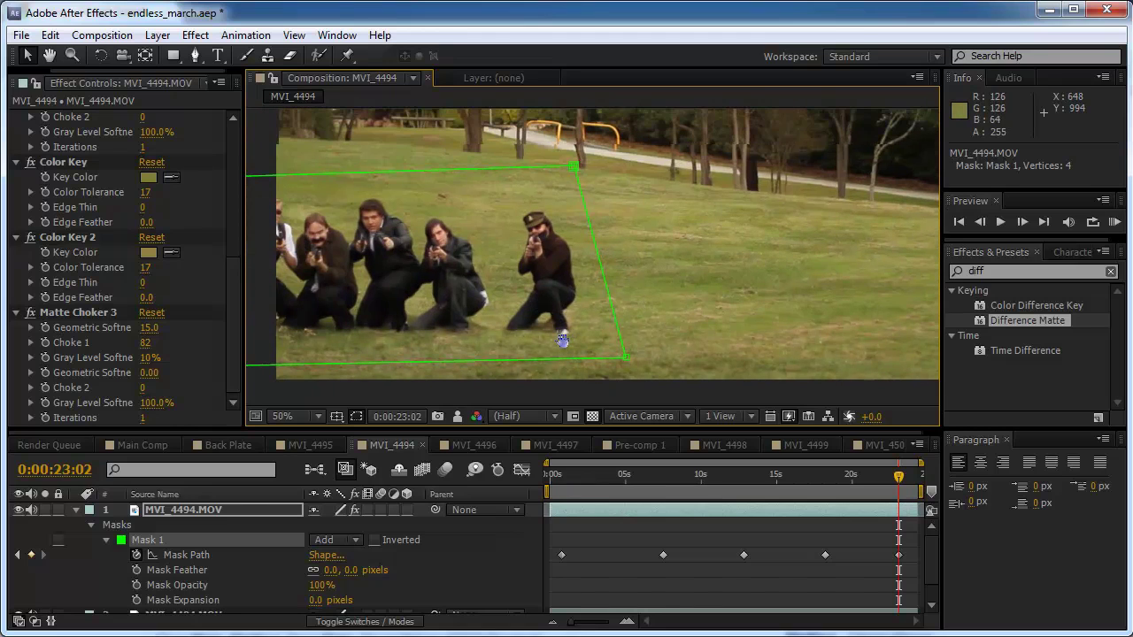
left_click(44, 510)
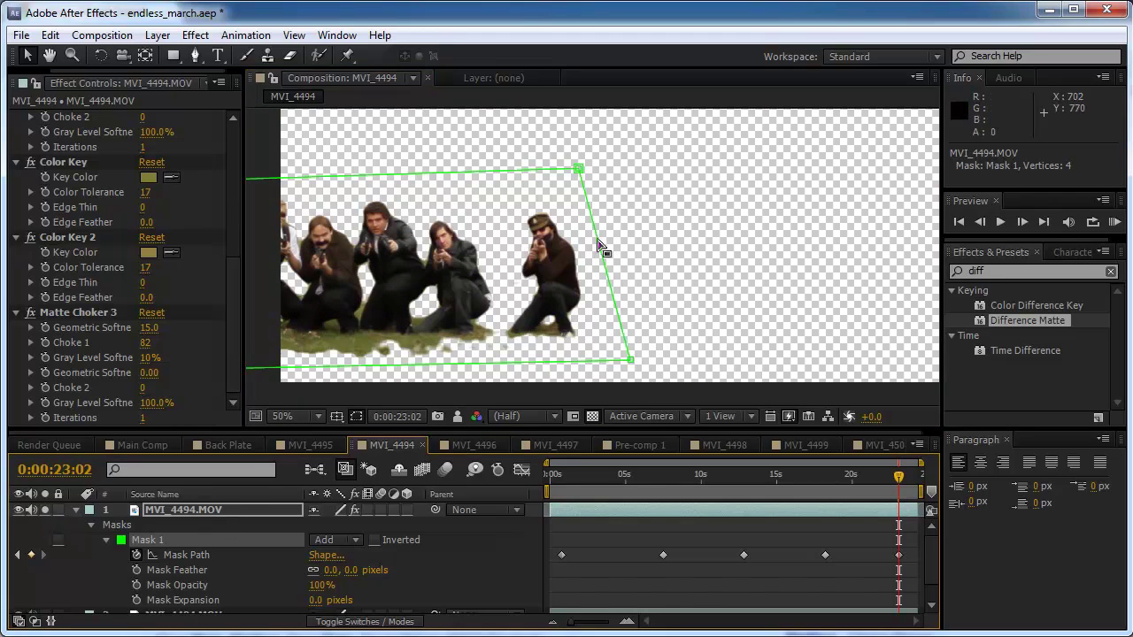
left_click(45, 509)
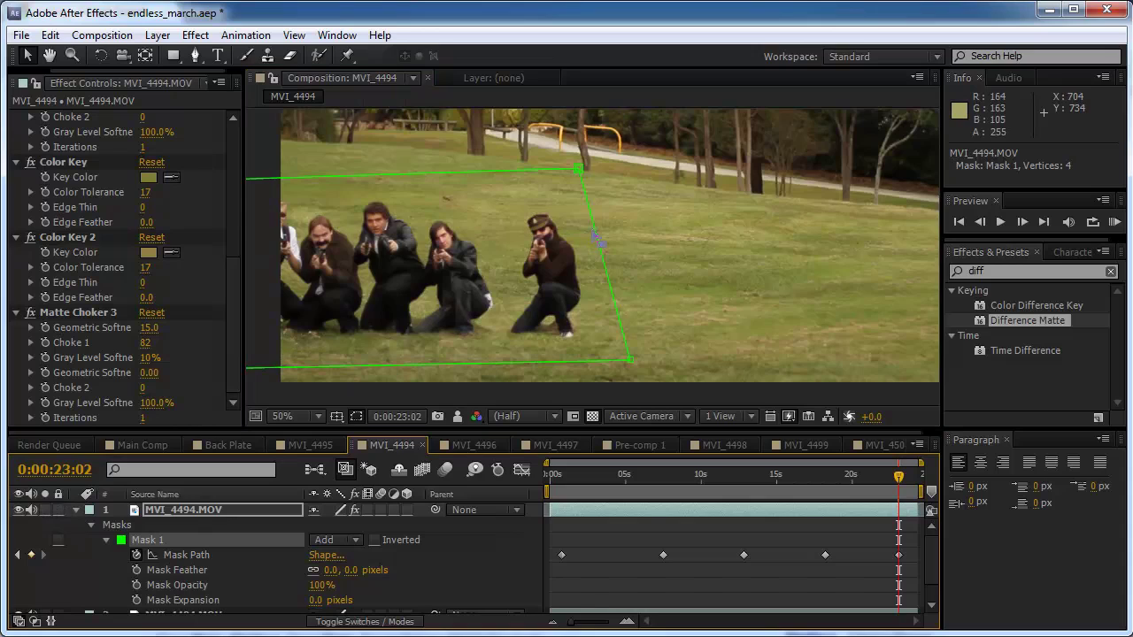
left_click_drag(657, 213, 633, 277)
scroll(635, 277, "down", 2)
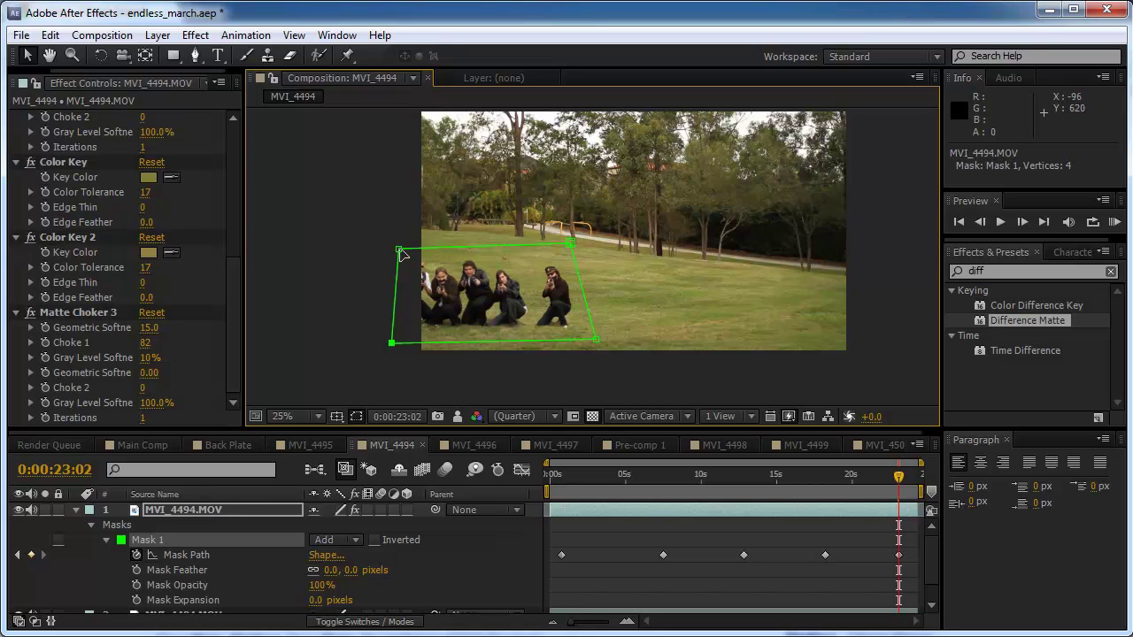
left_click_drag(469, 301, 520, 277)
scroll(490, 268, "up", 2)
left_click(45, 510)
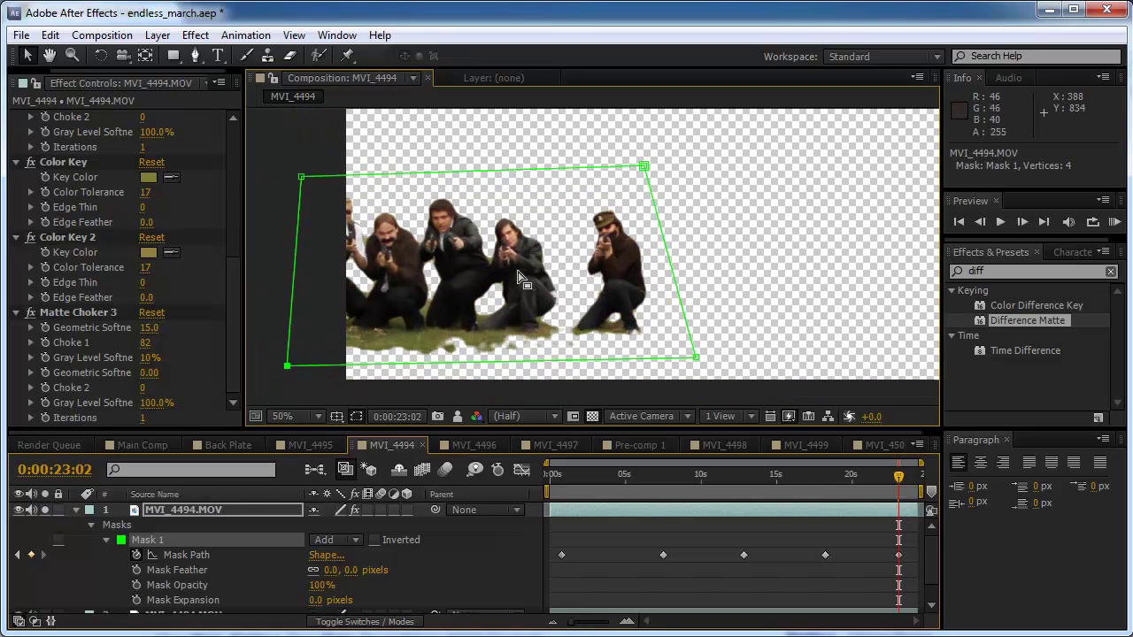
scroll(520, 277, "up", 2)
scroll(520, 278, "down", 3)
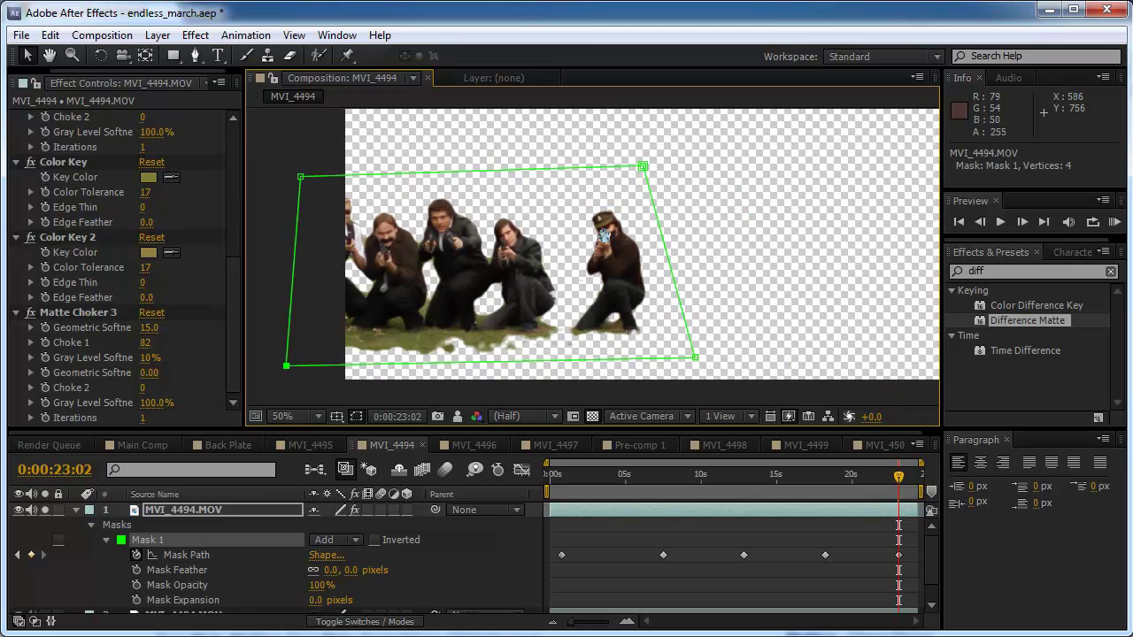
scroll(520, 278, "up", 1)
Try a composition size of 28000 by 9000 px and view the whole enlarged frame.
left_click(102, 34)
left_click(135, 80)
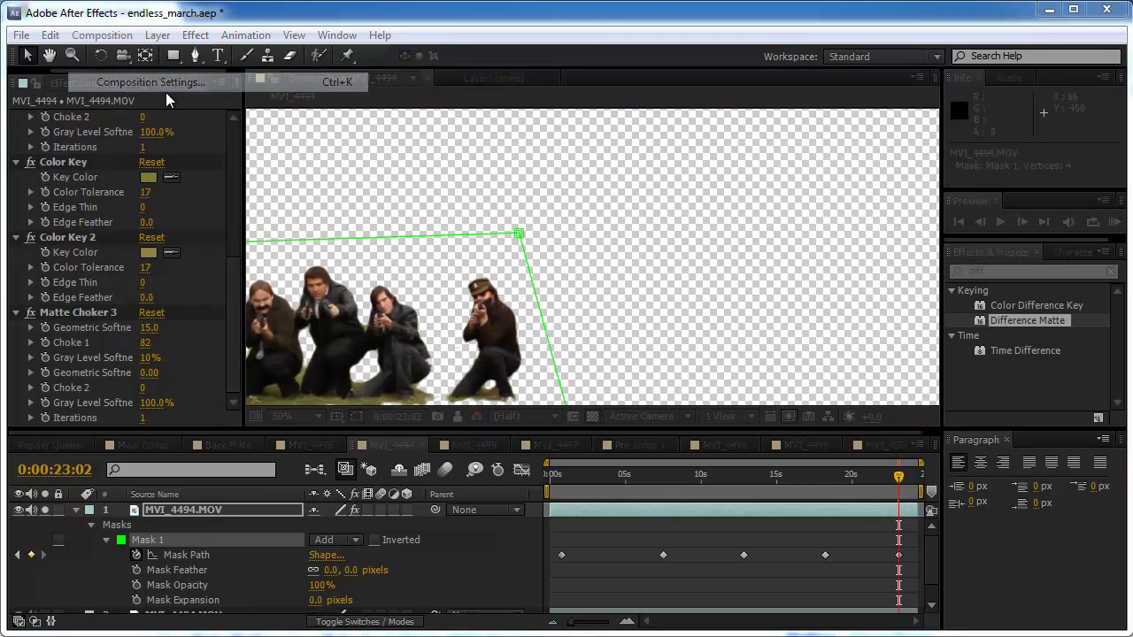
left_click(645, 369)
type("2")
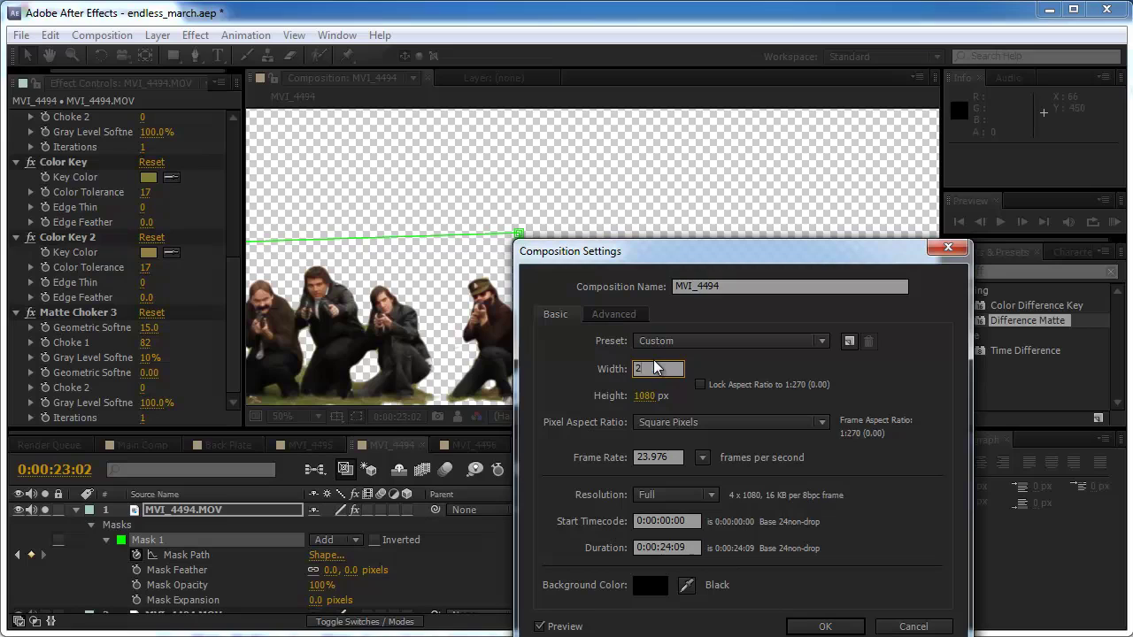
type("8000")
key("Tab")
type("9000")
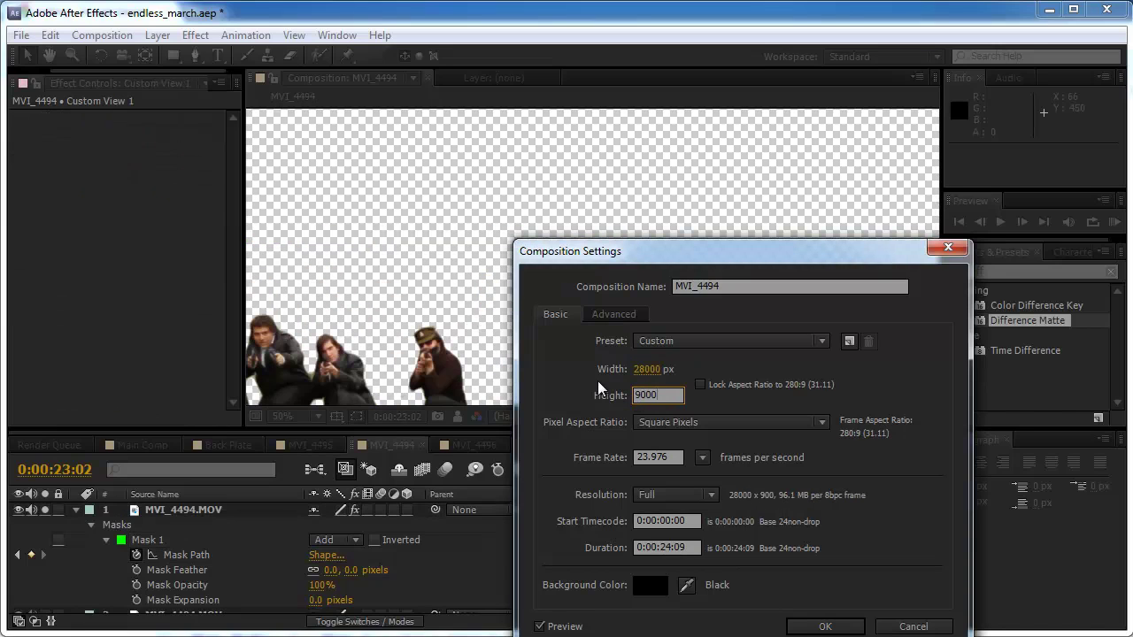
left_click(798, 625)
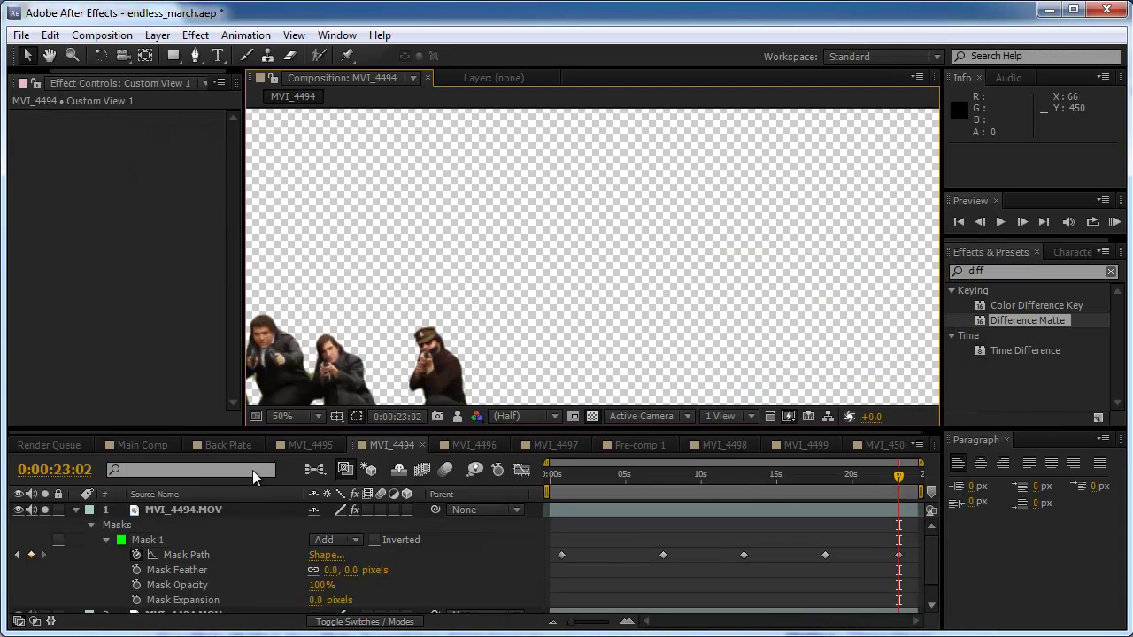
key("comma")
key("comma")
key("comma")
key("comma")
key("comma")
key("comma")
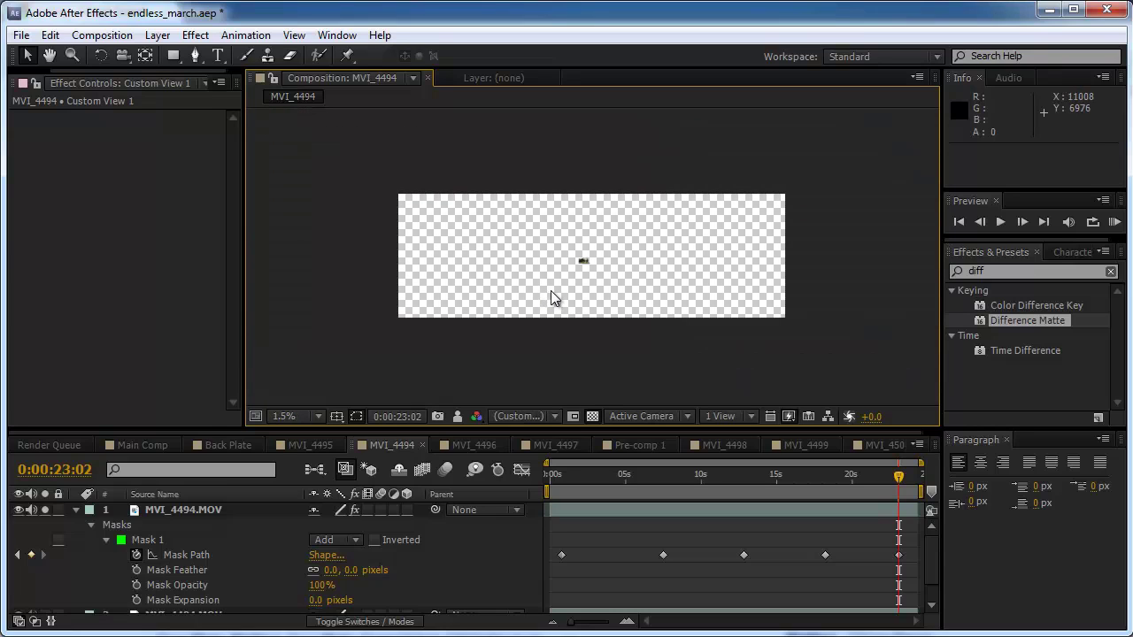
key("period")
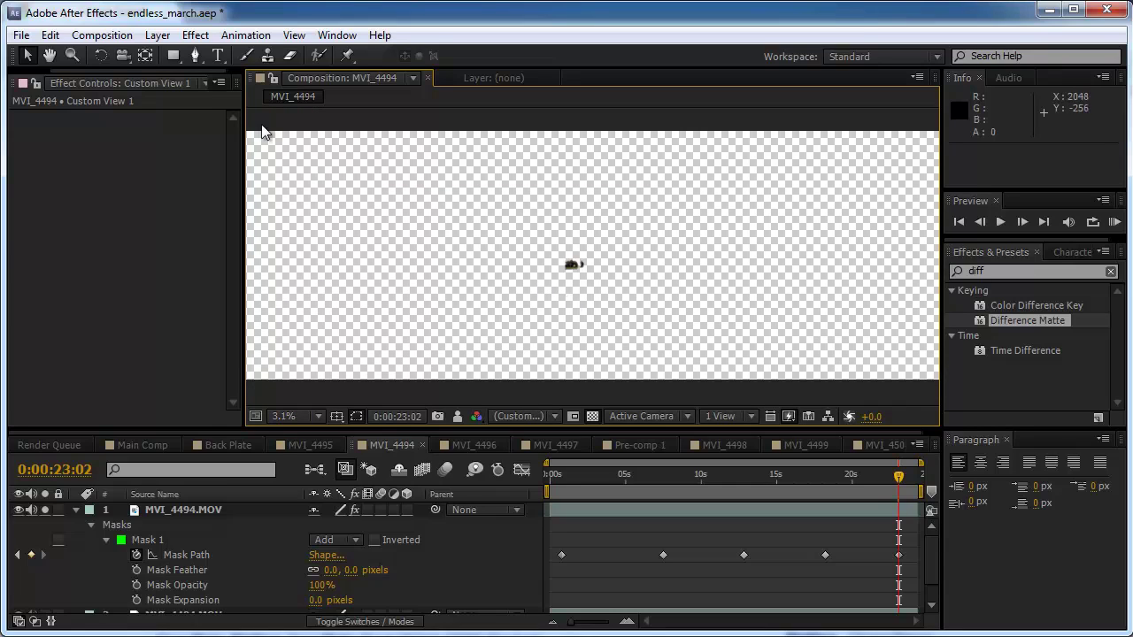
Undo the composition size change and return to a view of the masked people.
key("ctrl+z")
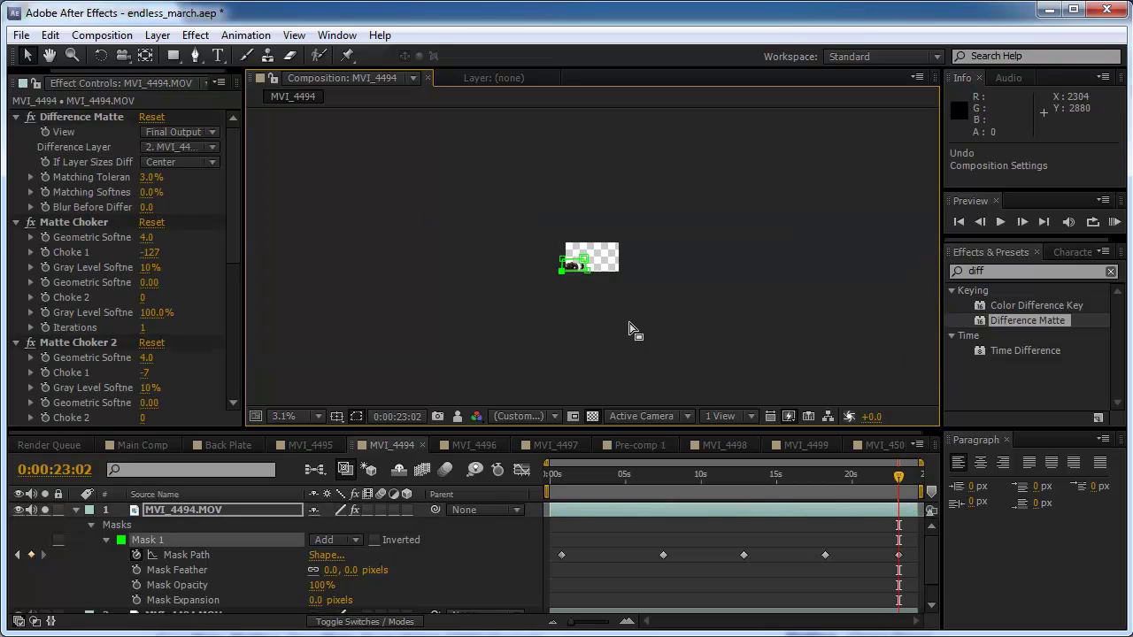
key("period")
key("period")
key("period")
Reshape the mask at 0:00:20:18, moving its lower corners below the people's feet and its upper corners above their heads.
left_click_drag(898, 476, 924, 474)
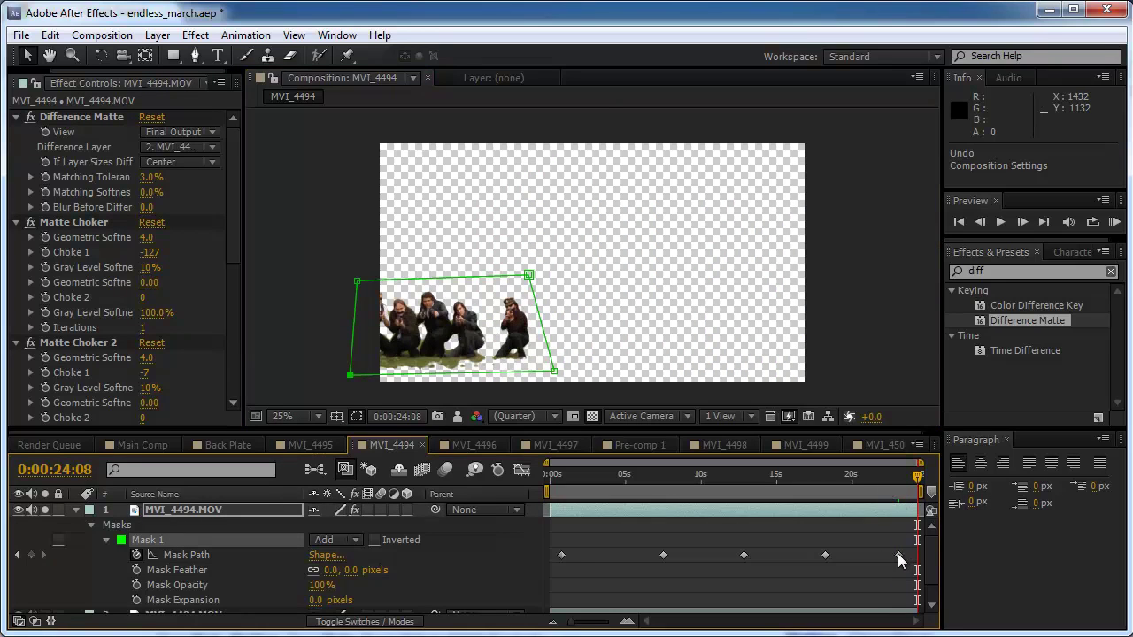
left_click(442, 327)
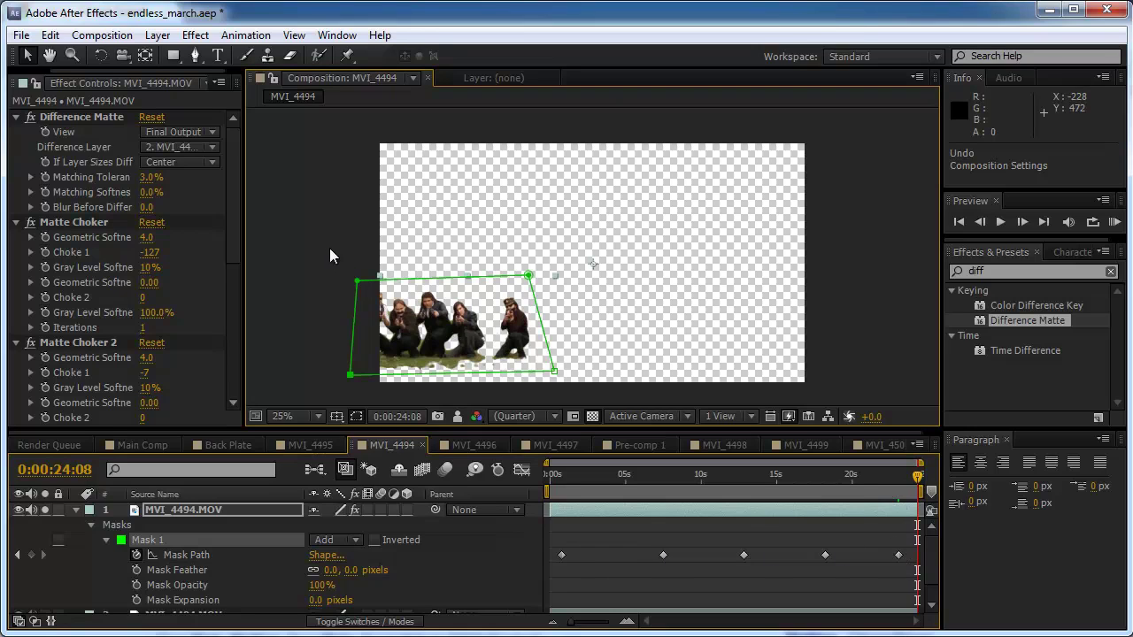
left_click(863, 476)
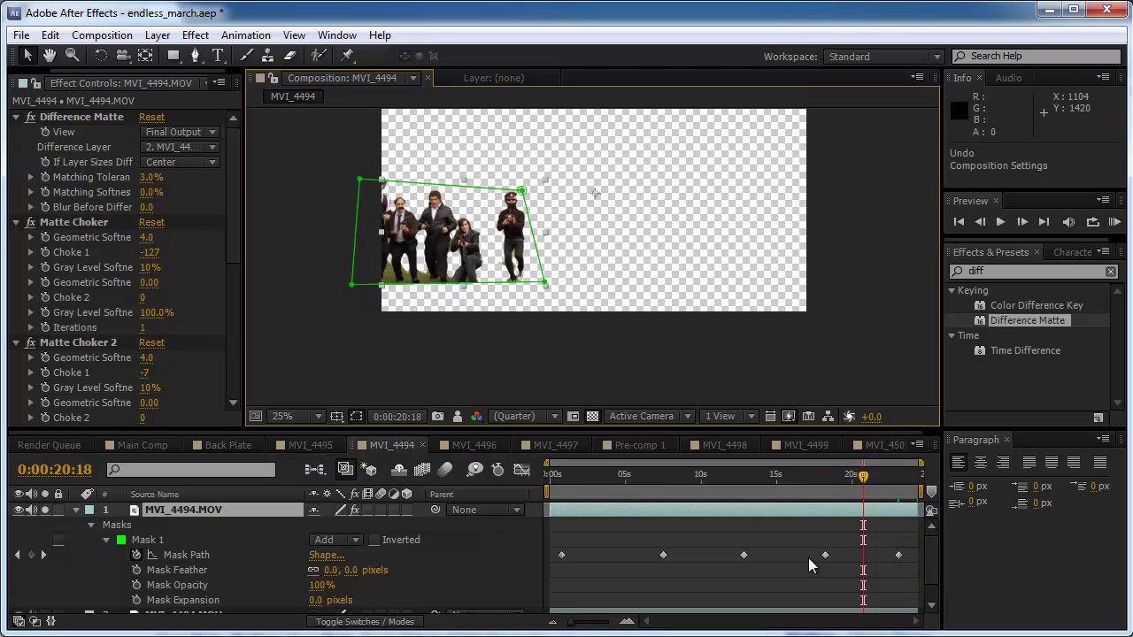
scroll(522, 292, "up", 1)
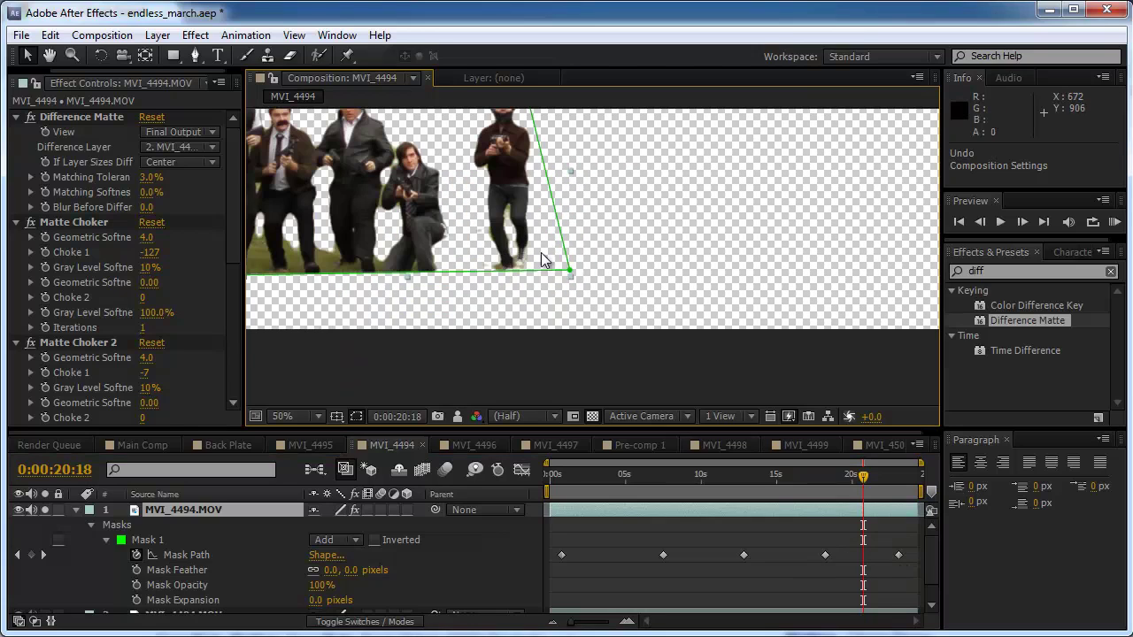
left_click_drag(567, 278, 602, 315)
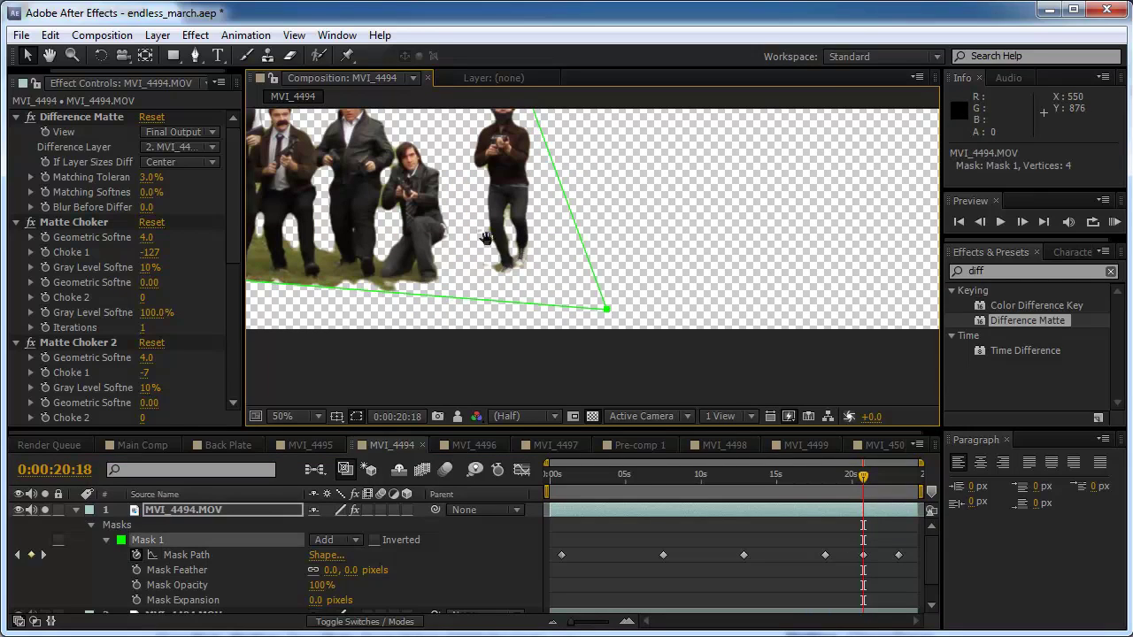
left_click_drag(310, 265, 389, 306)
left_click_drag(263, 317, 262, 353)
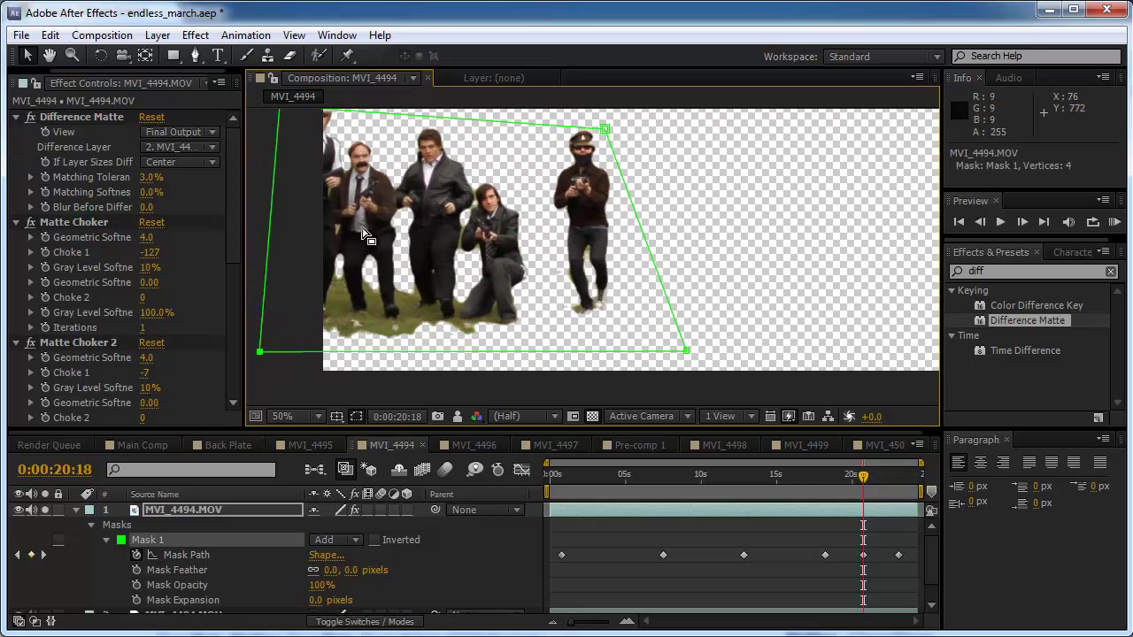
left_click_drag(422, 218, 407, 264)
left_click_drag(592, 176, 615, 147)
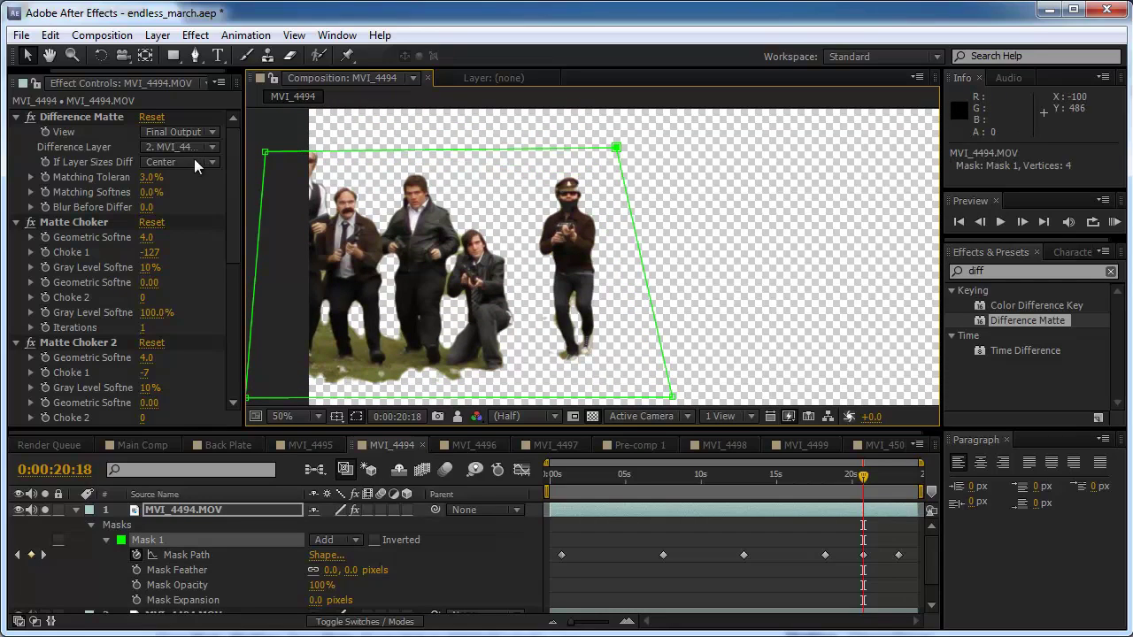
left_click_drag(267, 153, 252, 120)
Check the mask around the people at earlier times, including 0:00:15:10 and 0:00:04:14, and deselect the layer to view the bare cutout.
left_click(782, 483)
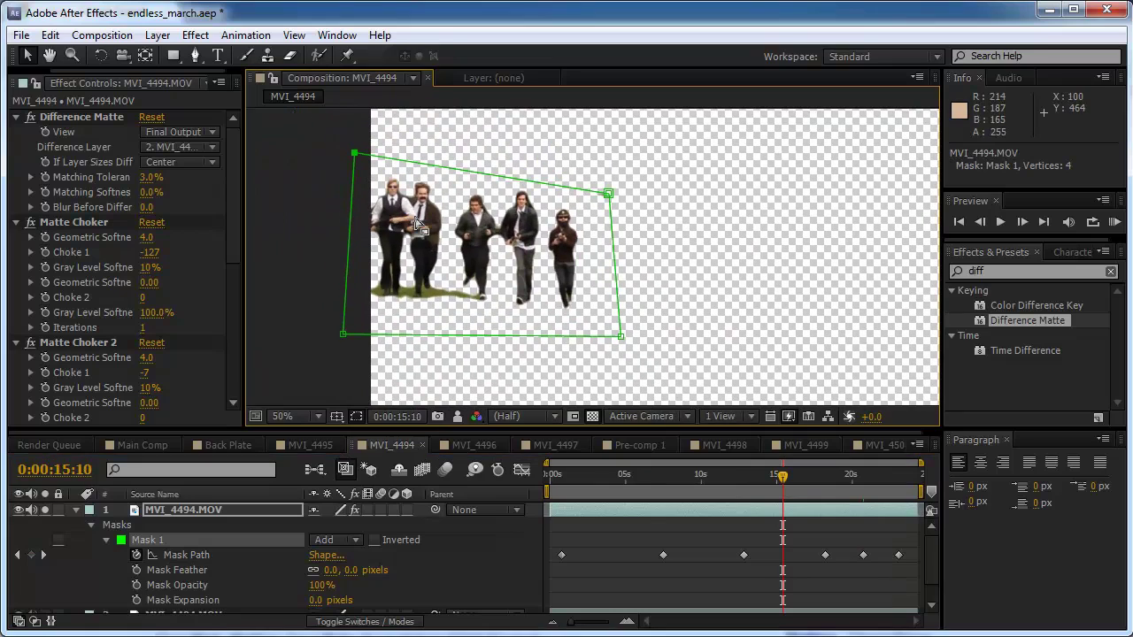
left_click(705, 478)
left_click(619, 481)
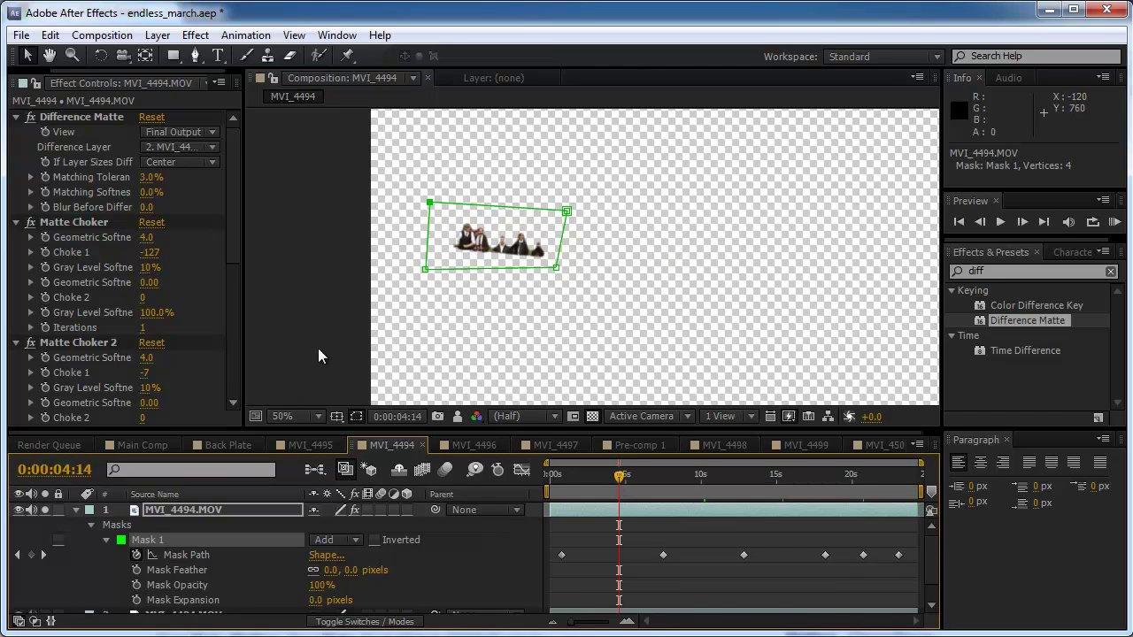
left_click(316, 315)
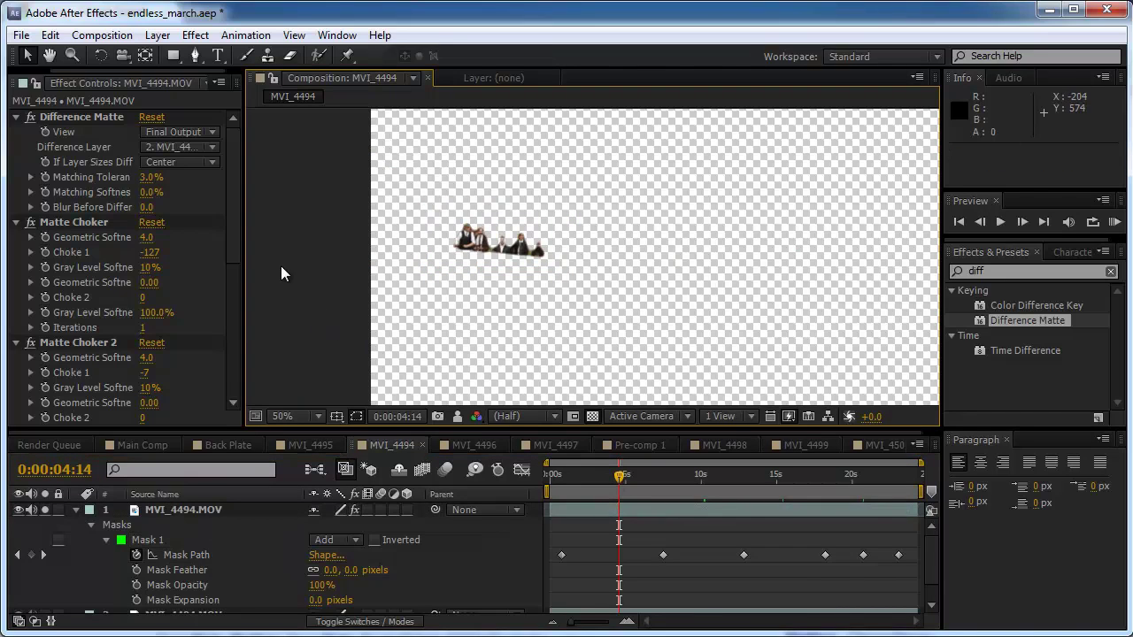
Add the MVI_4494 composition to the render queue and show the queue at full size.
left_click(115, 39)
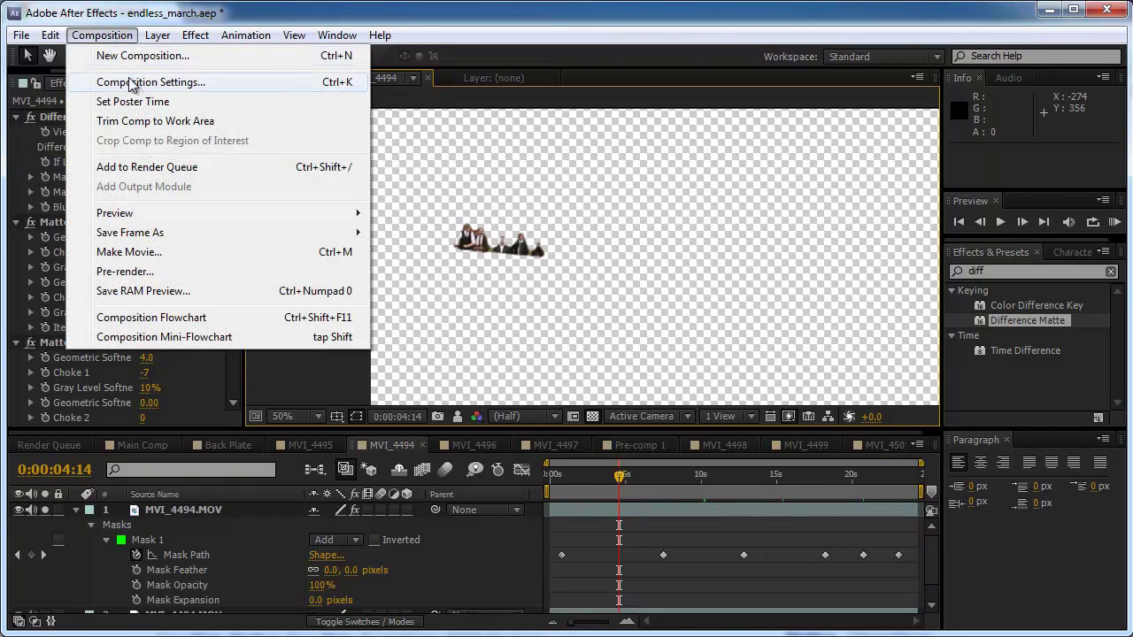
left_click(139, 168)
key("grave")
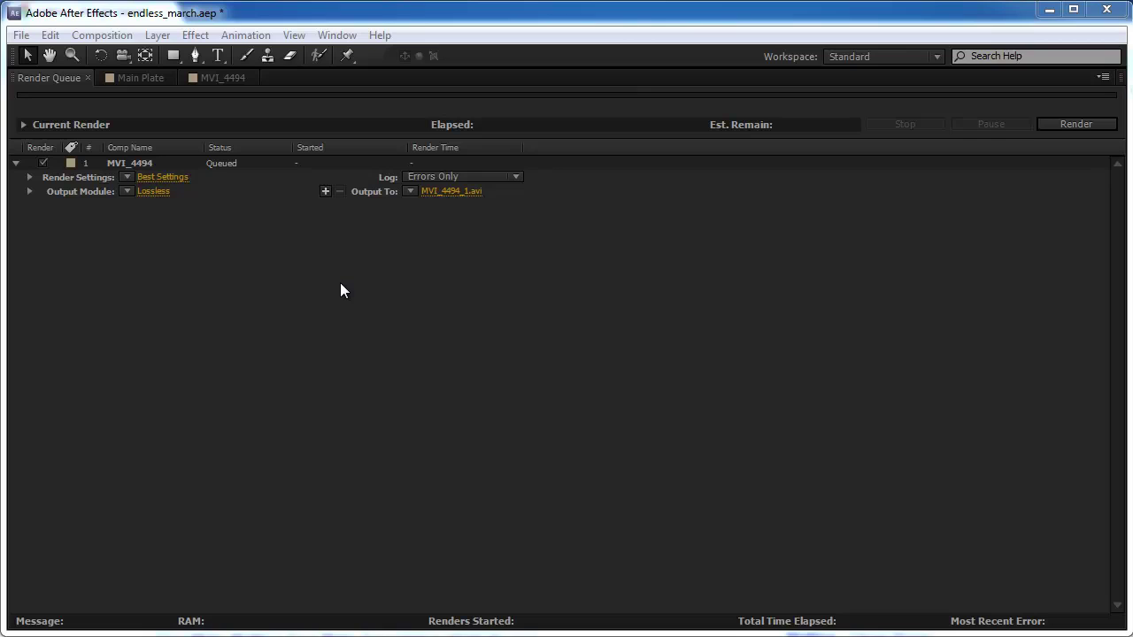
Set the render's output module to PNG Sequence with RGB + Alpha channels and open its output destination.
left_click(154, 190)
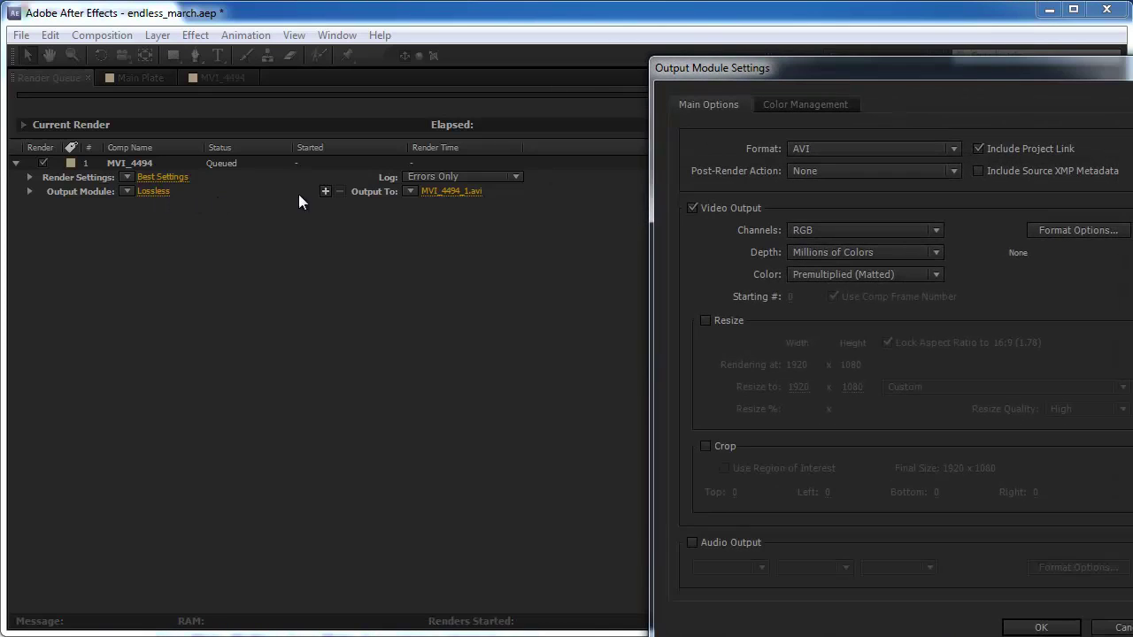
left_click_drag(739, 91, 634, 82)
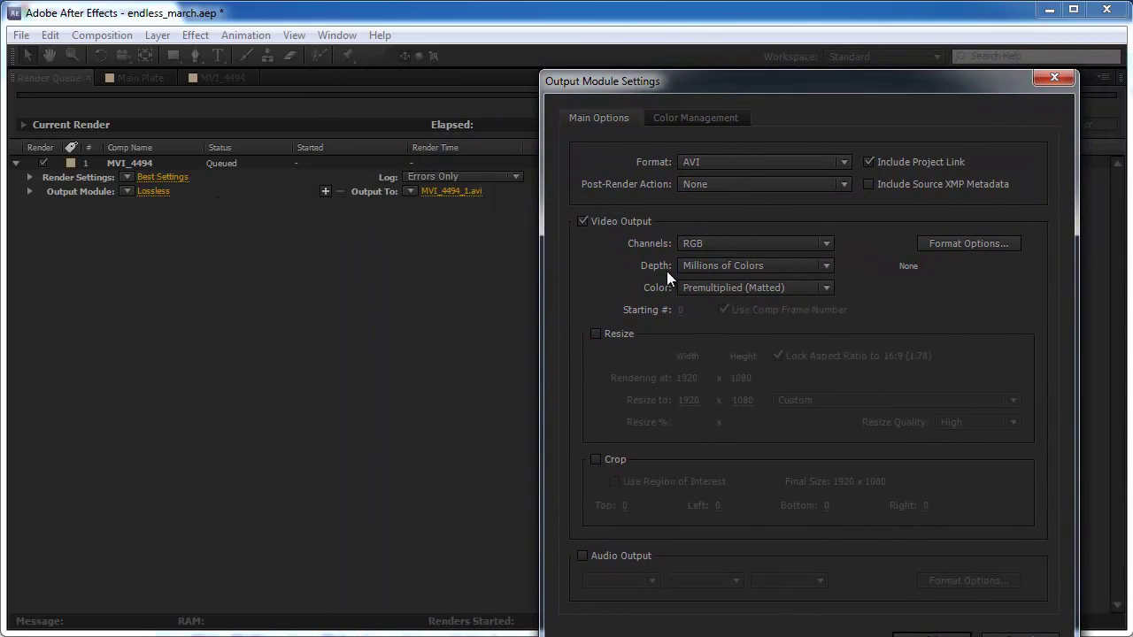
left_click(698, 165)
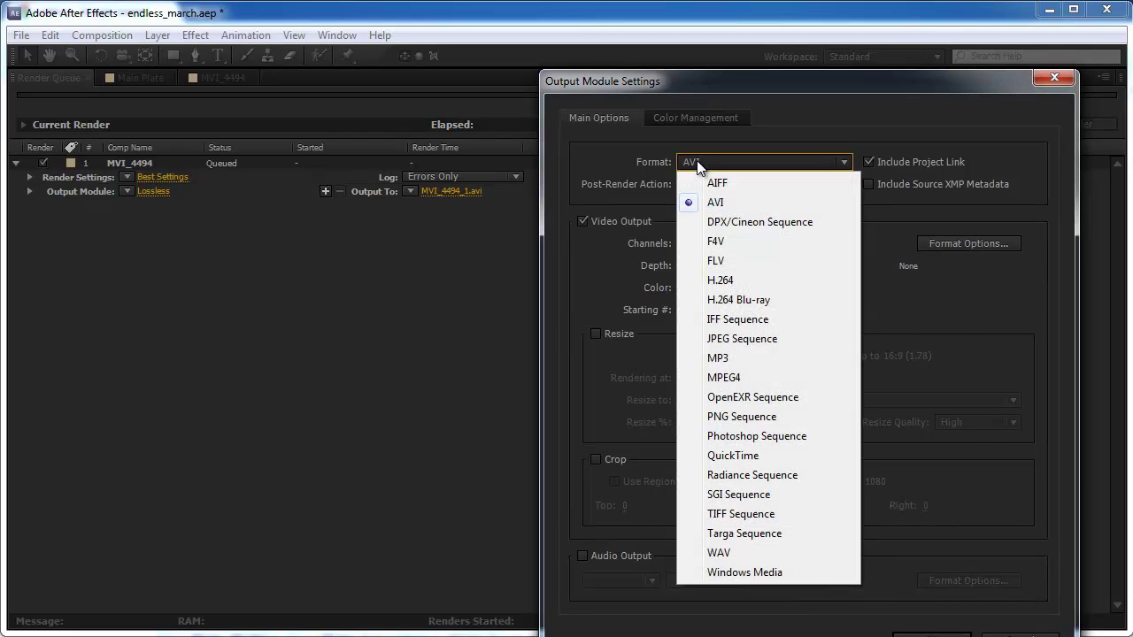
left_click(708, 422)
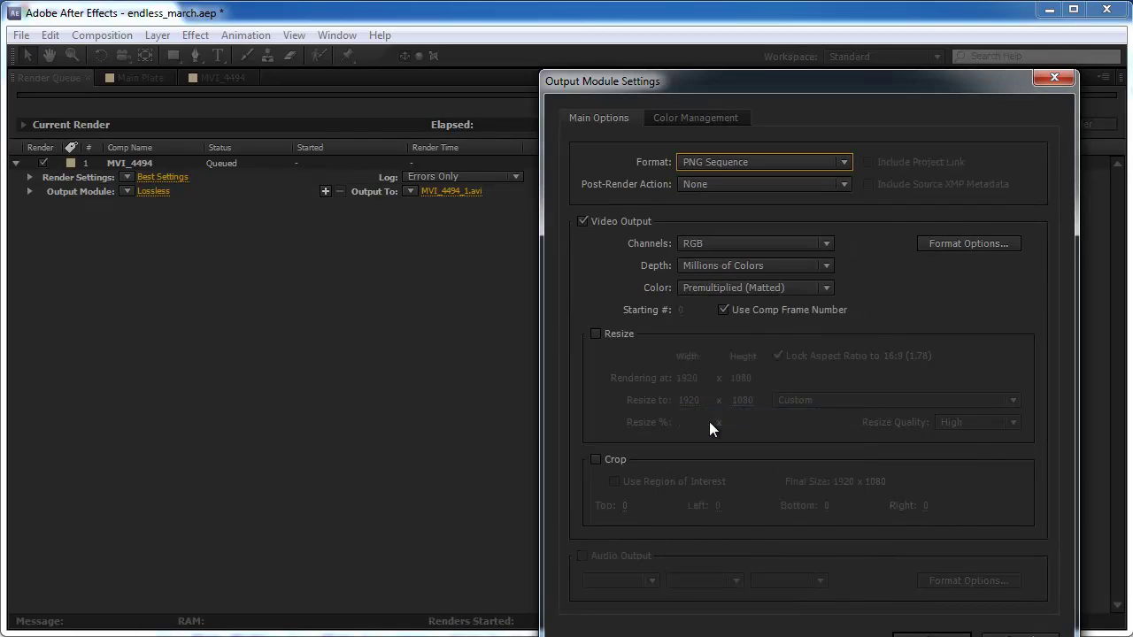
left_click(701, 246)
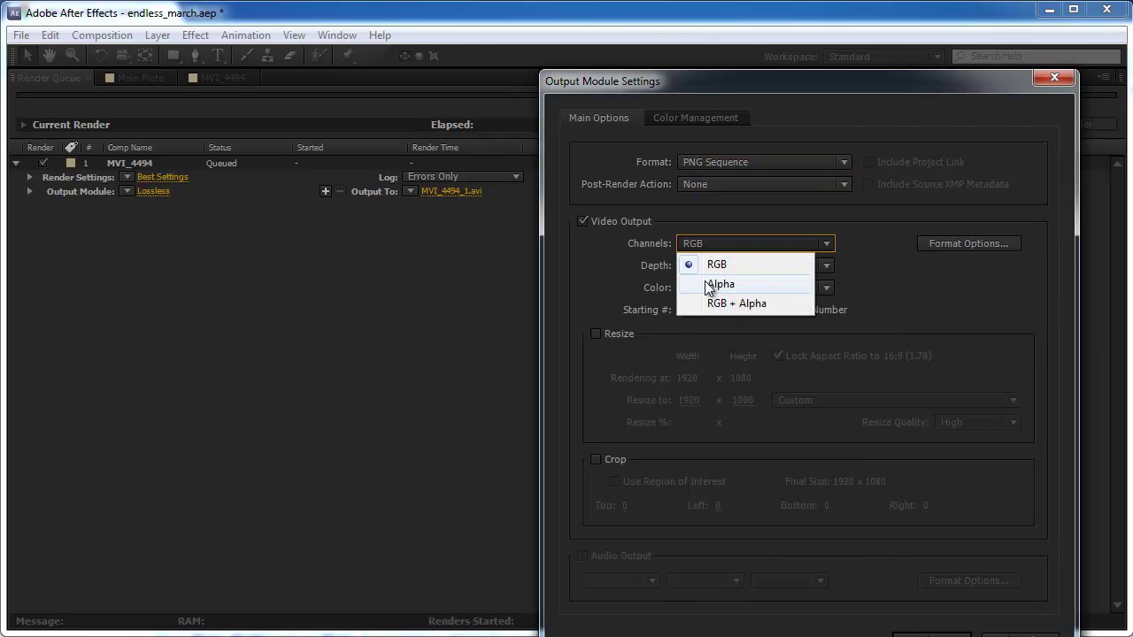
left_click(708, 304)
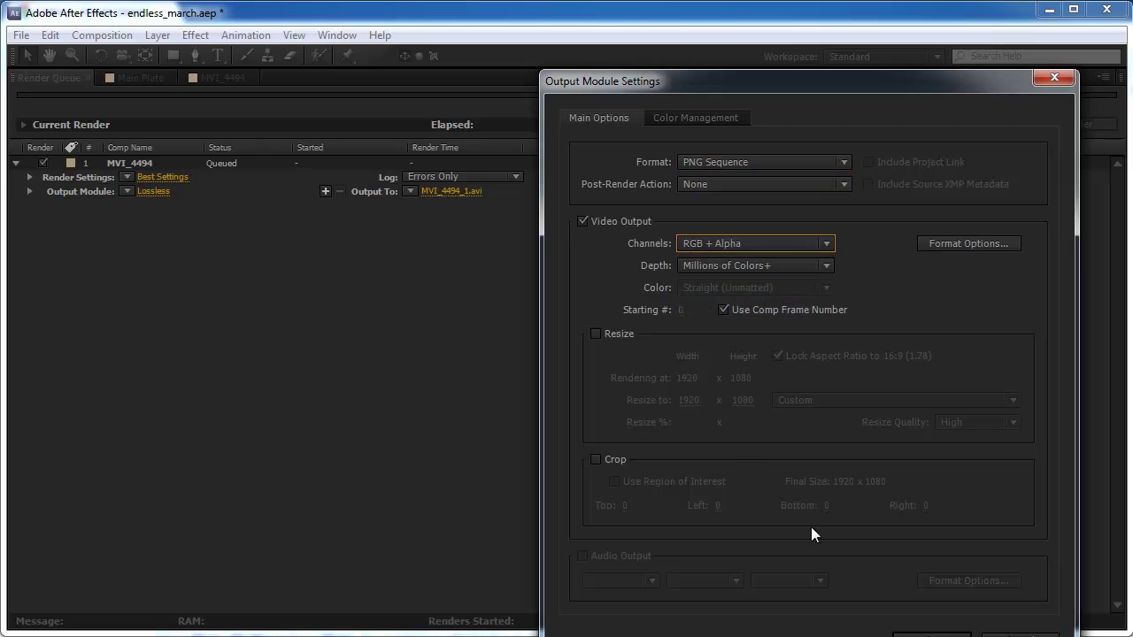
key("Return")
left_click(475, 193)
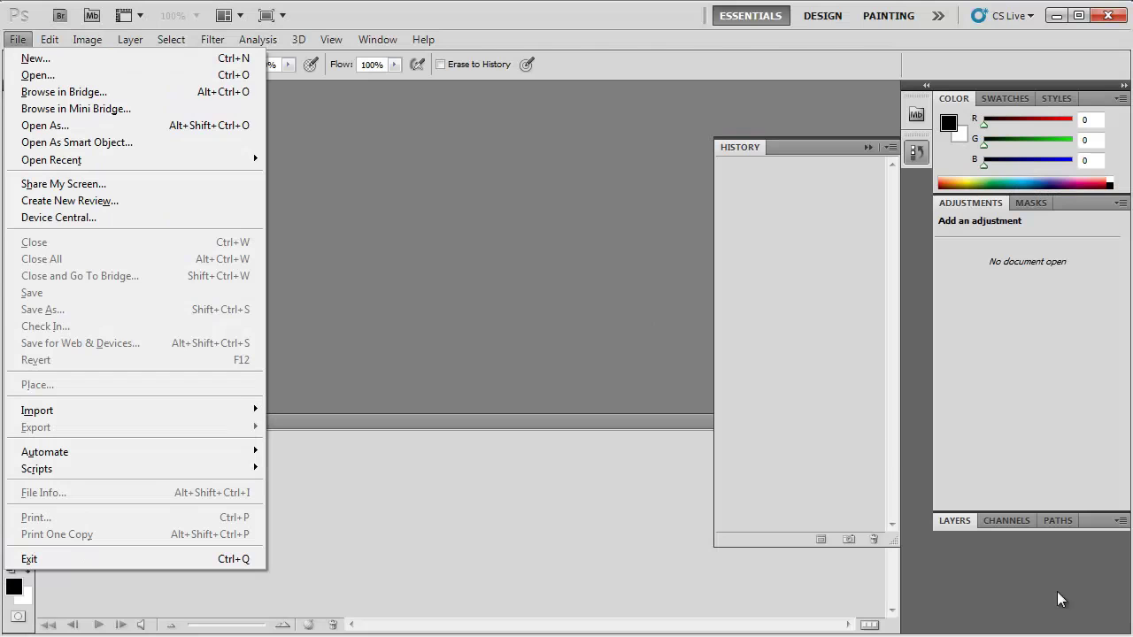
Switch to Photoshop and open MVI_449400000 from the TUT folder as an image sequence at 24 fps.
left_click(452, 220)
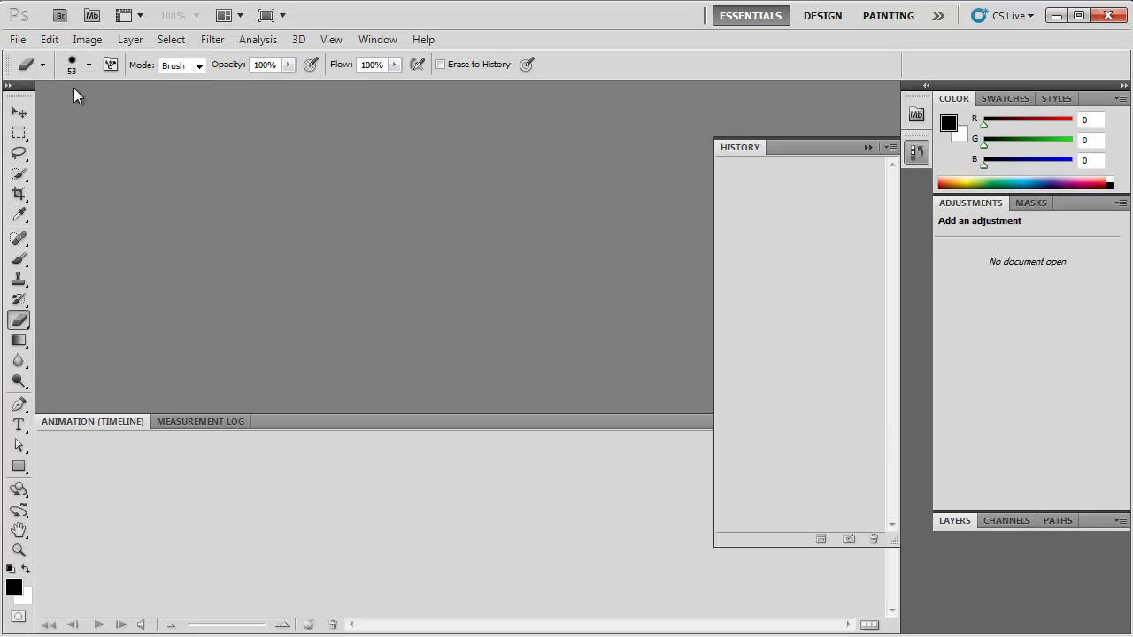
left_click(17, 40)
left_click(28, 78)
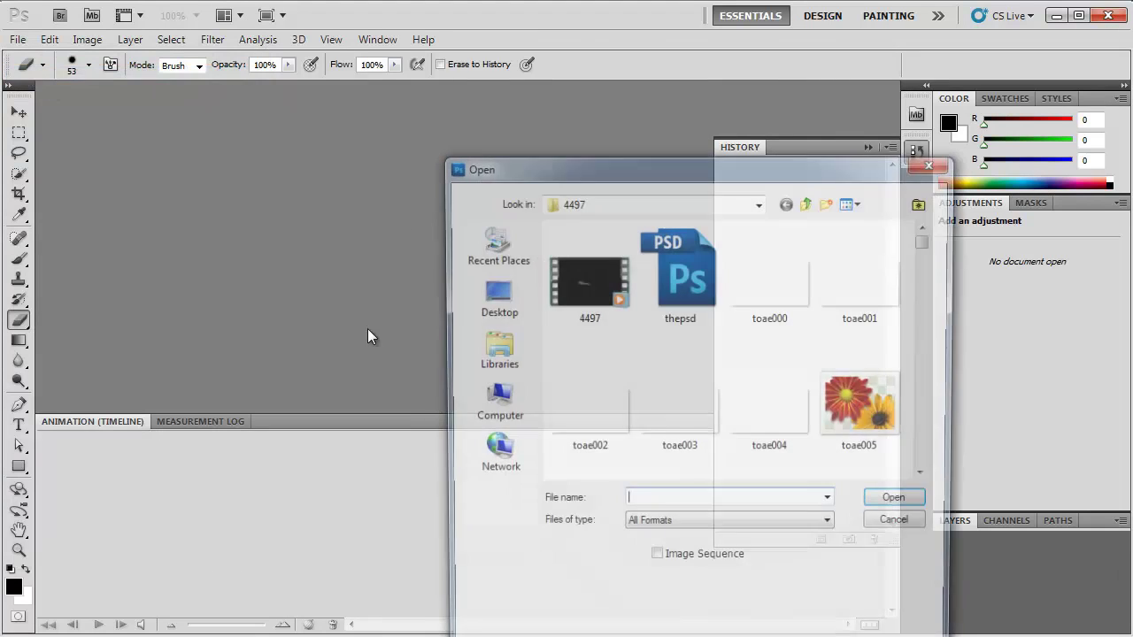
left_click(808, 201)
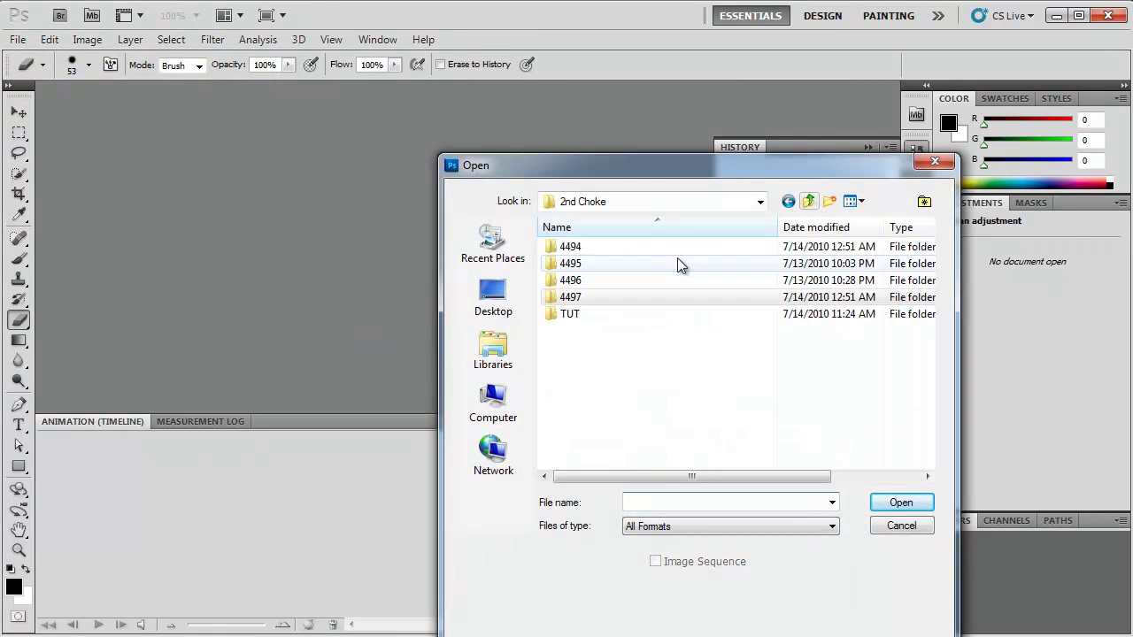
double_click(554, 315)
left_click(569, 296)
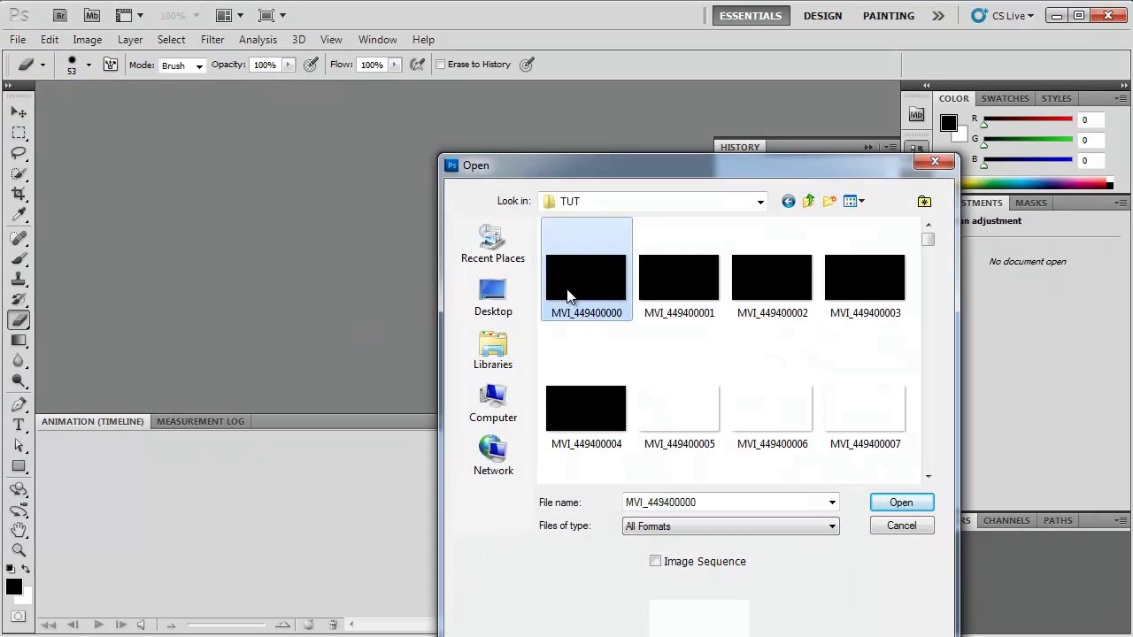
left_click(660, 566)
left_click_drag(928, 239, 929, 455)
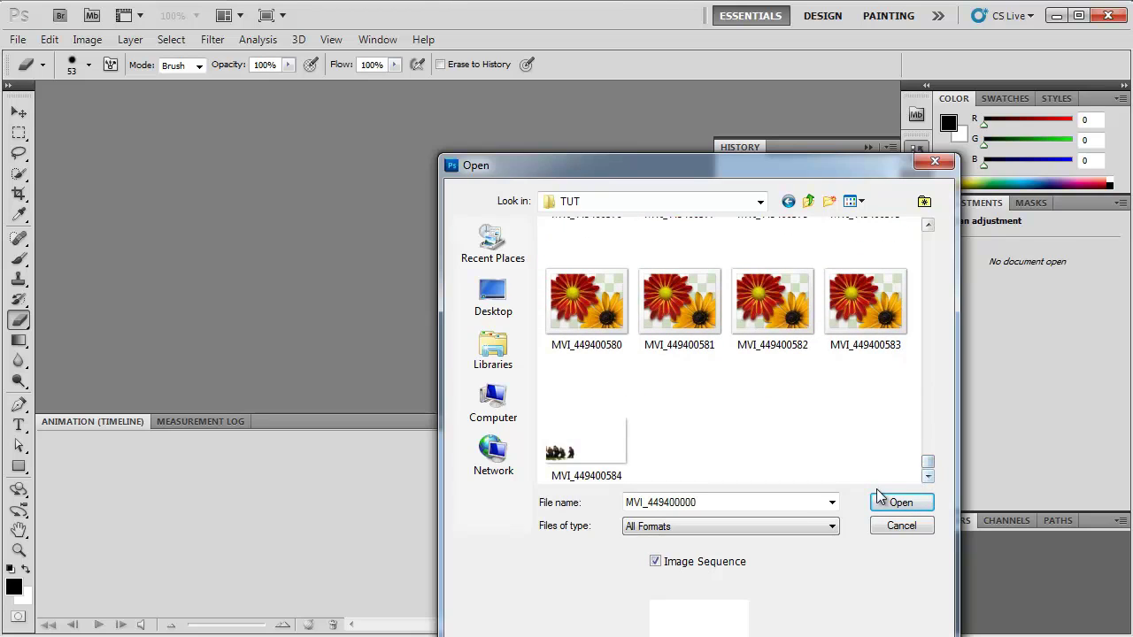
left_click(900, 502)
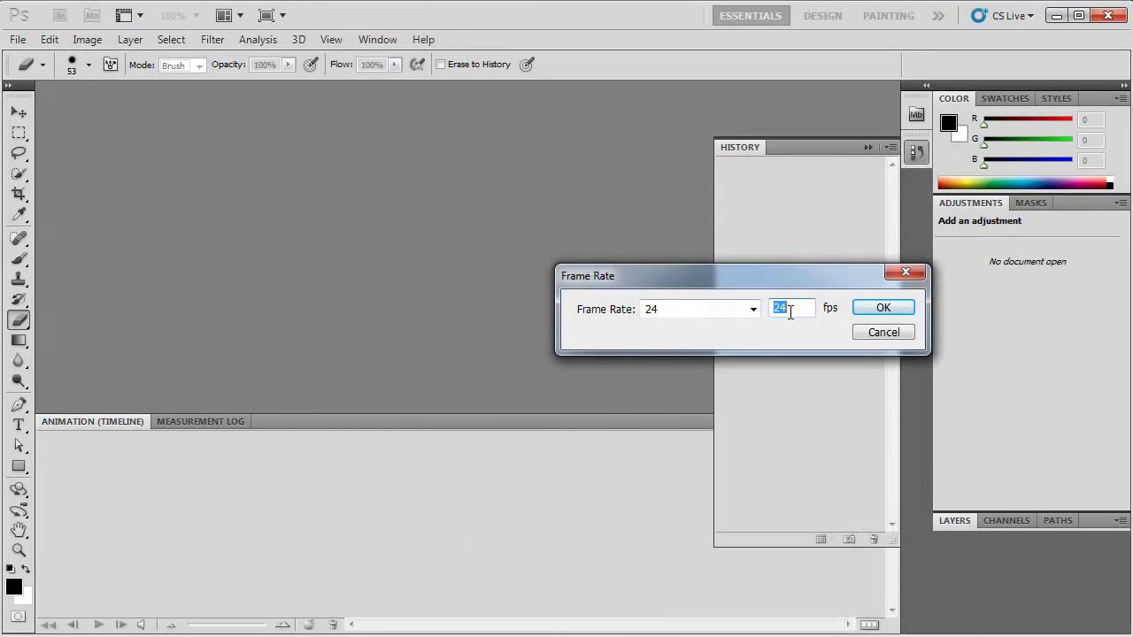
left_click(866, 312)
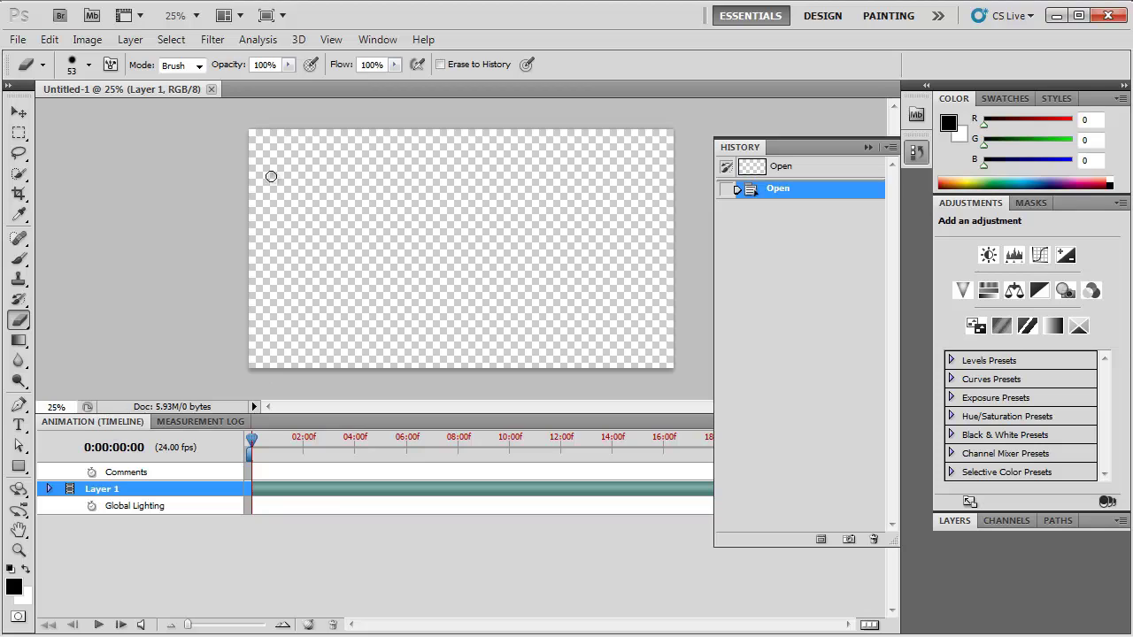
Go to 0:00:05:01 in the animation timeline and step forward and back through the frames, stopping at 0:00:05:03.
left_click(377, 40)
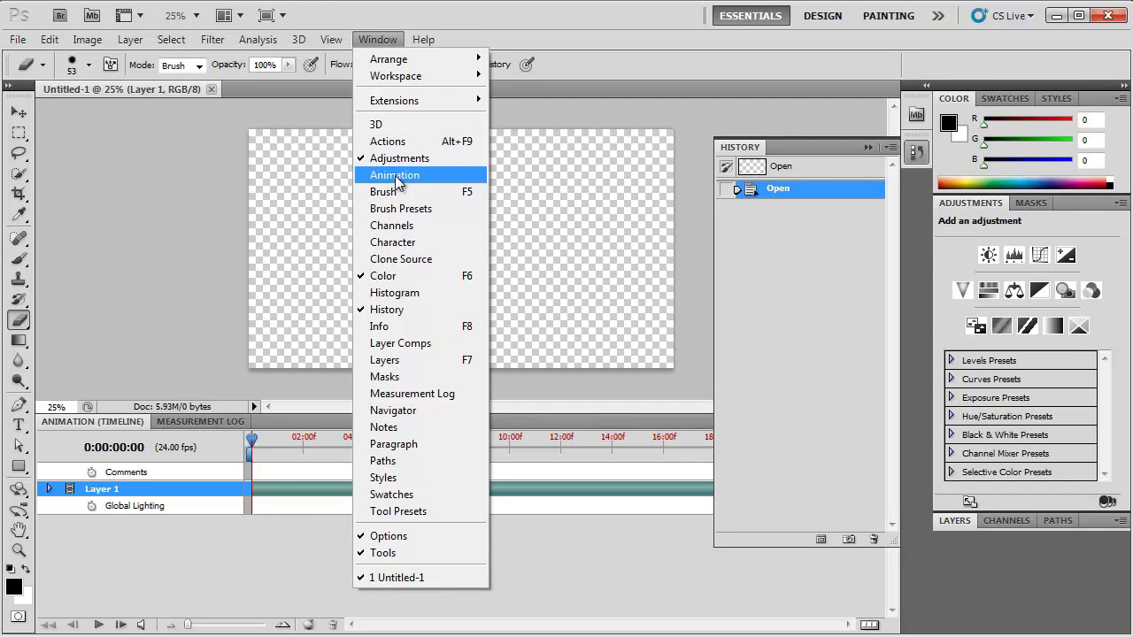
left_click(340, 25)
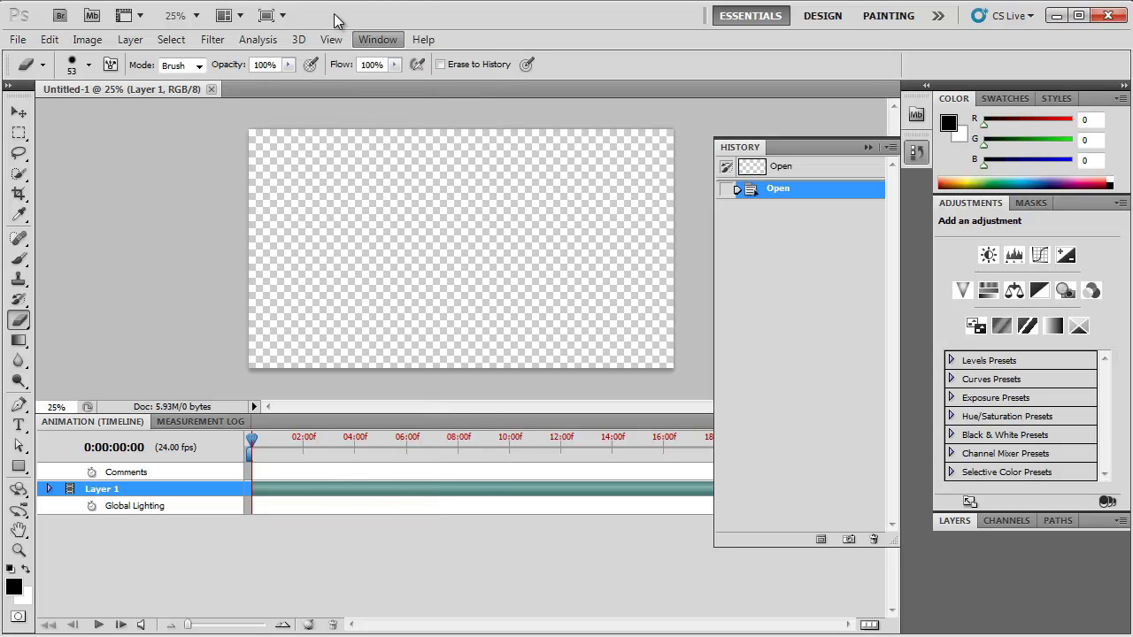
left_click(382, 444)
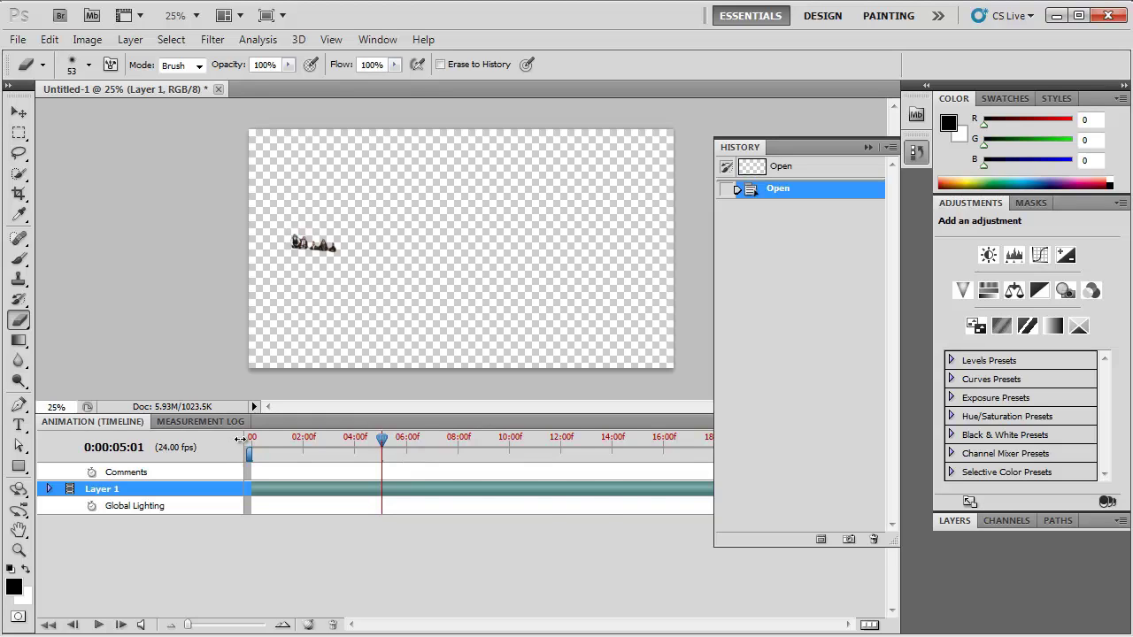
left_click(119, 625)
left_click(74, 625)
left_click(76, 625)
left_click(120, 625)
left_click(119, 625)
left_click(119, 625)
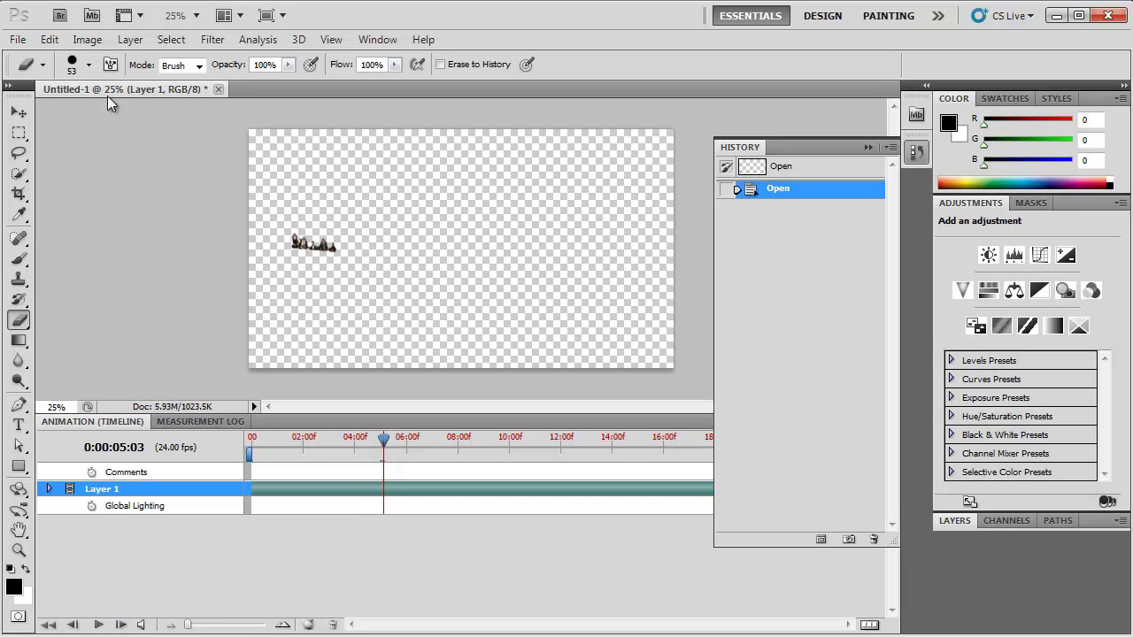
Open the keyboard shortcut settings and assign Ctrl+S to Next Frame under the Animation (Timeline) panel commands.
left_click(49, 40)
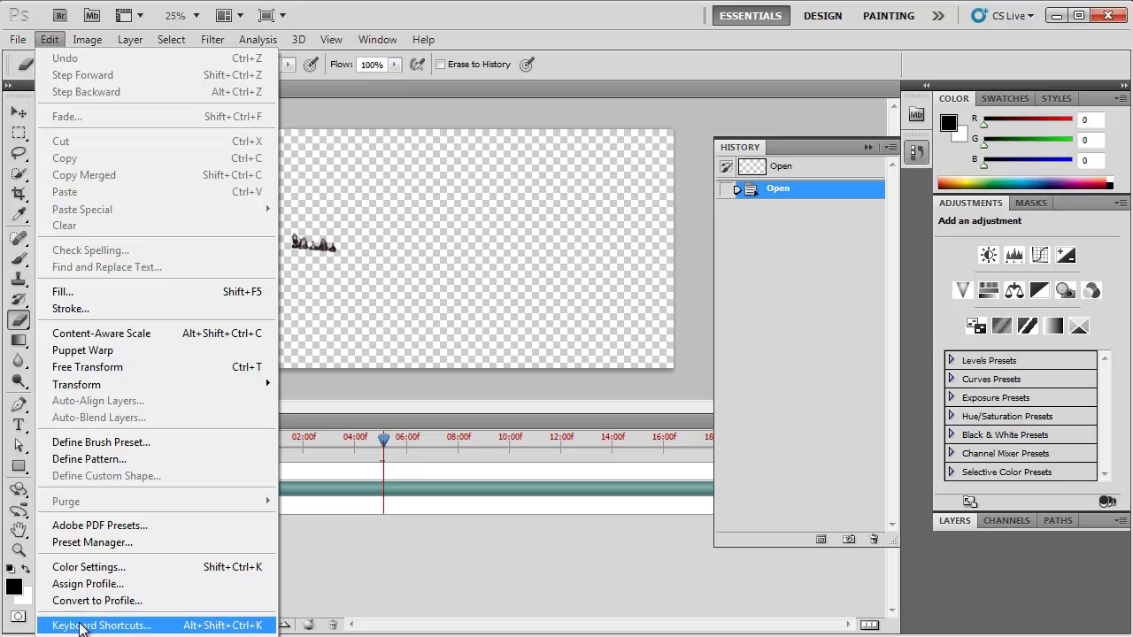
left_click(81, 625)
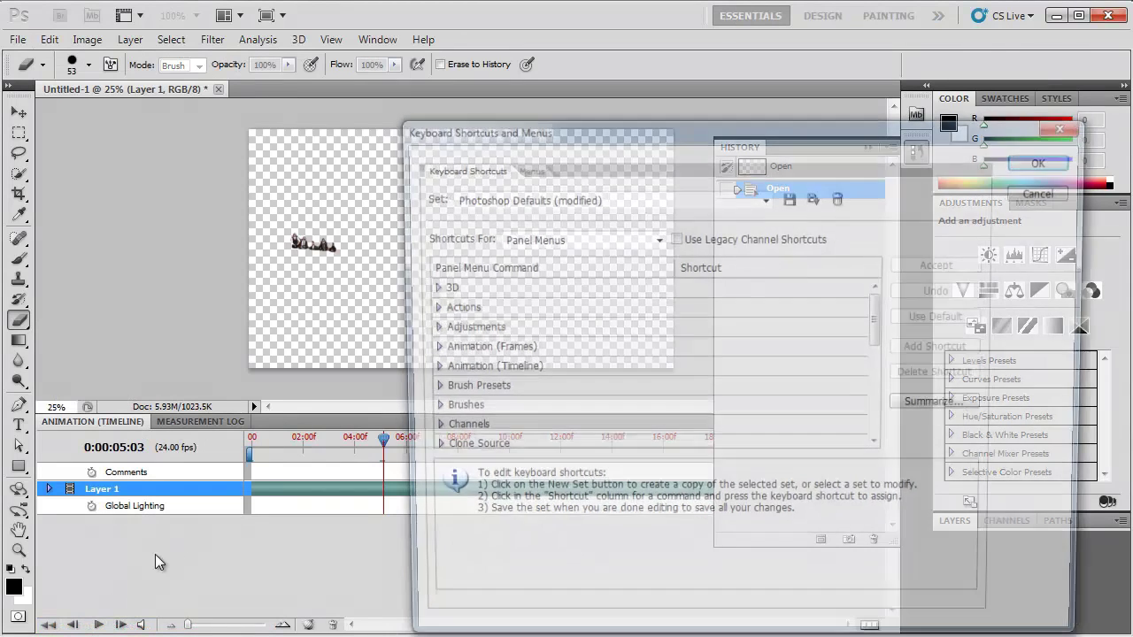
left_click(425, 370)
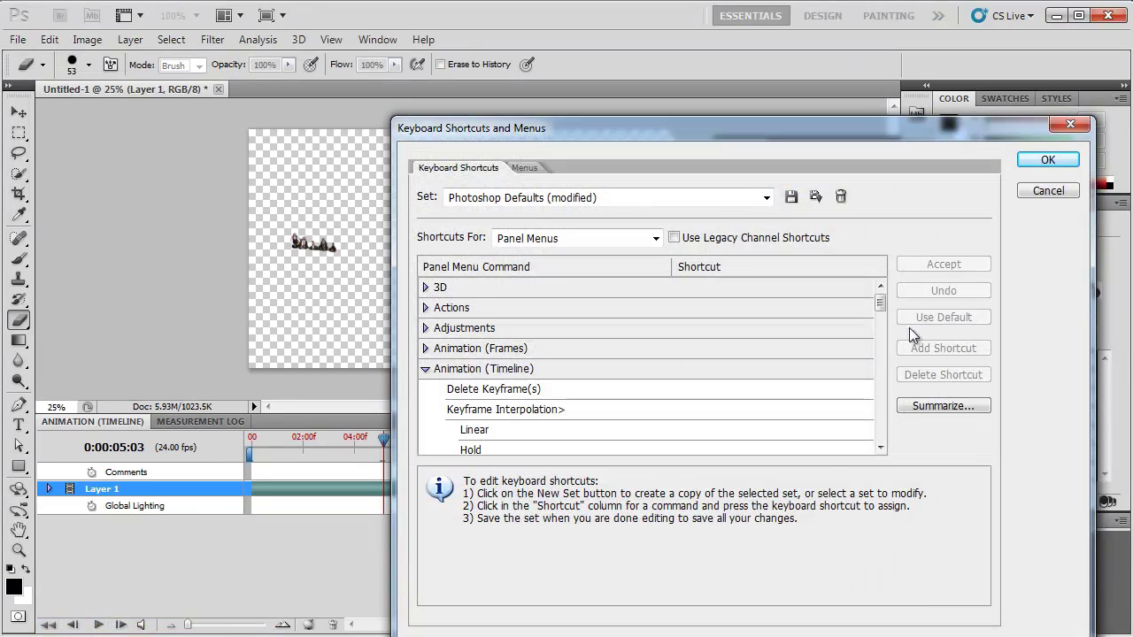
left_click_drag(884, 310, 882, 344)
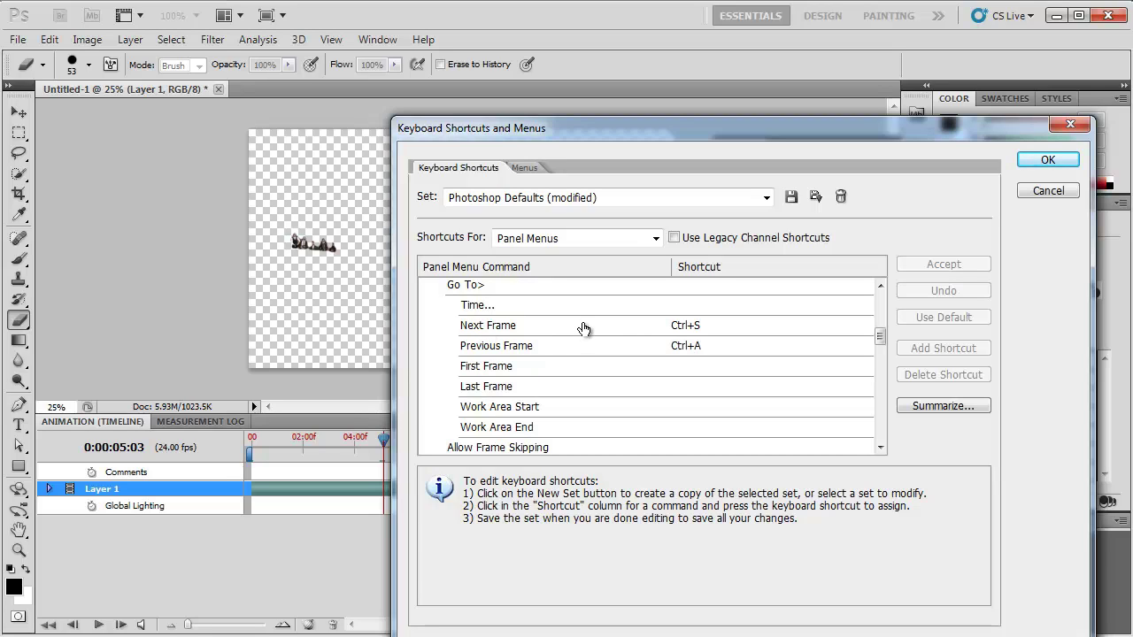
left_click(686, 328)
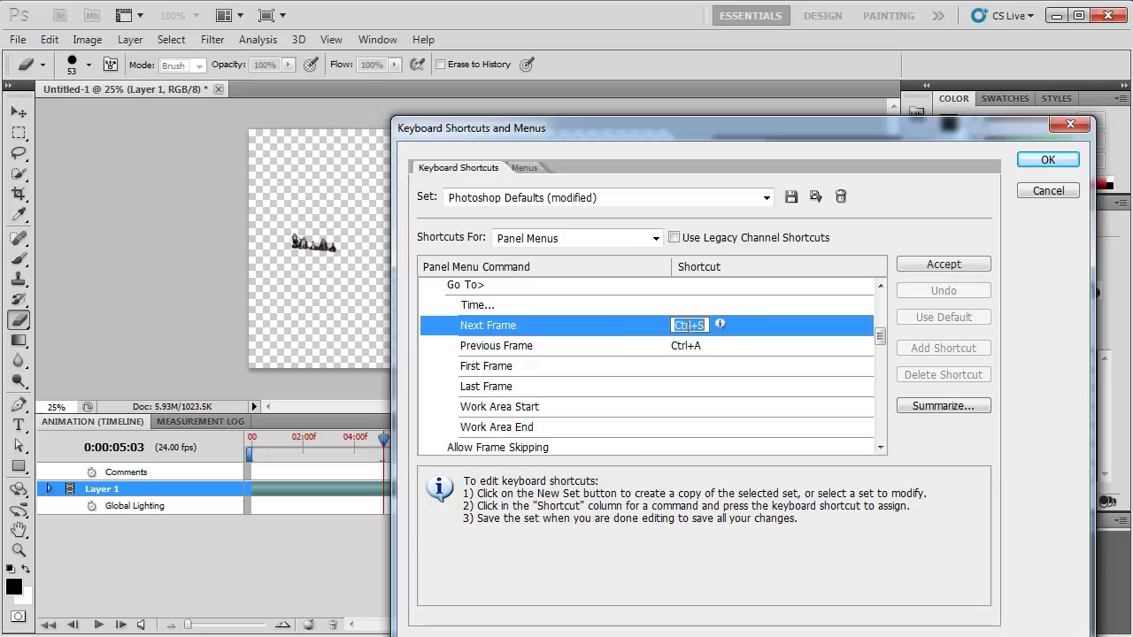
key("ctrl+s")
Try to assign S alone to Previous Frame, and accept and close the shortcut settings.
left_click(556, 347)
left_click(510, 329)
left_click(505, 347)
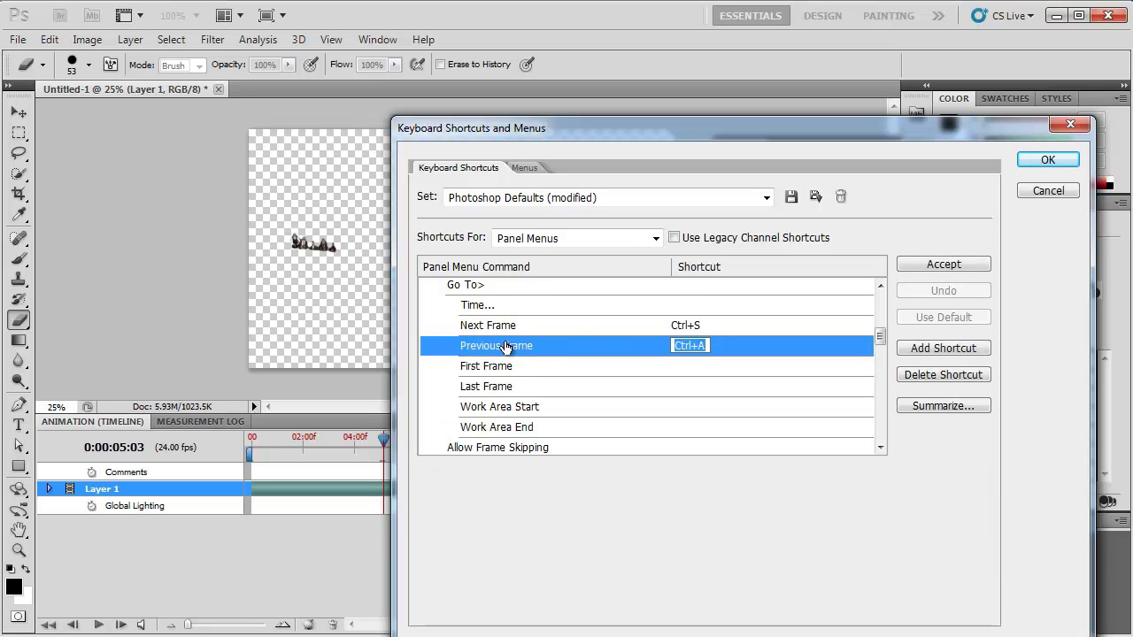
left_click(494, 327)
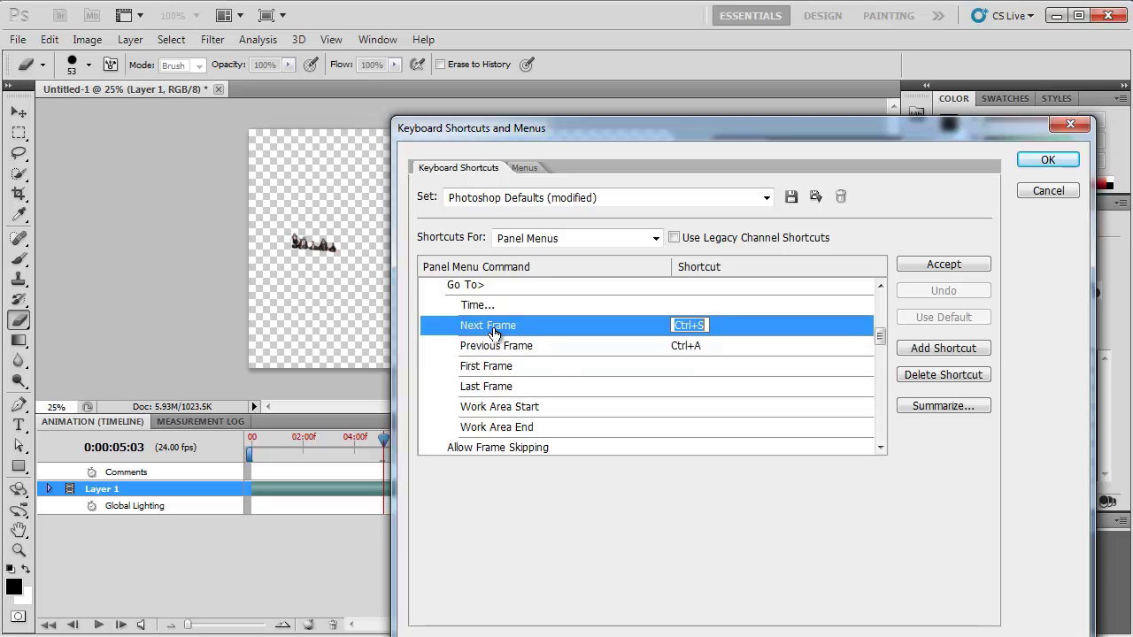
left_click(495, 347)
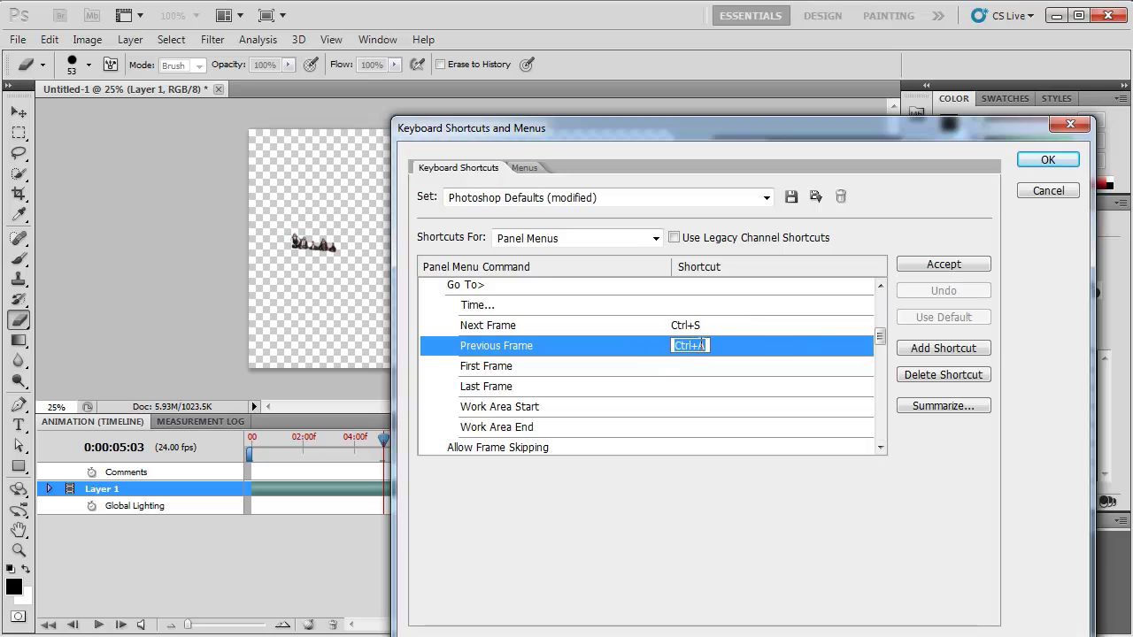
key("s")
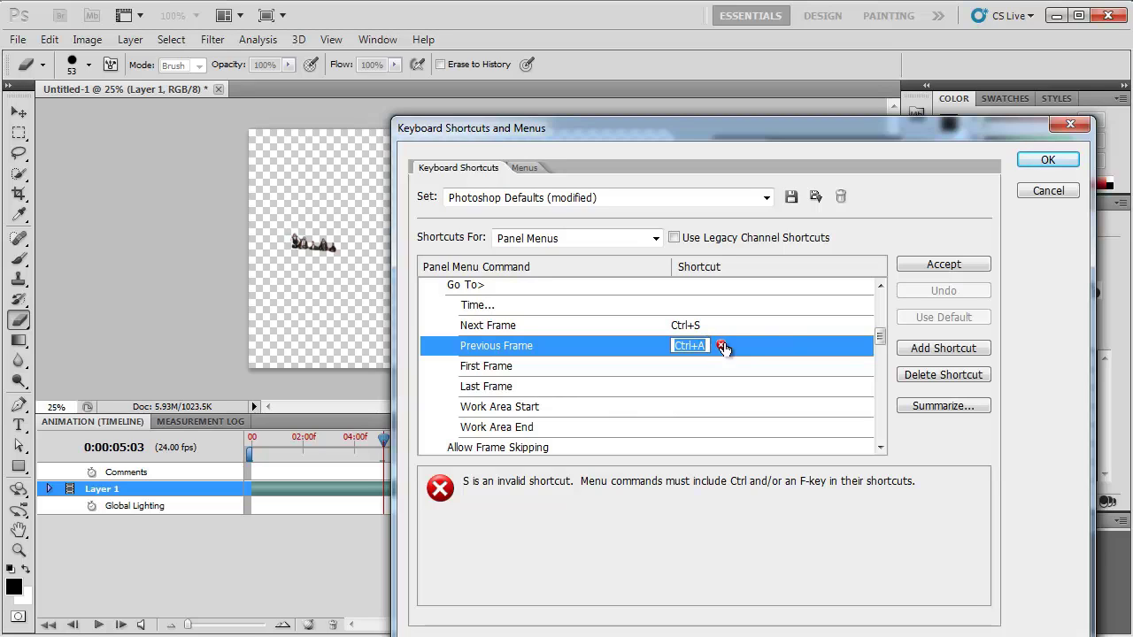
left_click(938, 271)
left_click(1043, 162)
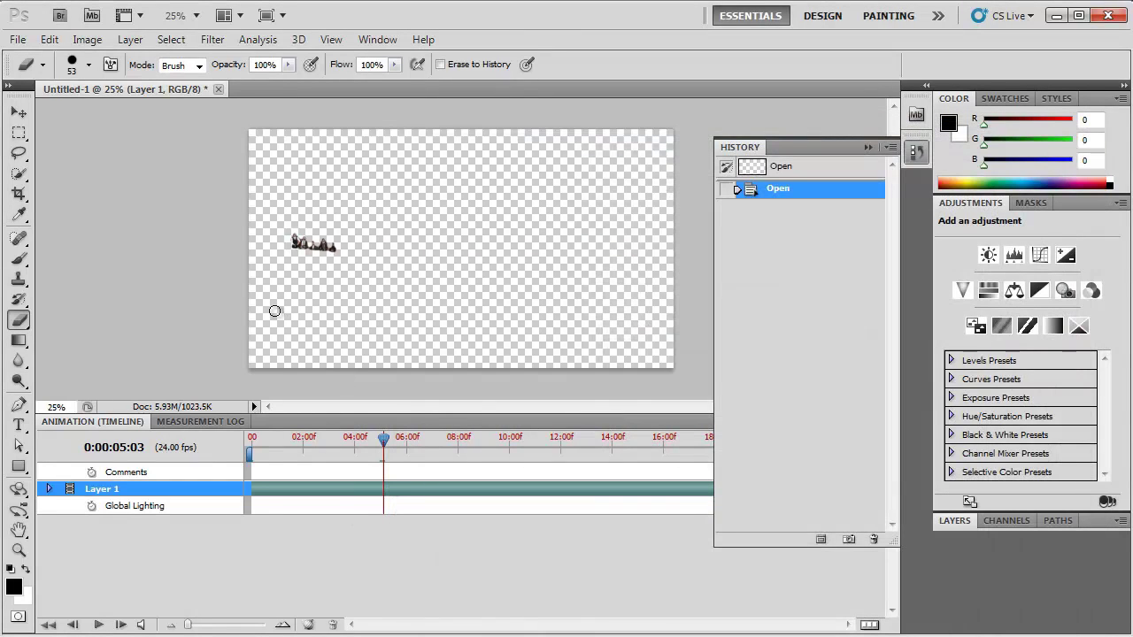
Enlarge the view of the walking men and move the animation timeline to 0:00:16:22.
scroll(513, 326, "up", 2)
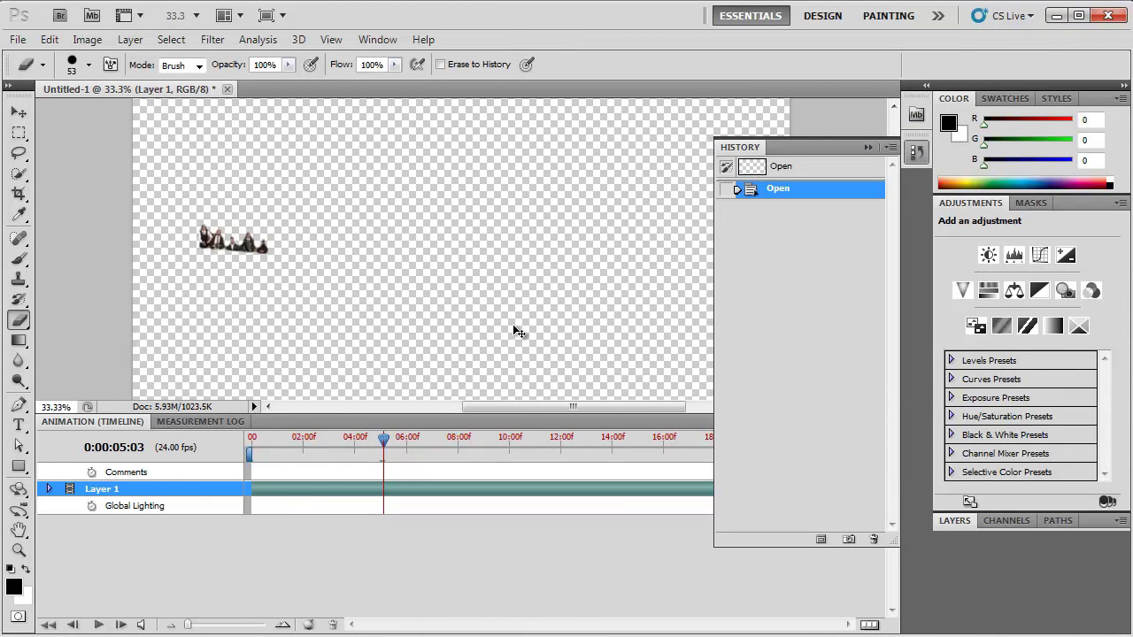
left_click_drag(554, 406, 500, 407)
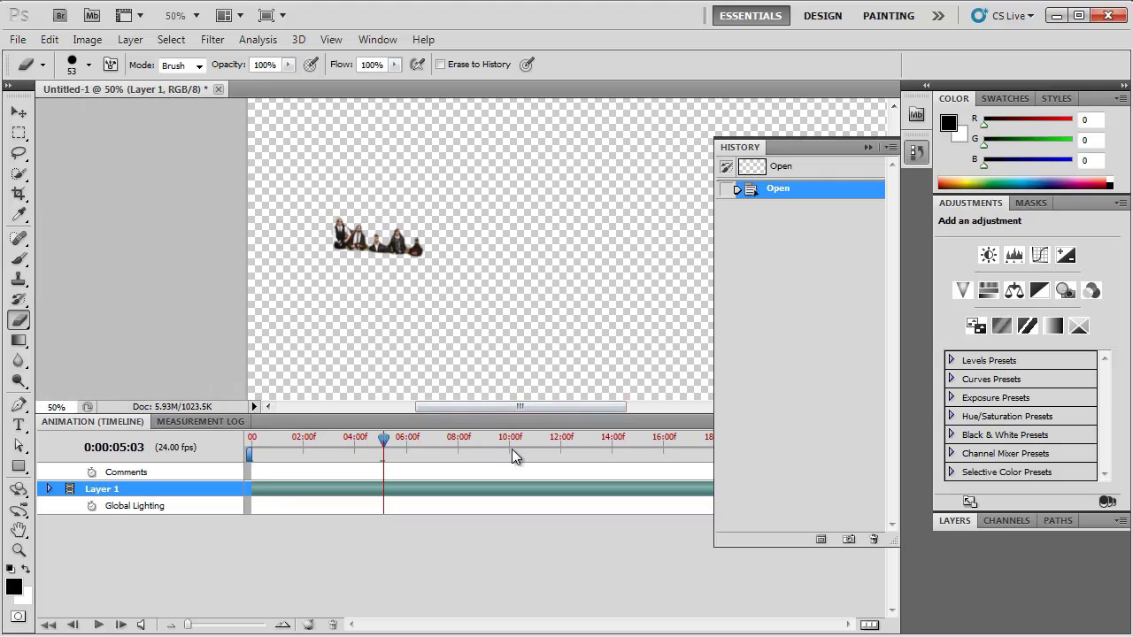
left_click(510, 443)
left_click_drag(517, 445, 687, 448)
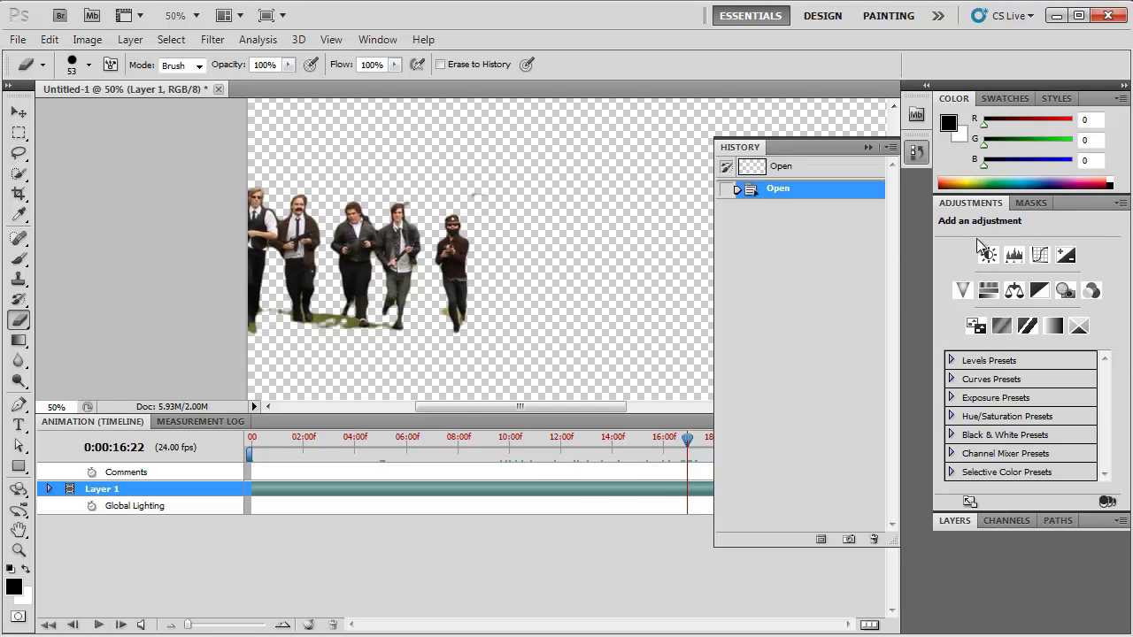
Show the layer list, create a new layer below Layer 1 and fill it with white as a background.
left_click(381, 41)
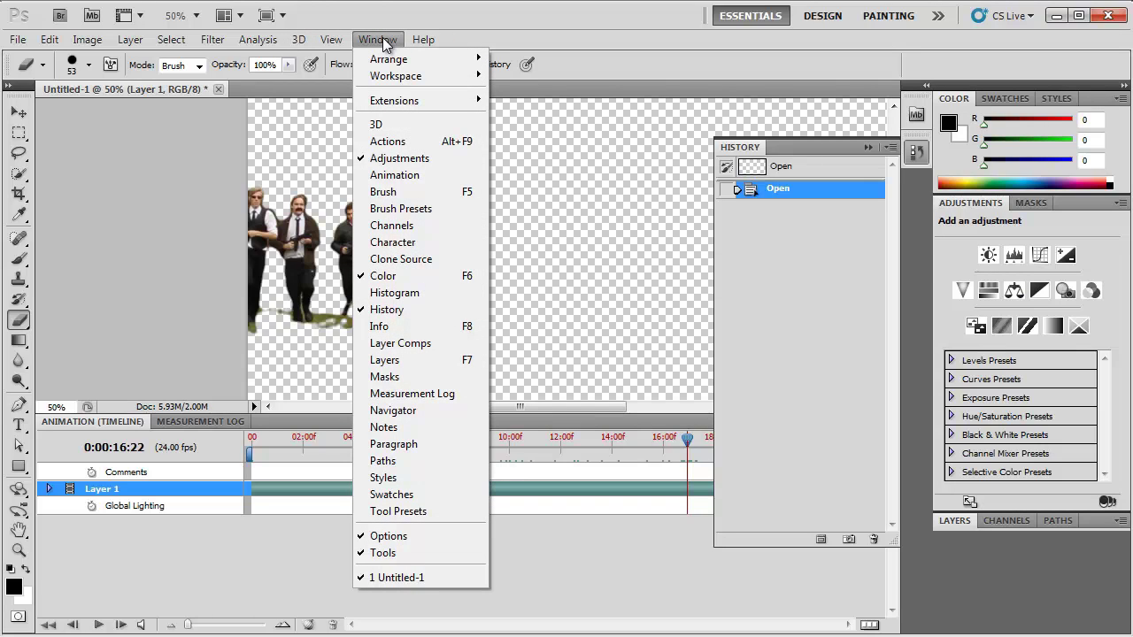
left_click(427, 367)
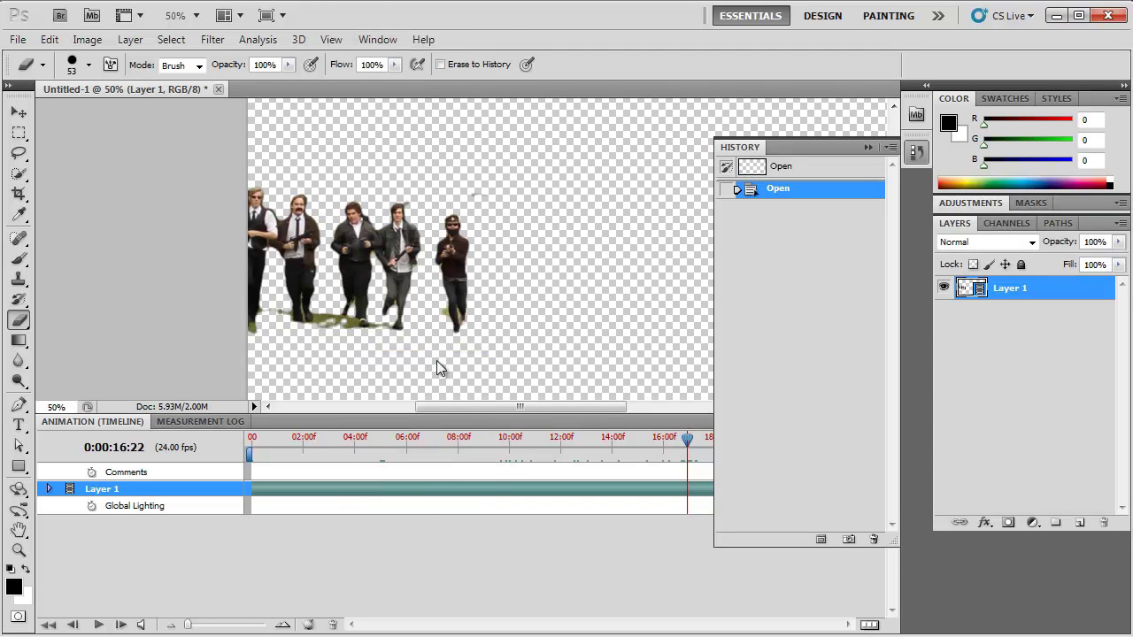
key("ctrl+shift+n")
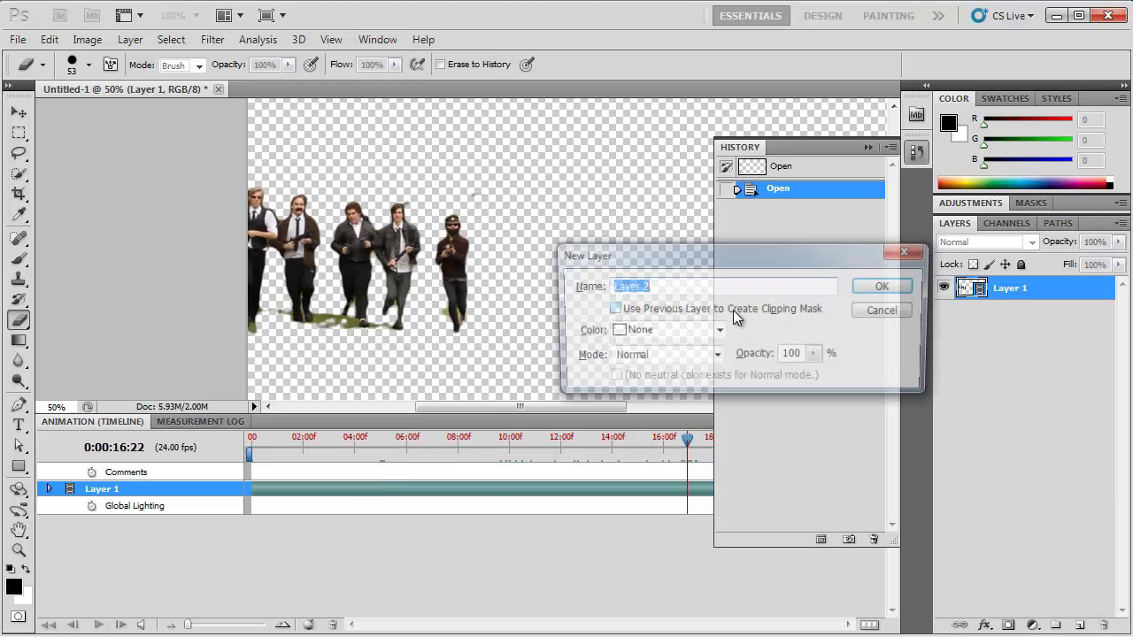
key("Return")
left_click_drag(1000, 305, 1049, 341)
key("ctrl+BackSpace")
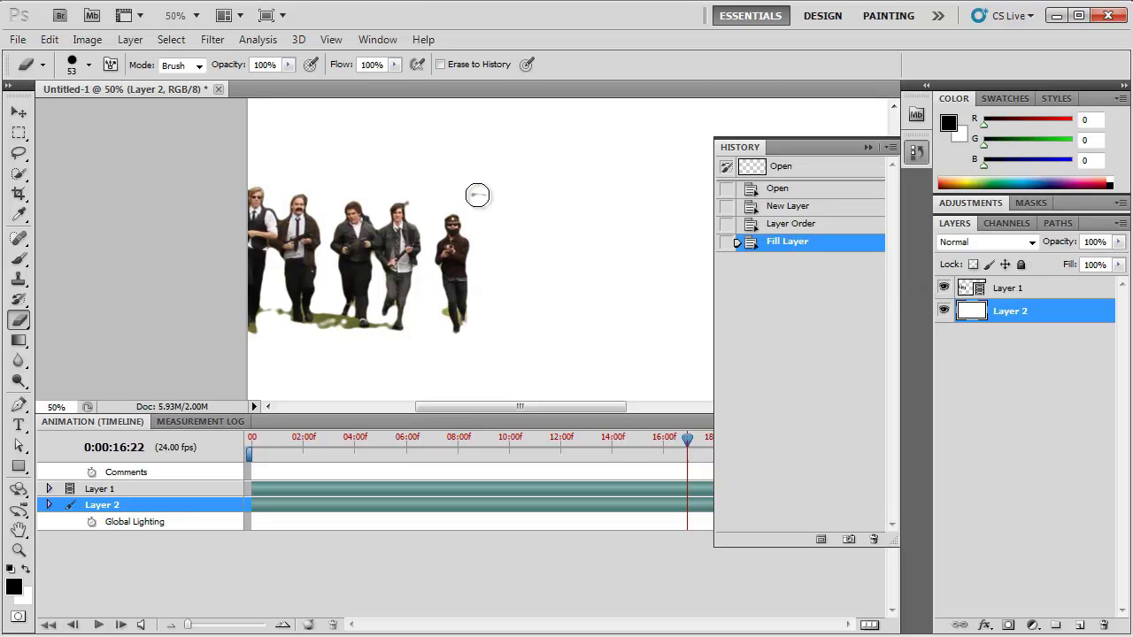
Erase the stray mark above the man in the cap on Layer 1 and set the eraser hardness to about 59%.
left_click(1006, 295)
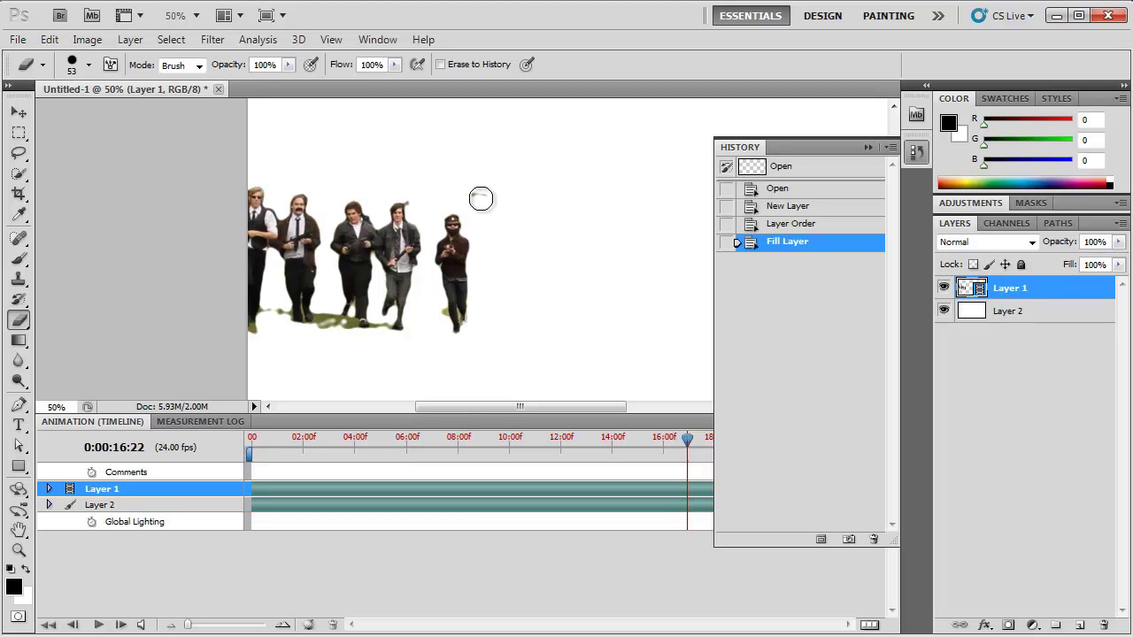
mouse_move(486, 197)
left_mouse_down()
mouse_move(508, 194)
mouse_move(468, 191)
left_mouse_up()
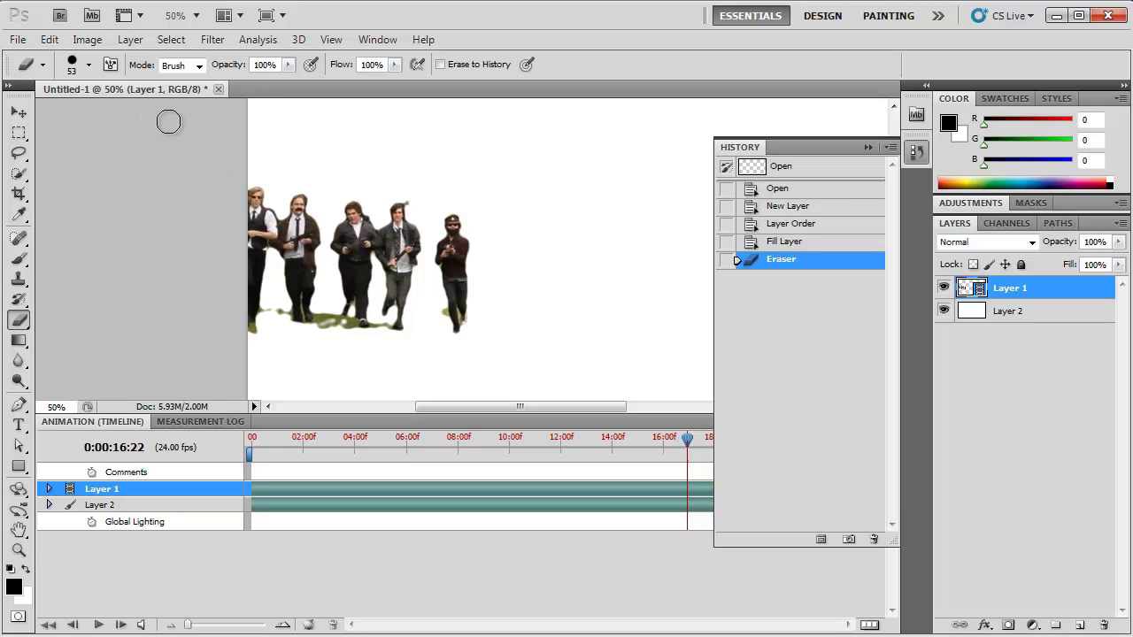
left_click(88, 65)
left_click(119, 150)
left_click_drag(121, 150, 142, 149)
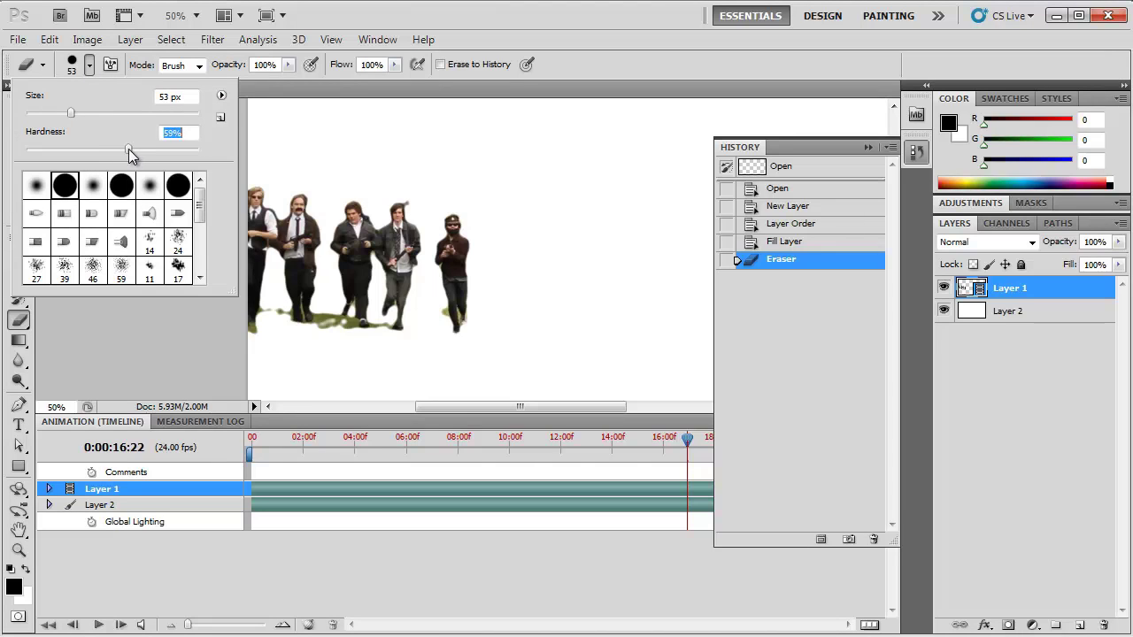
Erase the leftover background around the hair of the man beside the one in the cap at 0:00:16:22.
left_click(398, 184)
key("ctrl+plus")
key("ctrl+plus")
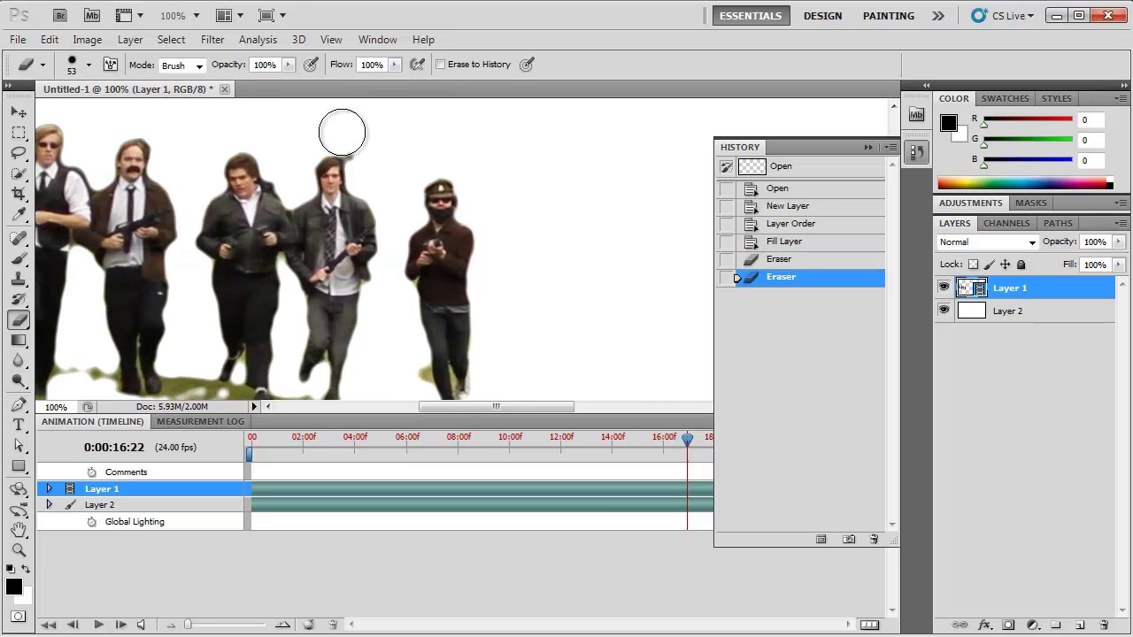
left_click(363, 139)
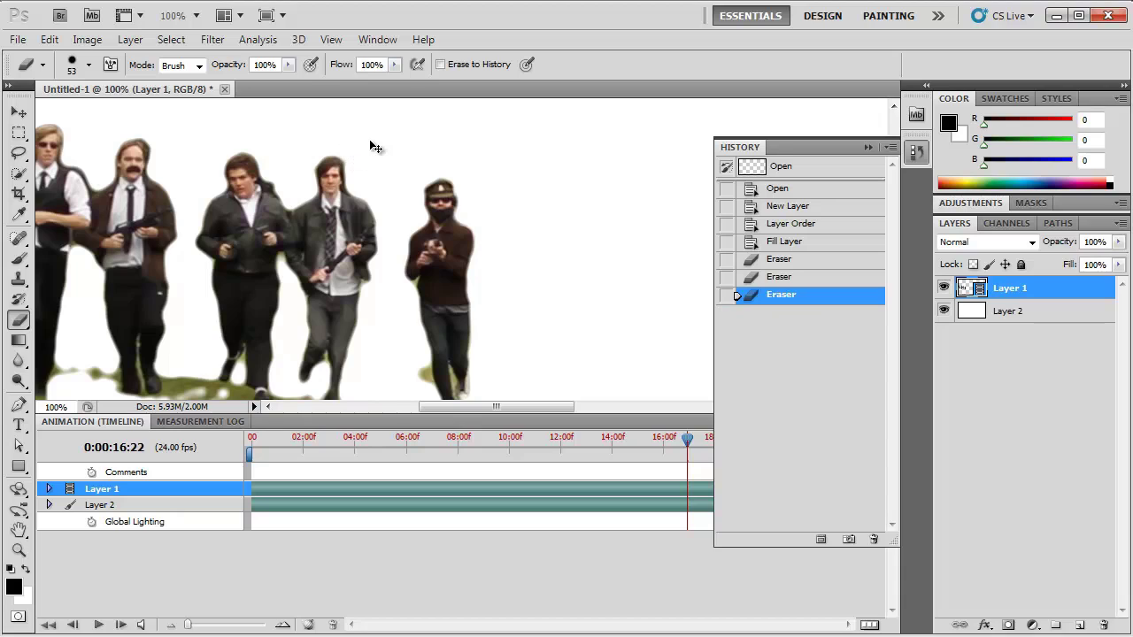
Step back frame by frame from 0:00:16:21 to 0:00:16:19, erasing the stray mark above the man in the cap.
key("Left")
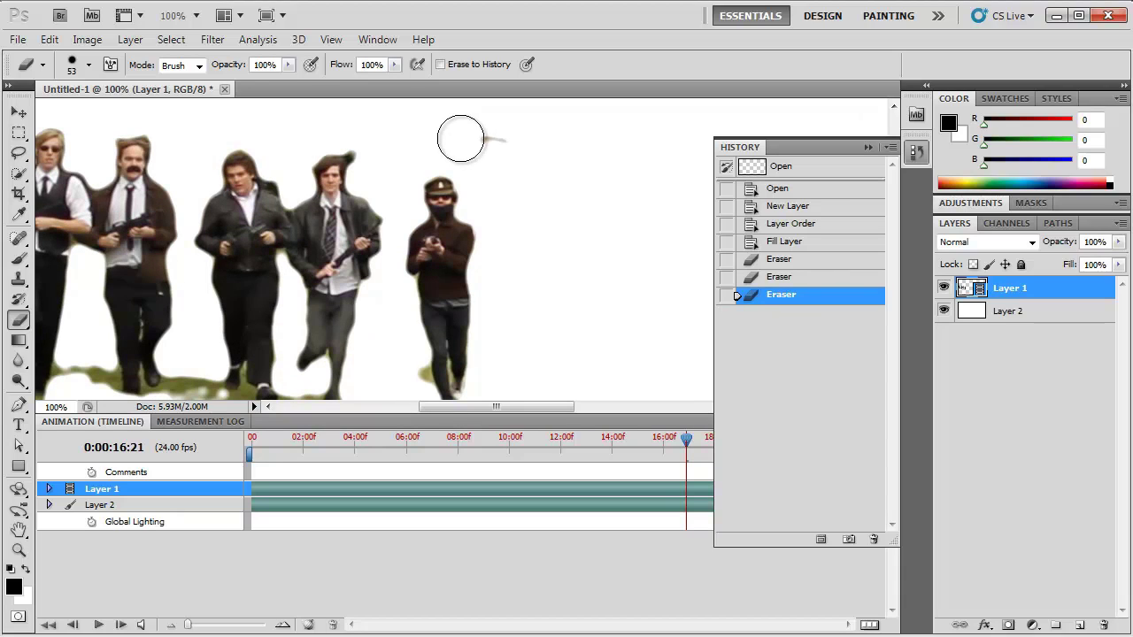
left_click_drag(457, 139, 544, 139)
key("Left")
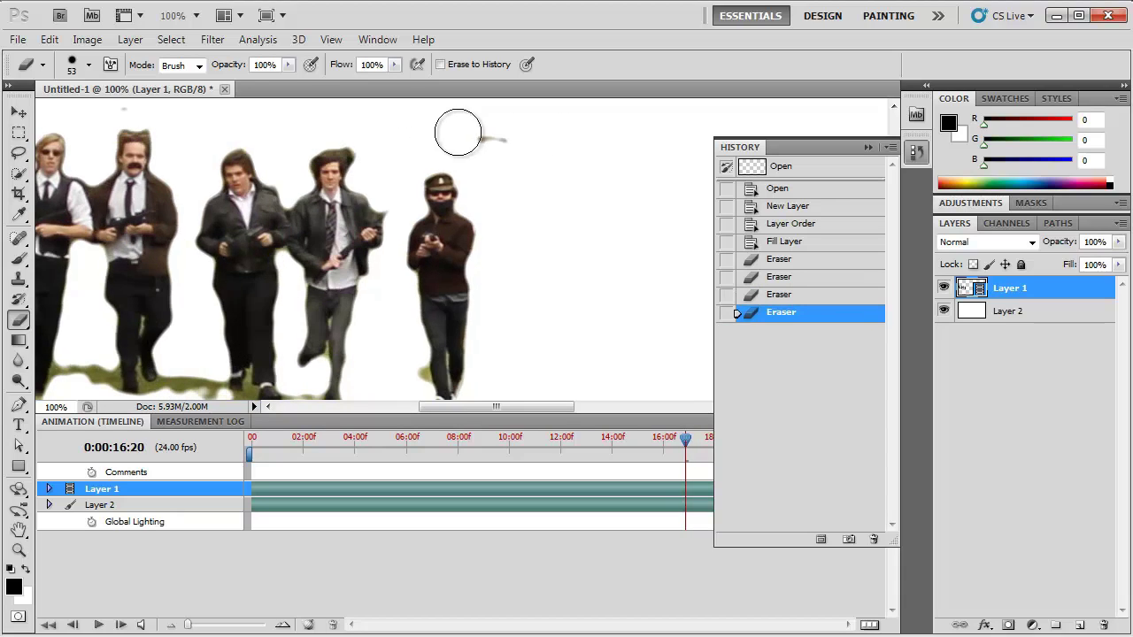
key("Left")
mouse_move(470, 132)
left_mouse_down()
mouse_move(551, 134)
mouse_move(511, 133)
mouse_move(539, 146)
left_mouse_up()
Go back to 0:00:16:18 and erase the speck above the man with the moustache.
key("Left")
left_click_drag(505, 406, 474, 406)
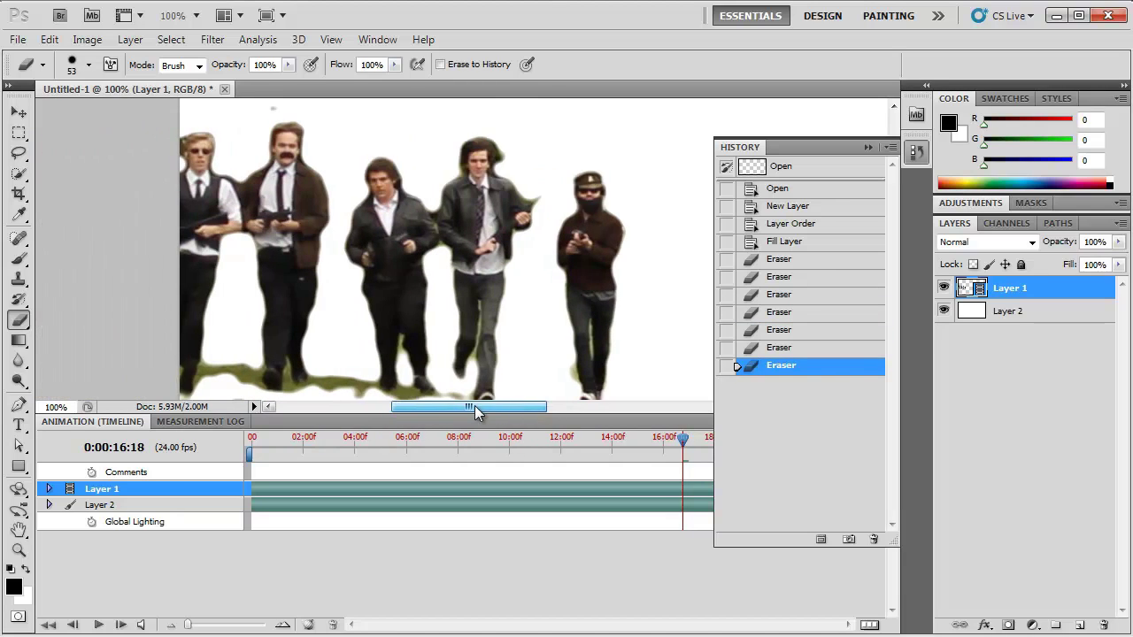
left_click_drag(247, 113, 262, 113)
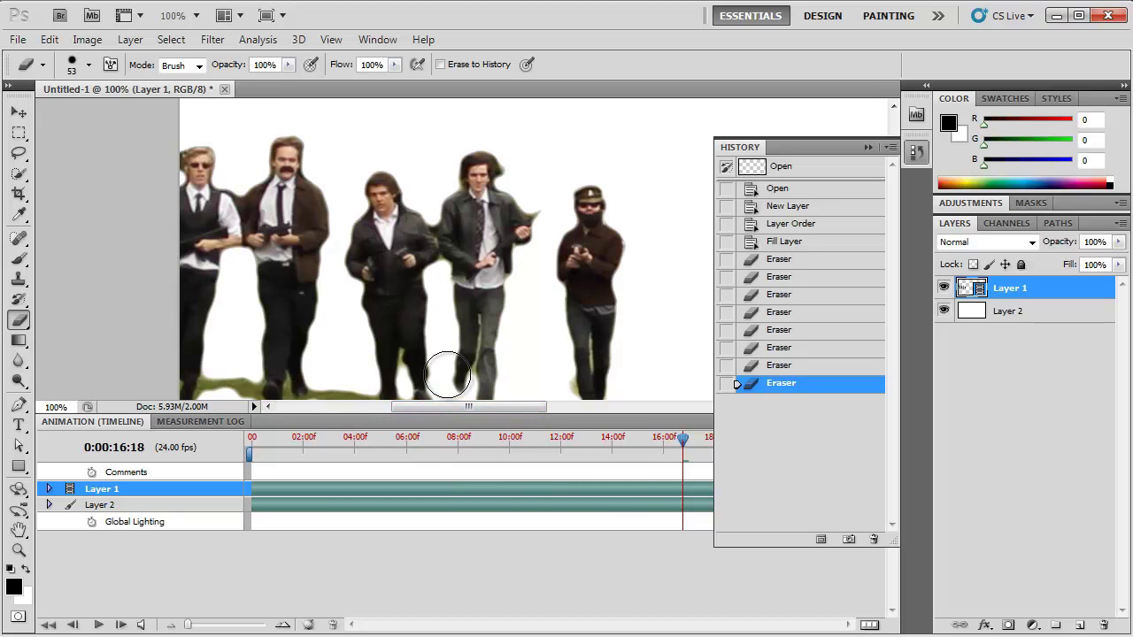
Erase the mark above the man in the cap at 0:00:16:17 and the speck above the moustached man at 0:00:16:16.
key("Left")
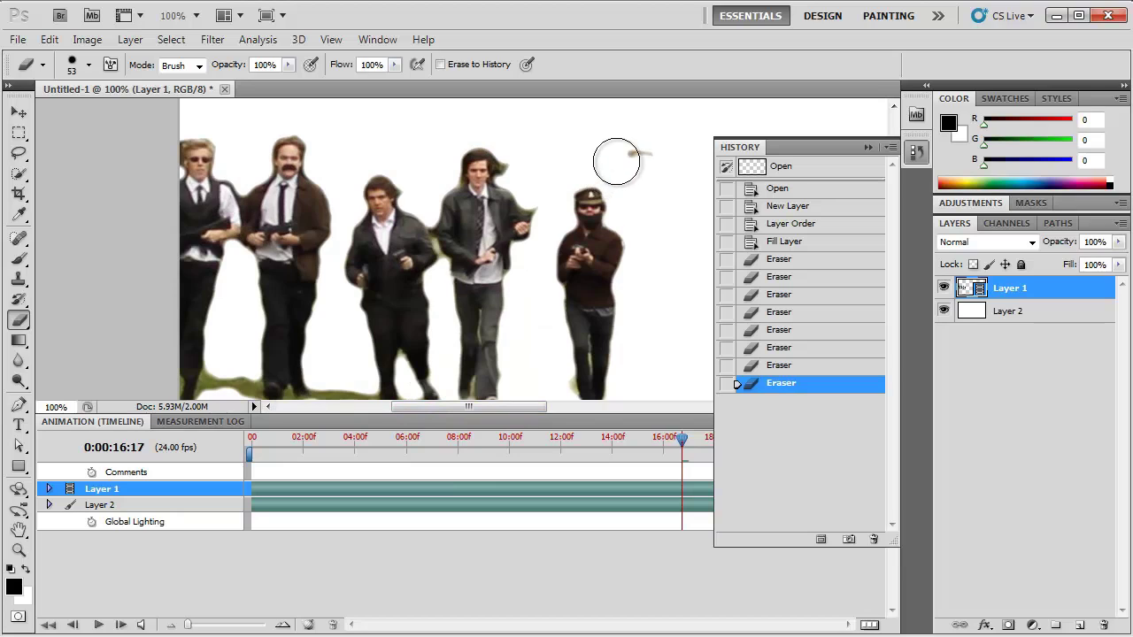
left_click_drag(614, 159, 669, 162)
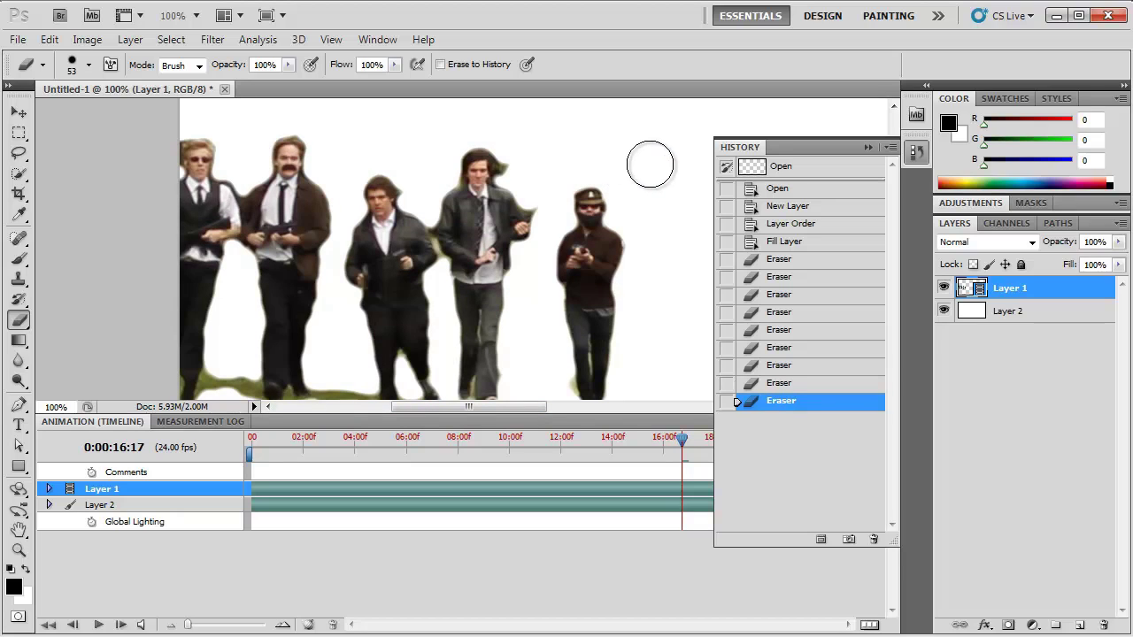
key("Left")
left_click(279, 128)
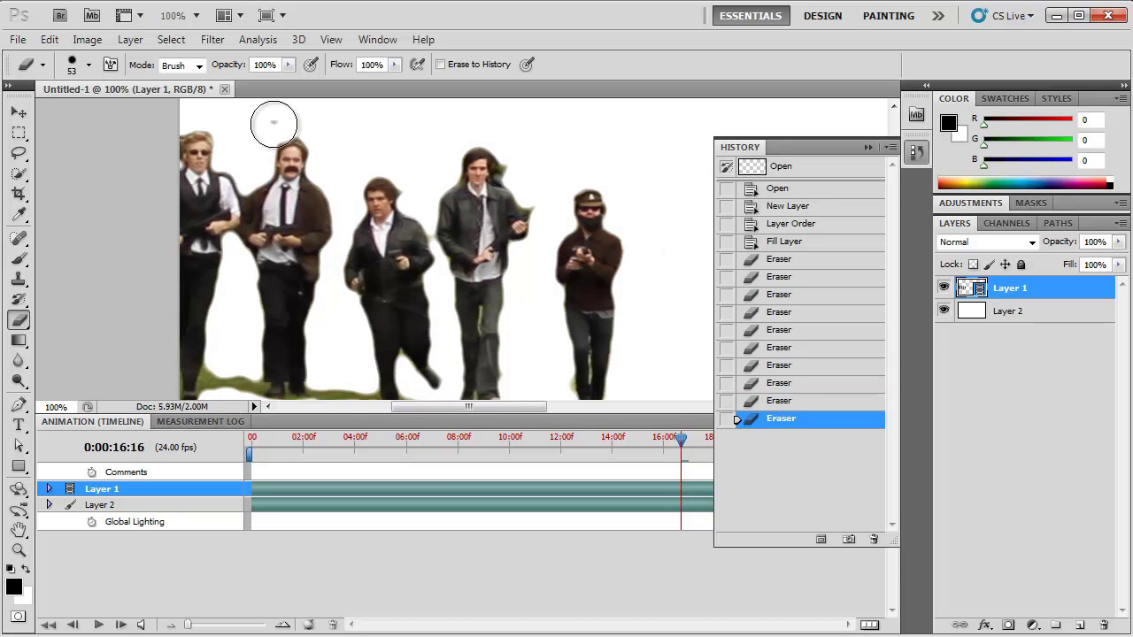
left_click(275, 123)
Step back to 0:00:16:15 and one frame further, erasing the stray specks above and beside the men in each frame.
key("Left")
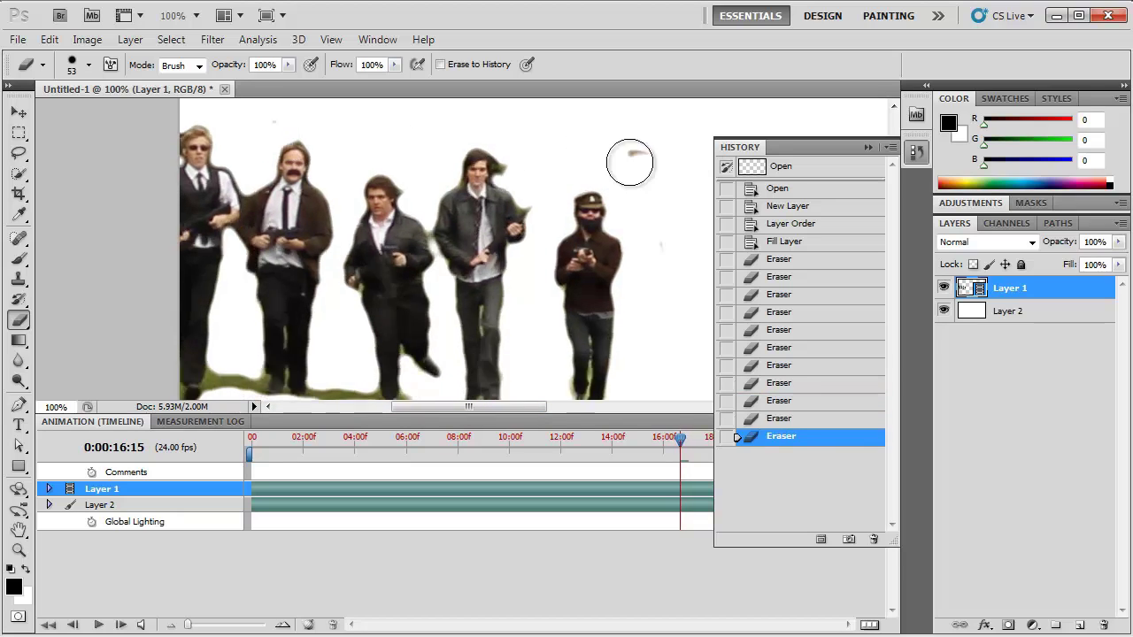
left_click(683, 258)
left_click(270, 119)
key("Left")
left_click(633, 154)
left_click(268, 123)
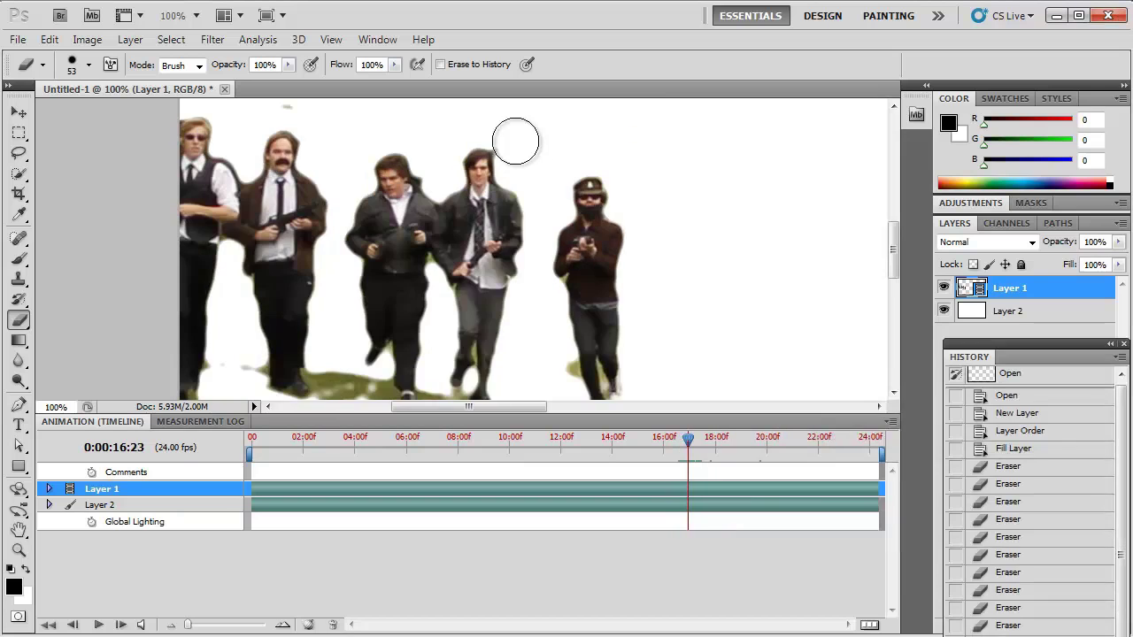
Advance frame by frame from 0:00:16:23 to 0:00:18:02, erasing the leftover fragments around the men's heads.
key("Right")
key("Right")
key("Right")
key("Right")
key("Right")
key("Right")
key("Right")
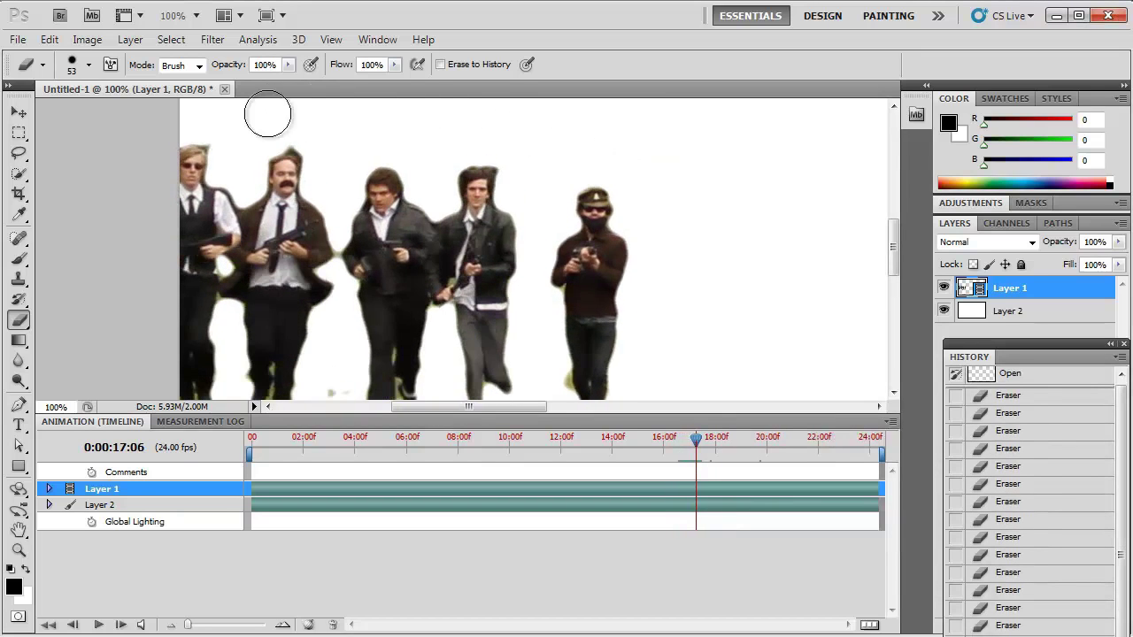
key("Right")
key("Right")
key("Right")
key("Right")
key("Right")
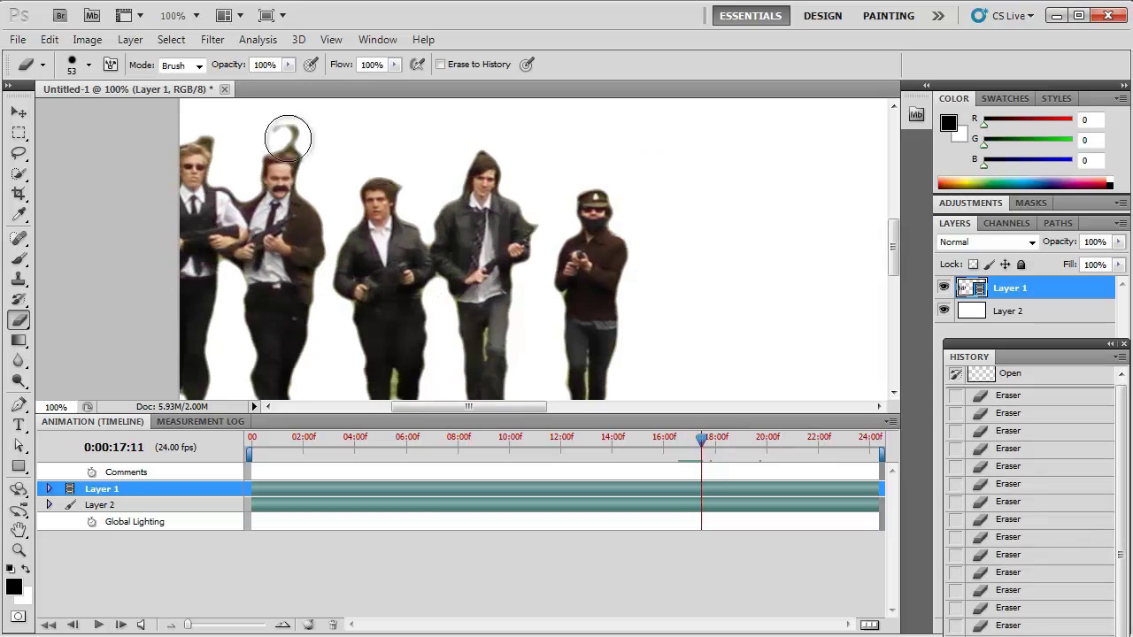
key("Right")
key("Right")
key("Right")
key("Right")
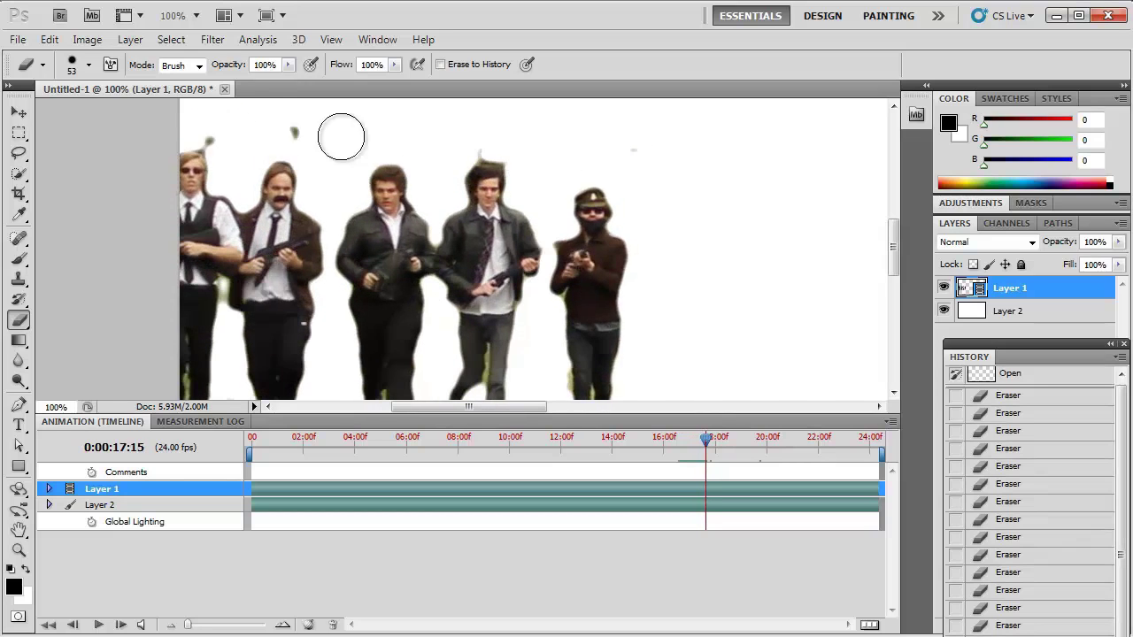
key("Right")
key("Right")
key("Right")
key("Right")
key("Right")
key("Right")
key("Right")
key("Right")
key("Right")
key("Right")
key("Right")
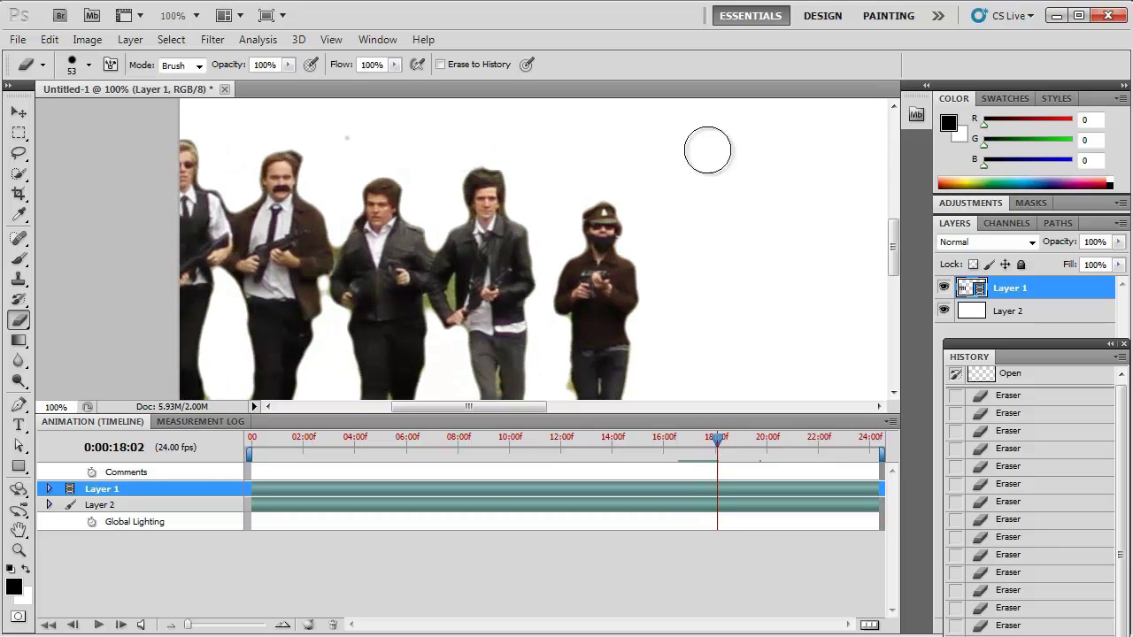
Advance frame by frame from 0:00:18:02, examining the area around the men for leftover fragments.
key("Right")
key("Right")
key("Right")
key("Right")
key("Right")
key("Right")
key("Right")
key("Right")
key("Right")
key("Right")
key("Right")
key("Right")
key("Right")
key("Right")
key("Right")
key("Right")
key("Right")
key("Right")
key("Right")
key("Right")
key("Right")
key("Right")
key("Right")
key("Right")
key("Right")
key("Right")
key("Right")
key("Right")
key("Right")
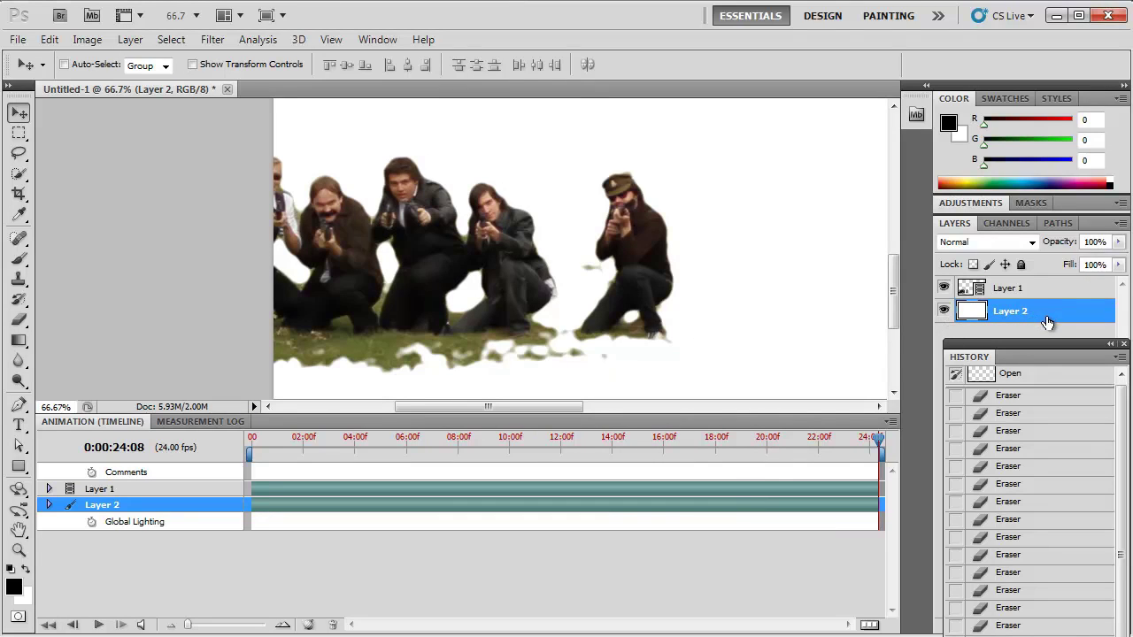
Delete the white Layer 2 and set up a PNG image sequence video render, checking the Straight - Unmatted alpha channel option.
key("Delete")
left_click(17, 39)
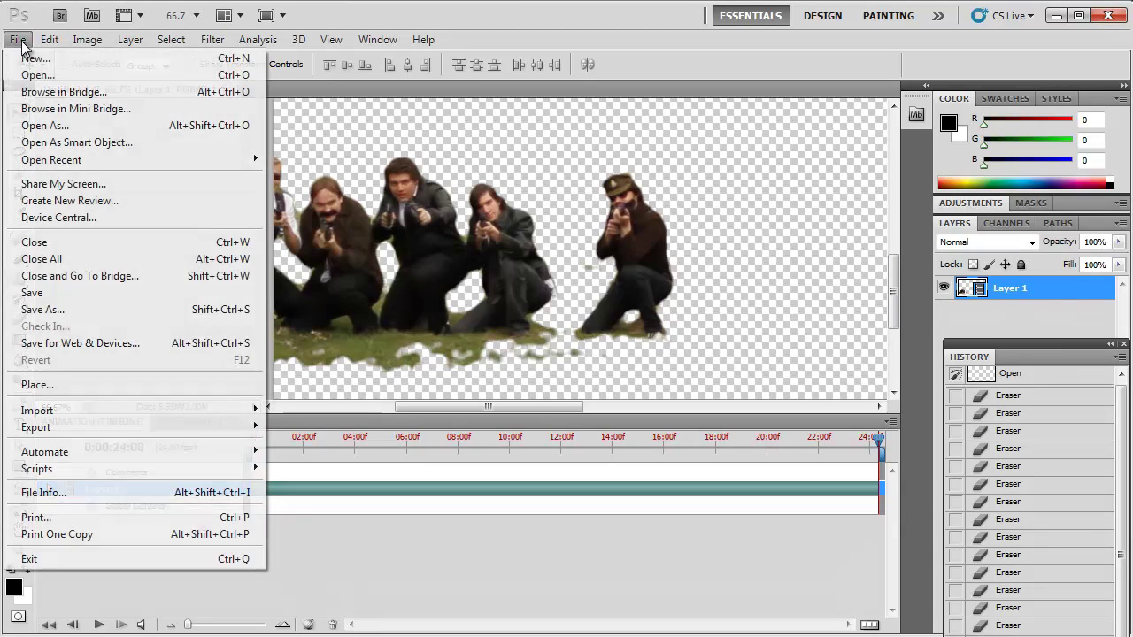
left_click(310, 459)
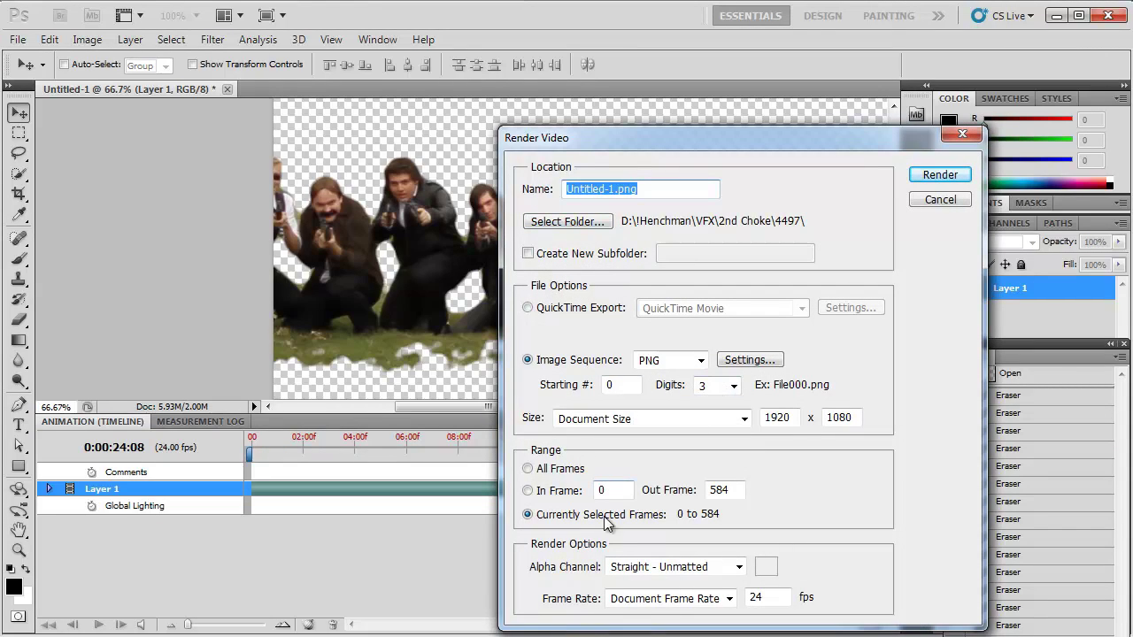
left_click(645, 567)
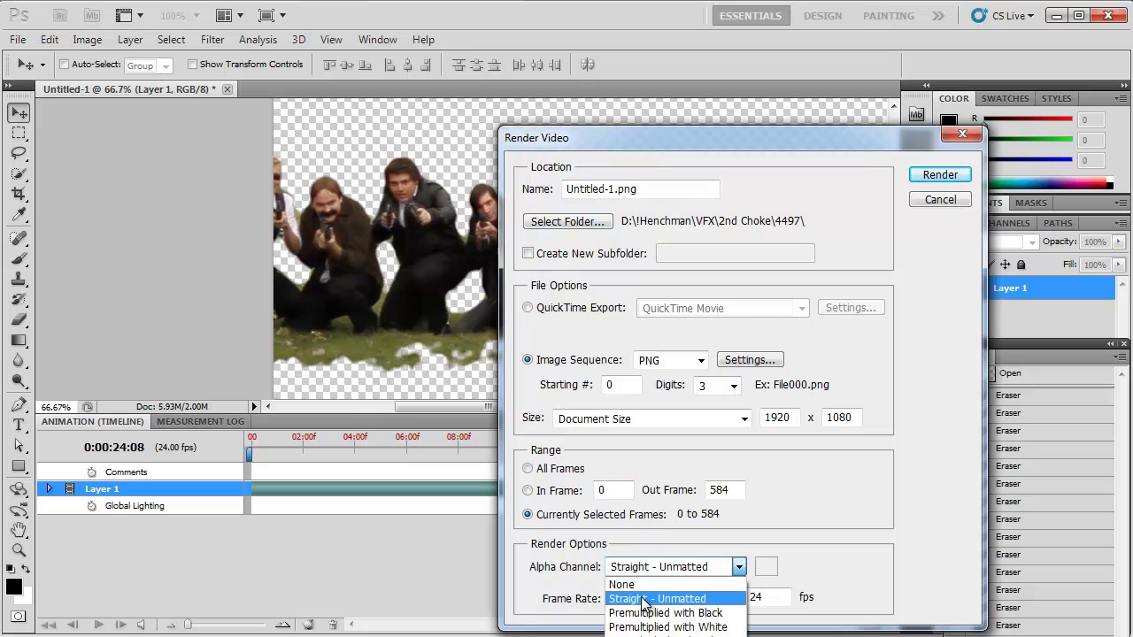
left_click(643, 602)
left_click(637, 567)
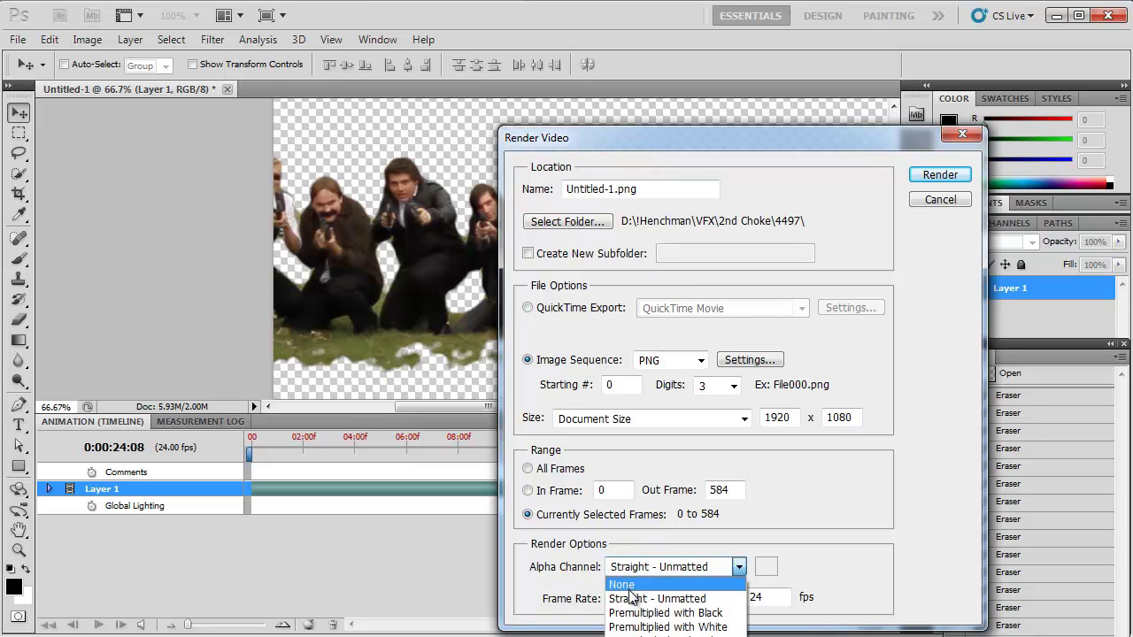
left_click(626, 576)
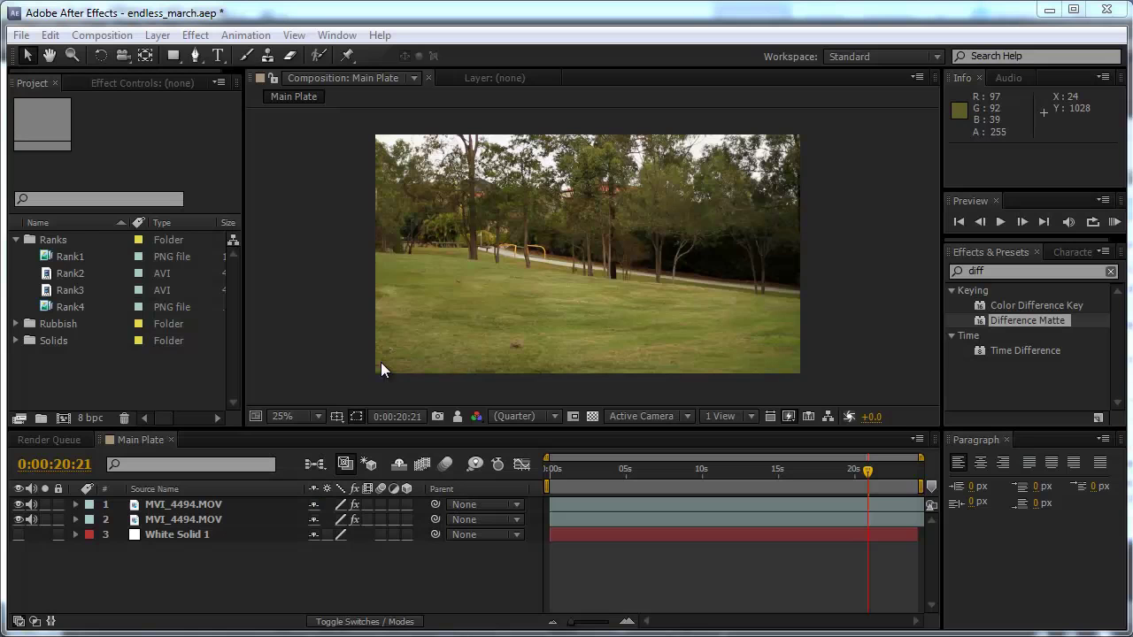
Switch to After Effects and check the sequence footage frame rate in the Import preferences.
left_click(49, 35)
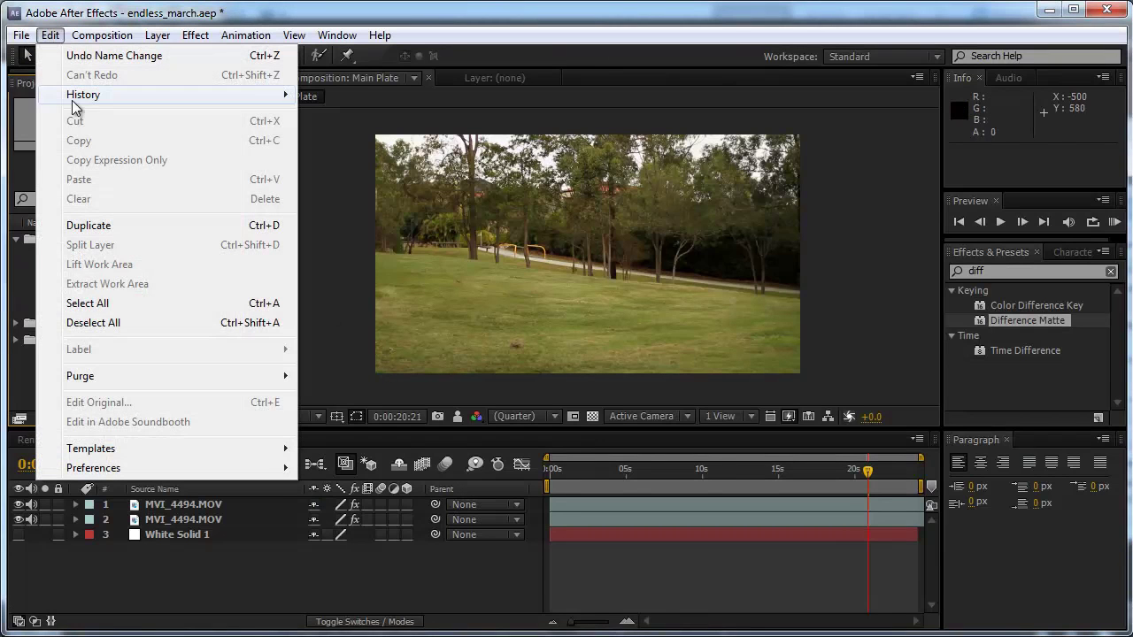
mouse_move(126, 469)
left_click(381, 531)
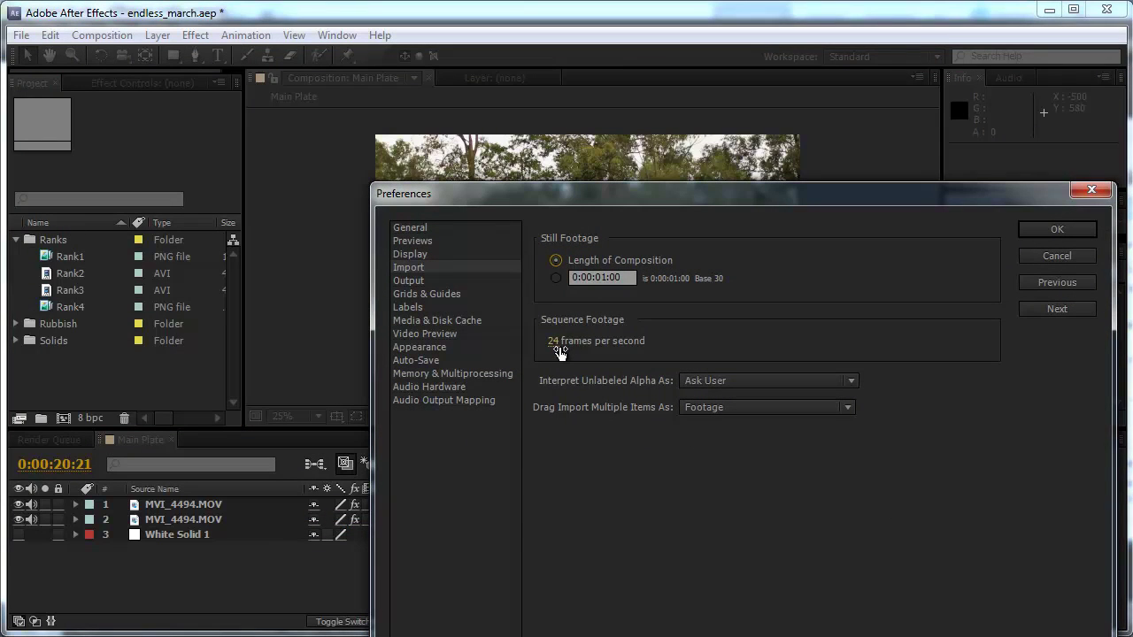
left_click(1030, 232)
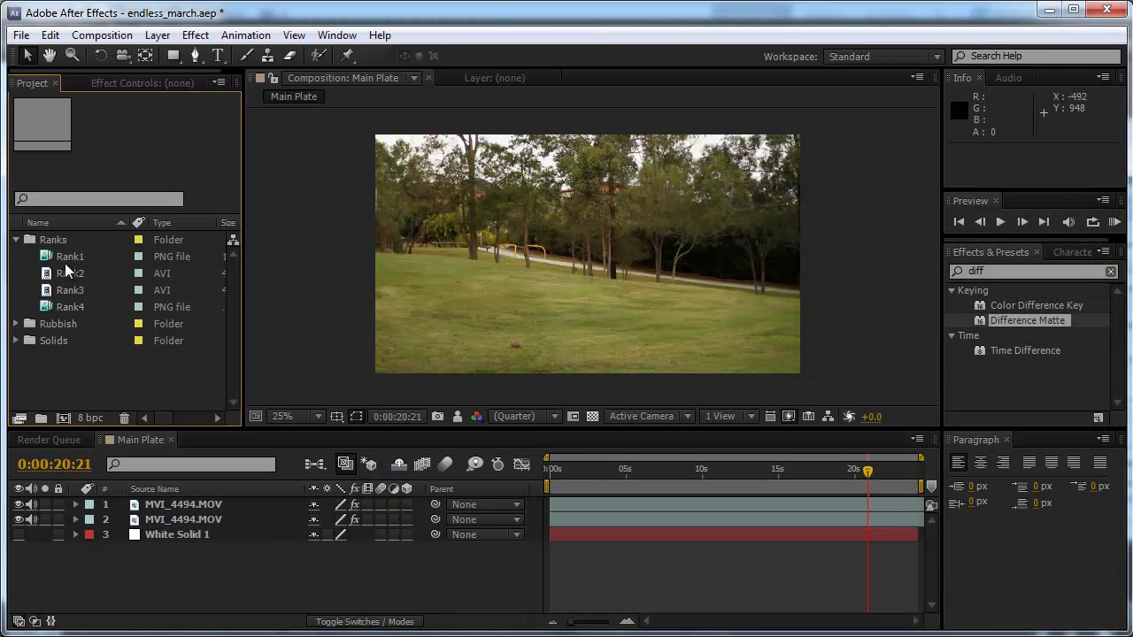
Add the Rank1 and Rank2 footage to the Main Plate composition above the MVI_4494.MOV layers, with Rank2 beneath Rank1.
left_click(70, 258)
left_click_drag(71, 259, 168, 506)
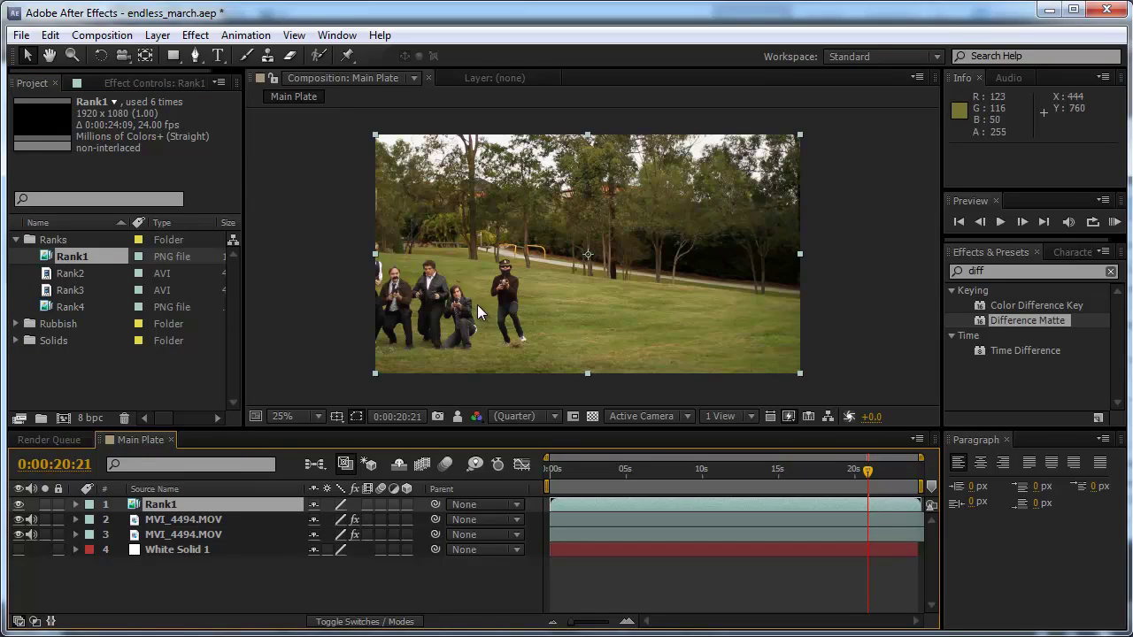
left_click_drag(70, 274, 173, 513)
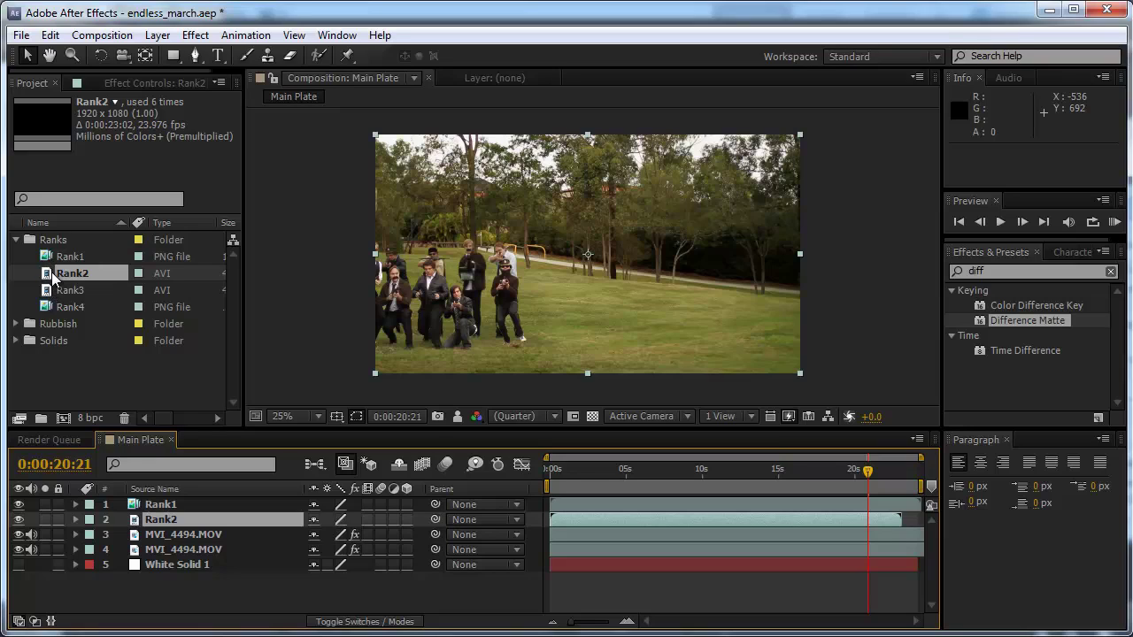
left_click_drag(53, 257, 58, 308)
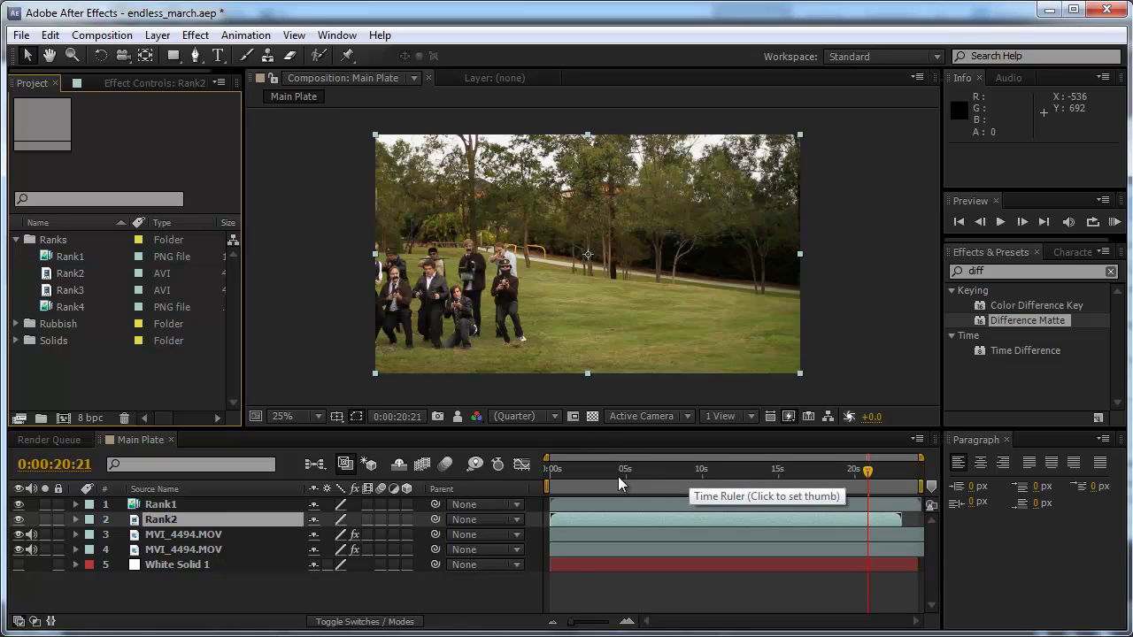
left_click(563, 626)
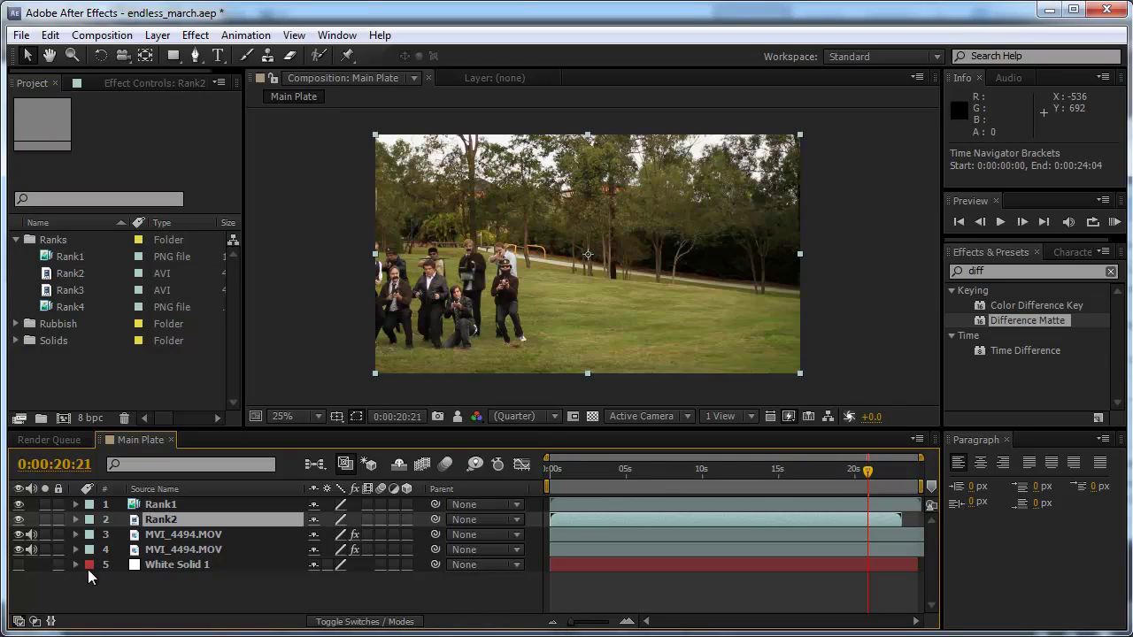
Hide the Rank2 layer, scrub through the Rank1 footage, and start the work area at 0:00:17:03.
left_click(19, 521)
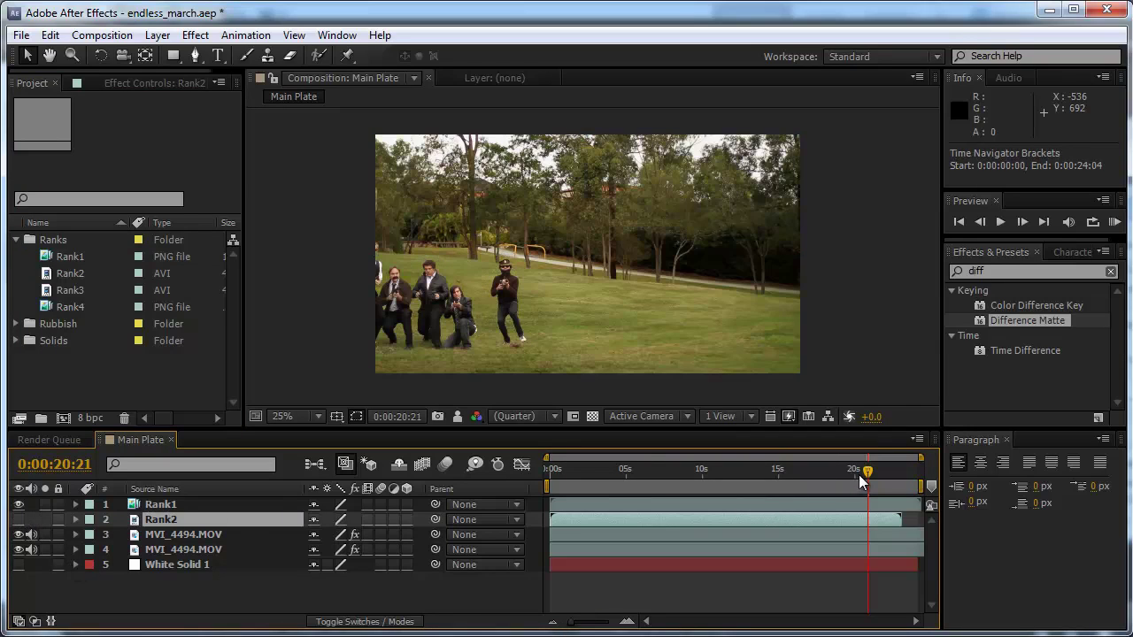
left_click(865, 478)
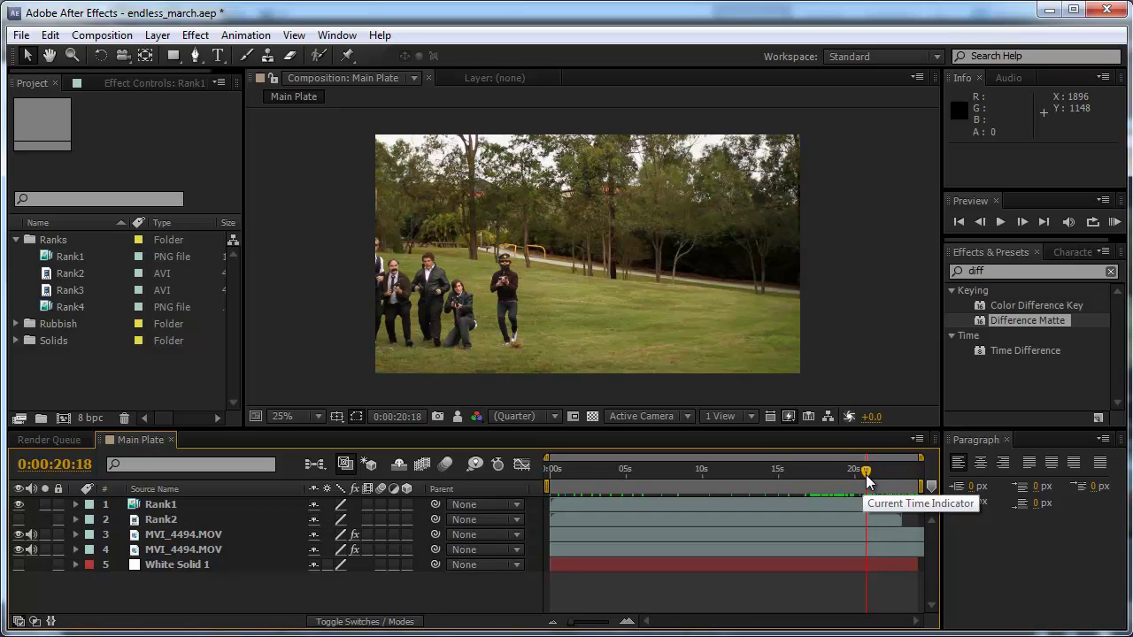
left_click_drag(866, 479, 926, 478)
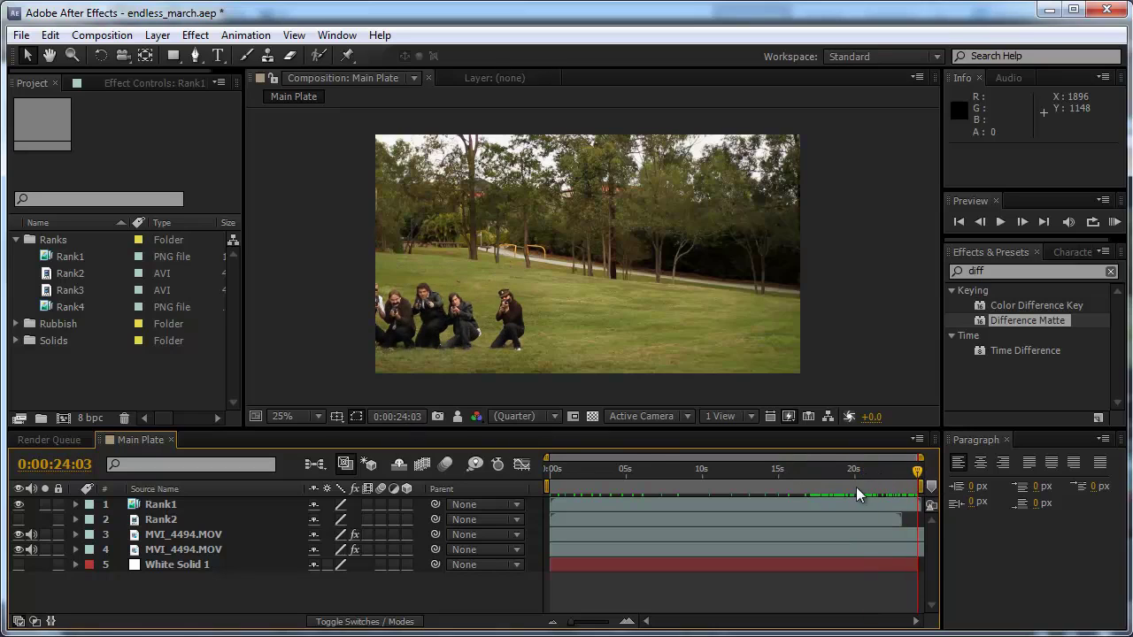
left_click_drag(917, 476, 812, 481)
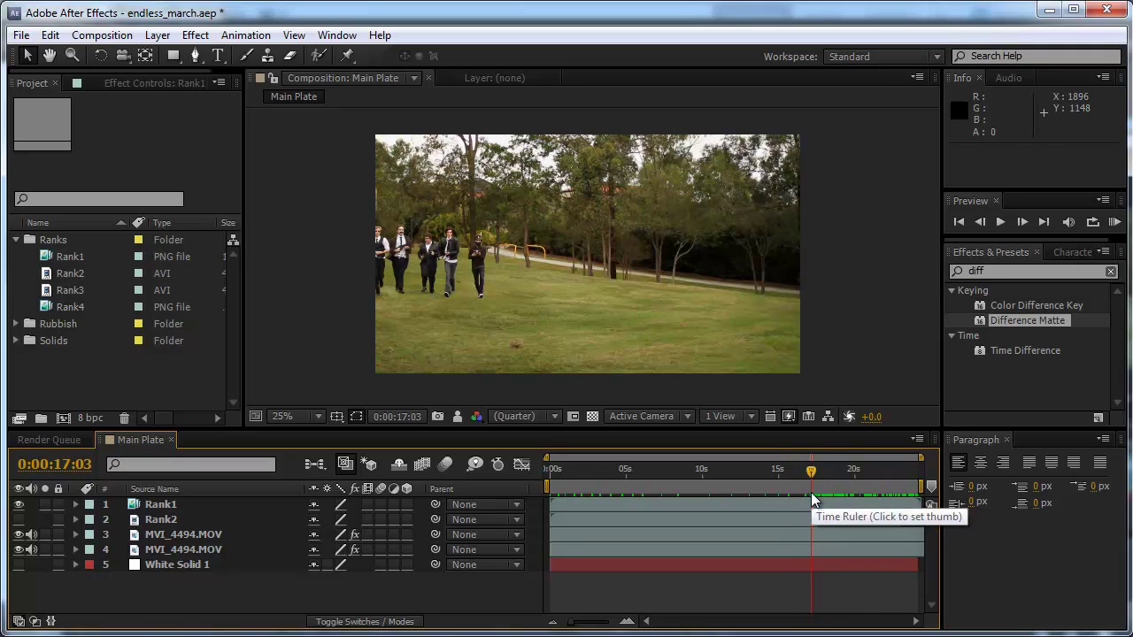
key("b")
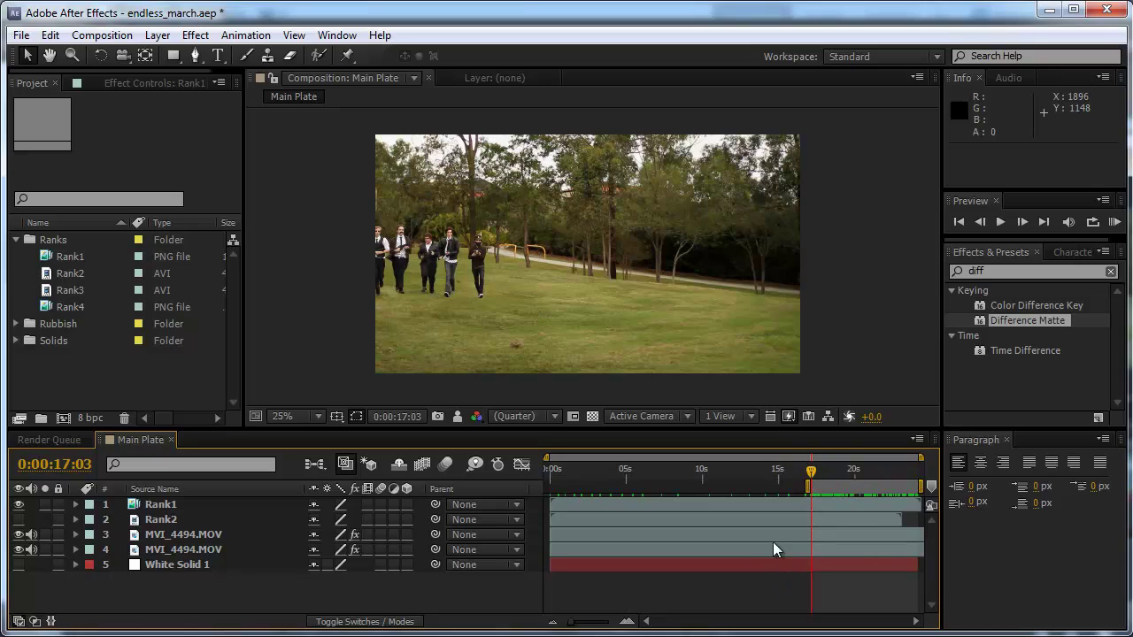
Shift the Rank1 layer slightly earlier so that it ends at 0:00:24:03.
left_click_drag(888, 479, 939, 476)
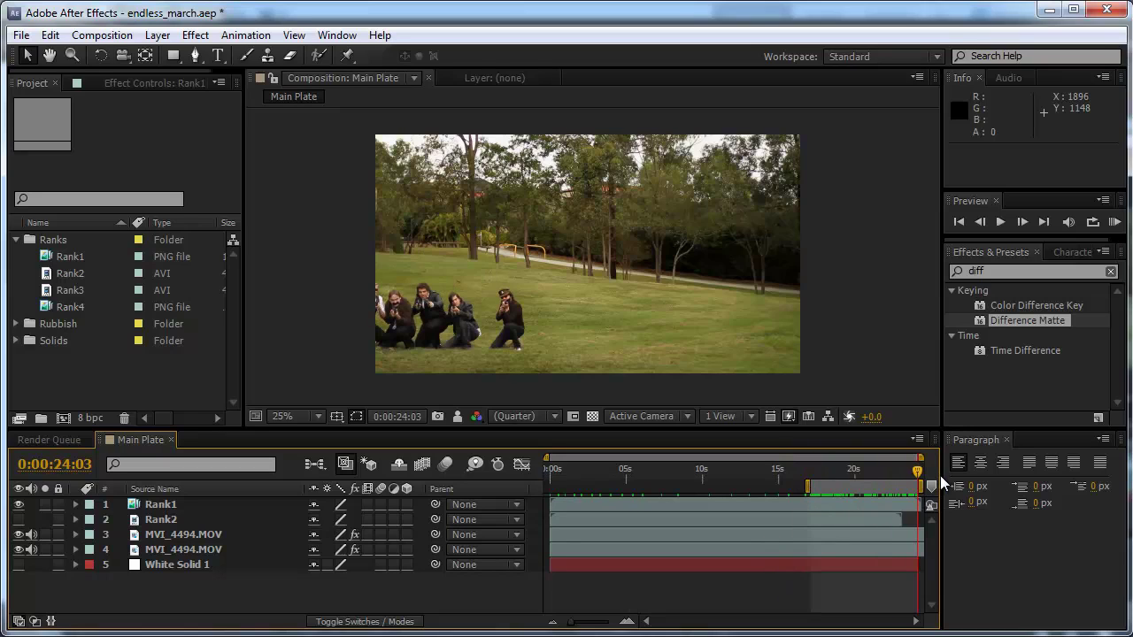
left_click(872, 498)
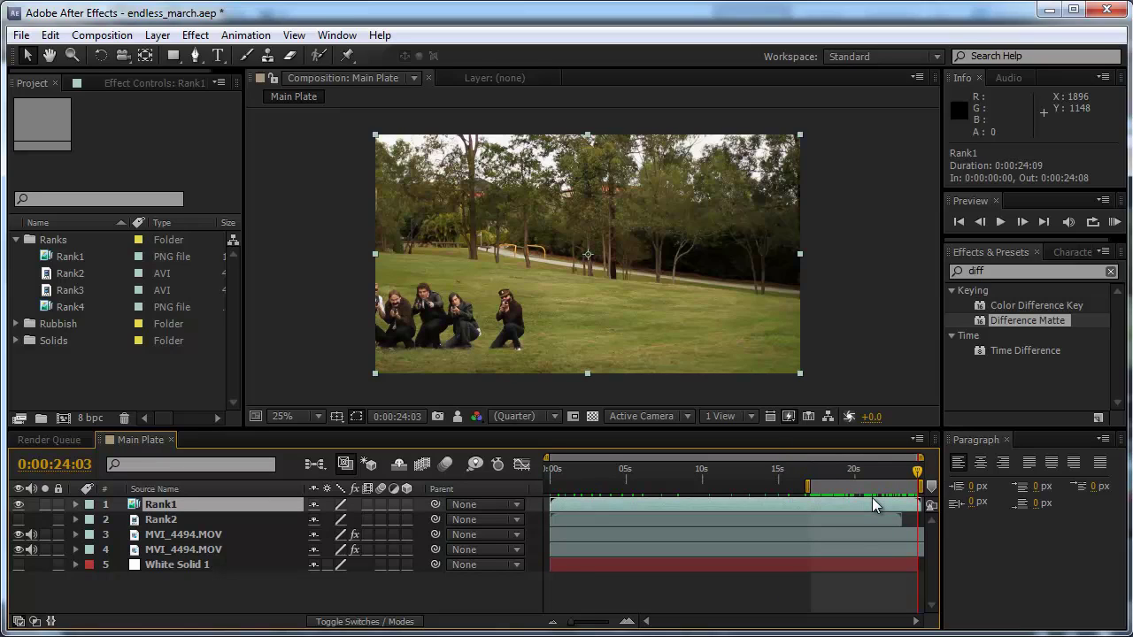
key("alt+]")
left_click(881, 506)
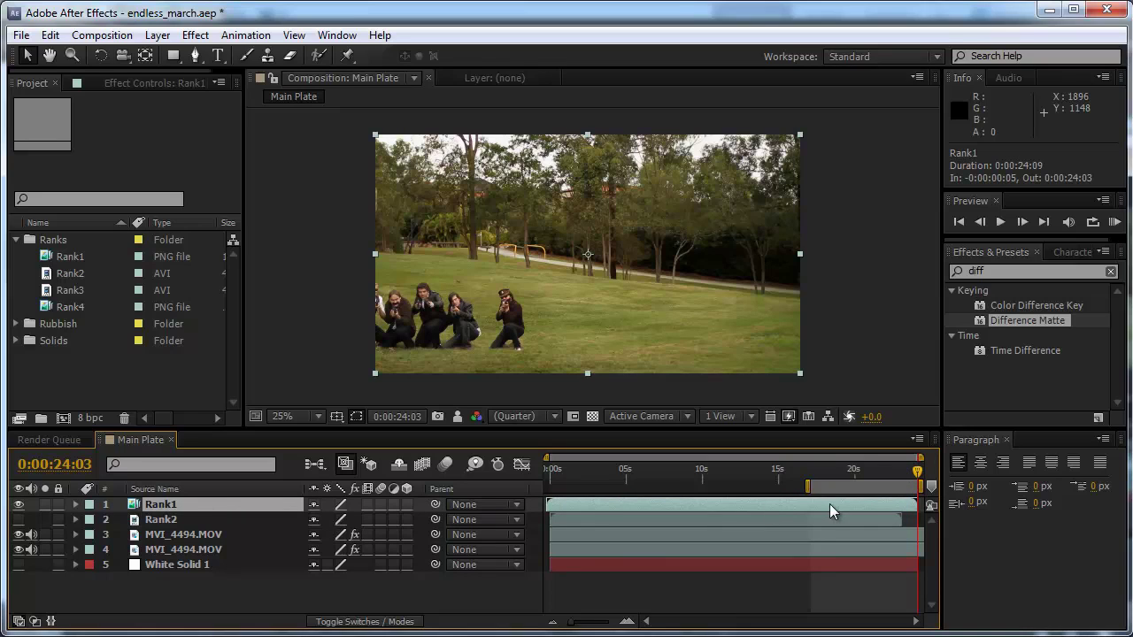
left_click_drag(899, 480, 920, 481)
Show Rank2 again at 0:00:17:02 and toggle Rank1's visibility to compare the two rows, leaving Rank1 hidden.
left_click_drag(834, 482, 812, 482)
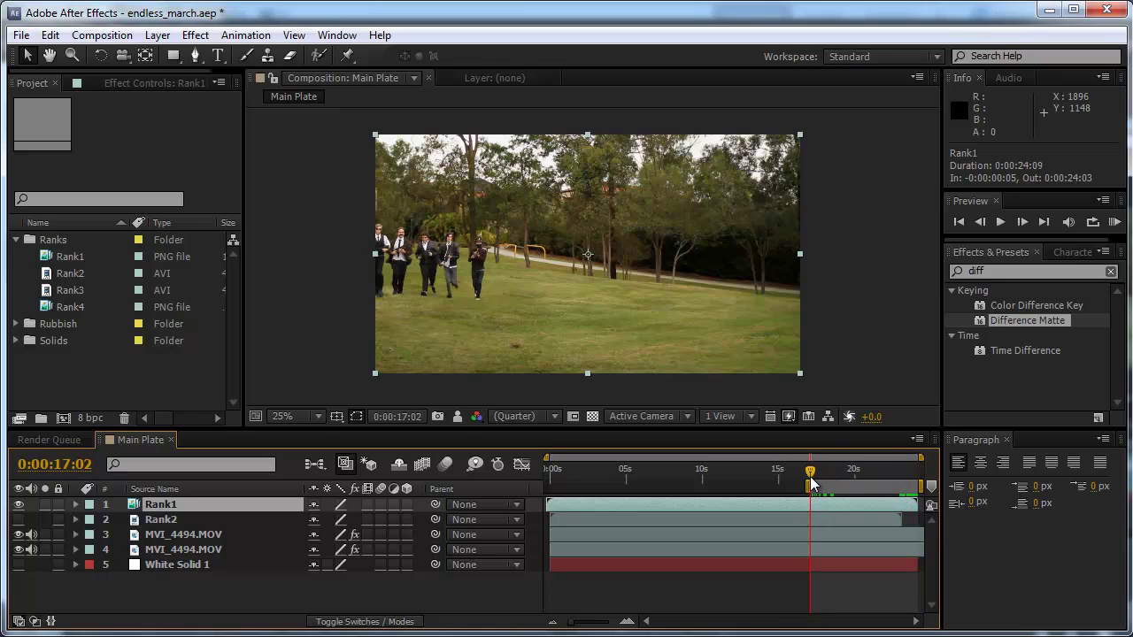
left_click(19, 519)
left_click(174, 520)
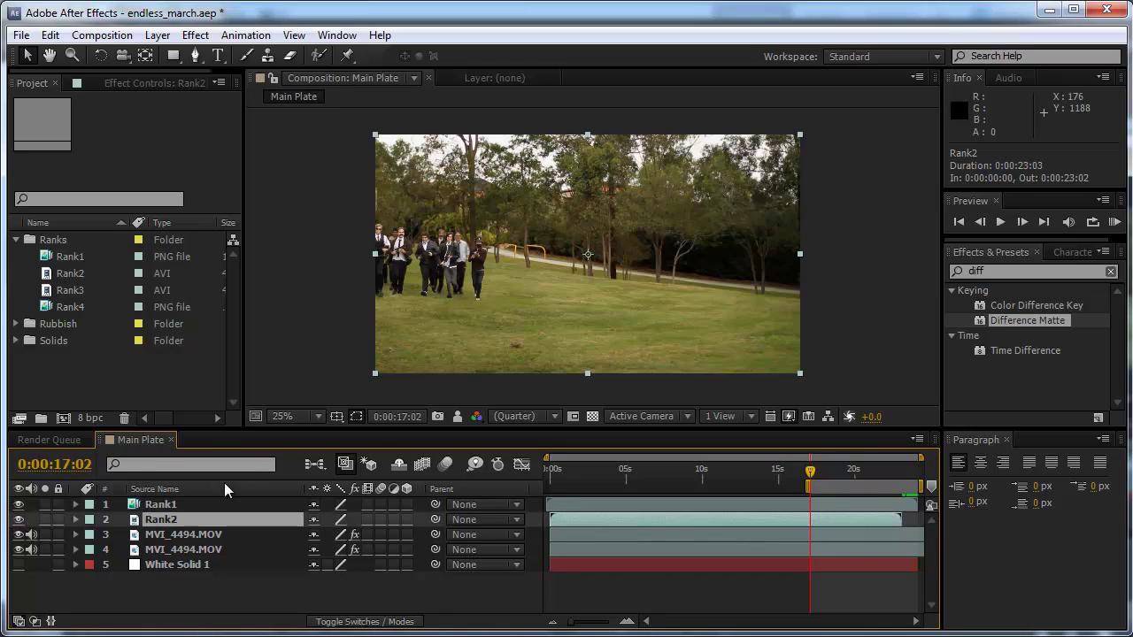
scroll(535, 323, "up", 2)
left_click_drag(535, 324, 523, 274)
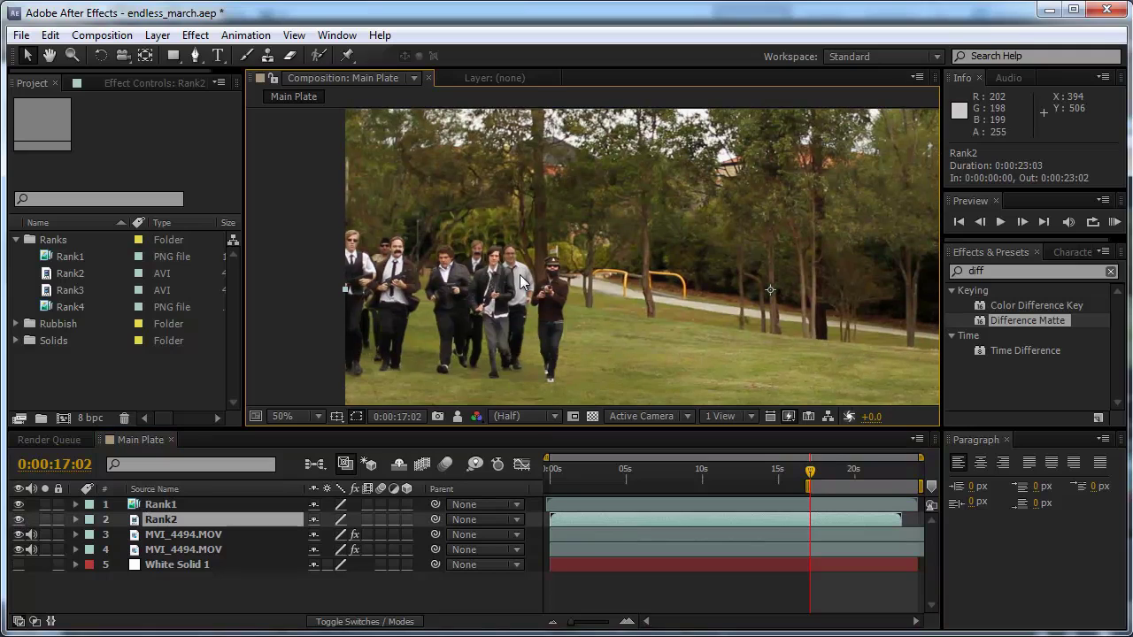
left_click(19, 504)
left_click(18, 505)
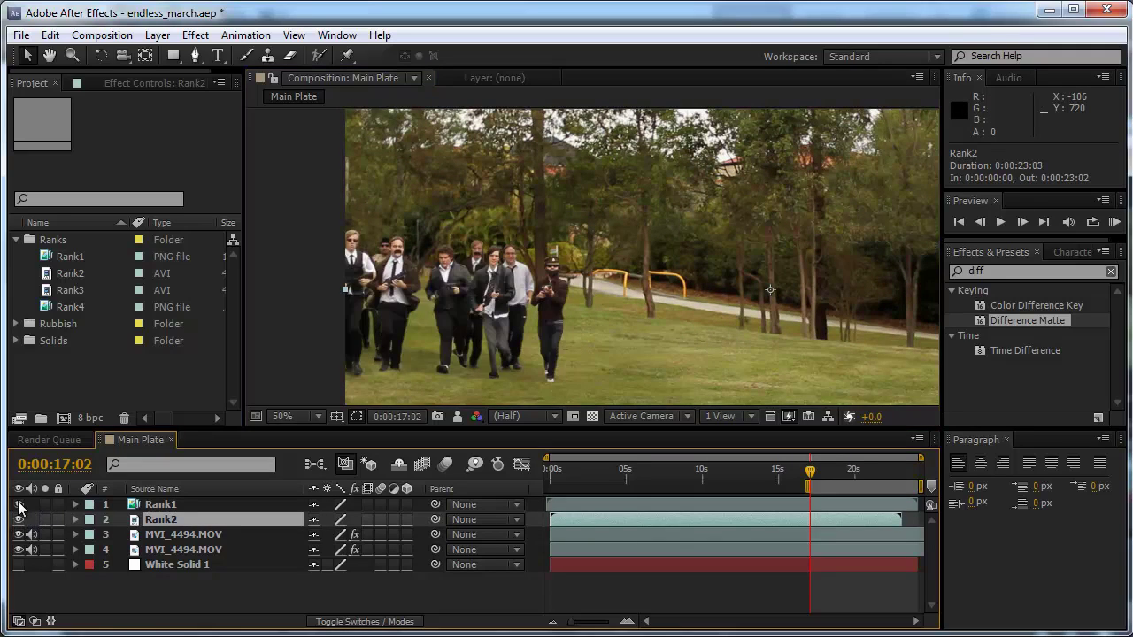
left_click(19, 504)
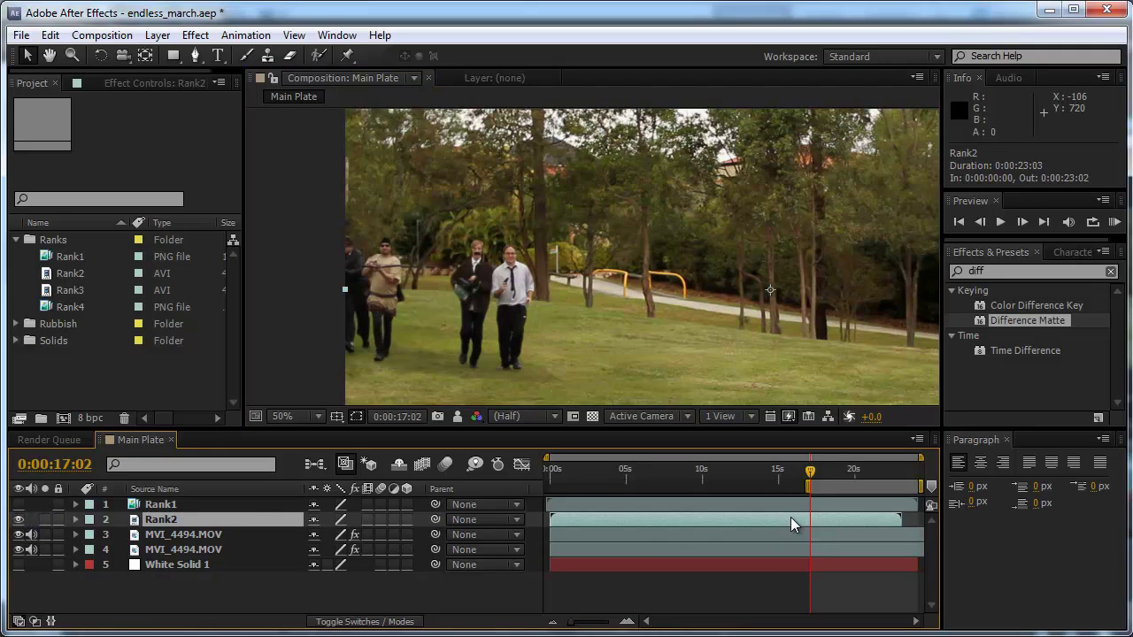
Move the Rank2 layer 0:00:01:11 later in time and compare its position with Rank1 shown and hidden.
left_click_drag(790, 517, 814, 521)
left_click(19, 520)
left_click(18, 519)
left_click(19, 504)
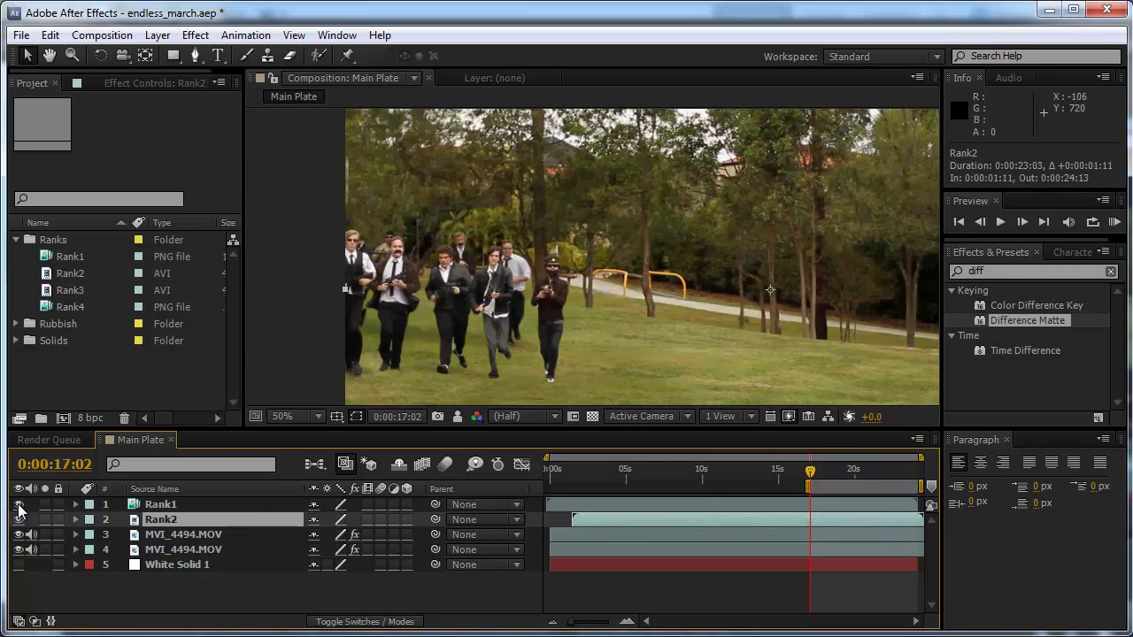
left_click(19, 505)
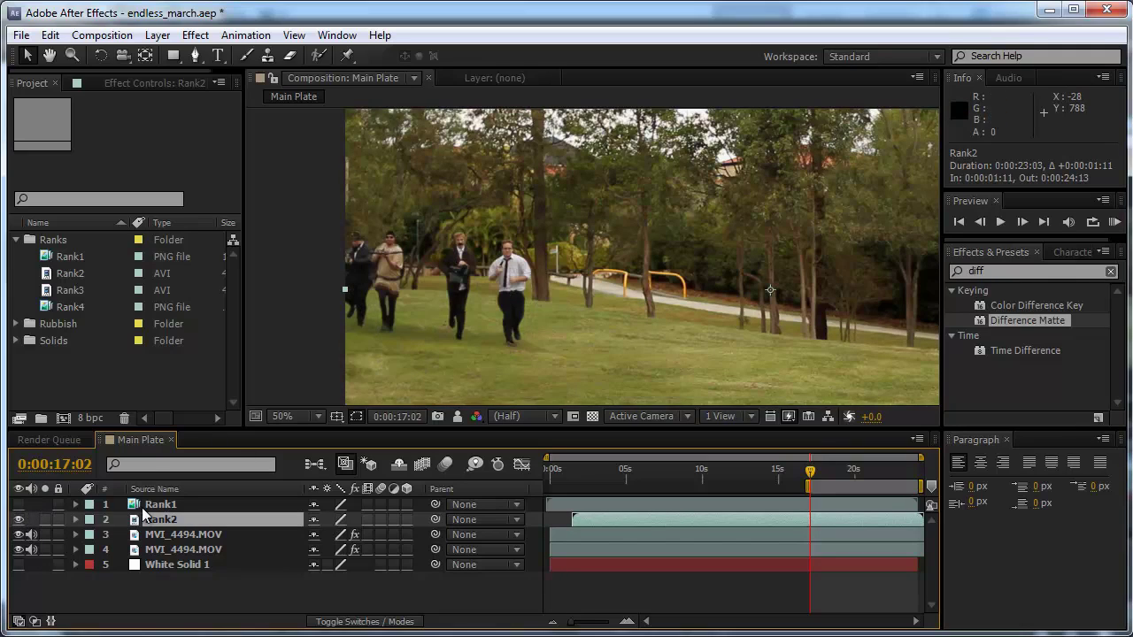
Find the Brightness & Contrast effect by searching for "contrast", apply it to Rank2, and compare the men with the background up close.
left_click(995, 274)
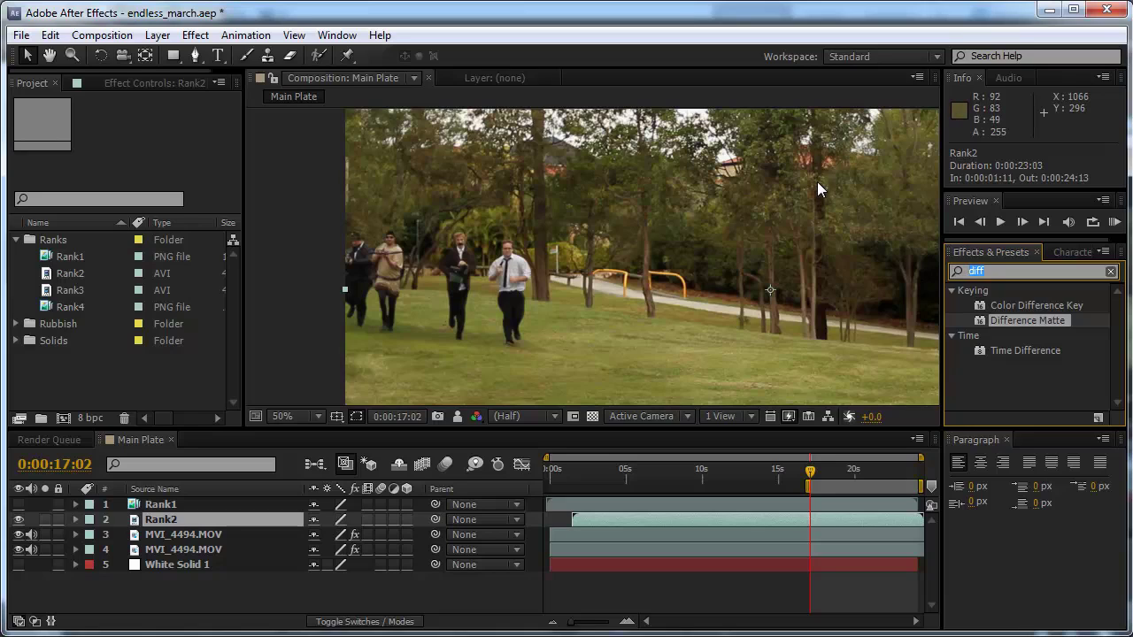
type("contrast")
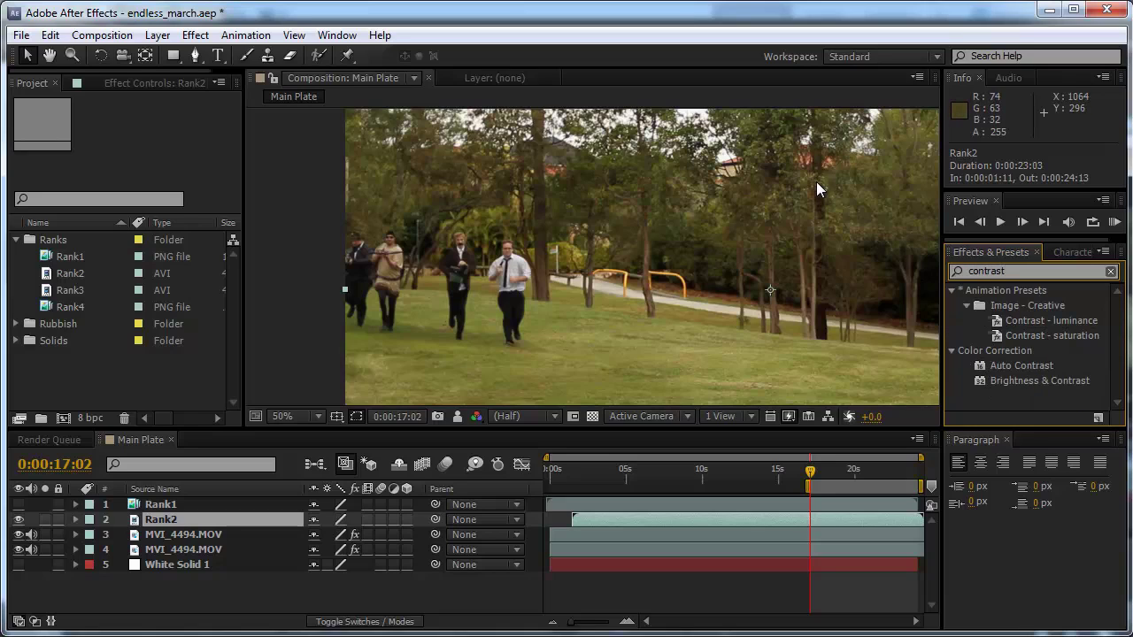
left_click_drag(1006, 384, 811, 522)
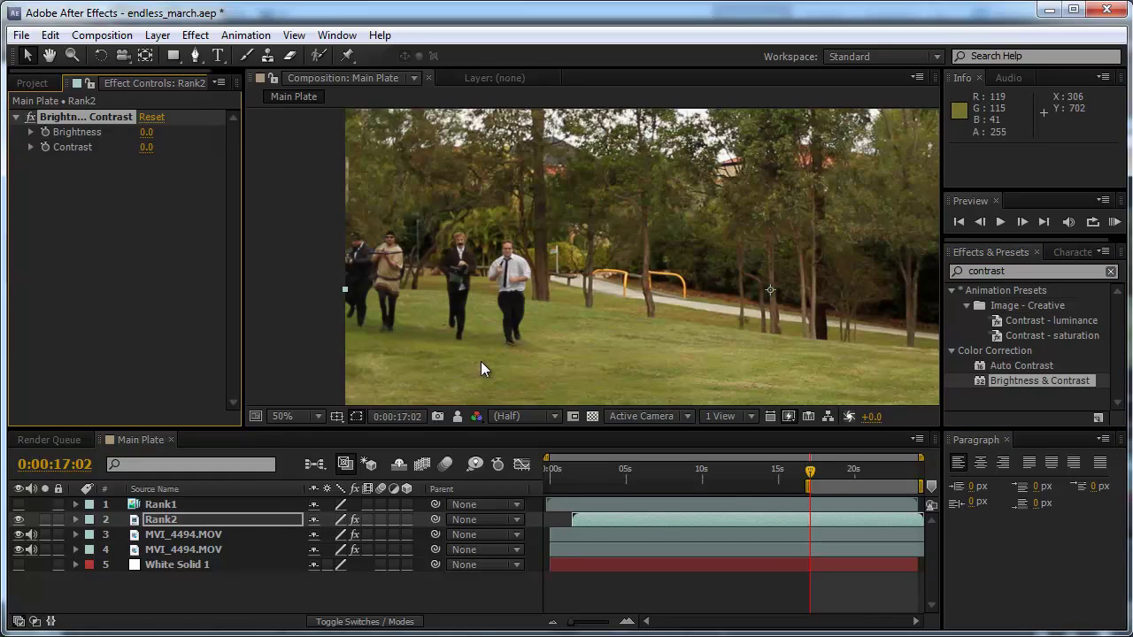
scroll(469, 361, "up", 2)
left_click(18, 519)
left_click(19, 519)
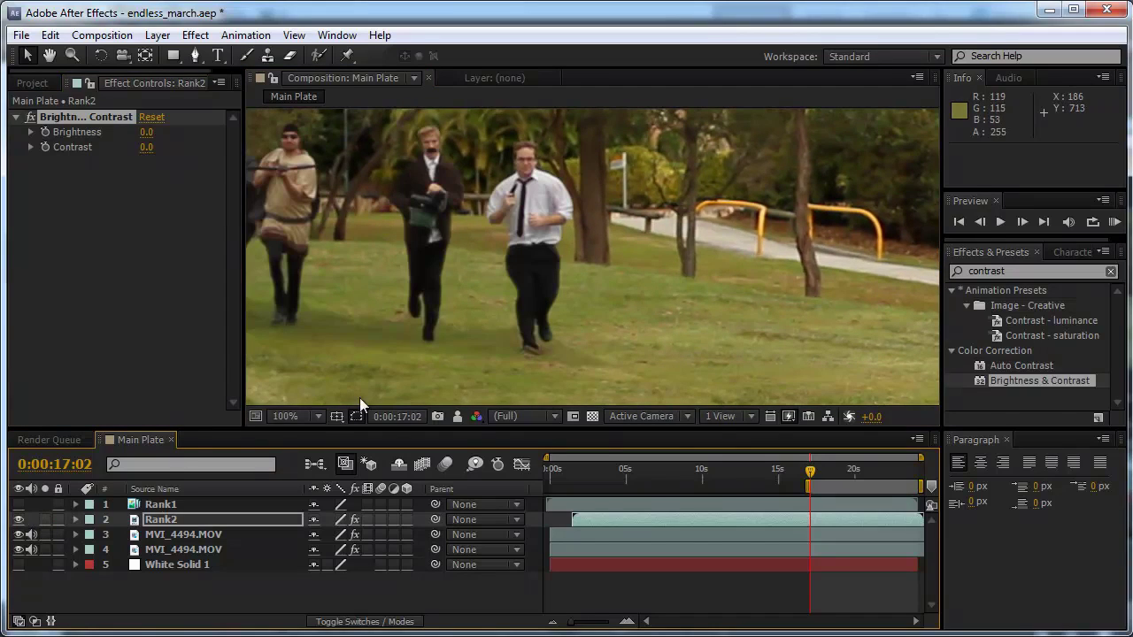
Set both Brightness and Contrast of the Rank2 layer's effect to 10.
left_click(146, 132)
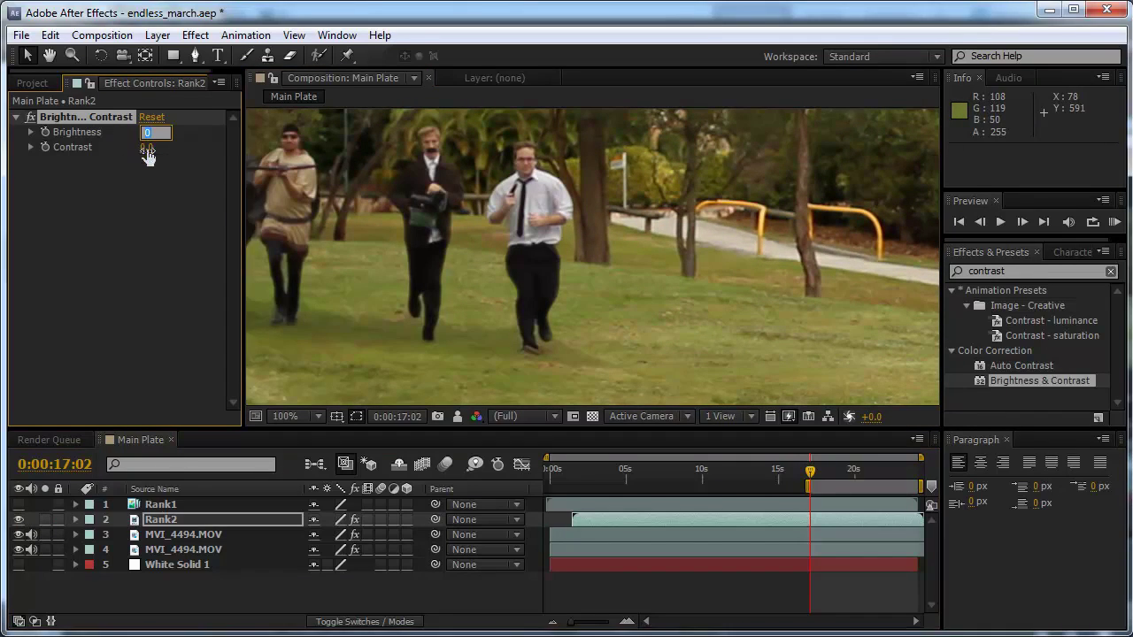
type("10")
key("Return")
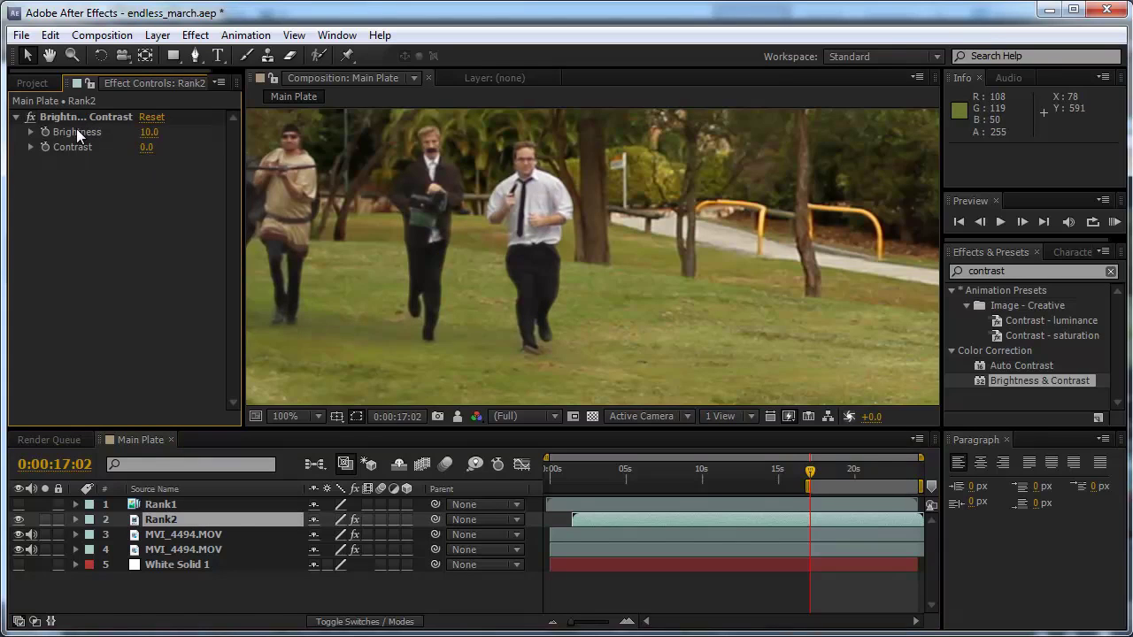
mouse_move(142, 132)
left_mouse_down()
mouse_move(177, 132)
mouse_move(142, 132)
left_mouse_up()
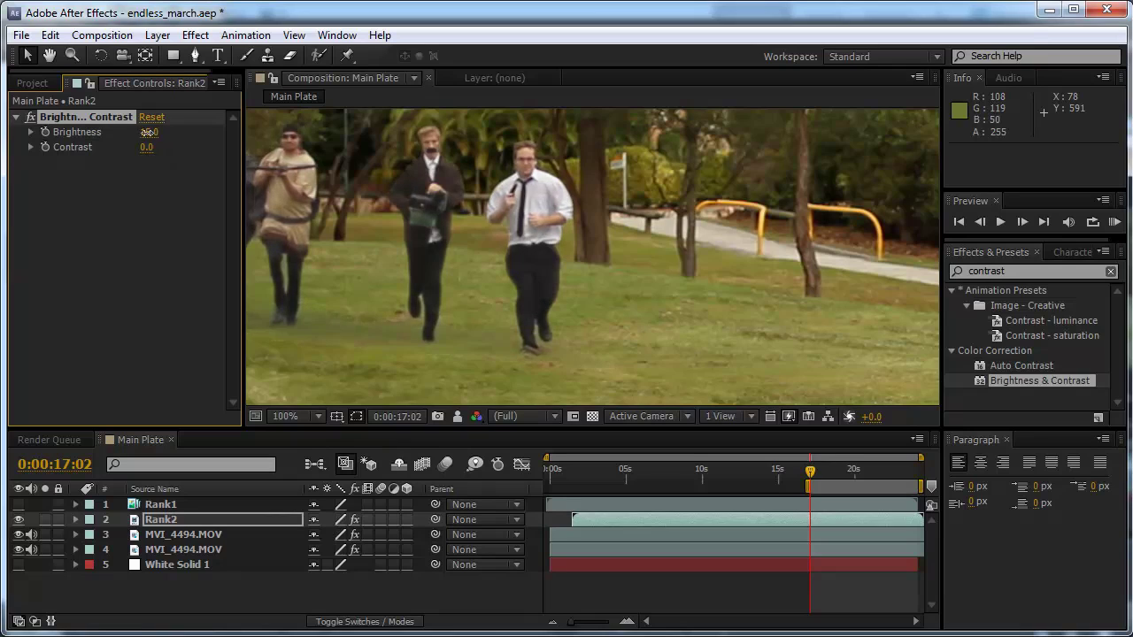
left_click(146, 147)
type("10")
key("Return")
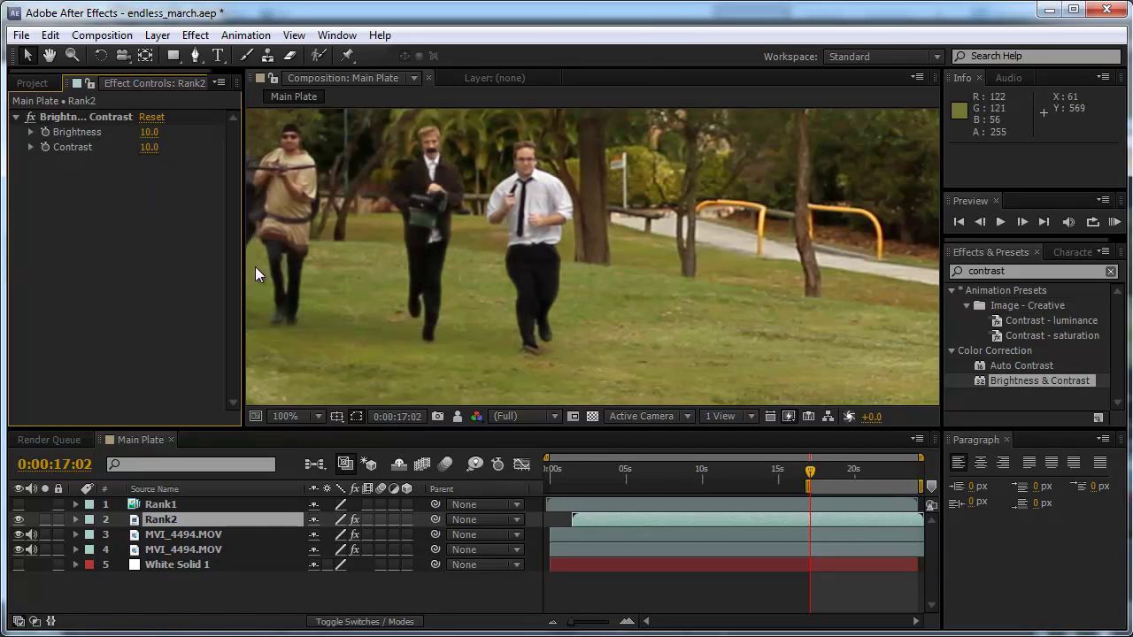
Toggle Rank2's visibility to judge the correction, and set both its Brightness and Contrast to 15.
left_click(18, 520)
left_click(19, 519)
left_click(18, 519)
left_click(18, 520)
left_click_drag(149, 132, 154, 246)
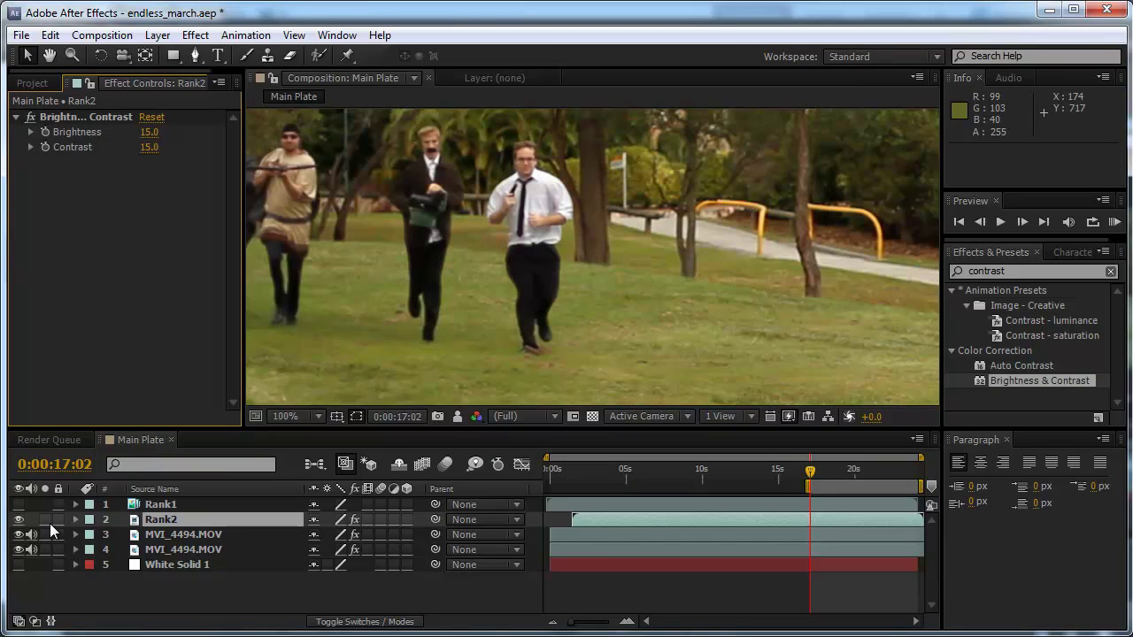
Toggle the Rank2 layer's visibility to compare the plate with and without those soldiers.
left_click(19, 520)
left_click(19, 520)
left_click(19, 520)
left_click(19, 519)
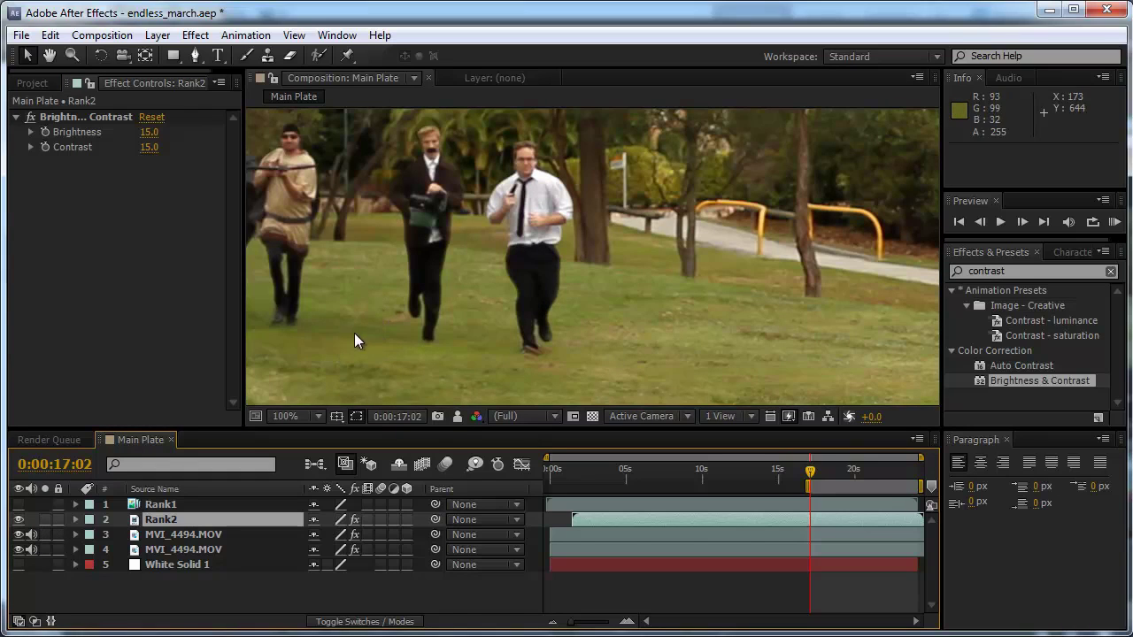
left_click(19, 519)
left_click(19, 519)
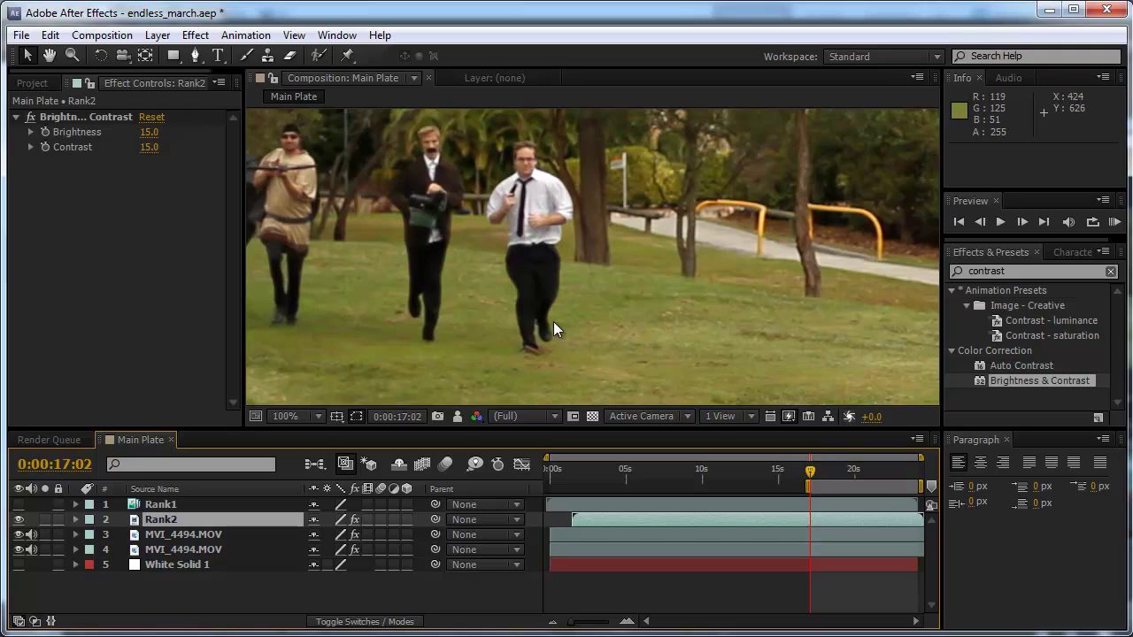
Show the Rank1 layer and shift the Rank2 layer in time so it starts at 0:00:03:02.
scroll(458, 354, "down", 2)
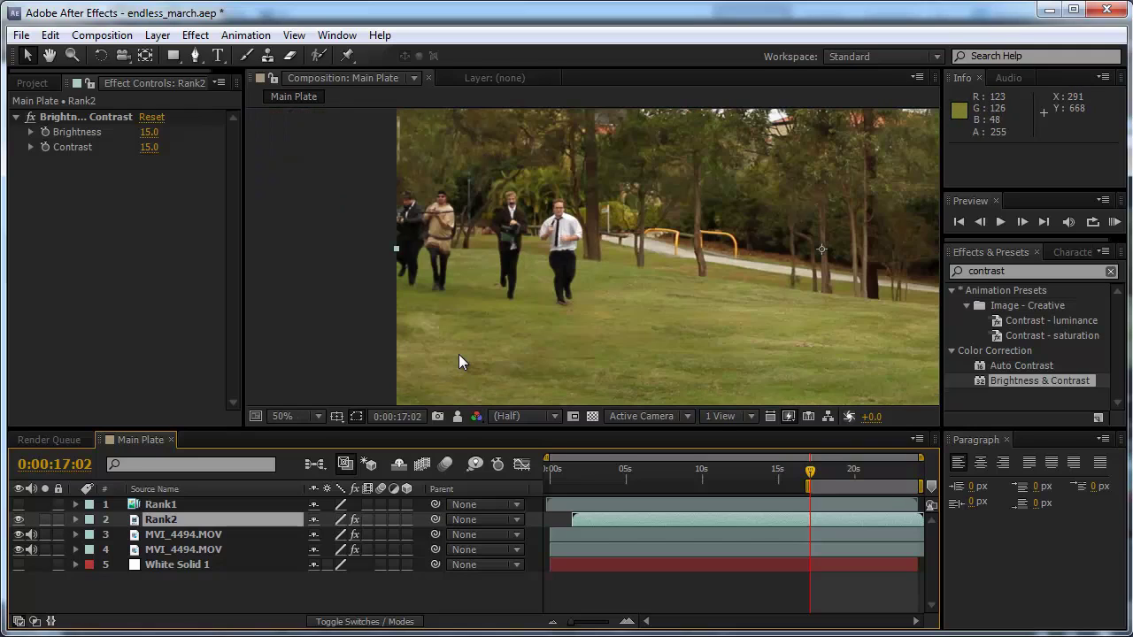
left_click(18, 519)
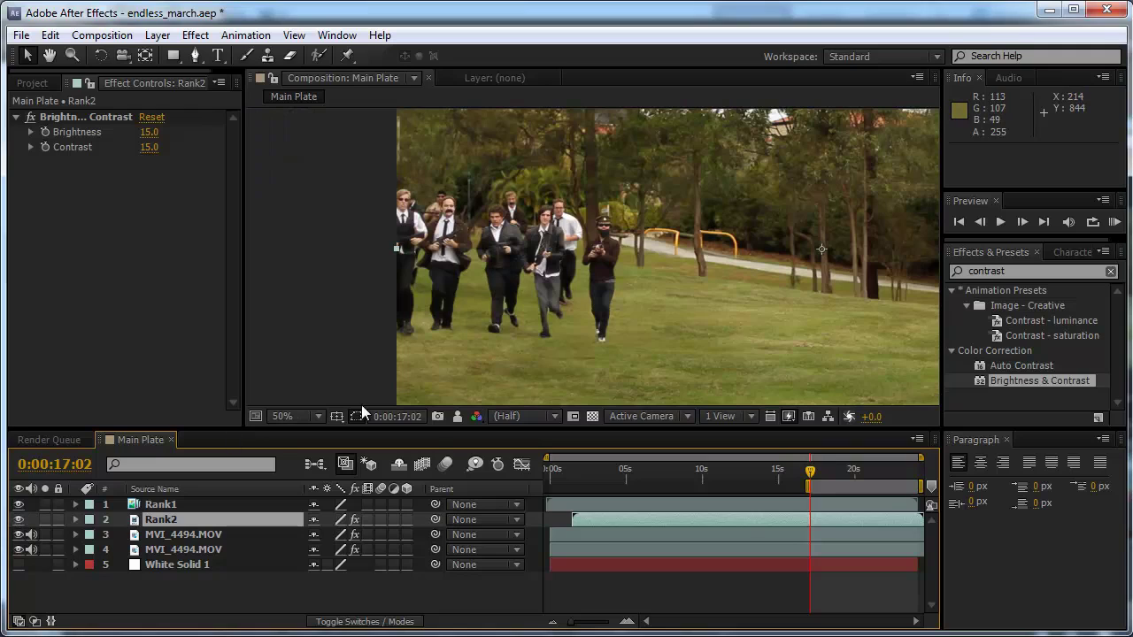
left_click(351, 347)
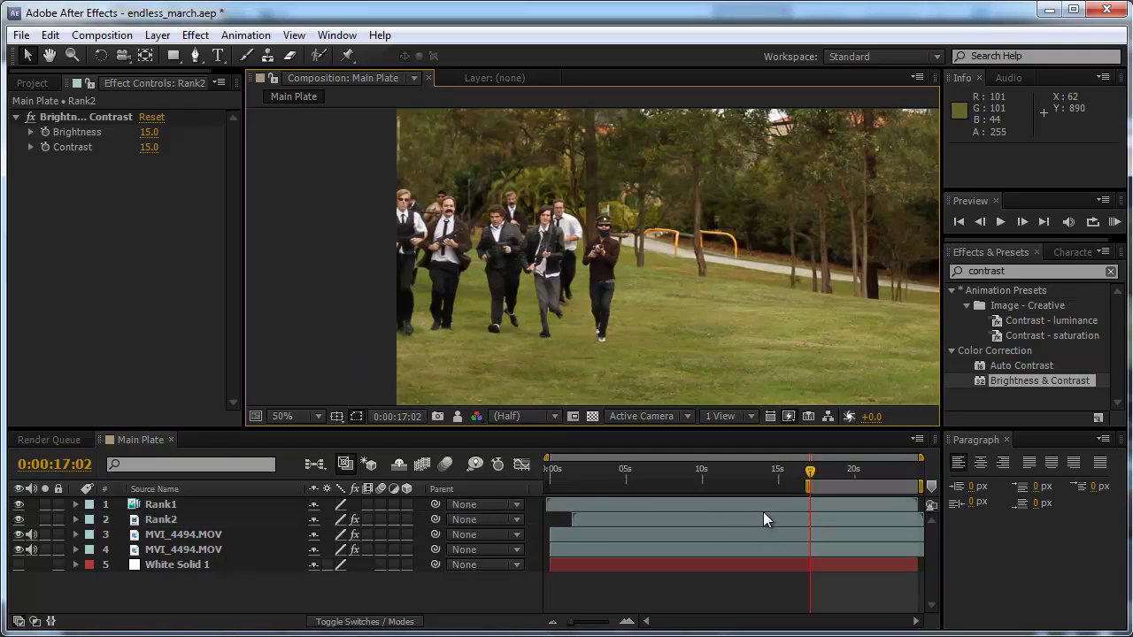
mouse_move(719, 516)
left_mouse_down()
mouse_move(742, 515)
mouse_move(672, 519)
mouse_move(703, 519)
left_mouse_up()
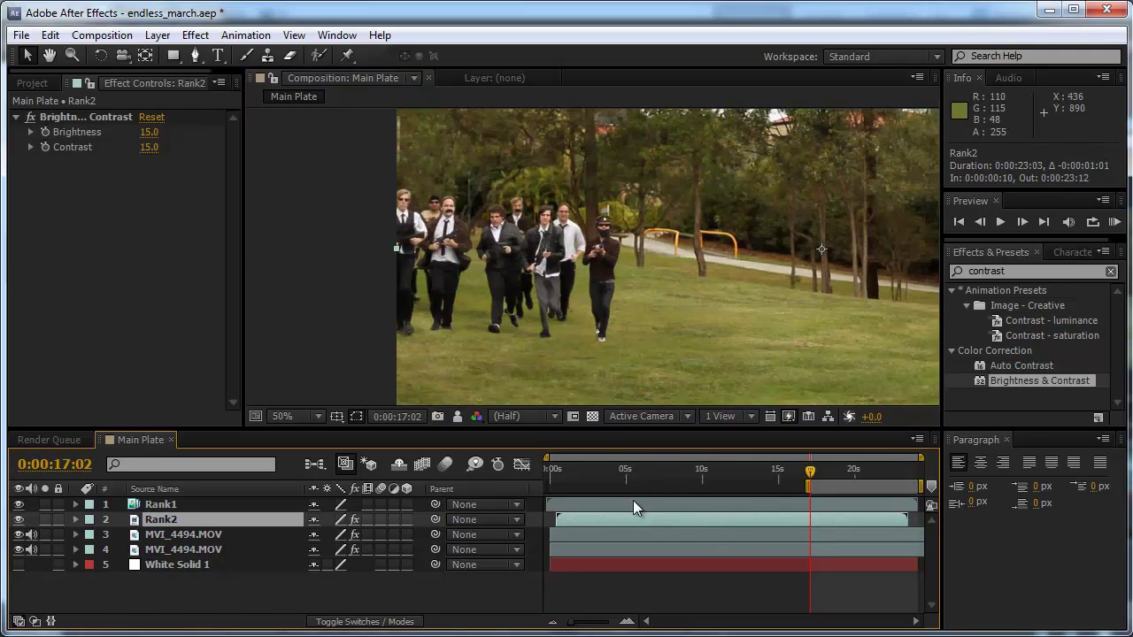
left_click_drag(618, 518, 658, 522)
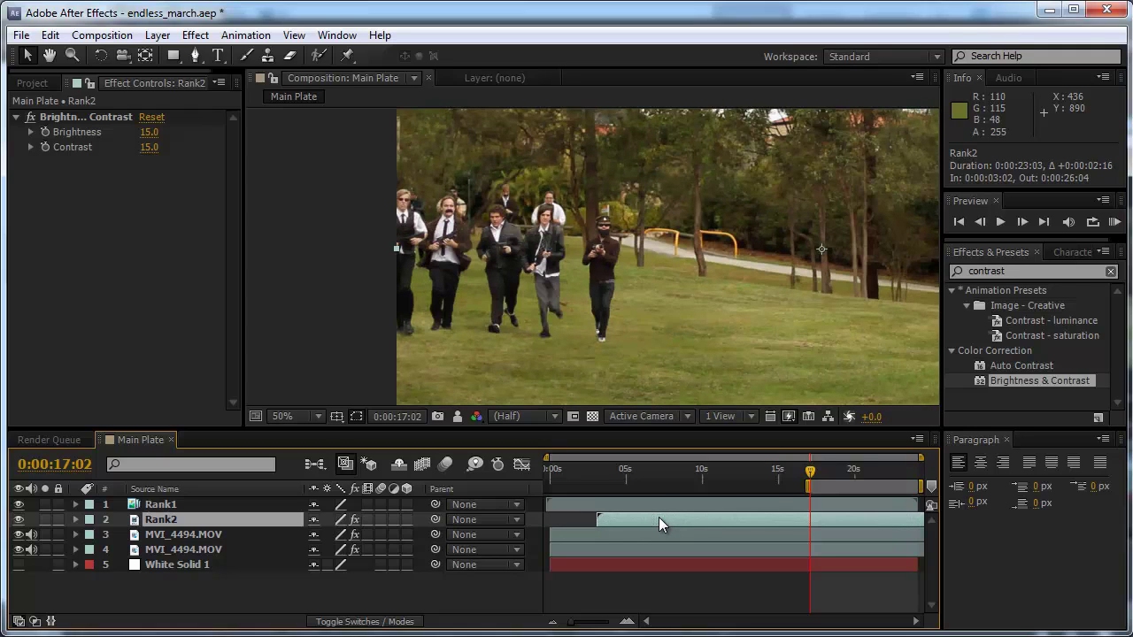
Duplicate the Rank1 layer and place the copy beneath Rank2 in the layer stack.
left_click(18, 504)
left_click(18, 505)
left_click(177, 505)
key("ctrl+d")
left_click_drag(172, 499, 173, 536)
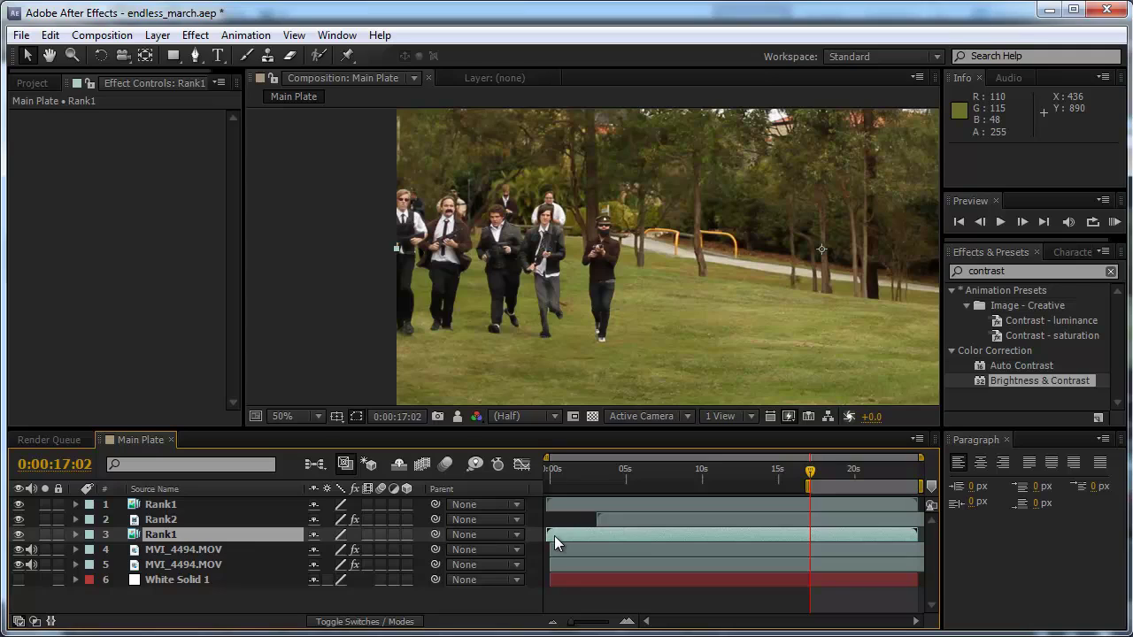
Hide the top Rank1 layer and shift the lower Rank1 copy to start at 0:00:06:17.
left_click(19, 504)
left_click_drag(620, 531, 691, 531)
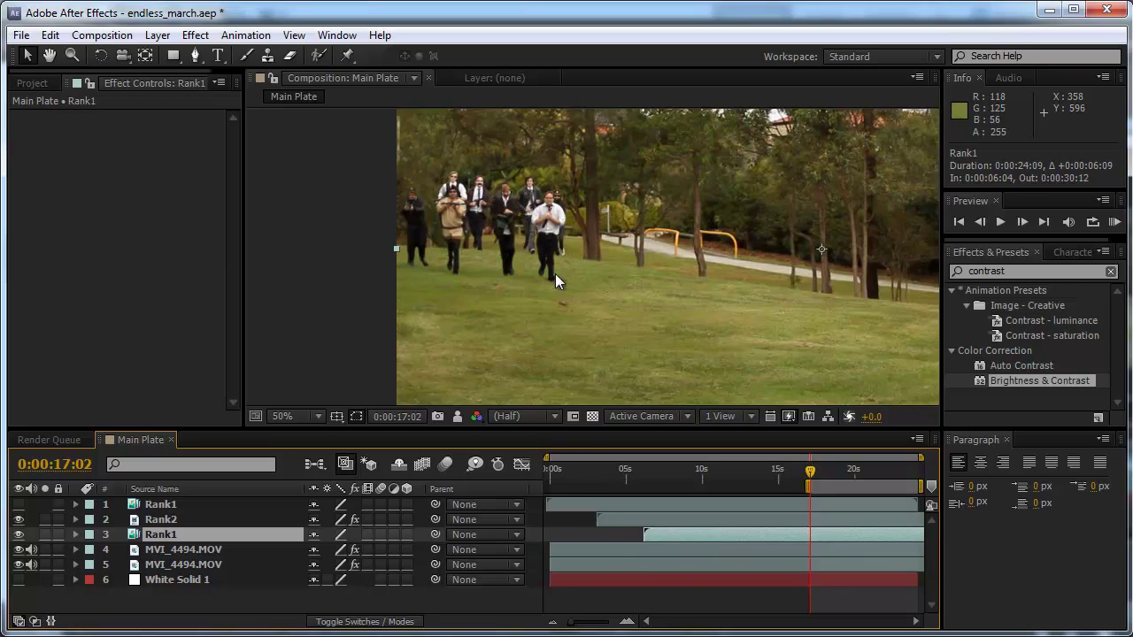
left_click_drag(673, 541, 682, 541)
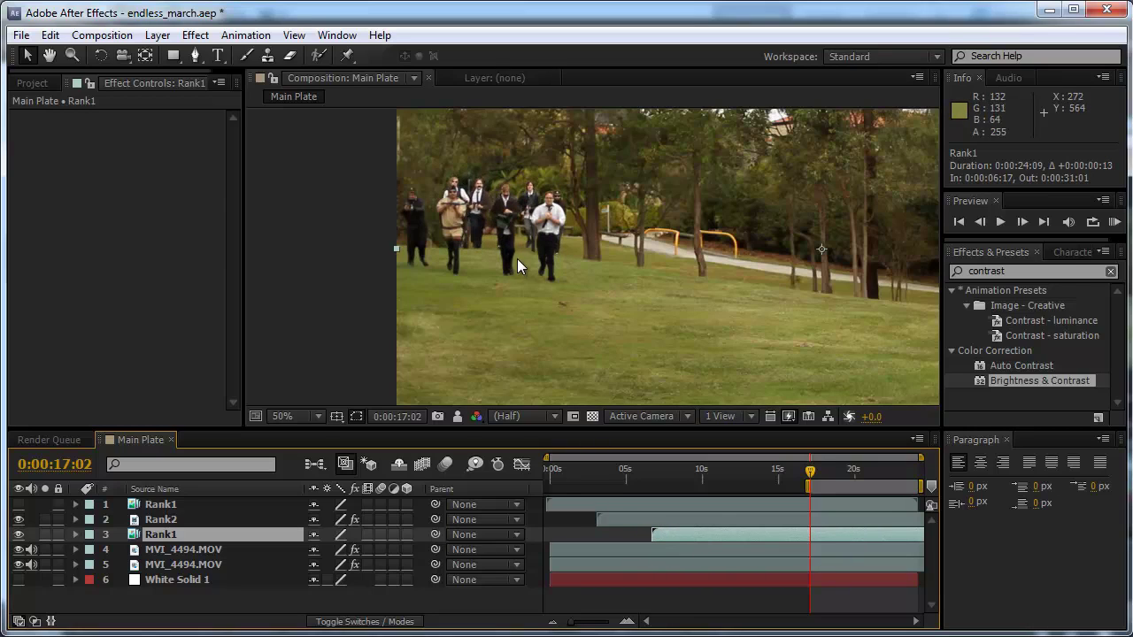
Toggle the visibility of the three rank layers to compare how the rows of soldiers stack behind each other.
left_click(19, 520)
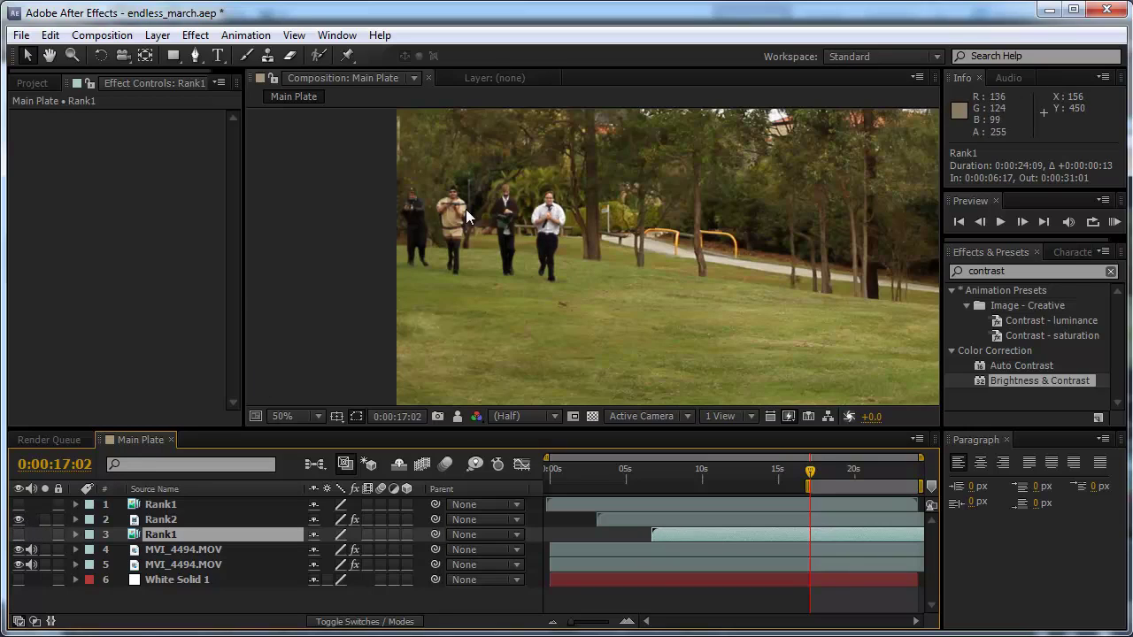
left_click(19, 505)
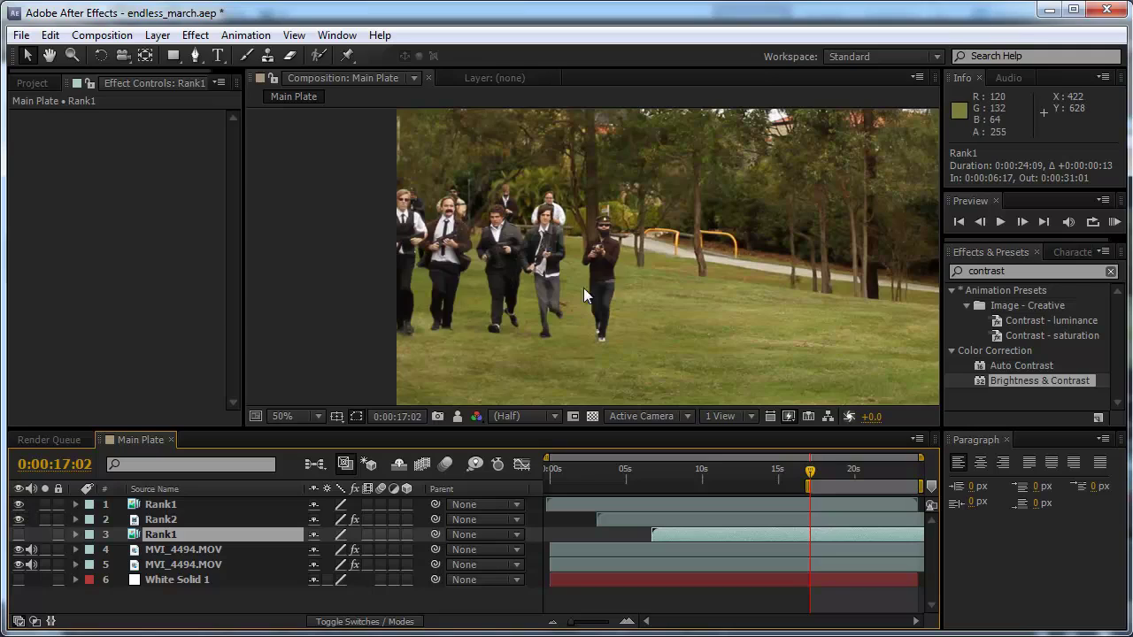
left_click(19, 535)
left_click(19, 519)
left_click(19, 504)
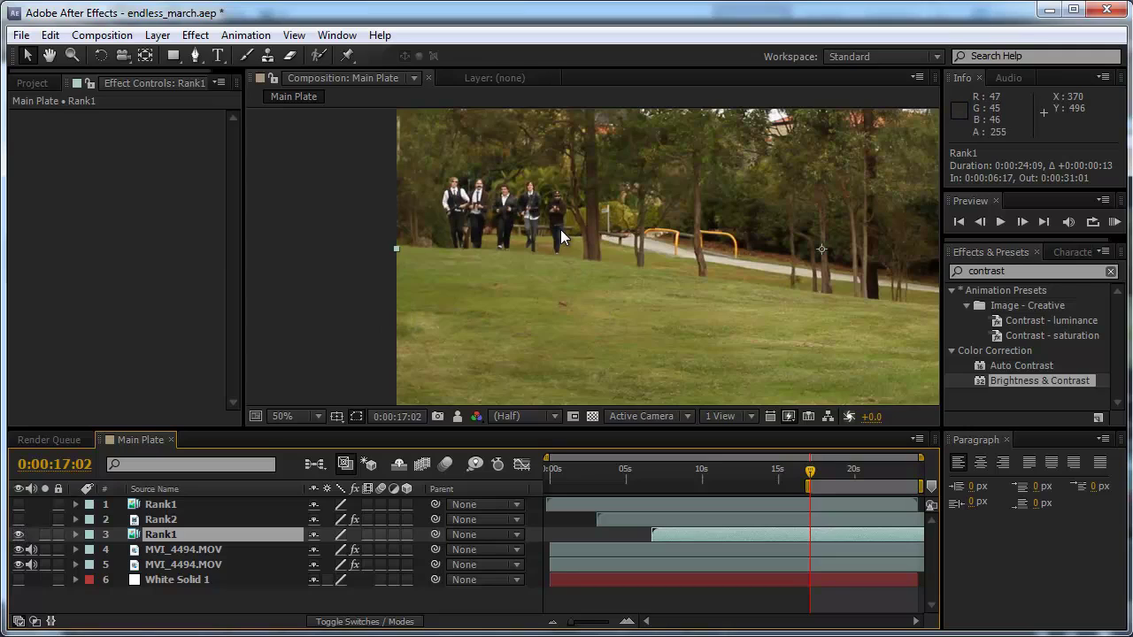
left_click_drag(18, 521, 19, 505)
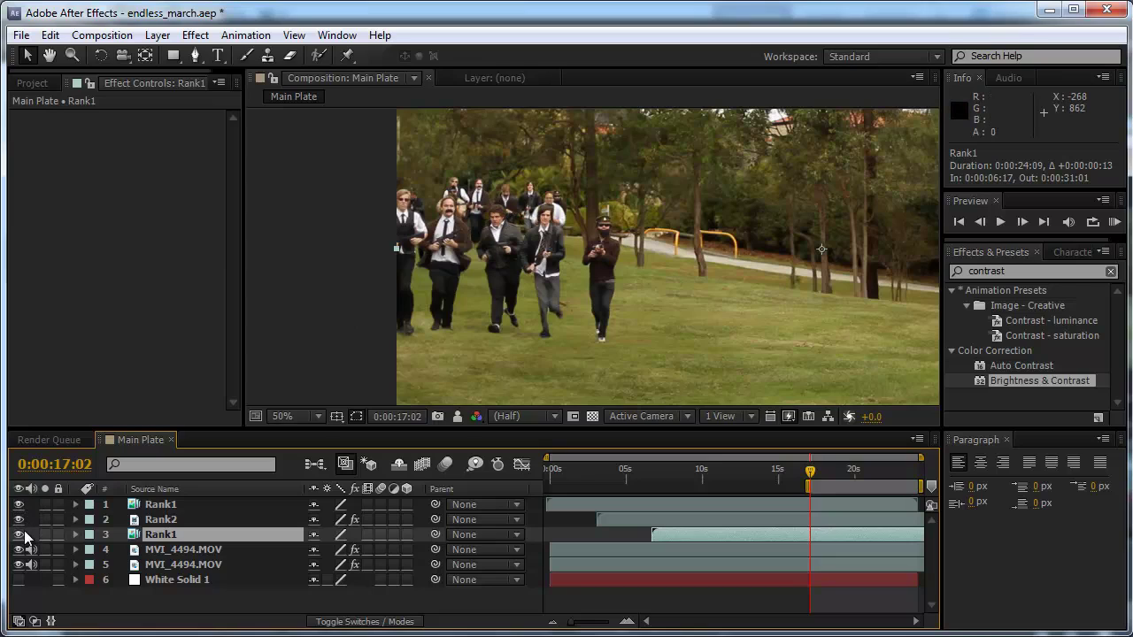
left_click_drag(18, 505, 18, 520)
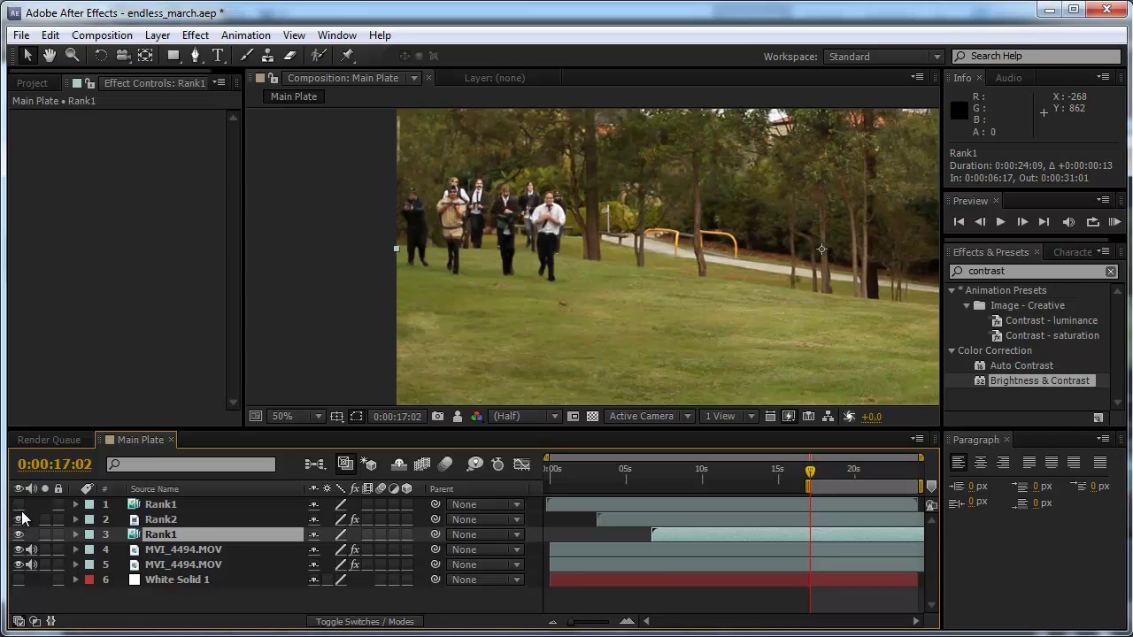
Duplicate the Rank2 layer, placing the copy beneath the lower Rank1 with its start at 0:00:10:04.
left_click(178, 523)
key("ctrl+d")
left_click_drag(177, 523, 175, 557)
left_click_drag(604, 553, 716, 552)
Duplicate the lower Rank1 layer, placing the copy beneath the lowest Rank2 with its start at 0:00:14:15.
left_click(127, 535)
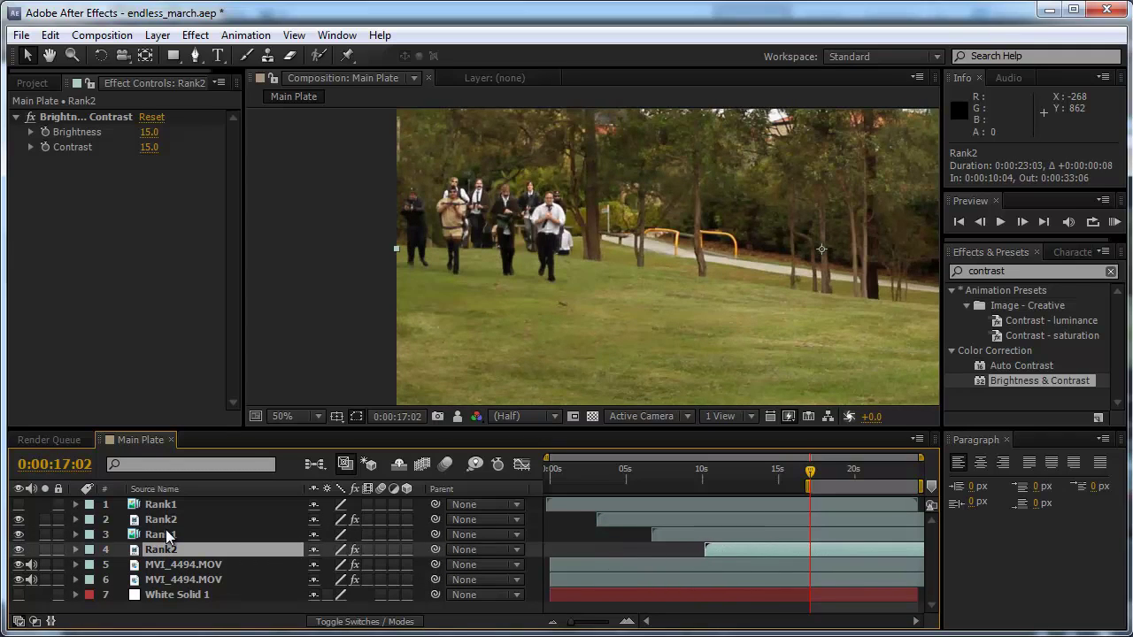
key("ctrl+d")
left_click_drag(133, 535, 164, 566)
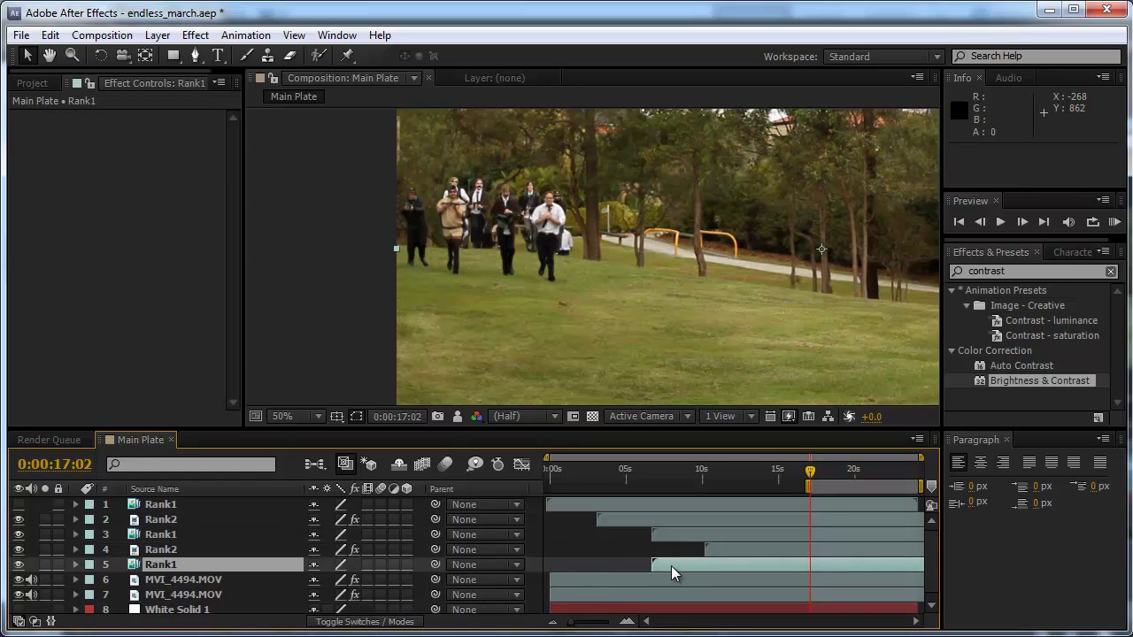
left_click_drag(670, 563, 789, 563)
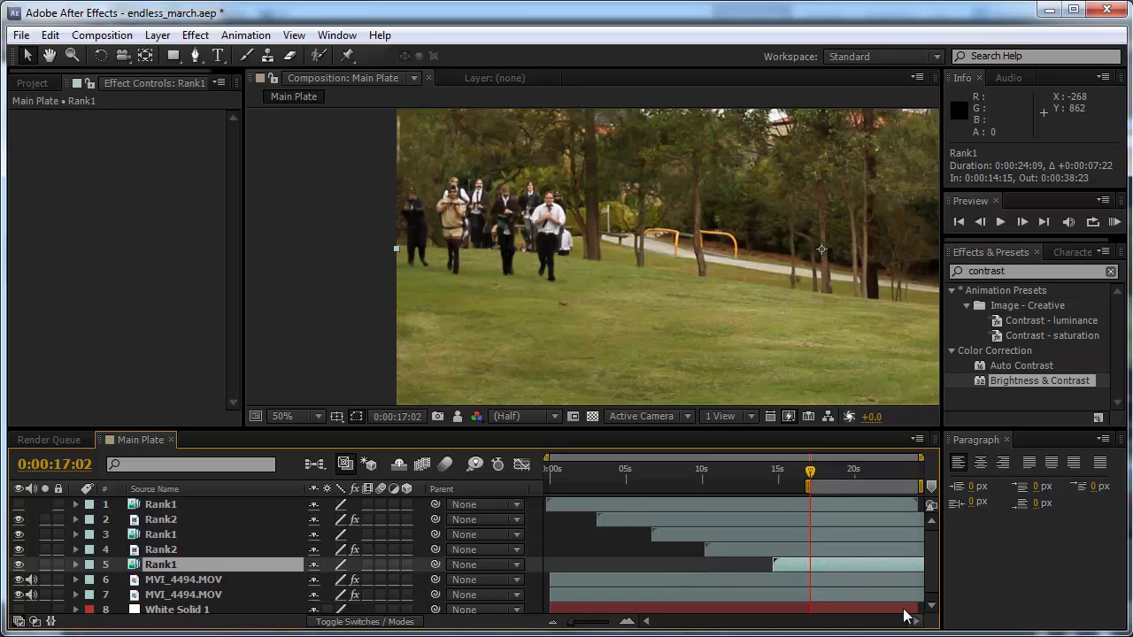
Move the current time to 0:00:24:03 and show the top Rank1 layer.
left_click_drag(811, 472, 934, 488)
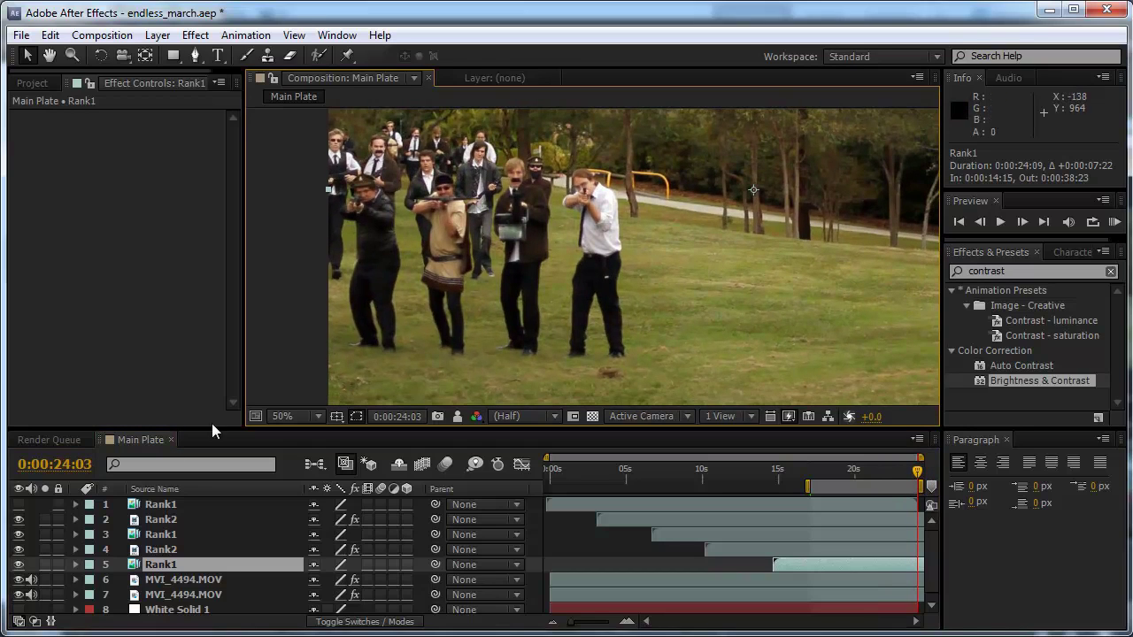
left_click(19, 505)
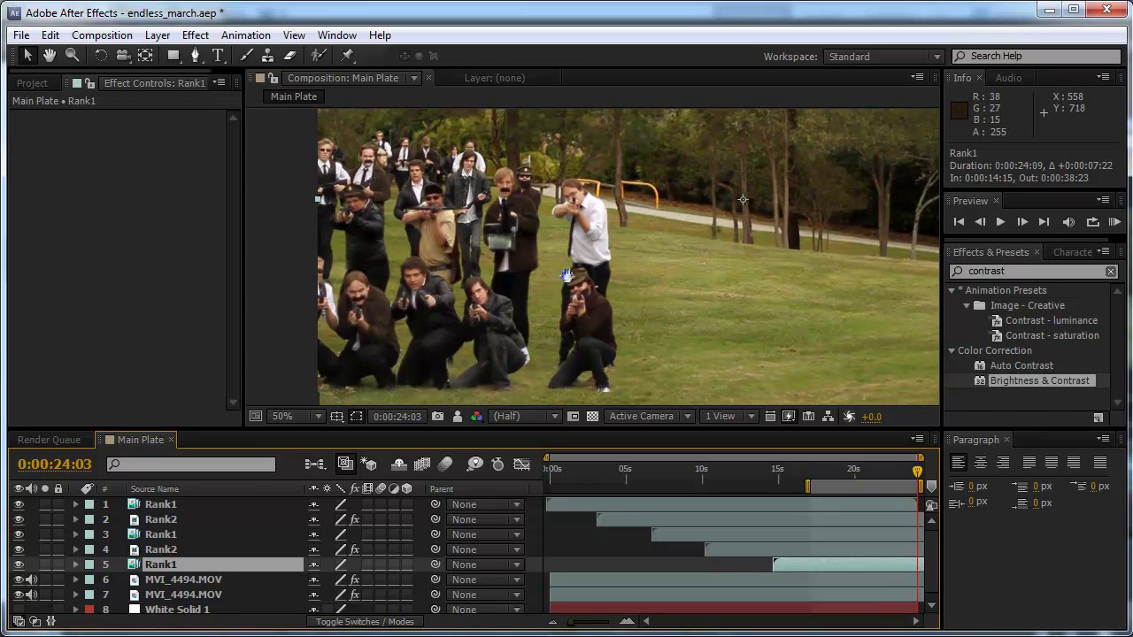
Duplicate the lower Rank2 layer, placing the copy beneath the lowest Rank1 with its start at 0:00:18:21.
left_click(144, 550)
key("ctrl+d")
left_click_drag(157, 556, 672, 582)
left_click_drag(740, 583, 875, 576)
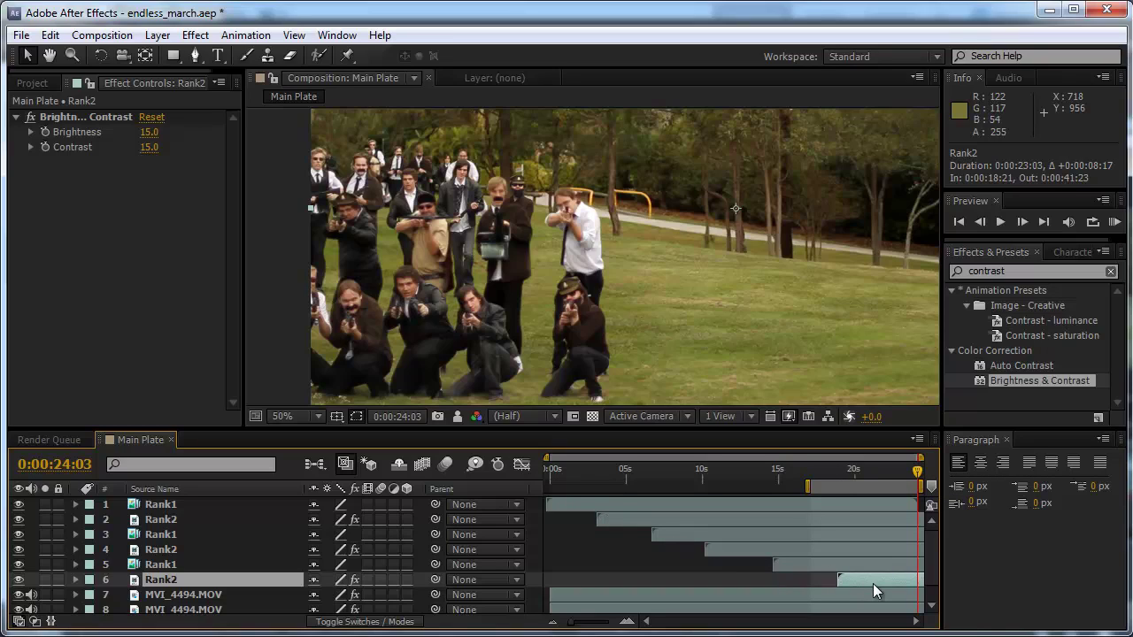
Hide all six Rank1 and Rank2 layers in the Main Plate composition.
scroll(286, 291, "down", 2)
left_click_drag(498, 277, 430, 310)
left_click(311, 302)
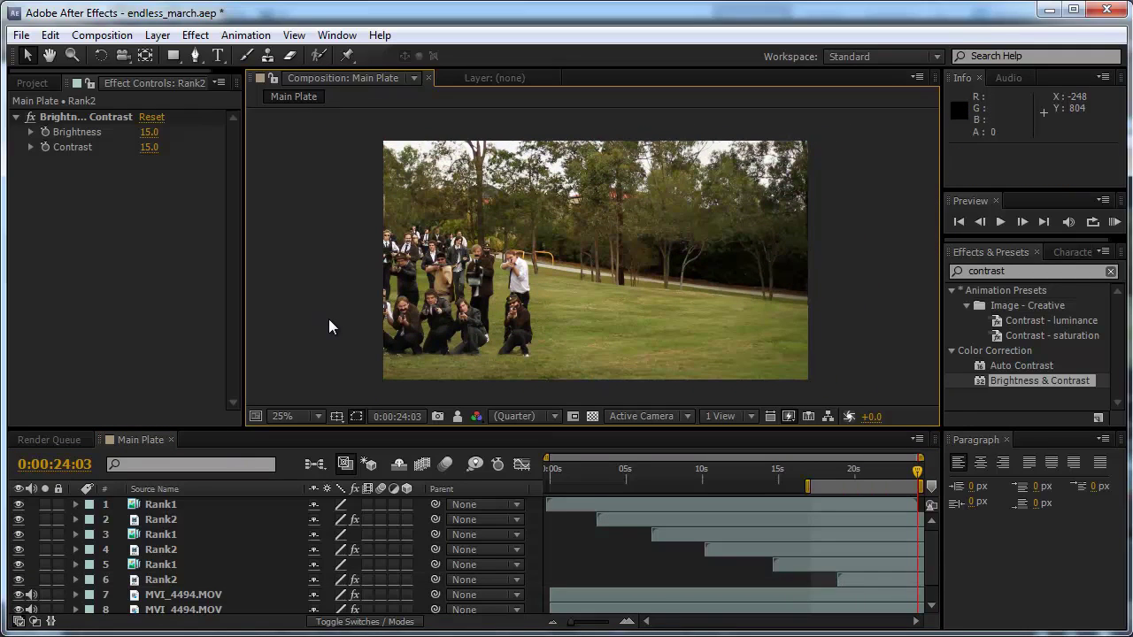
key("ctrl+0")
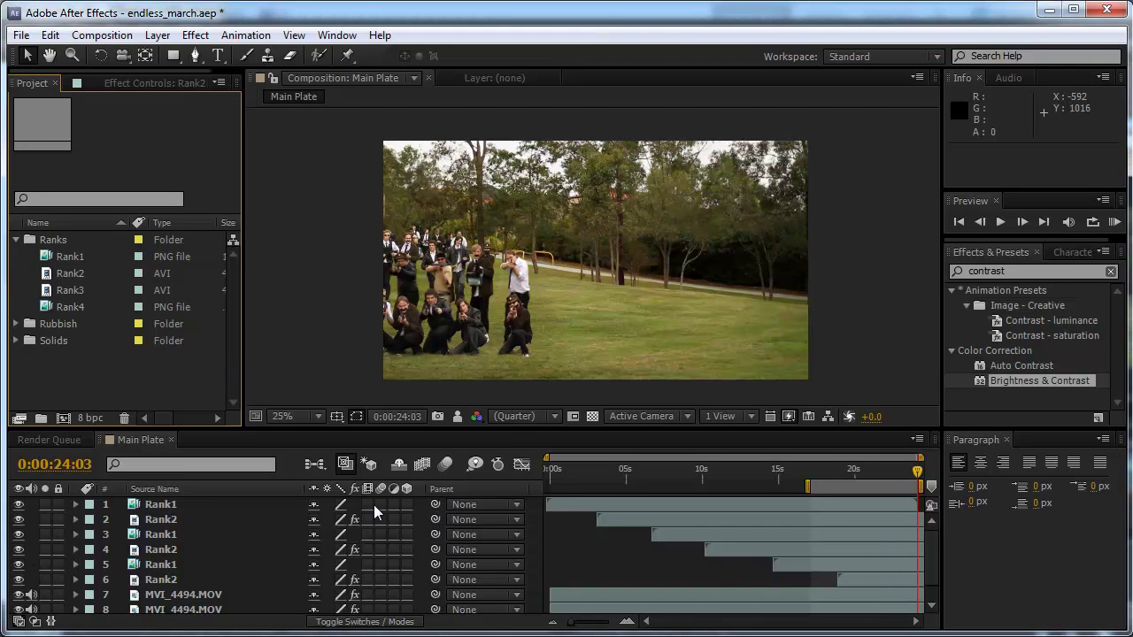
left_click(935, 557)
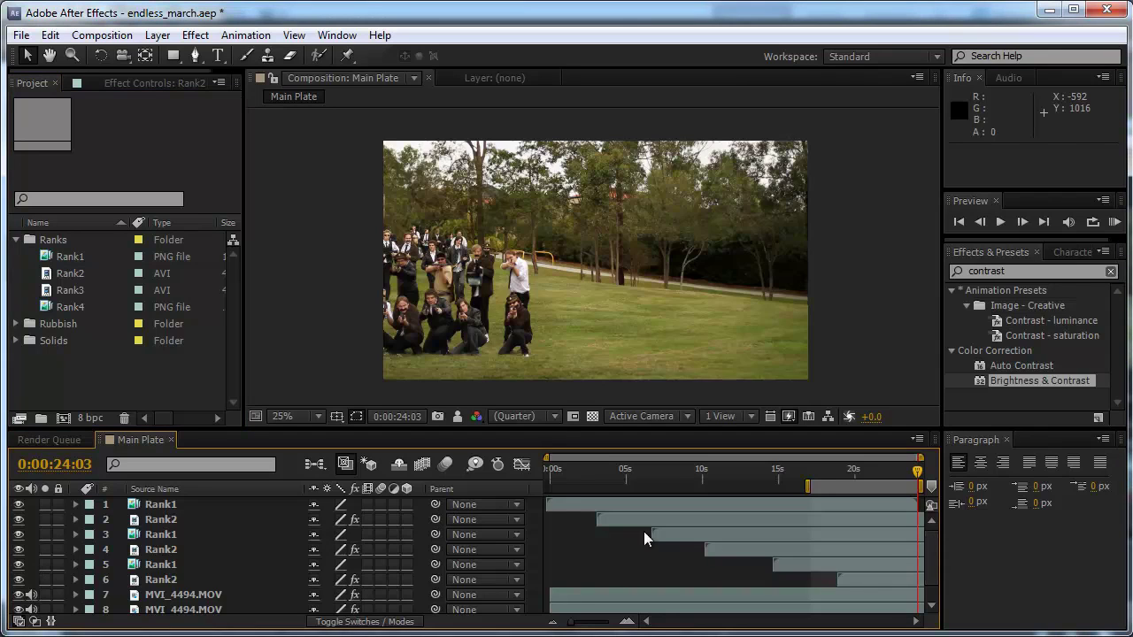
left_click_drag(23, 581, 19, 513)
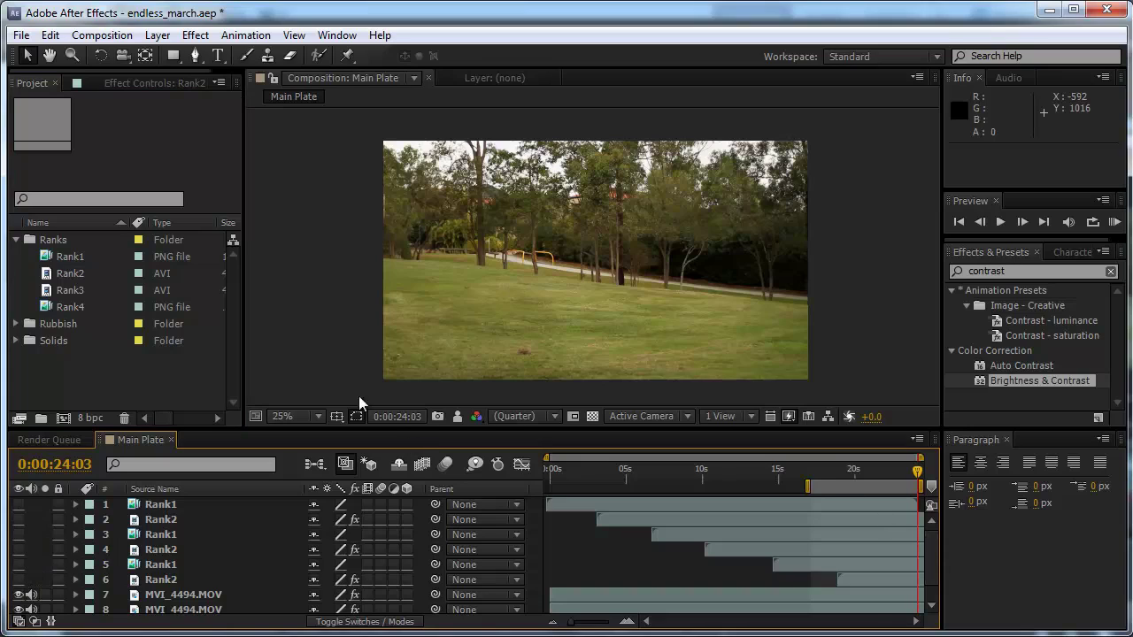
Add the Rank3 footage beneath the lowest Rank2 layer and align its end with the current time, 0:00:24:03.
left_click_drag(52, 292, 149, 590)
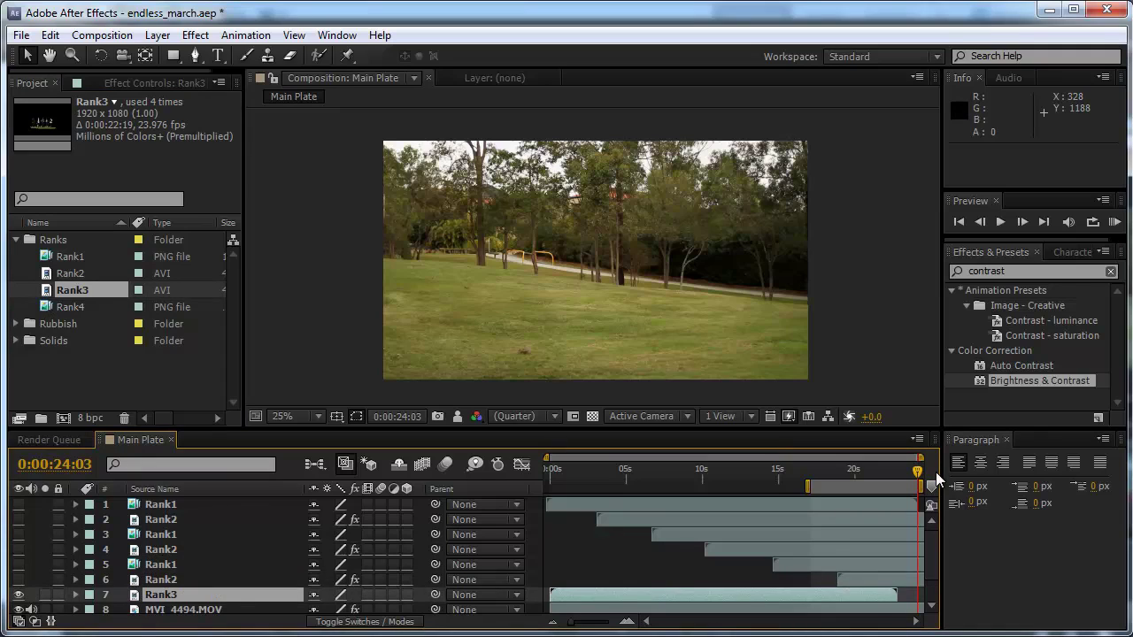
key("]")
left_click_drag(564, 333, 503, 277)
key("period")
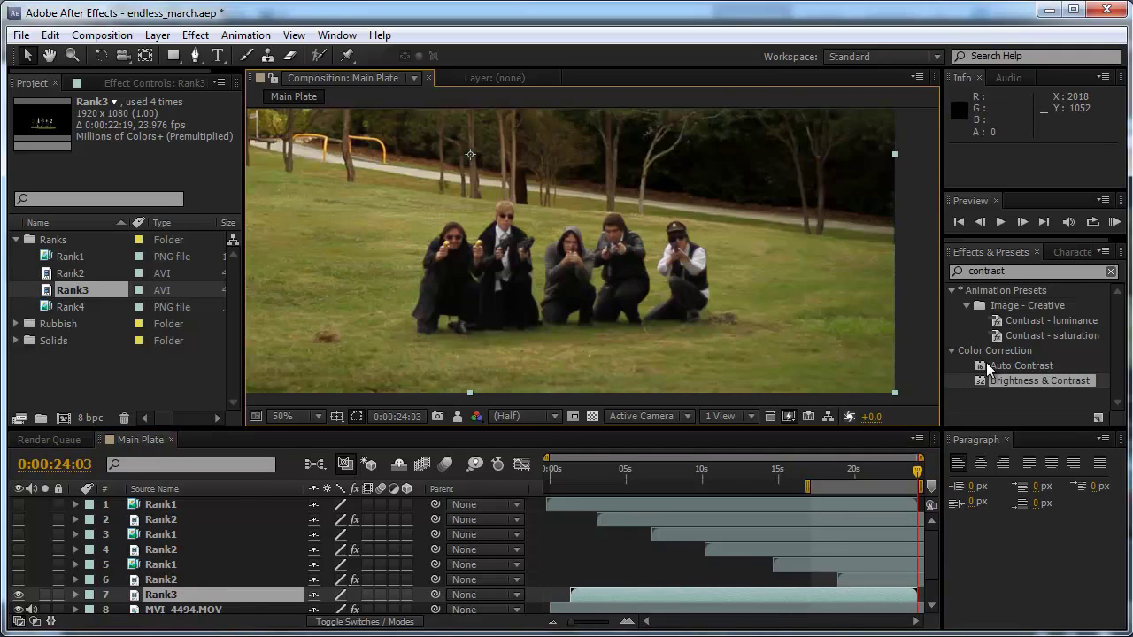
left_click_drag(496, 261, 430, 274)
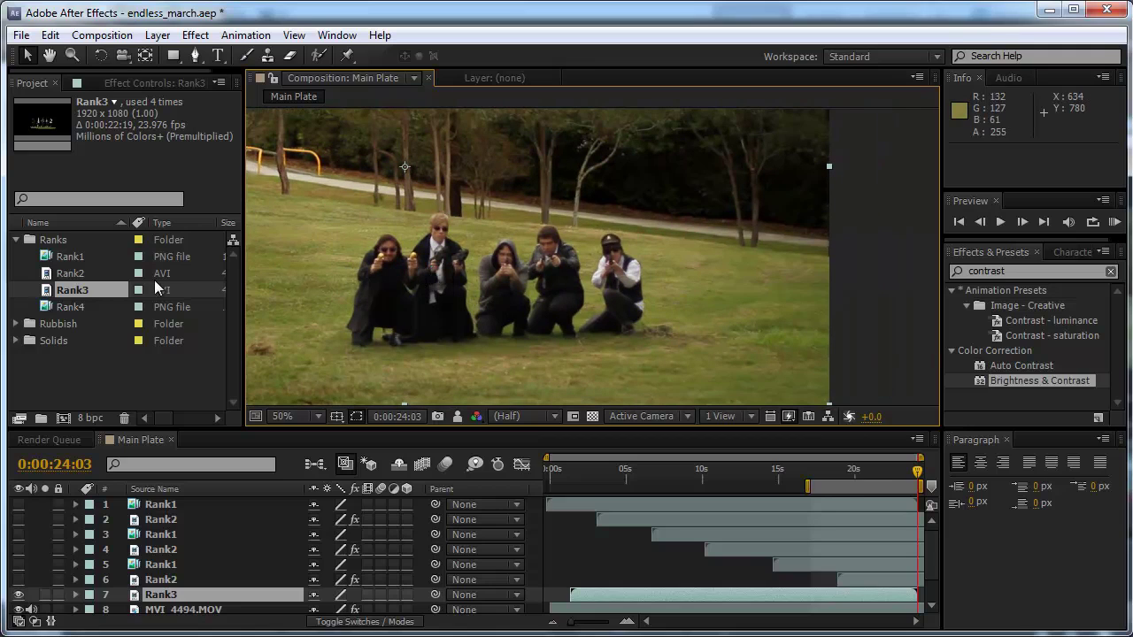
Add the Rank4 footage beneath the Rank3 layer and scrub the last seconds to check how both rows line up.
left_click(73, 306)
left_click_drag(50, 306, 168, 588)
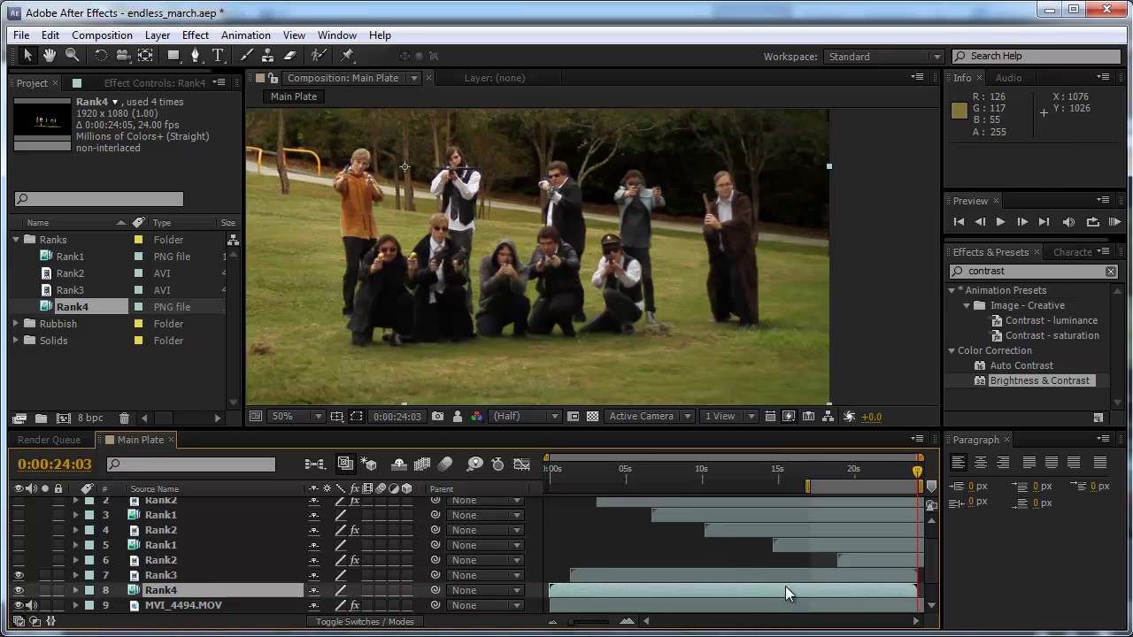
left_click(891, 475)
left_click_drag(891, 475, 868, 474)
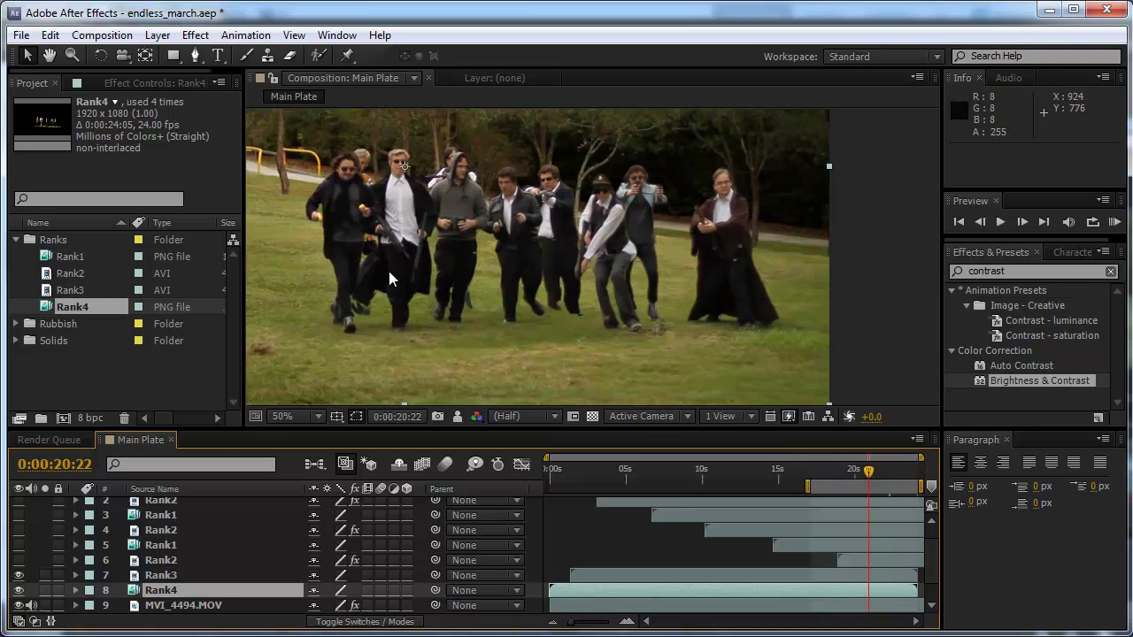
left_click_drag(870, 470, 945, 472)
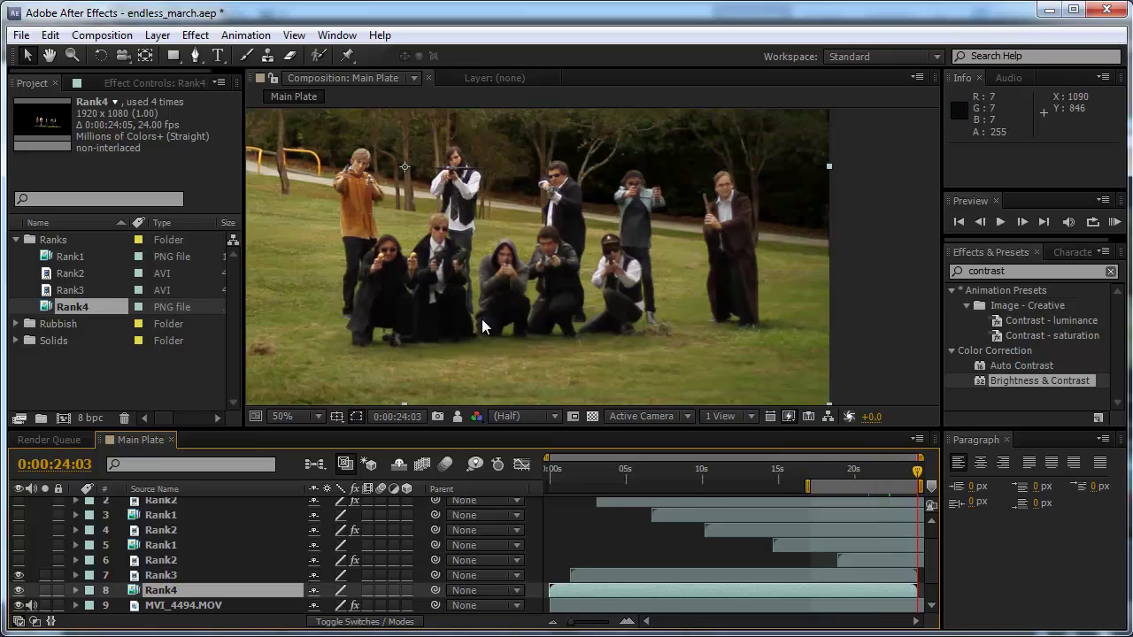
Shift the Rank4 layer to start at 0:00:02:08 and check its spacing behind Rank3 near the end of the shot.
left_click(877, 475)
left_click(856, 473)
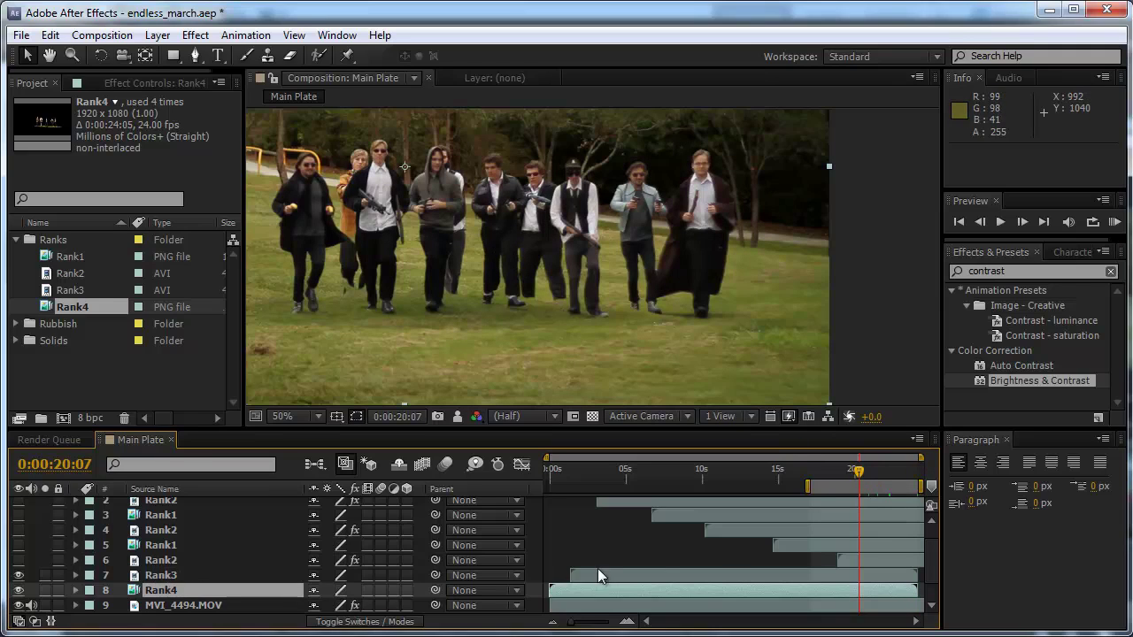
left_click_drag(782, 588, 819, 587)
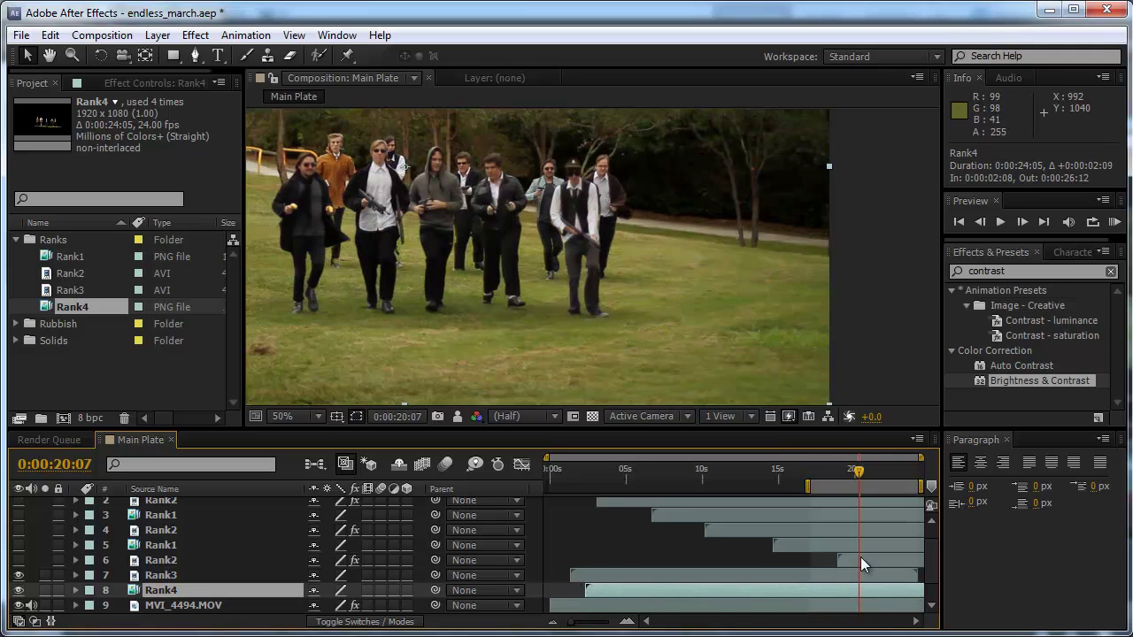
left_click_drag(858, 471, 940, 484)
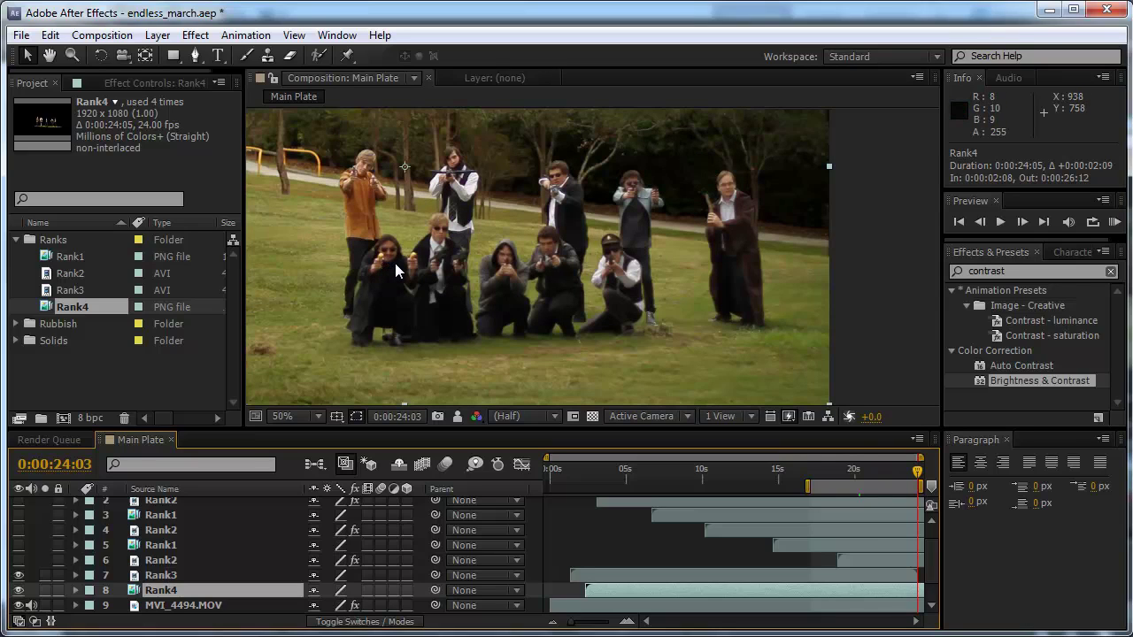
left_click(849, 463)
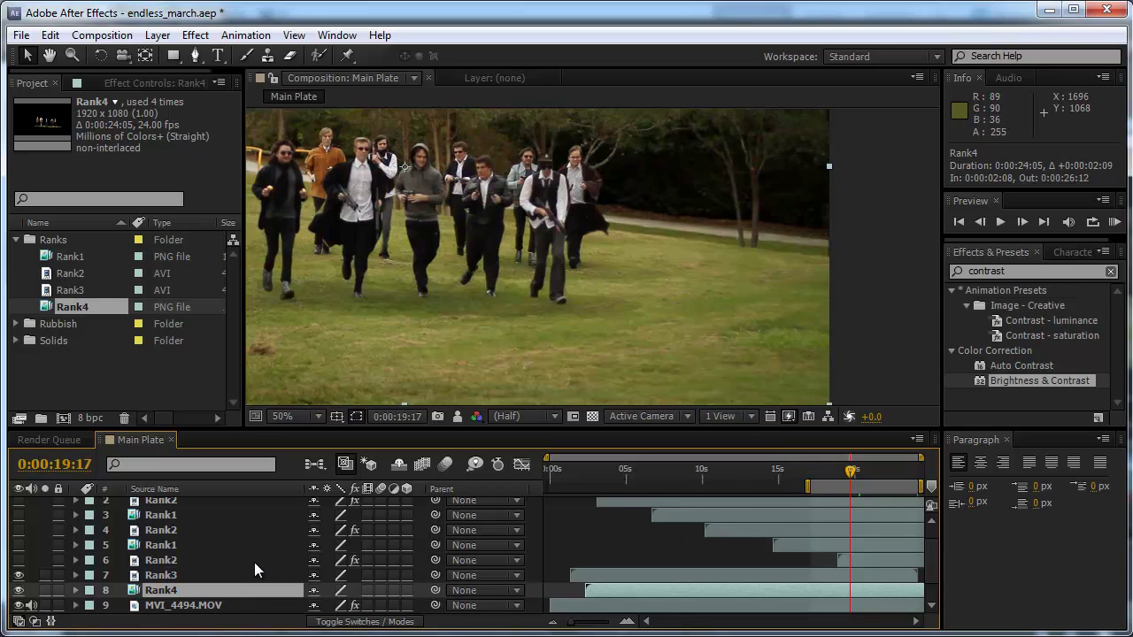
Duplicate the Rank3 layer, place the copy beneath Rank4 and shift it to start at 0:00:07:16.
left_click(161, 576)
key("ctrl+d")
mouse_move(166, 577)
left_mouse_down()
mouse_move(171, 613)
mouse_move(169, 558)
left_mouse_up()
left_click_drag(630, 561, 721, 562)
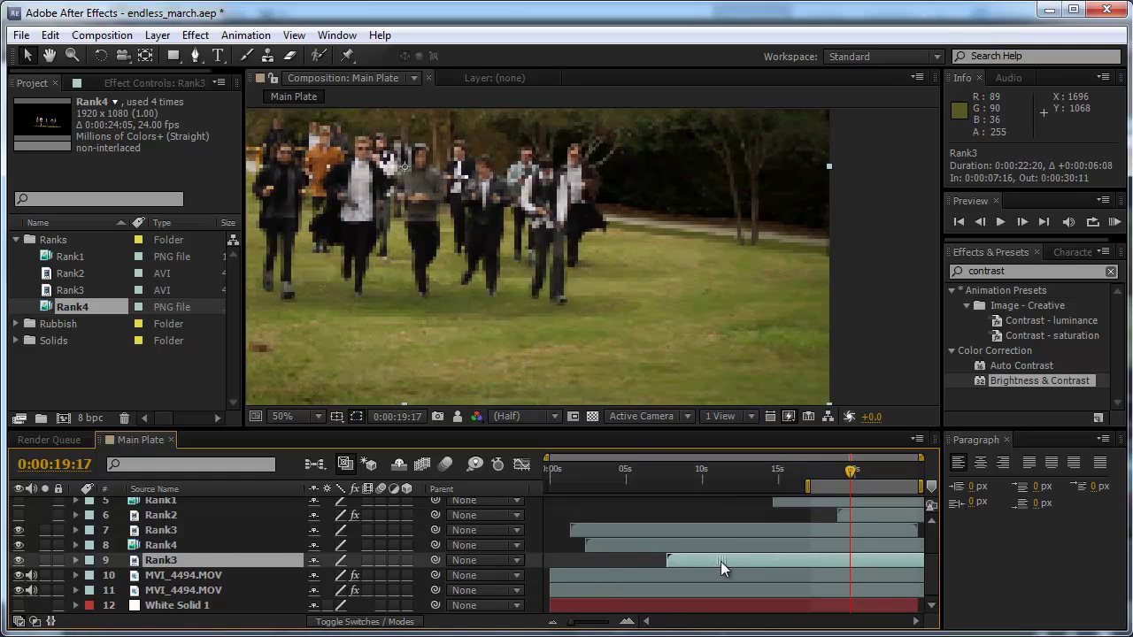
Duplicate the Rank4 layer, place the copy beneath the lower Rank3 layer and shift it to start near the 10-second mark.
left_click(155, 543)
key("ctrl+d")
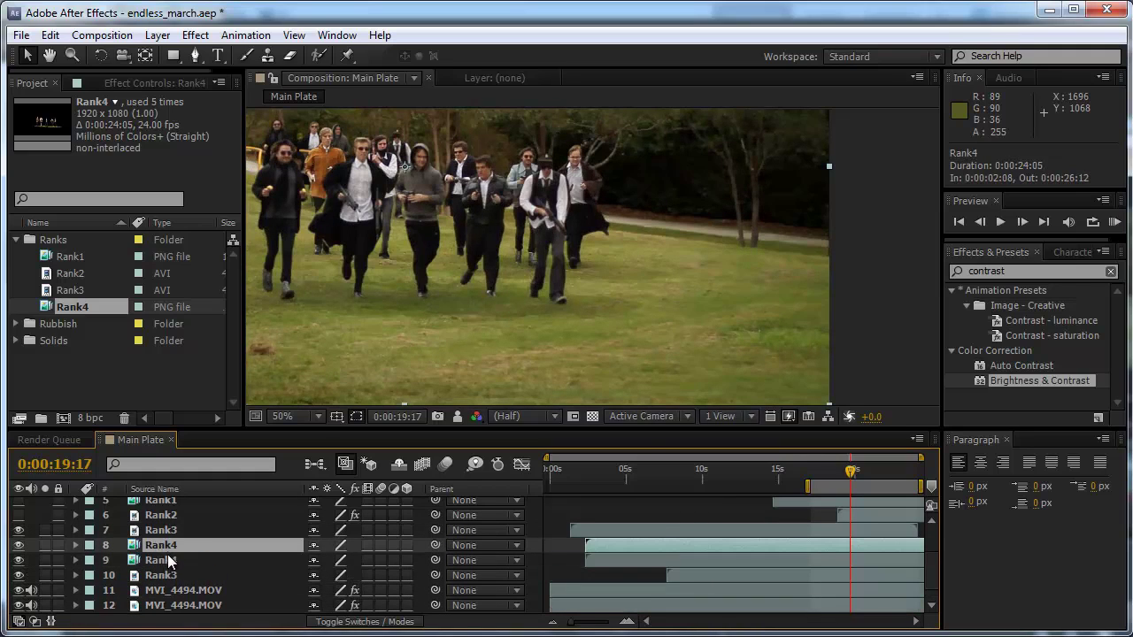
left_click_drag(167, 550, 168, 580)
left_click_drag(657, 580, 761, 574)
Duplicate the lower Rank3 layer, place the copy beneath the lowest Rank4 layer and shift it to start at 0:00:14:23.
left_click(190, 560)
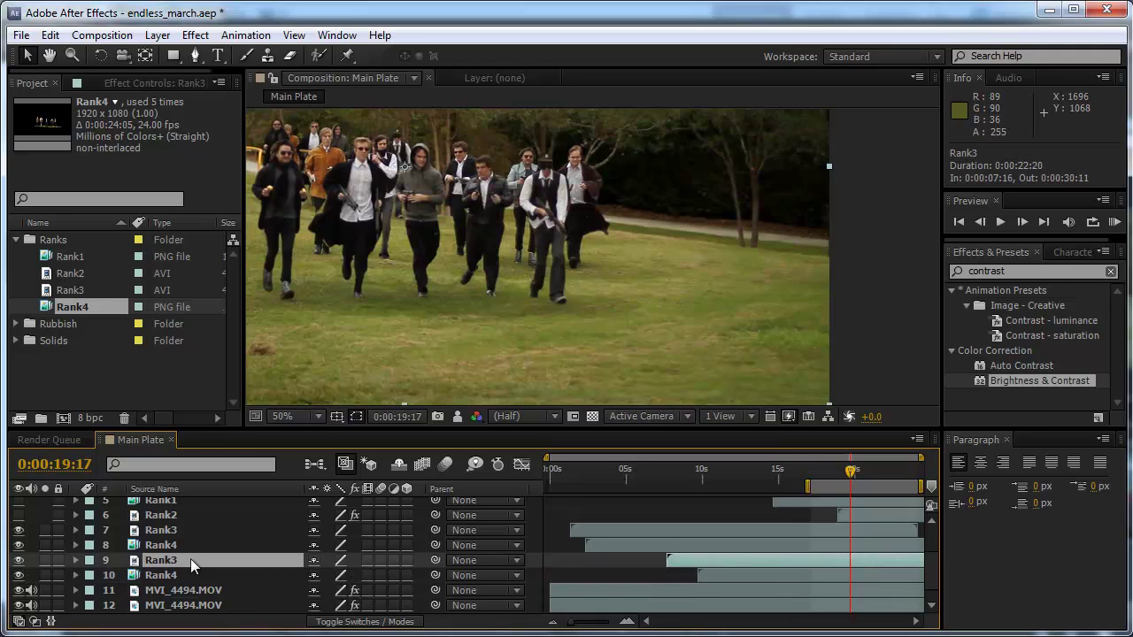
key("ctrl+d")
left_click_drag(182, 561, 182, 592)
left_click_drag(672, 593, 785, 596)
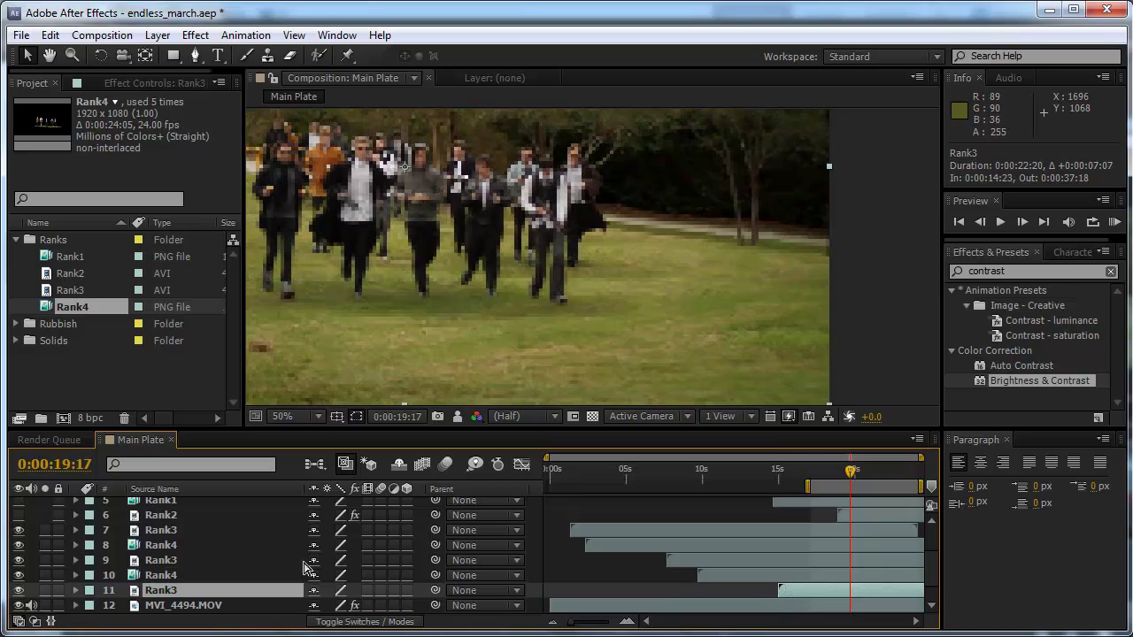
Duplicate the lower Rank4 layer, place the copy beneath the lowest Rank3 layer and shift it to start at 0:00:19:01.
left_click(190, 575)
key("ctrl+d")
scroll(177, 549, "down", 1)
left_click_drag(173, 535, 174, 565)
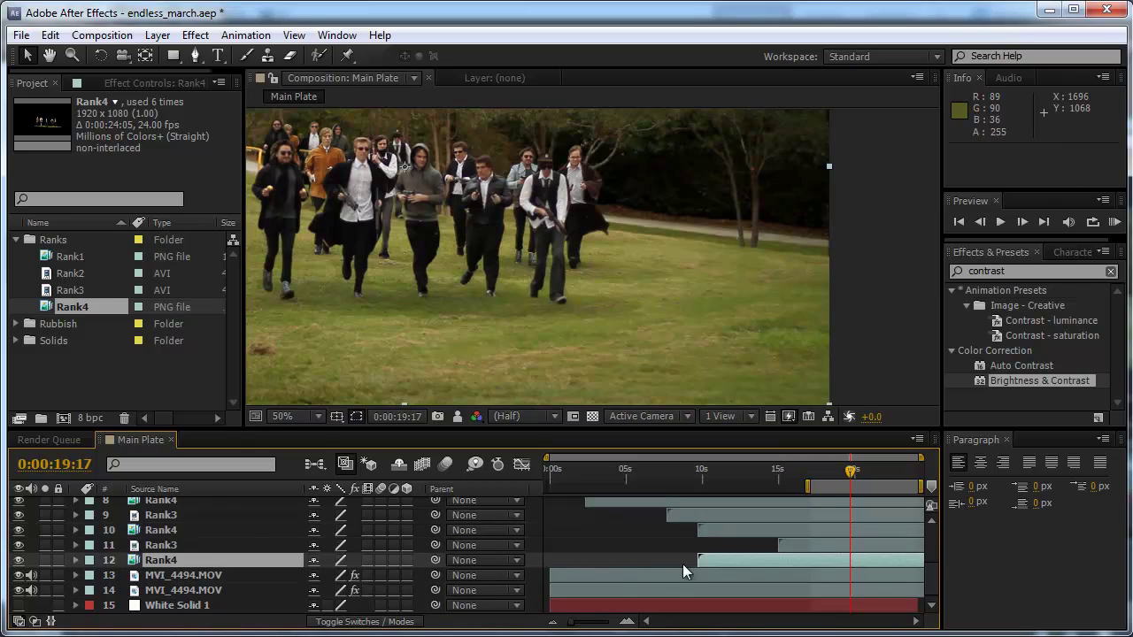
left_click_drag(701, 560, 848, 560)
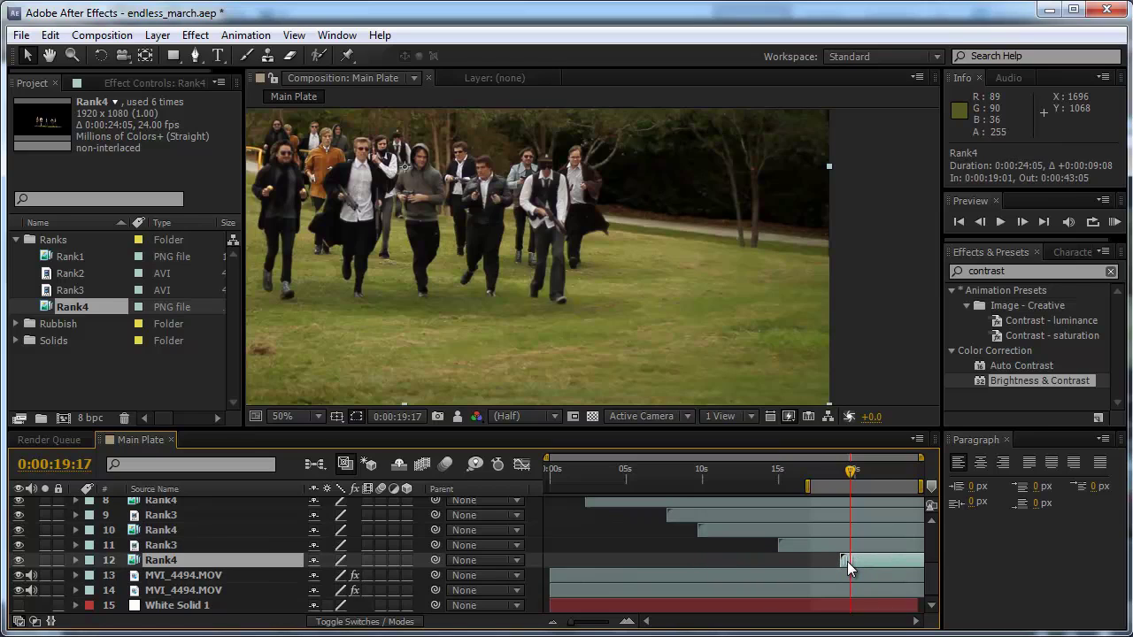
At the final frame, 0:00:24:03, shift the lowest Rank3 layer to start at 0:00:15:16 and check the row spacing.
left_click(927, 474)
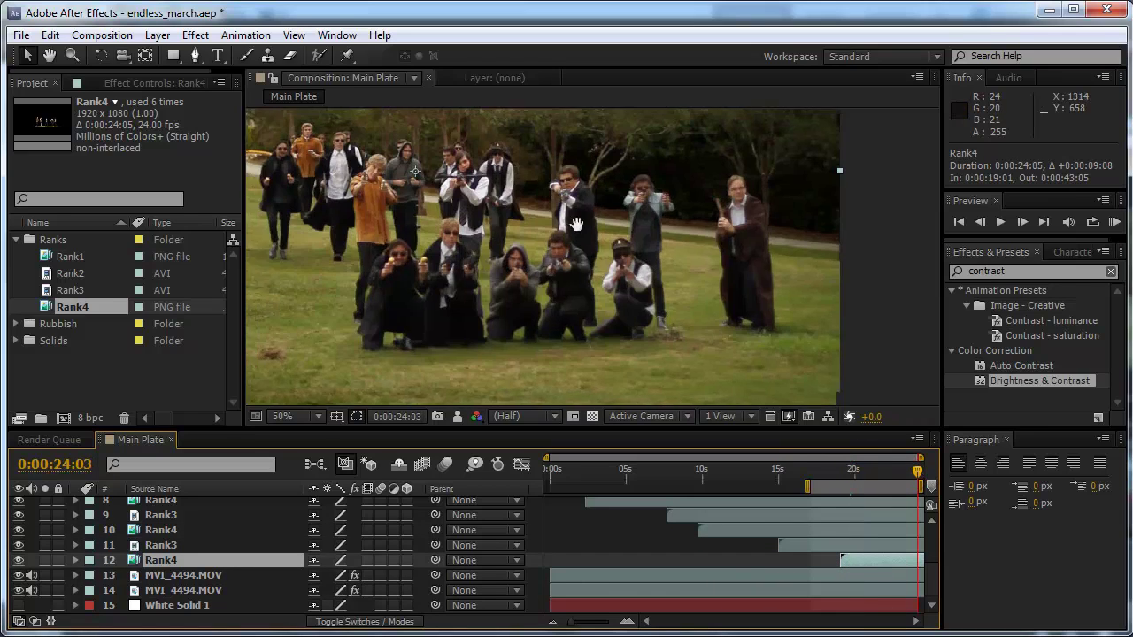
left_click_drag(817, 545, 829, 544)
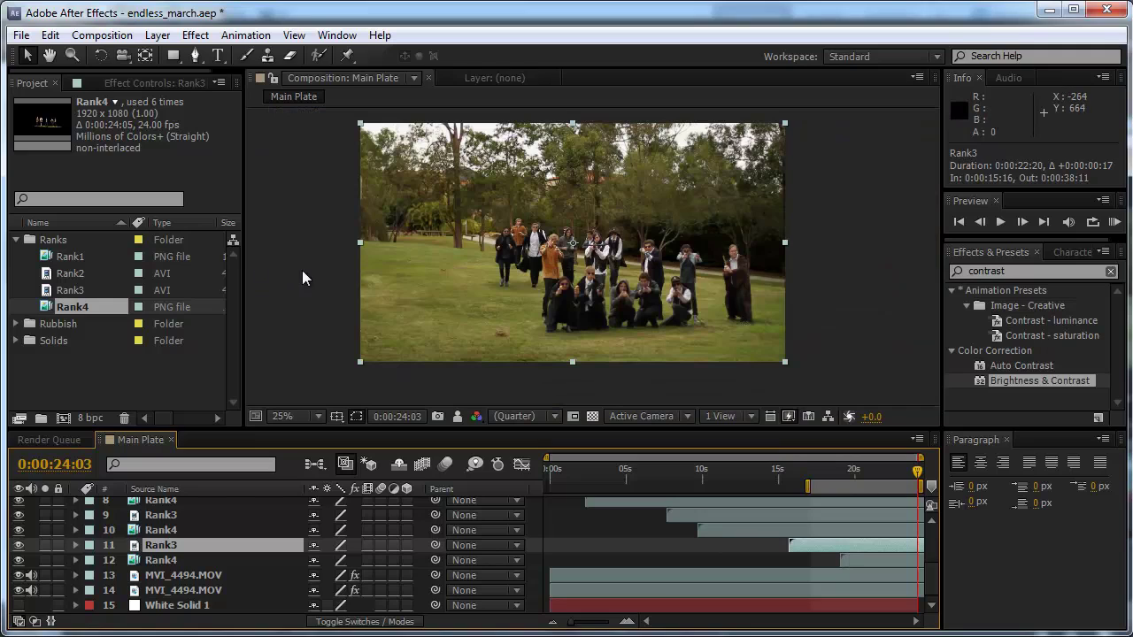
left_click(301, 277)
key(".")
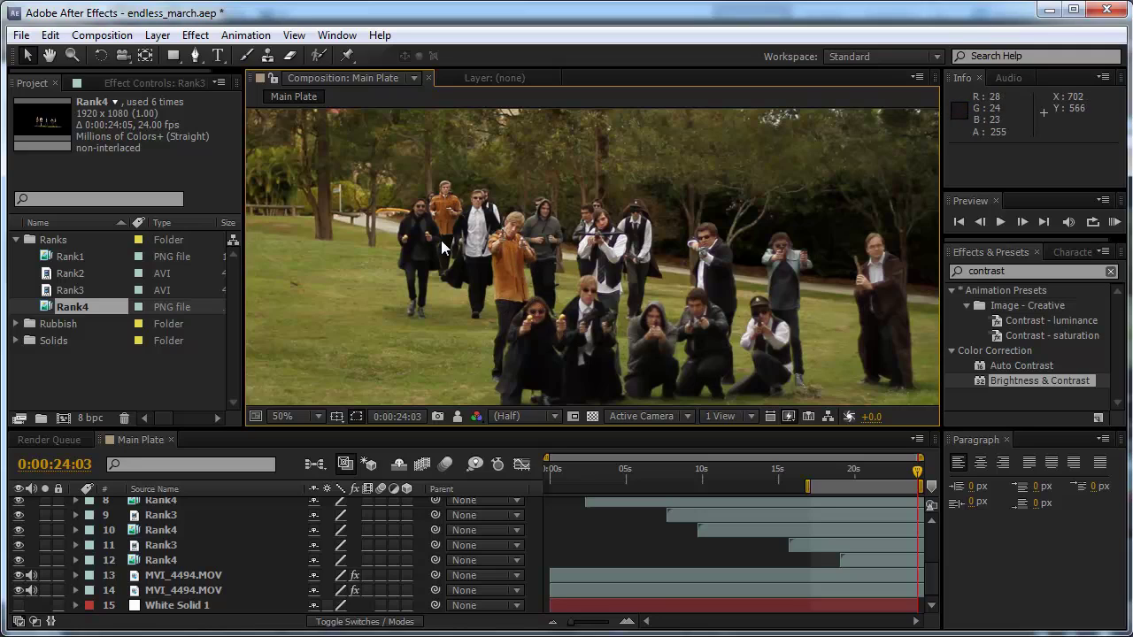
Make all six Rank1 and Rank2 layers visible again and inspect the combined army at the final frame.
scroll(31, 534, "up", 3)
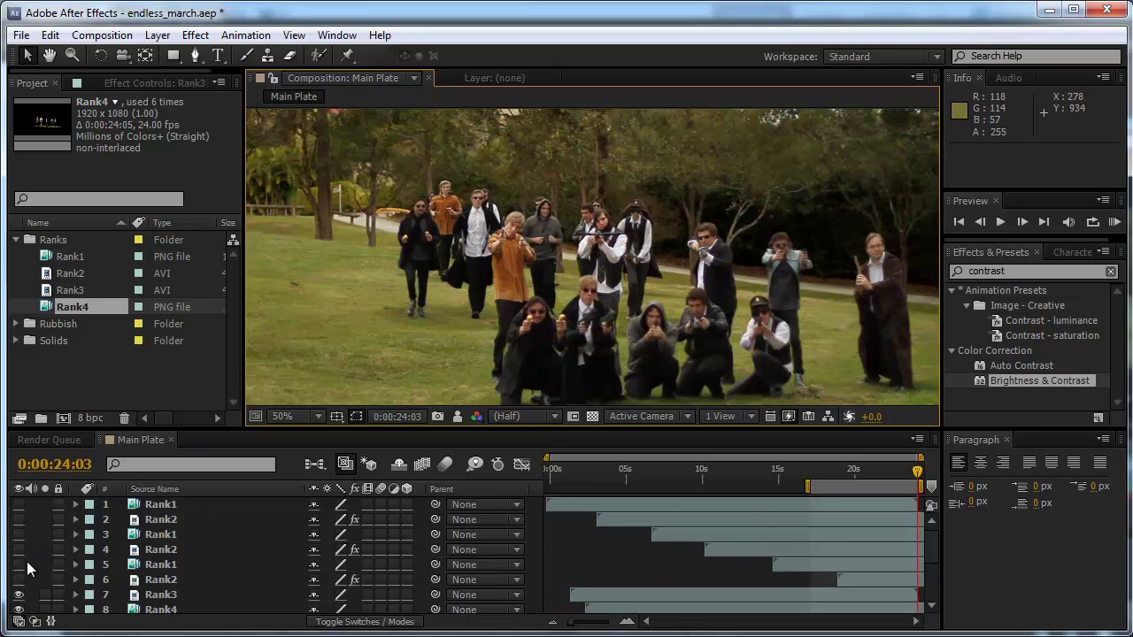
left_click_drag(24, 581, 19, 504)
scroll(466, 278, "down", 2)
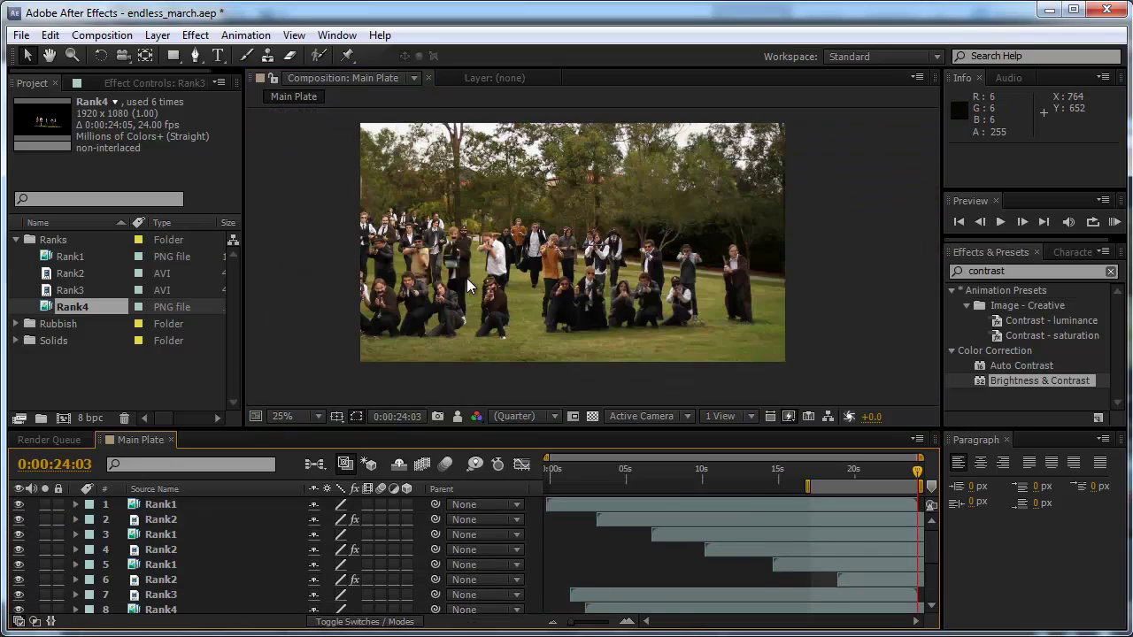
scroll(467, 278, "up", 2)
left_click_drag(460, 271, 484, 322)
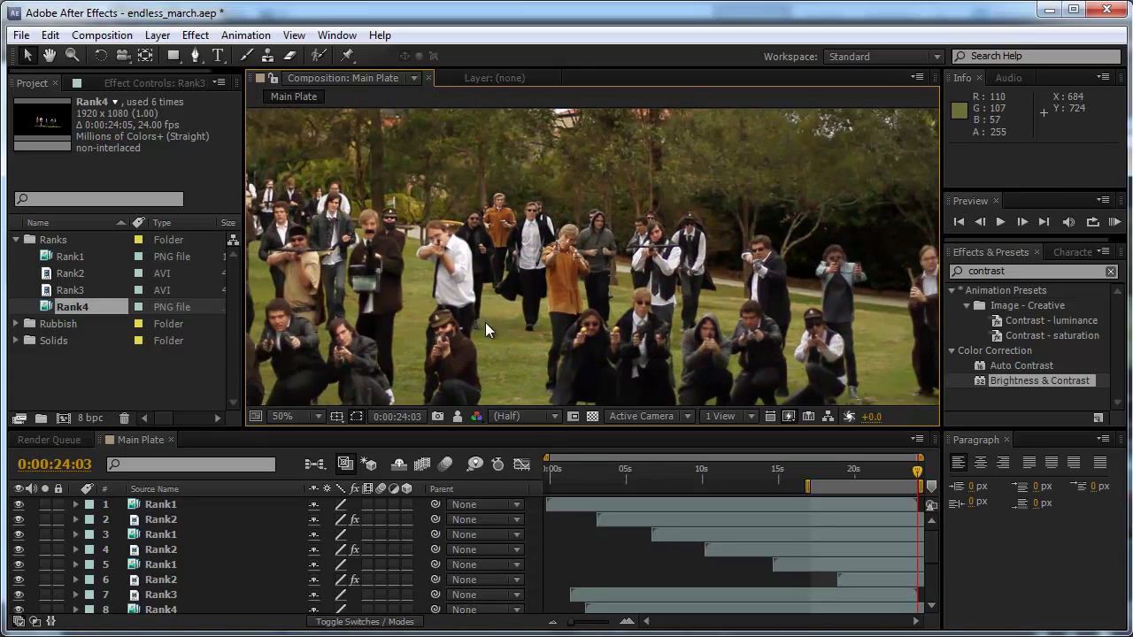
scroll(485, 322, "down", 2)
Bring the MVI_4499.MOV footage into the Ranks folder and rename it Rank5.
left_click(189, 180)
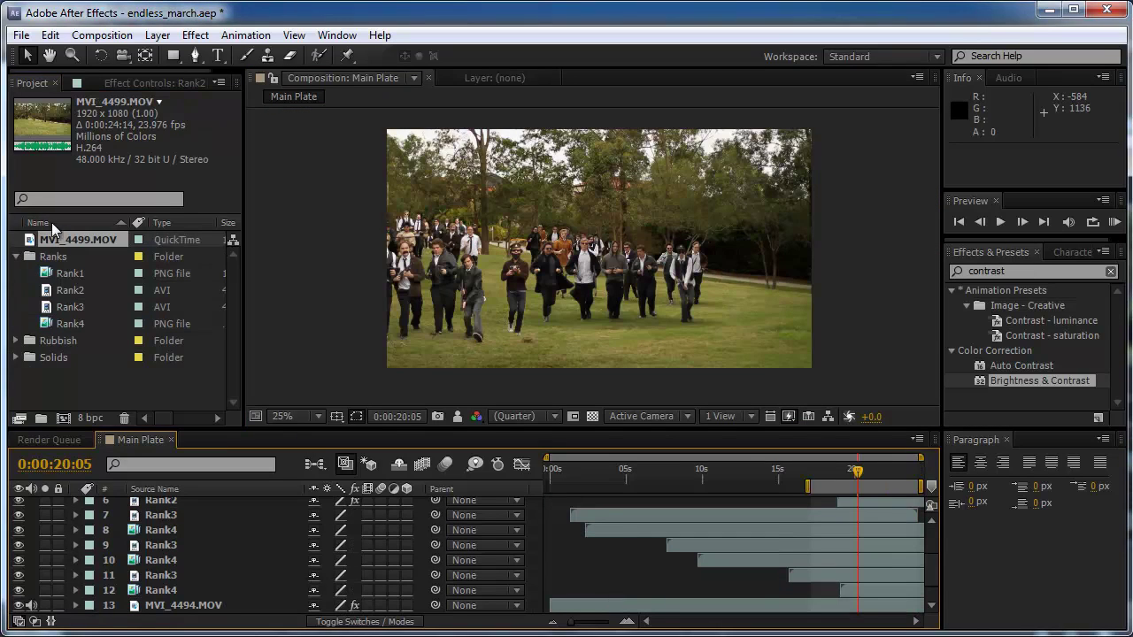
left_click_drag(68, 245, 53, 256)
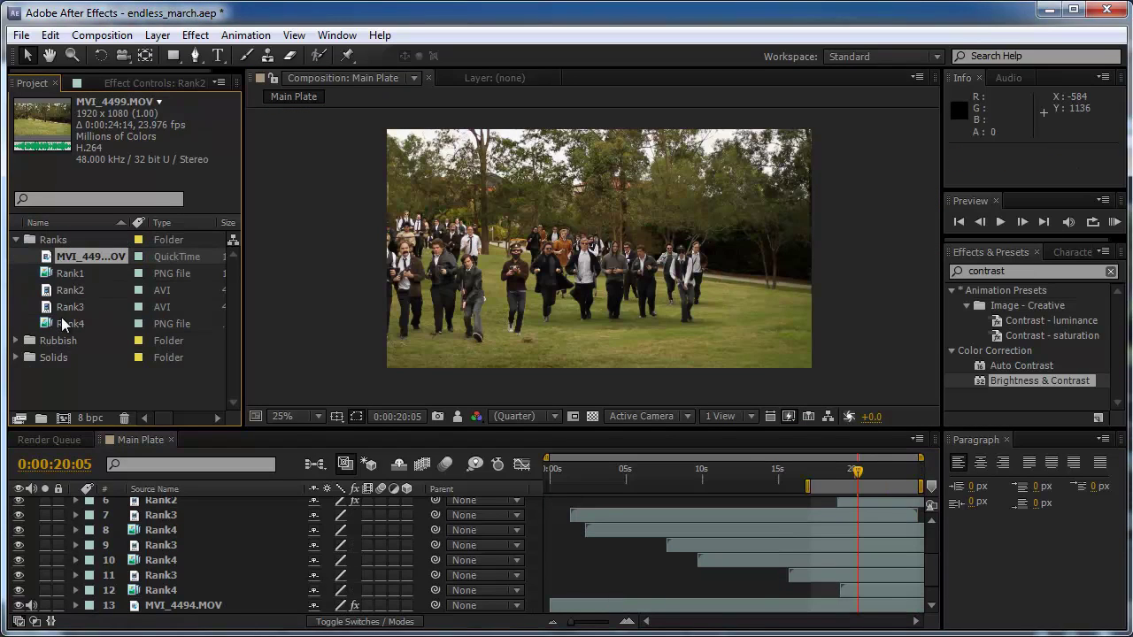
key("Return")
type("Rank5")
key("Return")
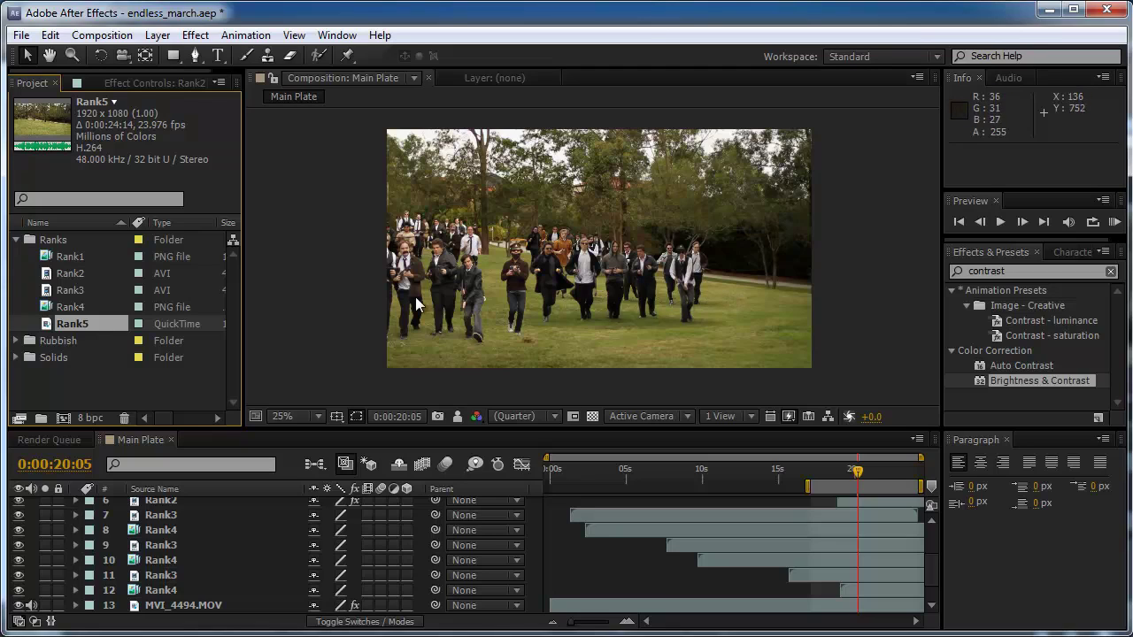
Add the Rank5 footage beneath the lowest Rank4 layer and shift it to start at 0:00:06:08.
left_click_drag(73, 323, 163, 606)
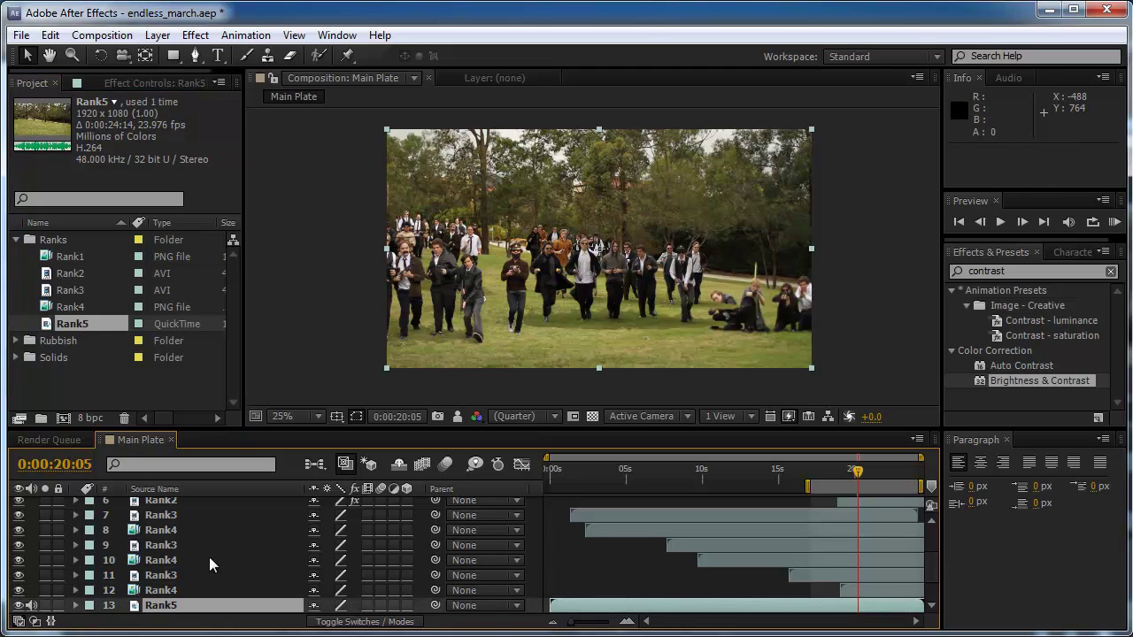
left_click_drag(757, 316, 650, 245)
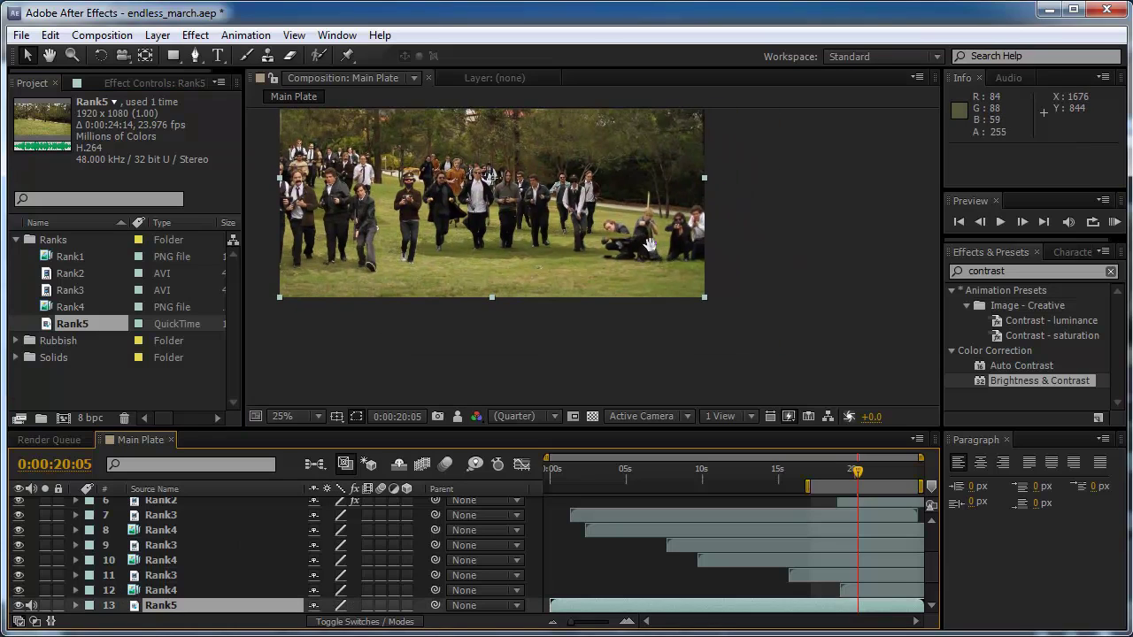
left_click_drag(567, 262, 567, 294)
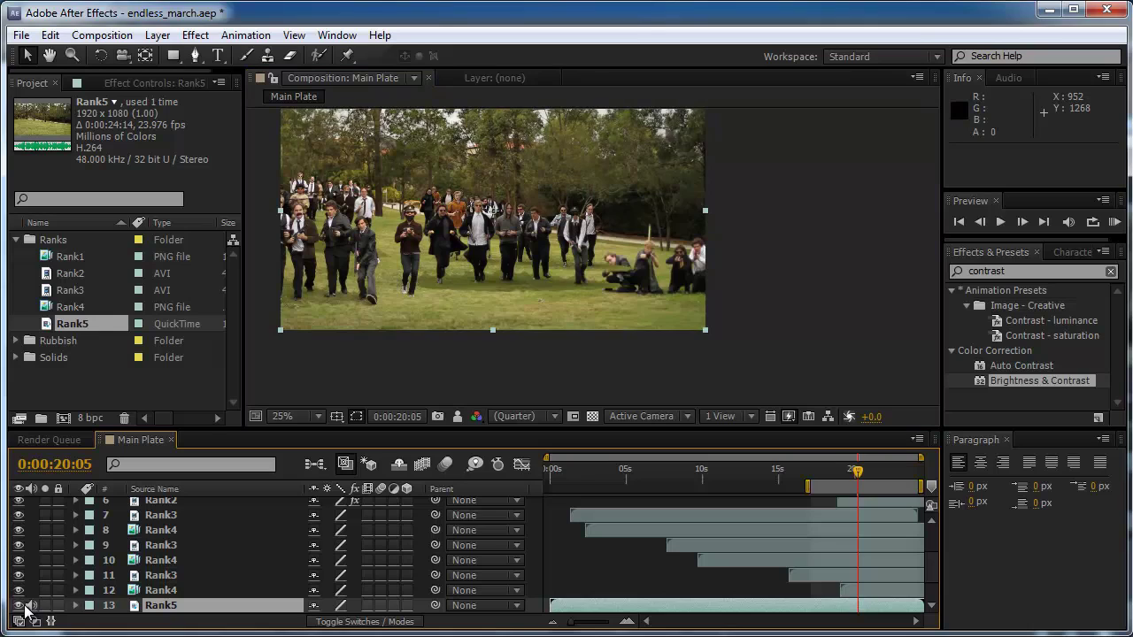
left_click_drag(754, 609, 816, 611)
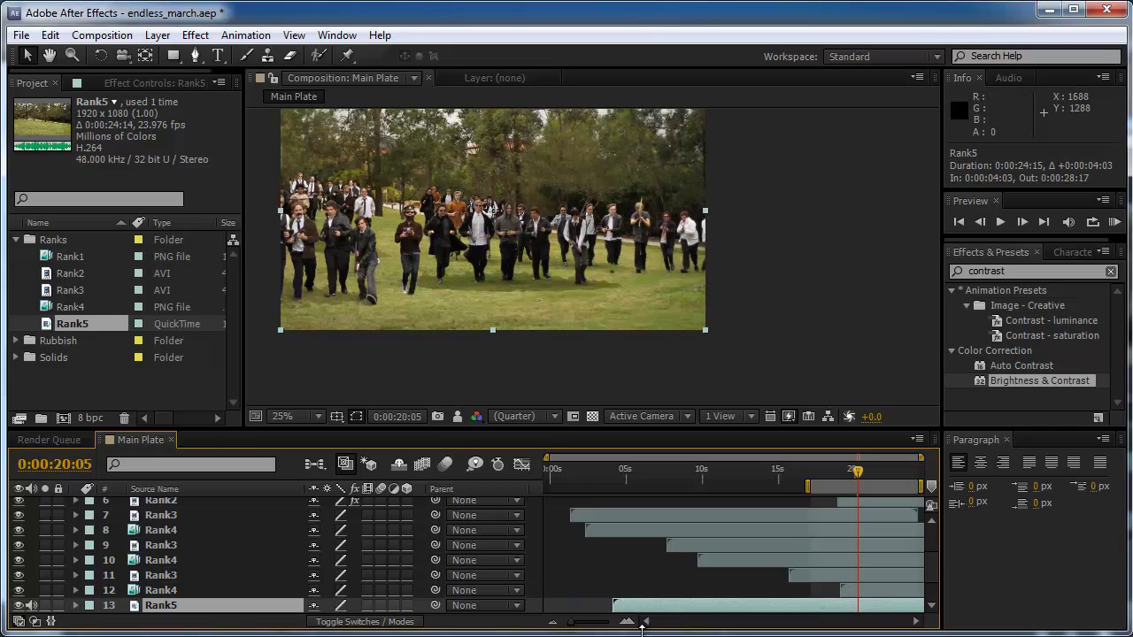
left_click_drag(661, 610, 707, 599)
Check Rank5 against the front rows at the final frame and shift the layer to start at 0:00:08:06.
key("Page_Down")
key("Page_Down")
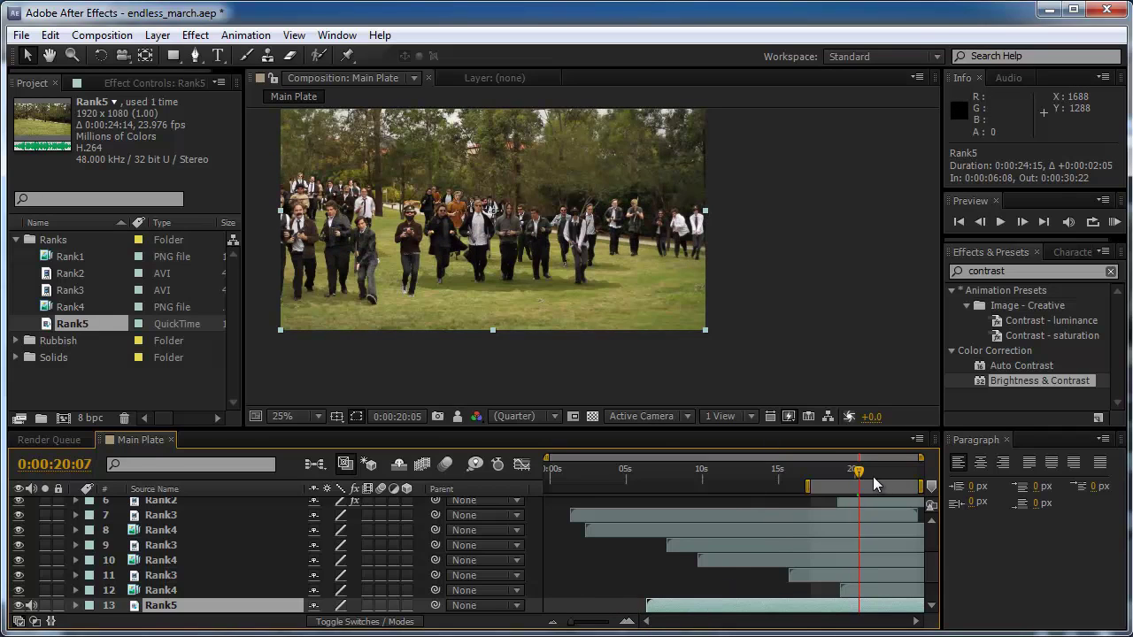
key("End")
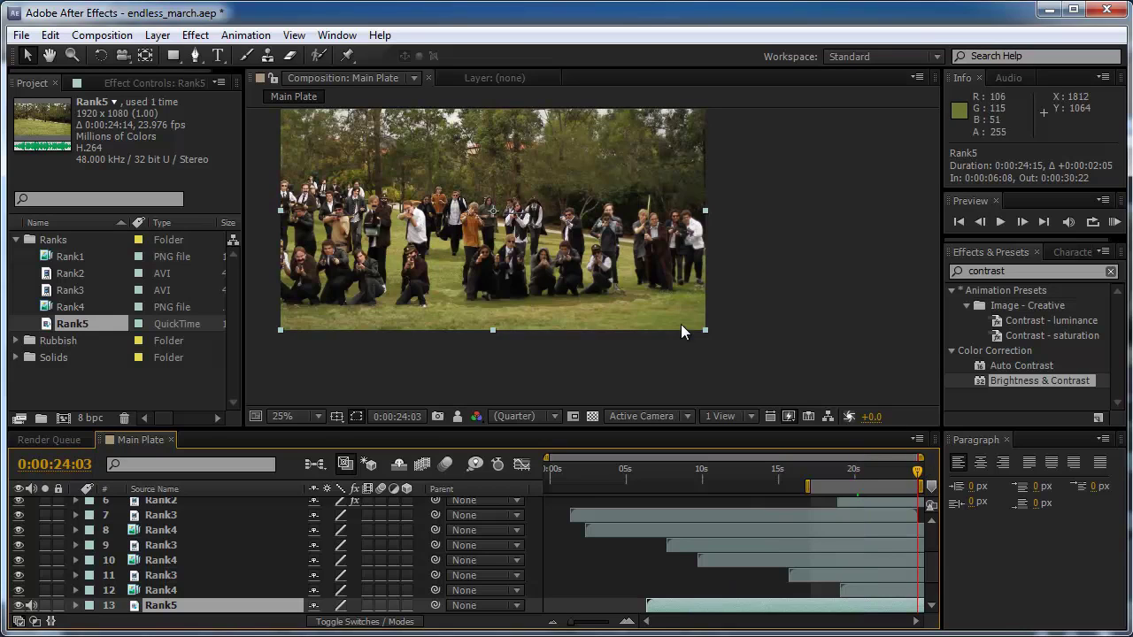
scroll(683, 330, "up", 1)
left_click_drag(683, 330, 599, 355)
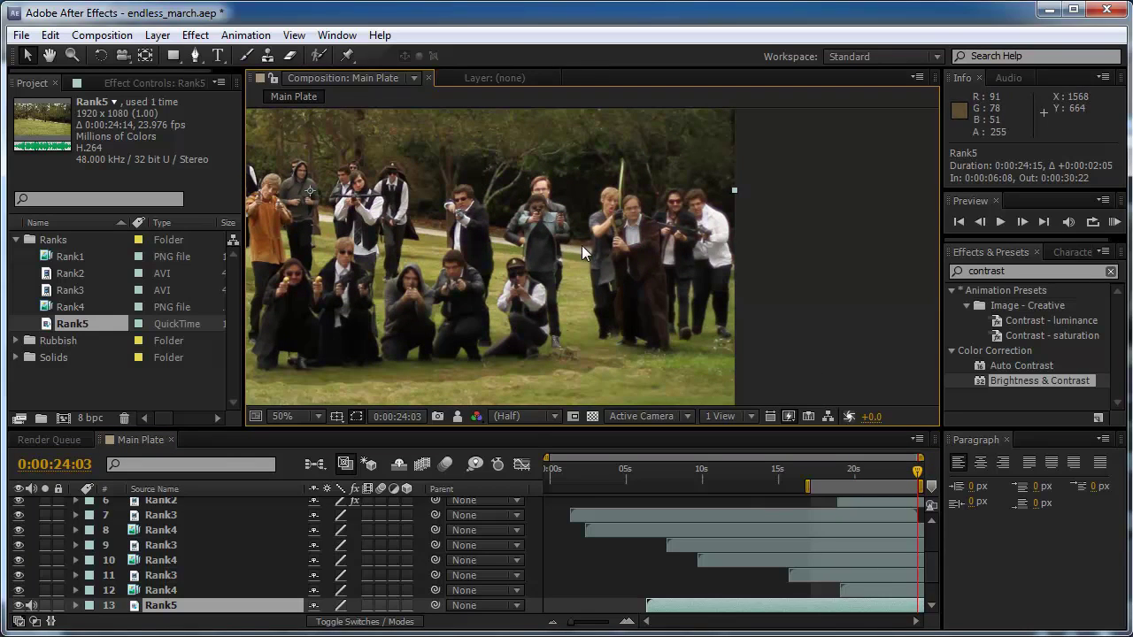
left_click_drag(663, 609, 693, 611)
Examine how the Rank5 row sits beside the other ranks around 0:00:22:07 and 0:00:18:06.
left_click(890, 464)
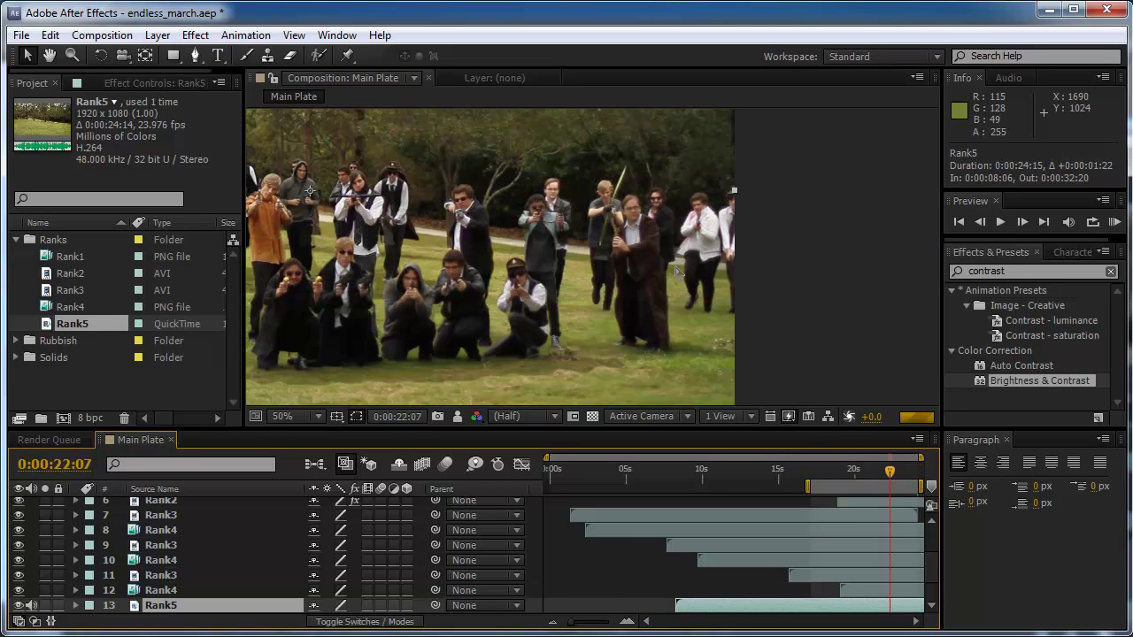
left_click(828, 471)
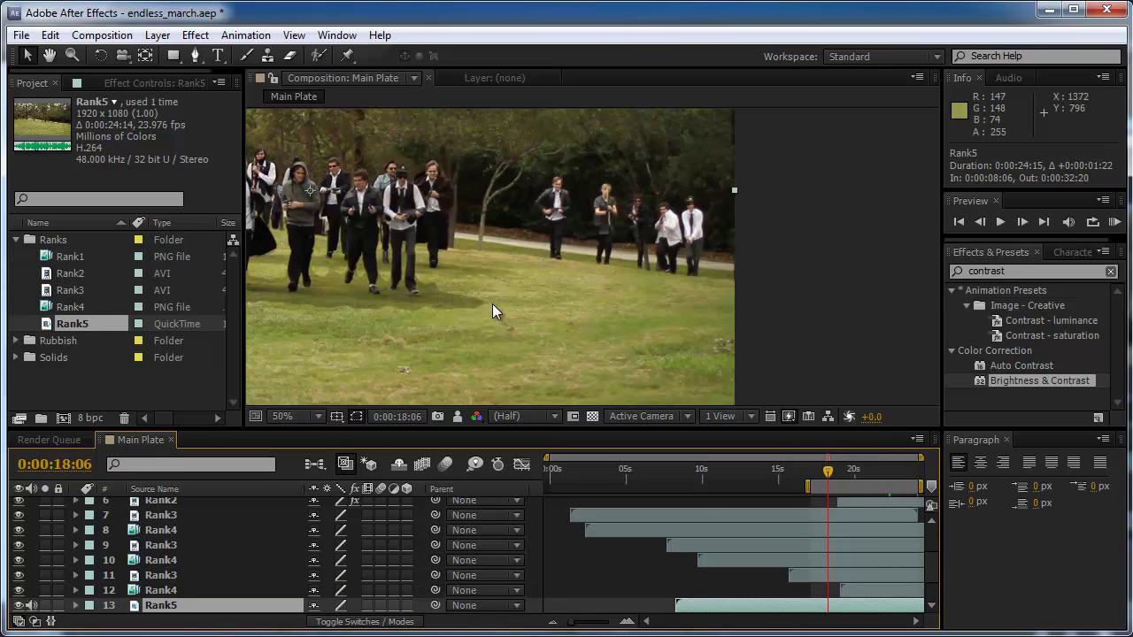
scroll(492, 303, "down", 2)
left_click_drag(454, 279, 519, 259)
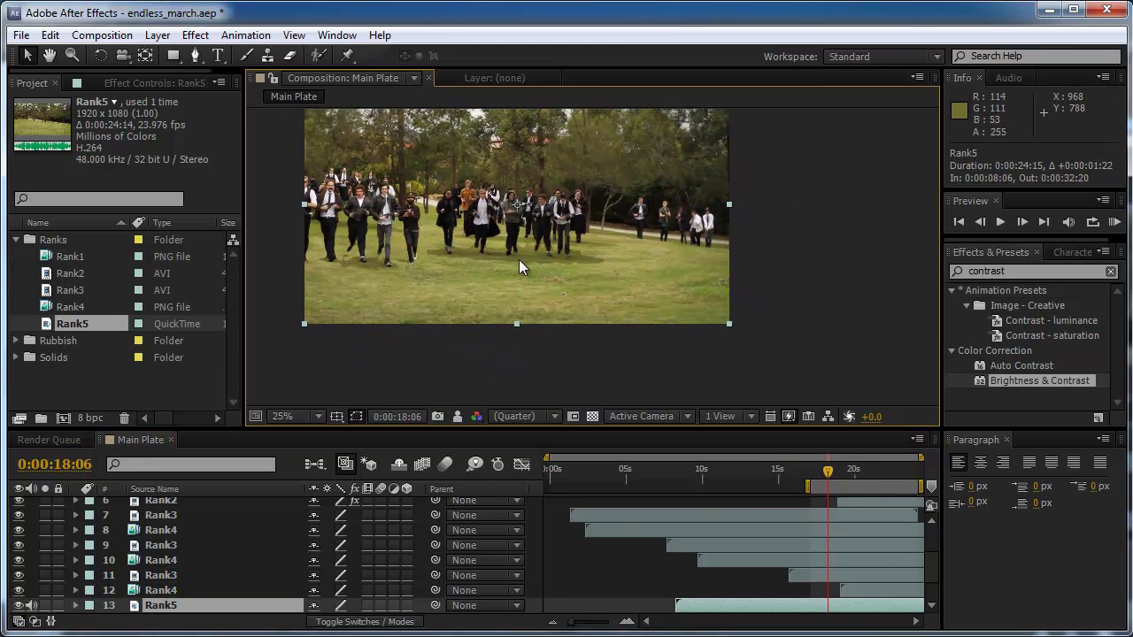
left_click(534, 348)
scroll(522, 327, "up", 1)
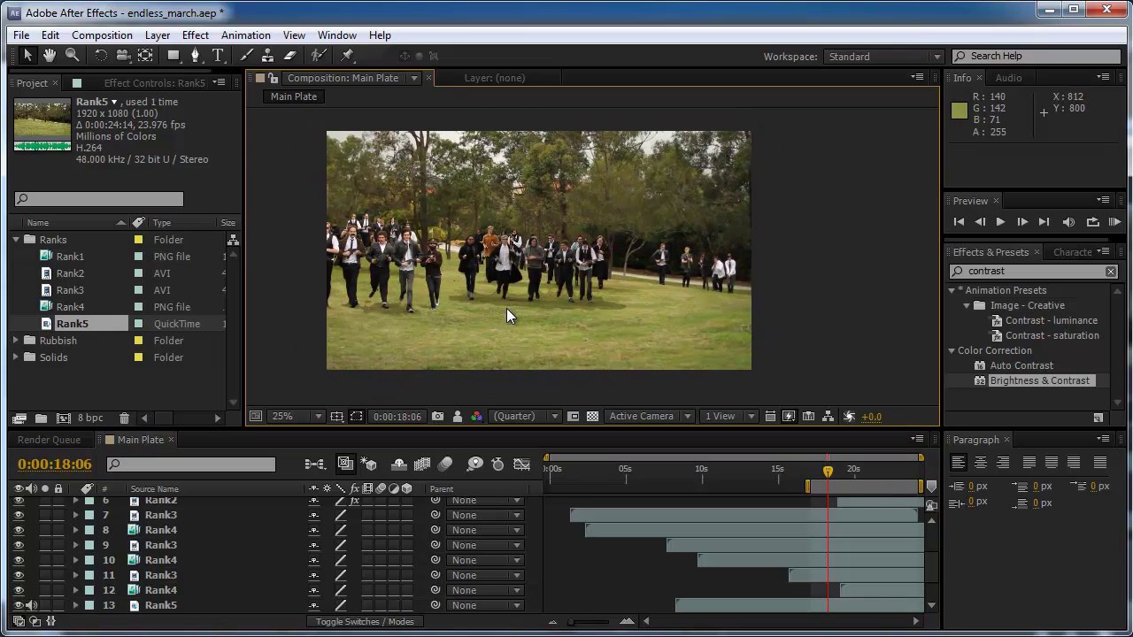
scroll(506, 308, "up", 1)
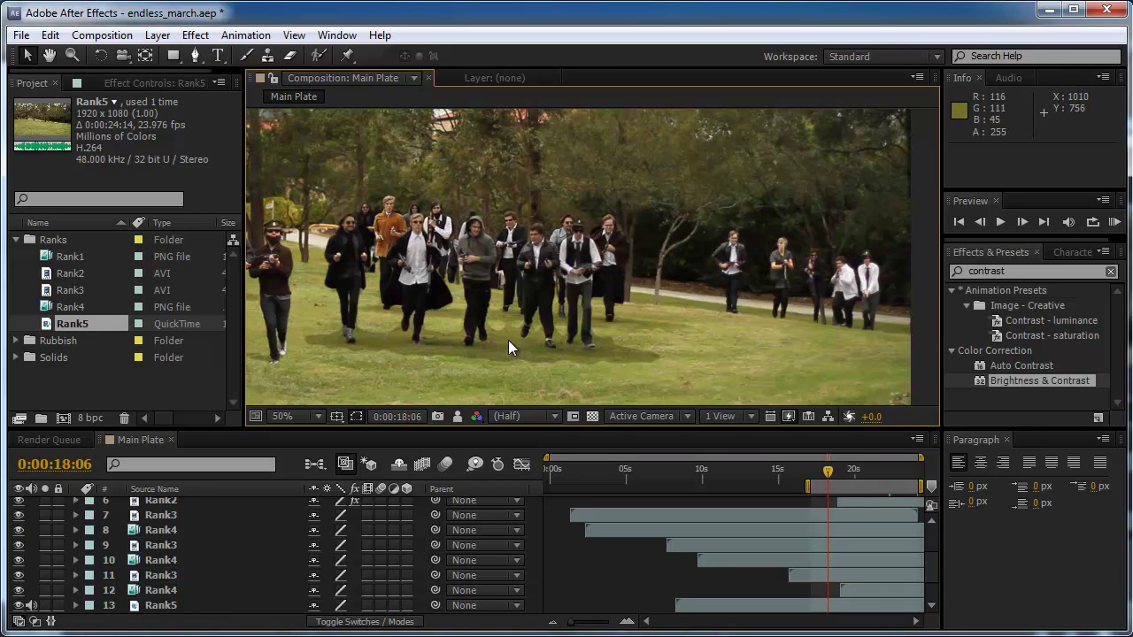
scroll(513, 340, "down", 1)
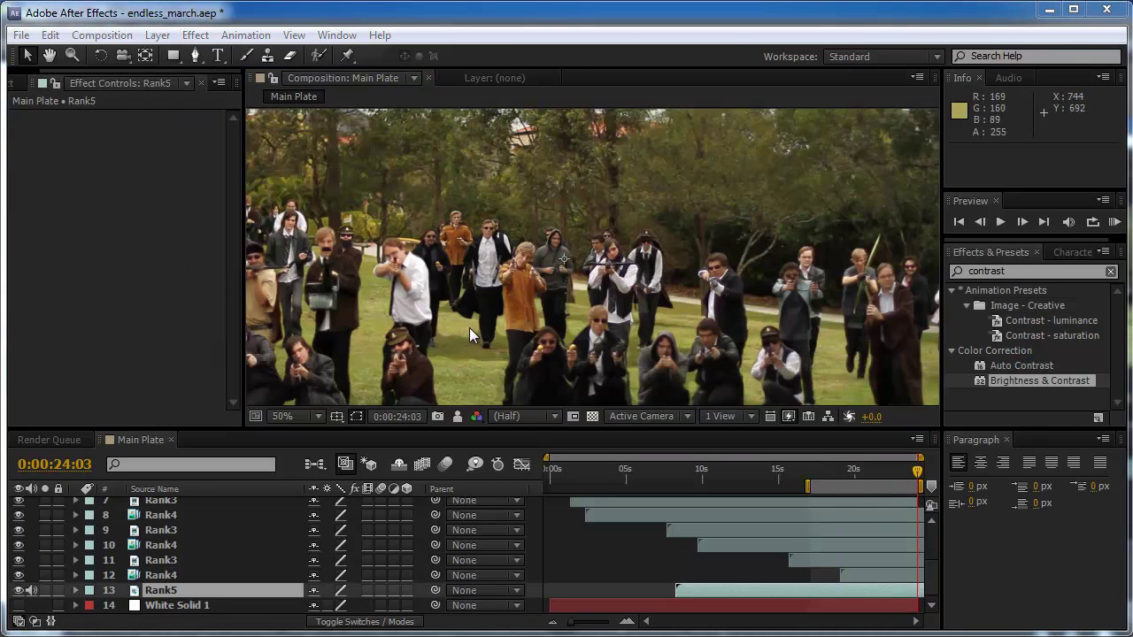
Solo the Rank5 layer briefly at the final frame to compare it with the full composite, and restore all layers.
left_click_drag(572, 337, 509, 217)
scroll(510, 218, "down", 1)
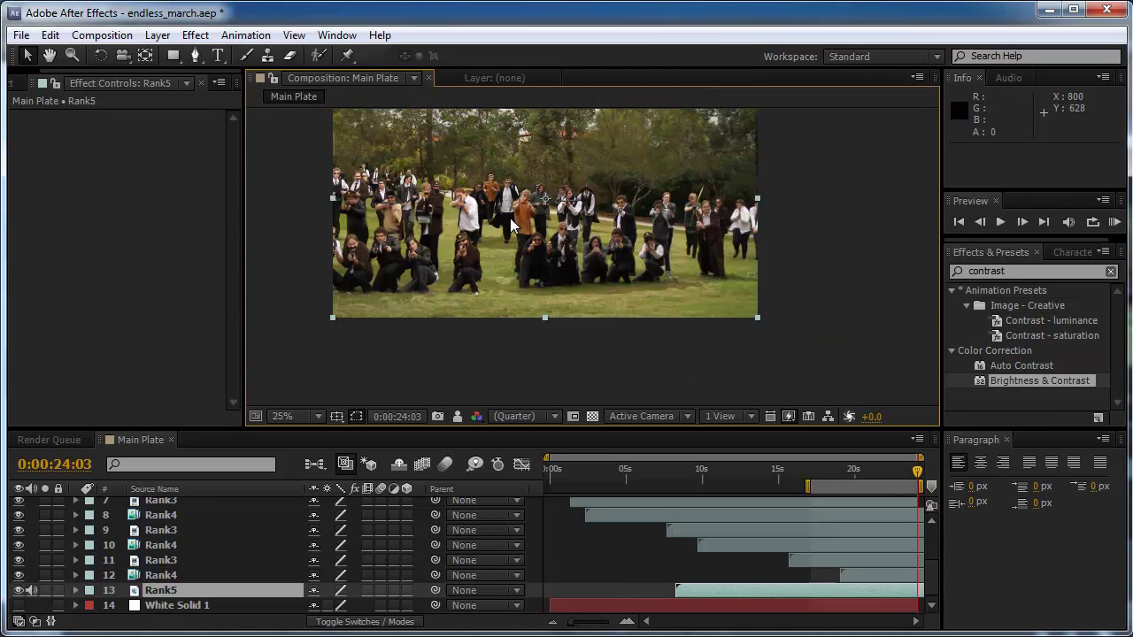
left_click(45, 590)
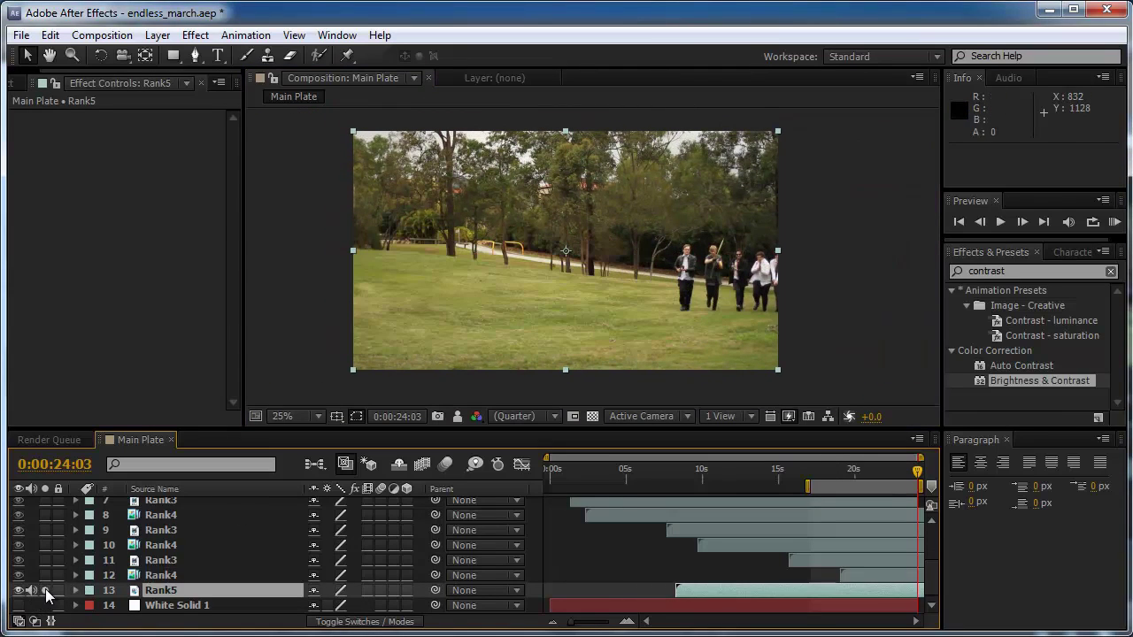
left_click(45, 590)
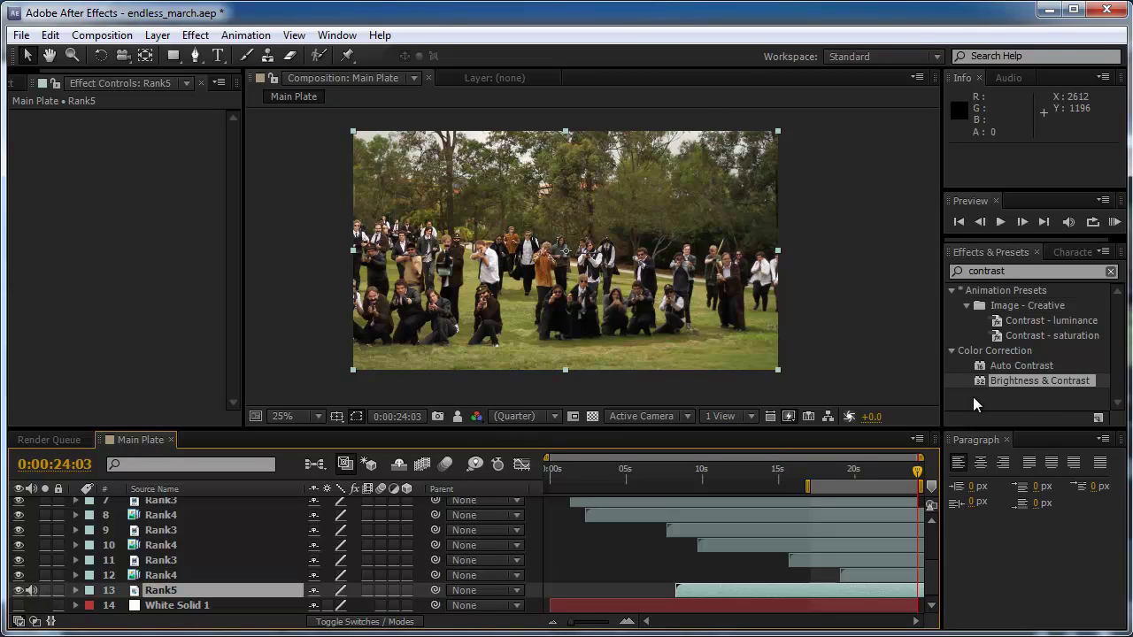
Apply the Brightness & Contrast effect to the Rank5 layer, set its brightness to -25 and inspect the row up close.
left_click_drag(1002, 379, 250, 588)
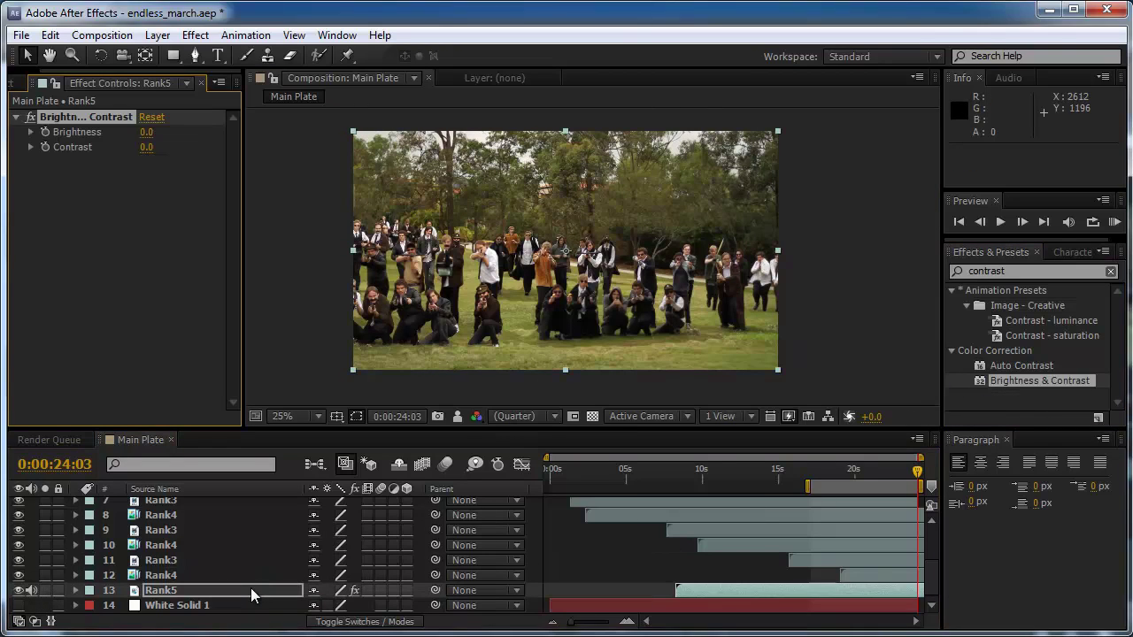
left_click(147, 133)
type("-25")
key("Return")
left_click(334, 249)
scroll(430, 260, "up", 2)
left_click_drag(430, 260, 412, 241)
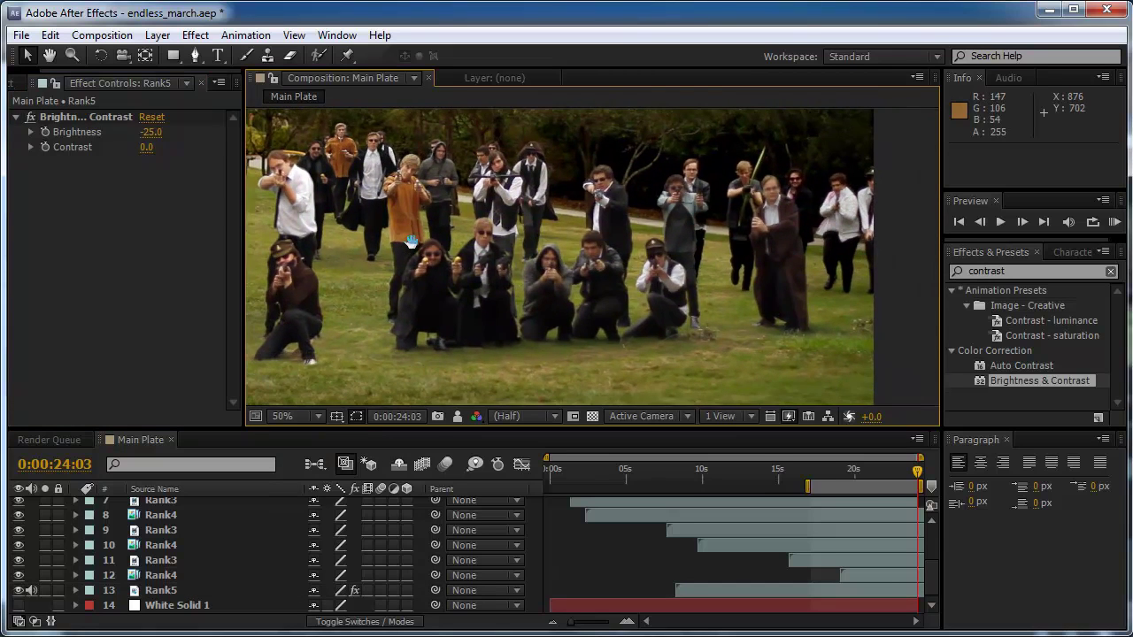
Set the Rank5 layer's contrast to -25 and compare its look with the surrounding ranks.
left_click(150, 148)
type("-25")
key("Return")
left_click_drag(438, 216, 579, 256)
scroll(584, 275, "down", 2)
scroll(576, 218, "up", 1)
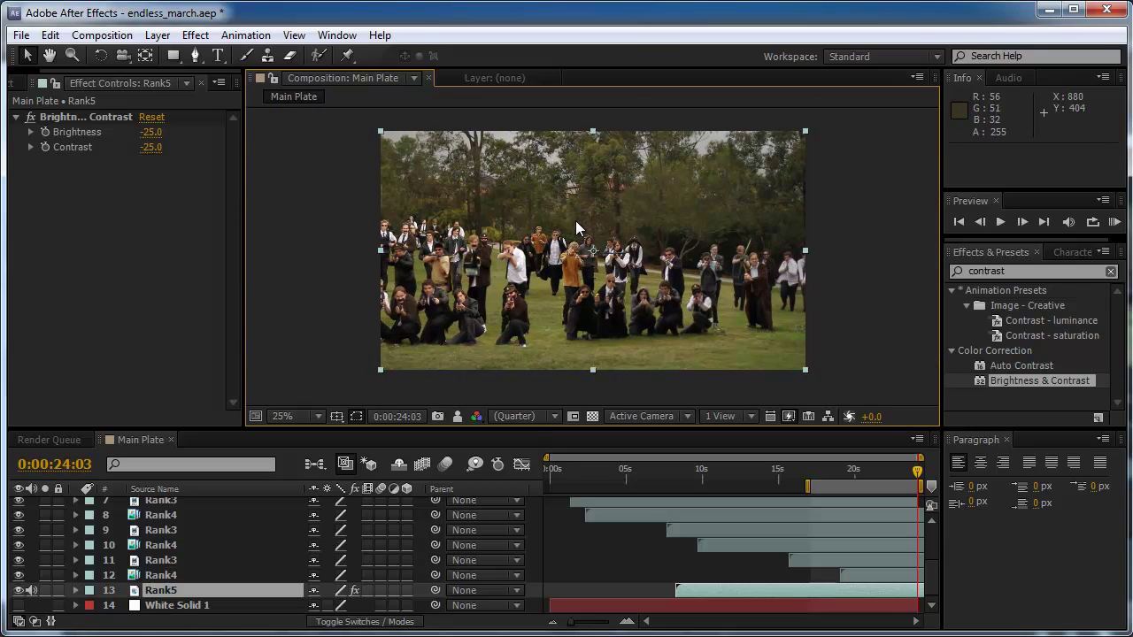
Set the Rank5 layer's contrast to -1 and compare the row with the surrounding ranks.
scroll(575, 220, "up", 1)
left_click(150, 148)
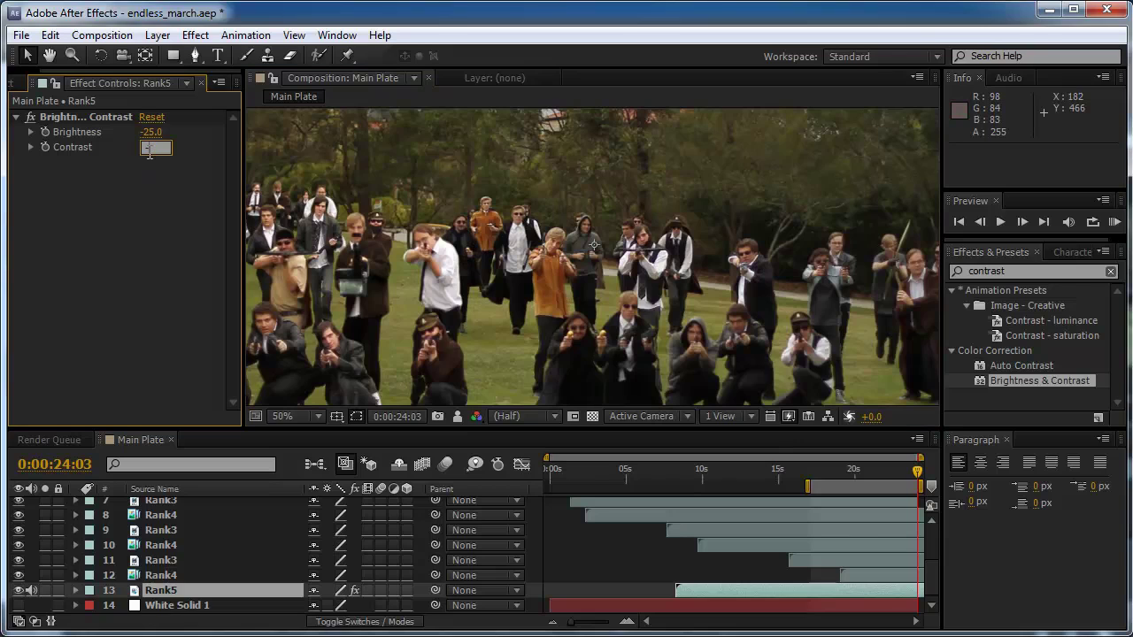
type("-1")
key("Return")
scroll(593, 256, "down", 2)
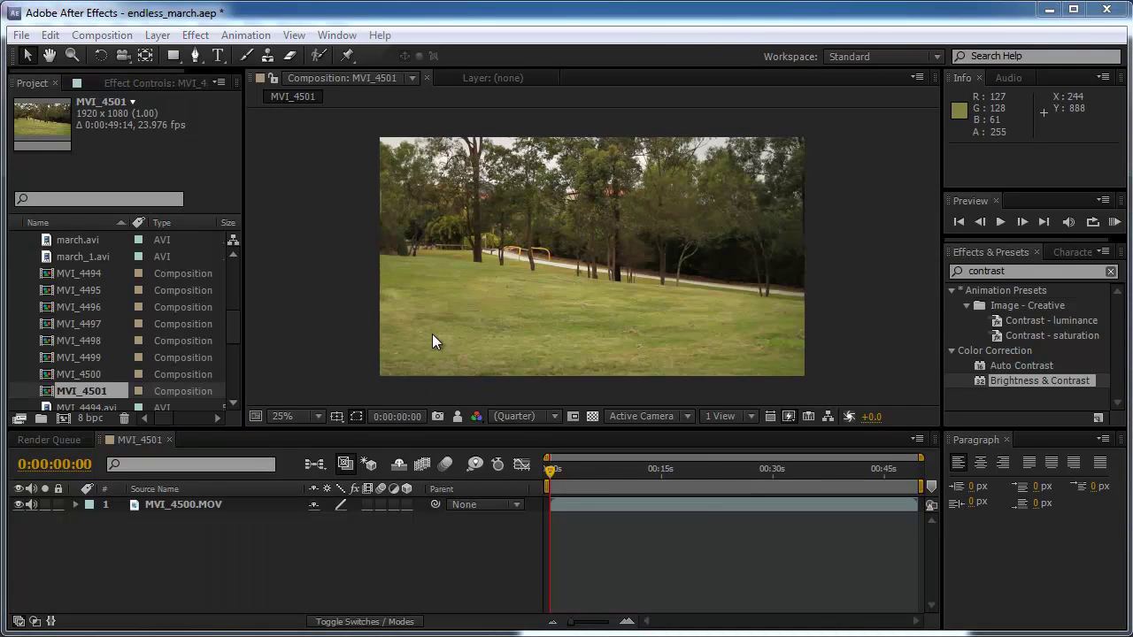
Scrub through the MVI_4501 composition to examine how the distant soldiers move along the path behind the trees.
left_click_drag(426, 330, 420, 326)
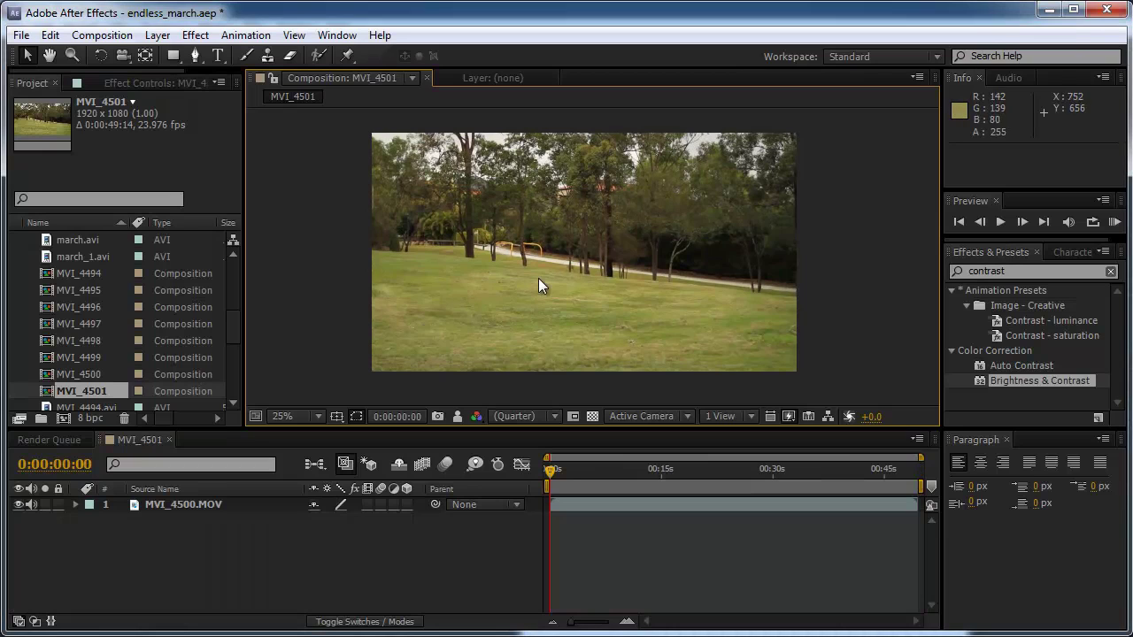
scroll(543, 279, "up", 2)
left_click_drag(470, 266, 590, 292)
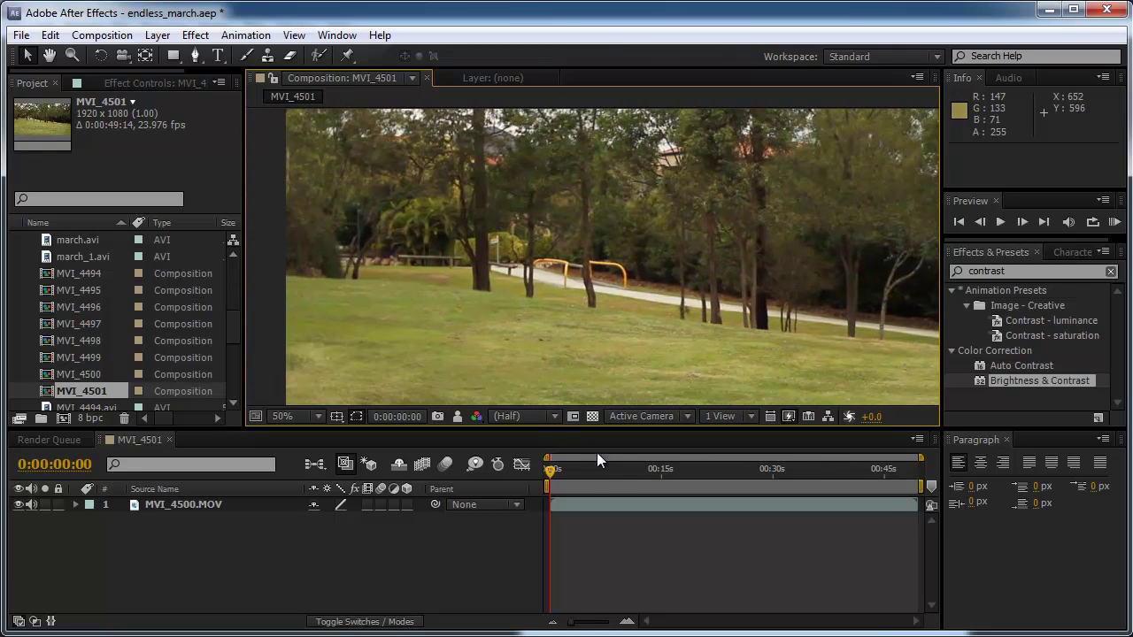
left_click_drag(598, 470, 708, 470)
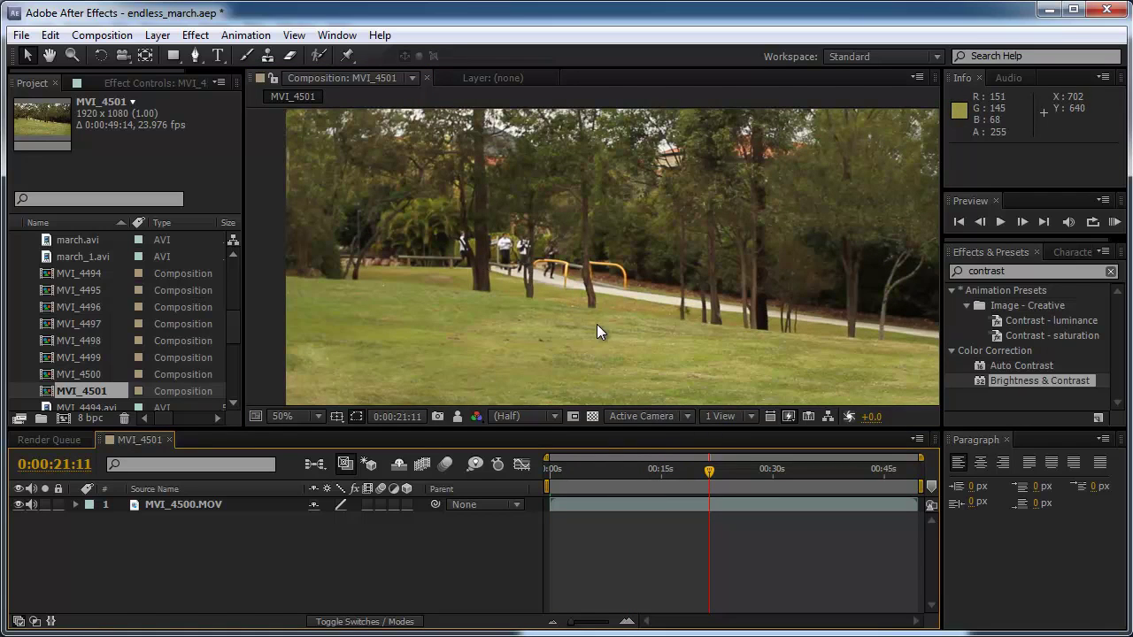
scroll(561, 311, "down", 2)
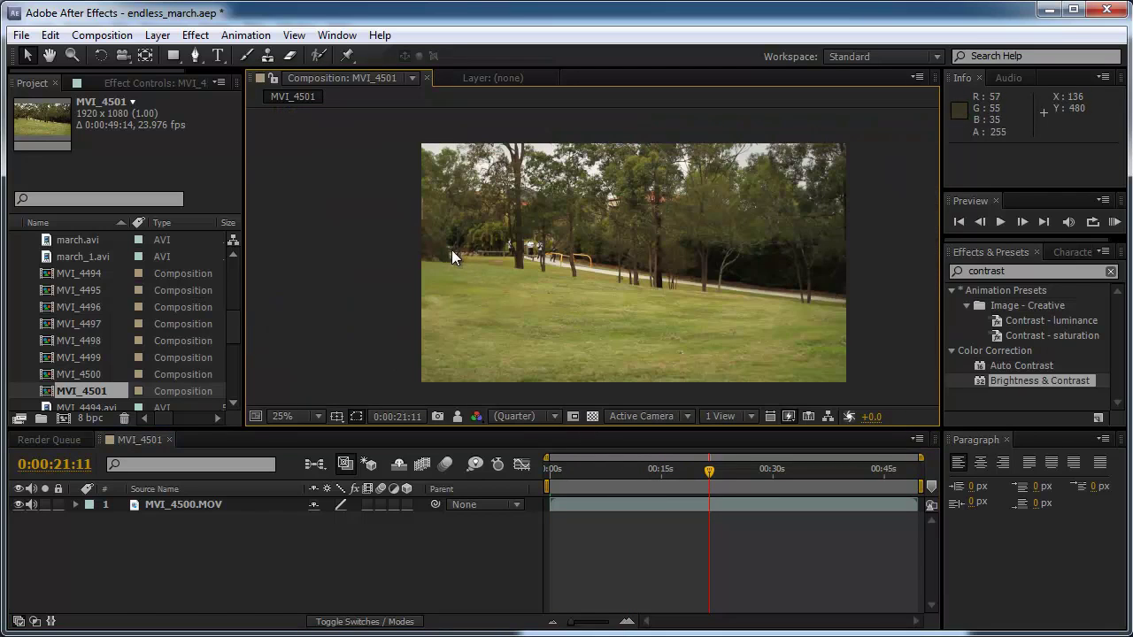
left_click_drag(731, 476, 913, 486)
Start the work area at 0:00:10:20 in MVI_4501 and trim the composition to the work area.
left_click_drag(582, 474, 629, 475)
scroll(448, 246, "up", 2)
left_click(548, 472)
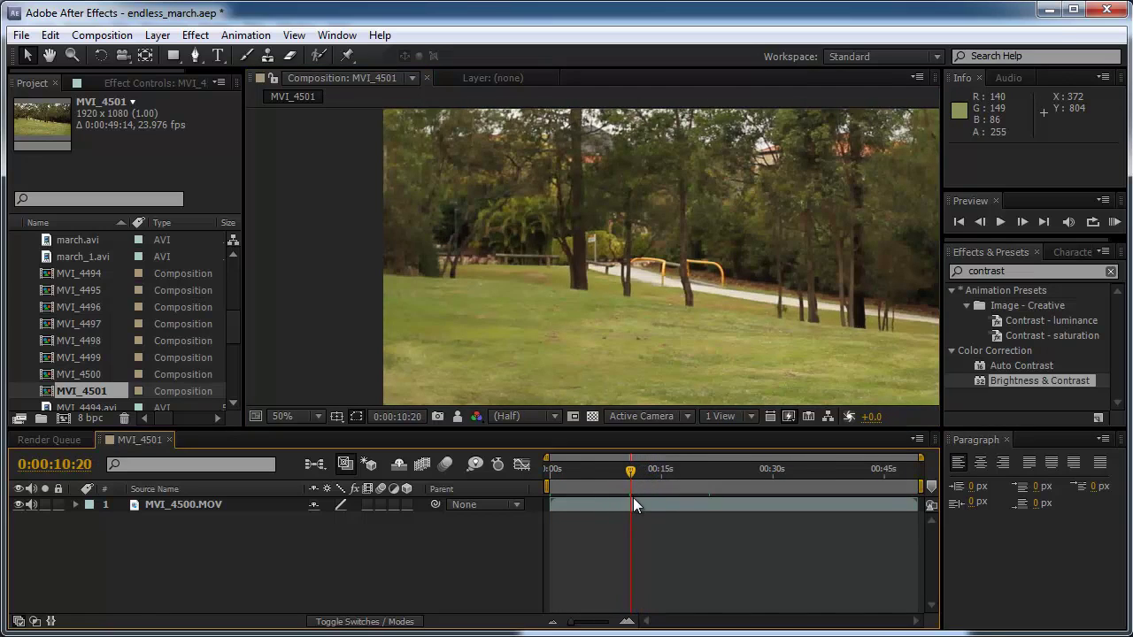
left_click(633, 498)
key("b")
right_click(651, 486)
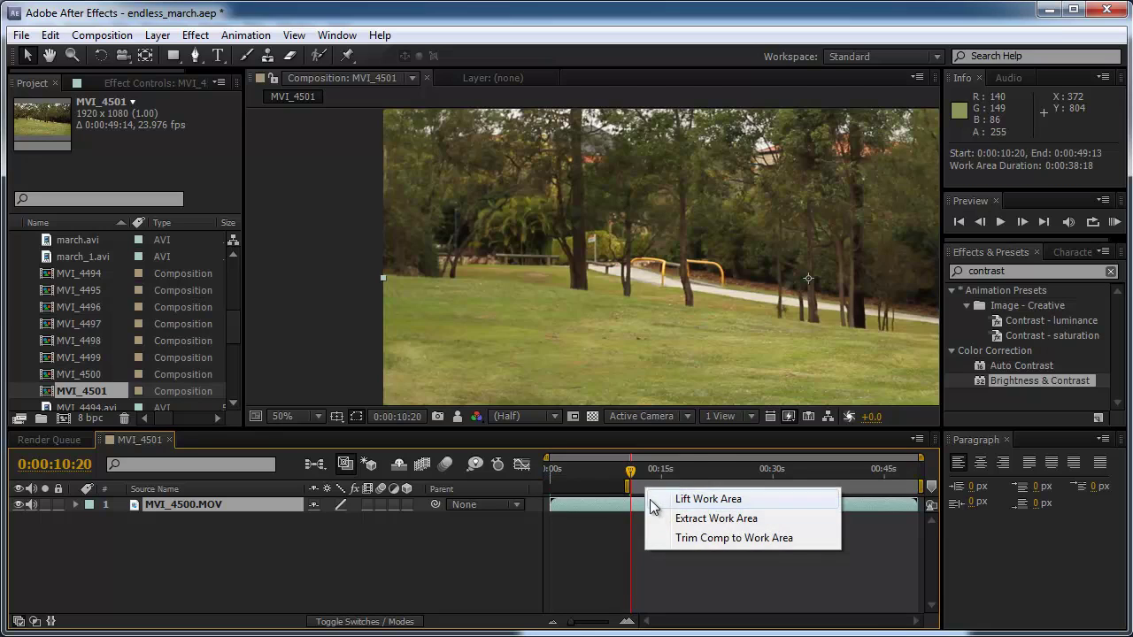
left_click(708, 538)
Draw a rectangular mask on the MVI_4500.MOV layer around the trees where the soldiers enter, and adjust its corners into a tall upright shape.
key("slash")
left_click(177, 57)
mouse_move(441, 283)
left_mouse_down()
mouse_move(384, 215)
mouse_move(363, 209)
mouse_move(361, 189)
left_mouse_up()
key("v")
left_click_drag(441, 285, 442, 336)
left_click_drag(362, 285, 361, 312)
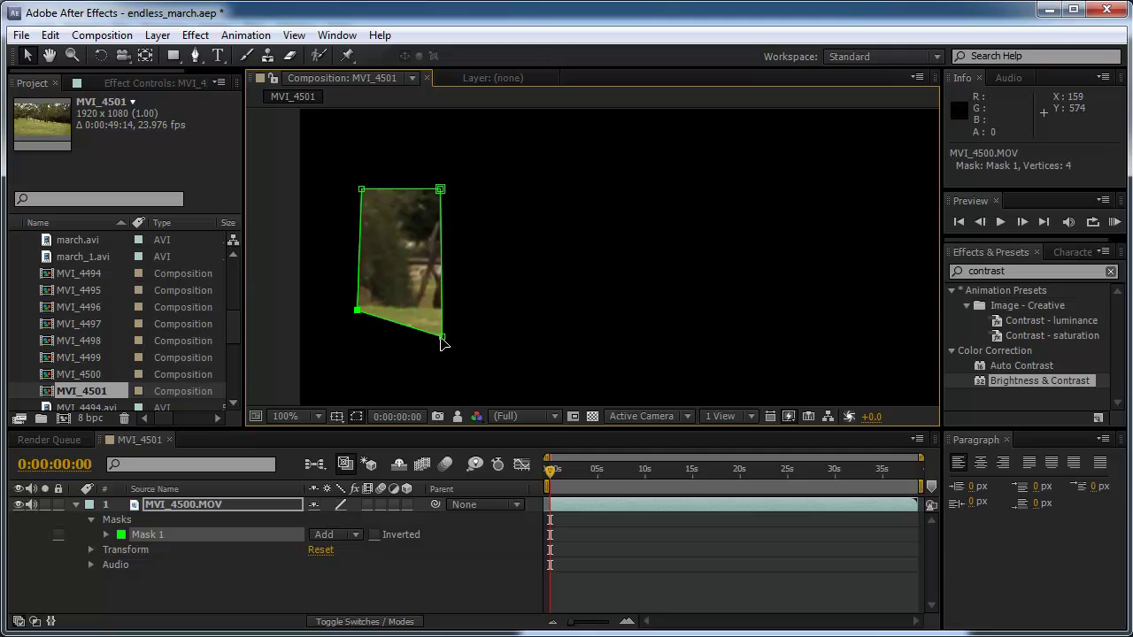
left_click_drag(443, 338, 443, 310)
left_click_drag(441, 190, 439, 141)
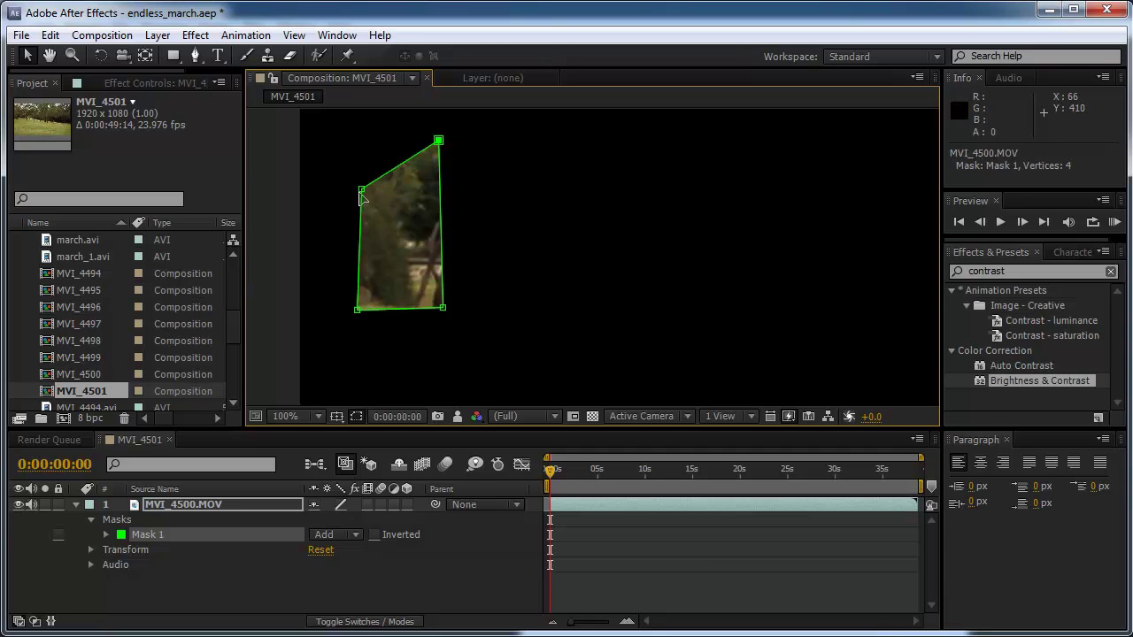
left_click_drag(361, 188, 360, 138)
Keyframe the mask path at 0:00:00:18, and narrow the mask from its right edge at 0:00:00:00.
left_click_drag(550, 467, 566, 464)
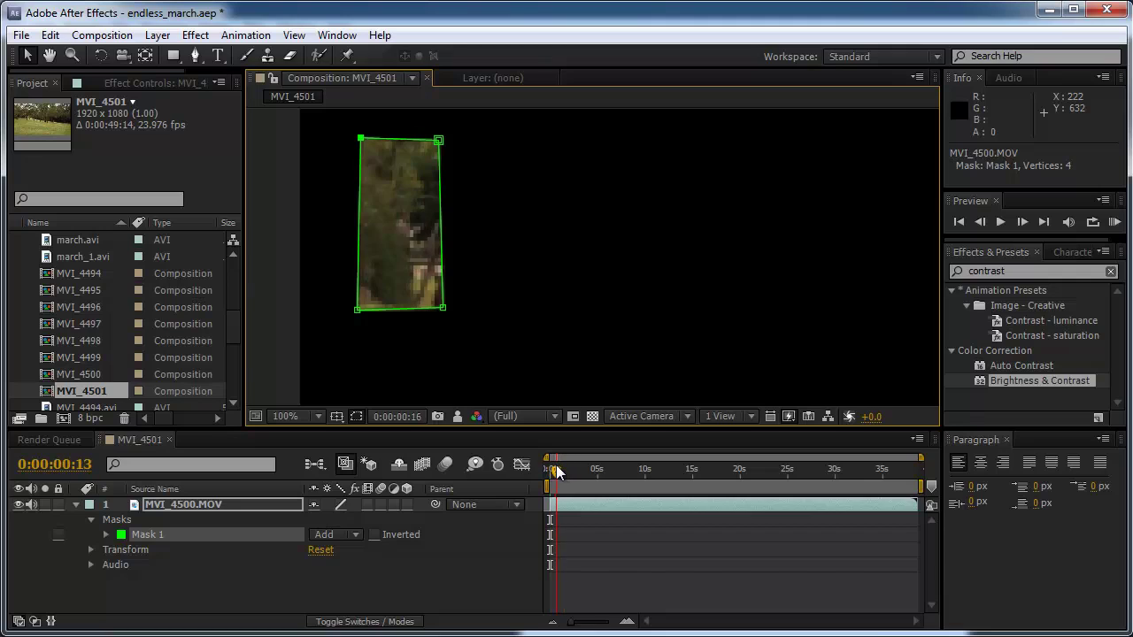
left_click_drag(555, 472, 560, 472)
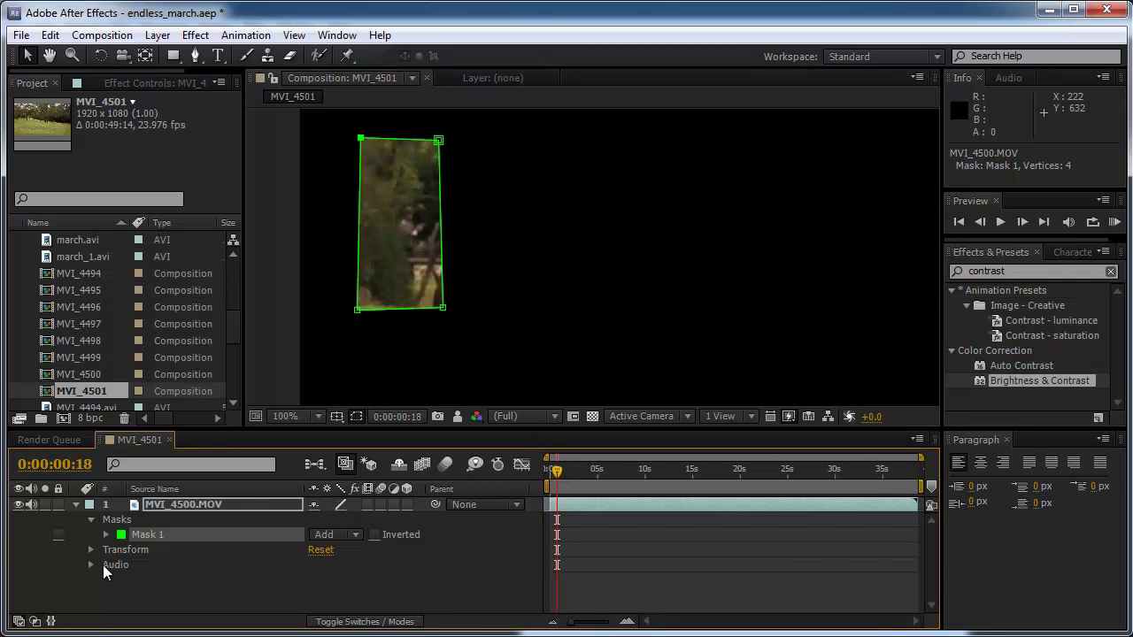
left_click(105, 535)
left_click(137, 550)
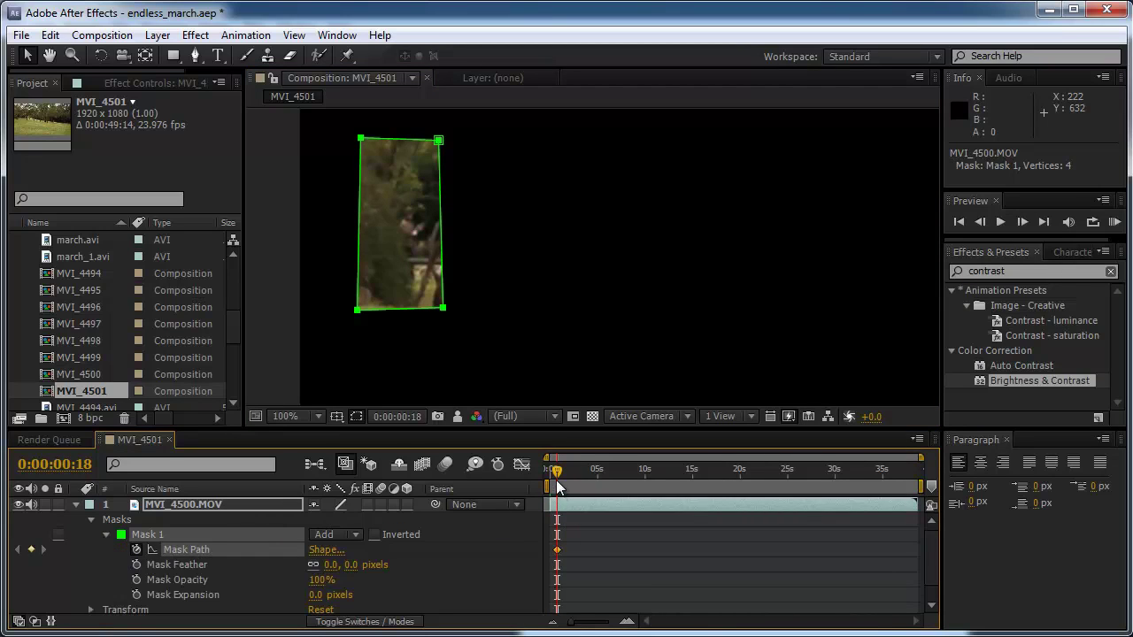
left_click_drag(443, 307, 404, 310)
left_click_drag(438, 142, 385, 141)
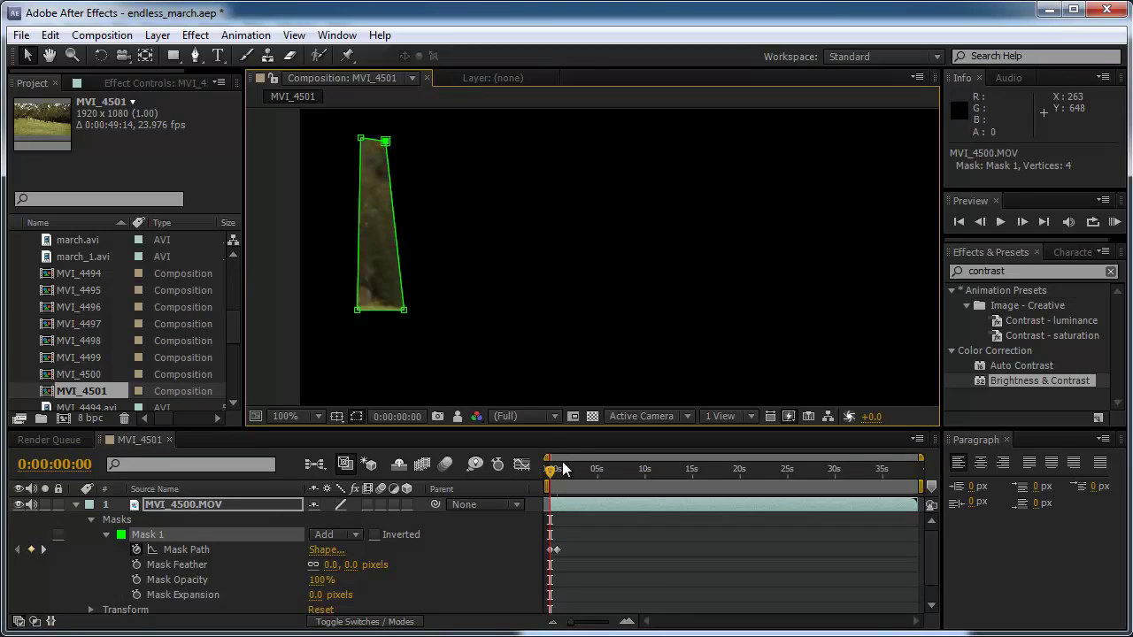
At 0:00:01:22, extend the mask's right edge past the leading soldier.
left_click(625, 621)
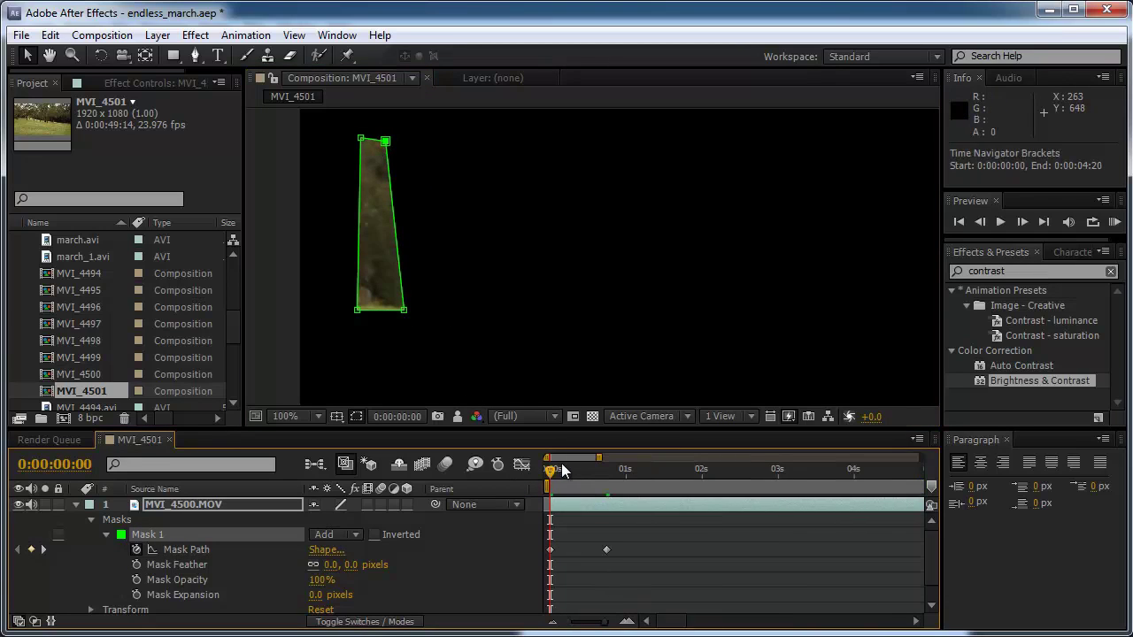
left_click_drag(563, 468, 687, 472)
left_click_drag(441, 309, 515, 302)
left_click_drag(443, 143, 486, 144)
left_click_drag(515, 302, 491, 305)
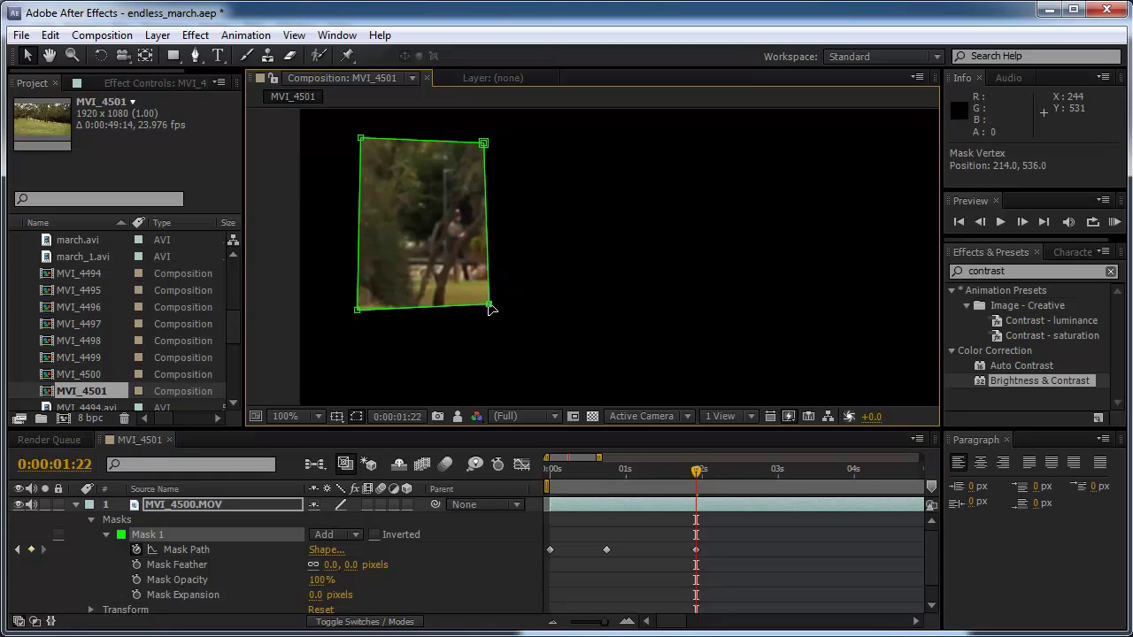
At 0:00:02:21, widen the mask's right edge to include the soldier in front.
key("space")
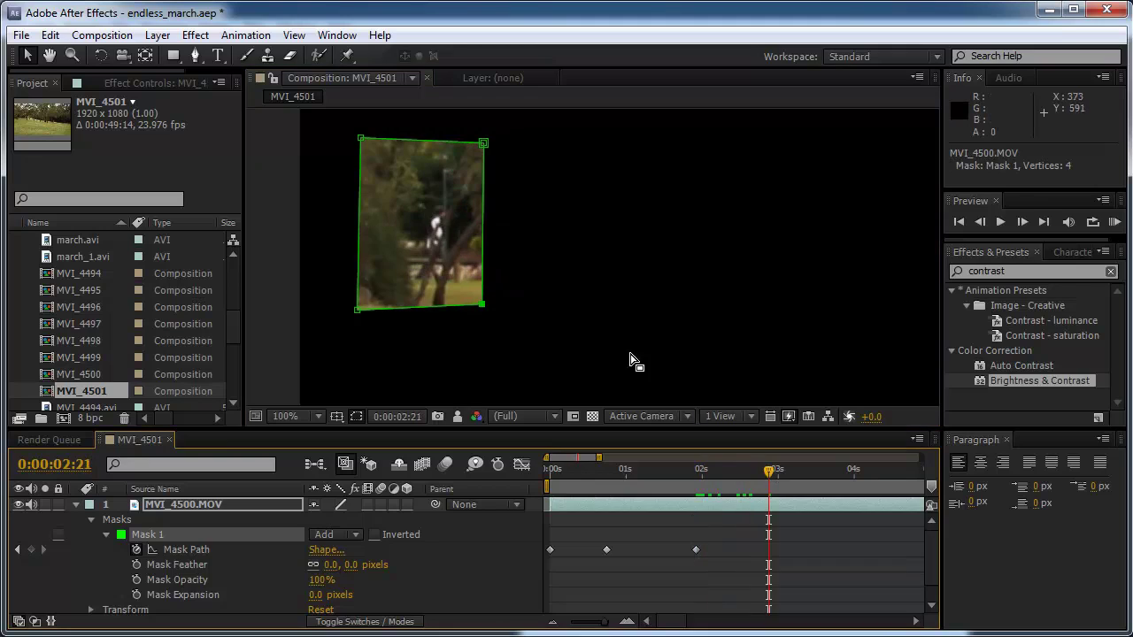
left_click_drag(485, 311, 560, 308)
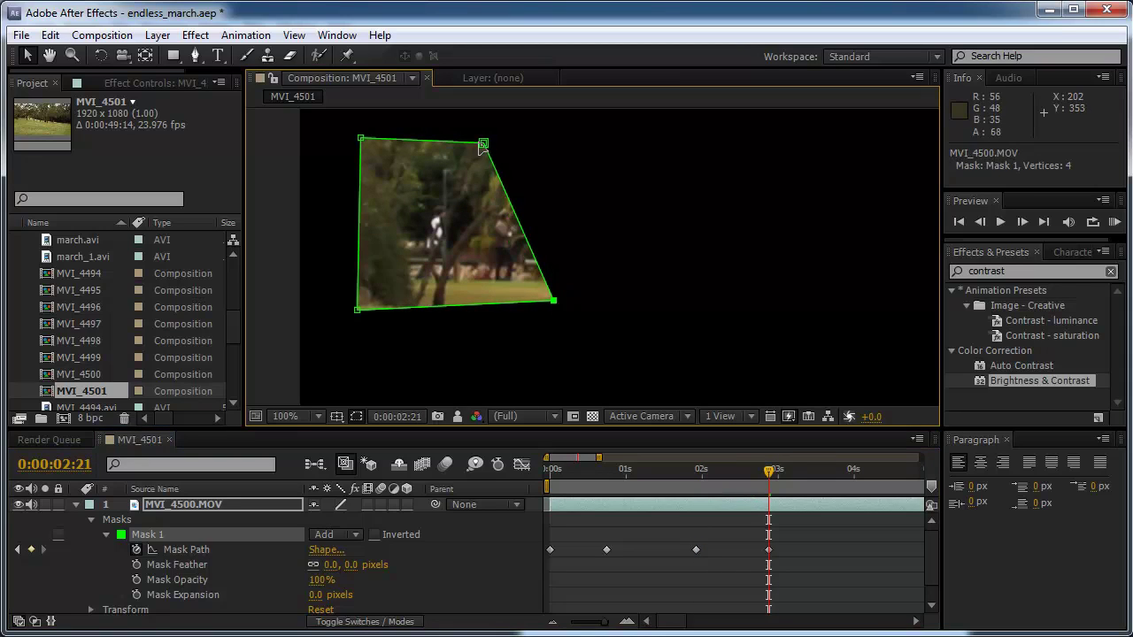
left_click_drag(483, 143, 537, 143)
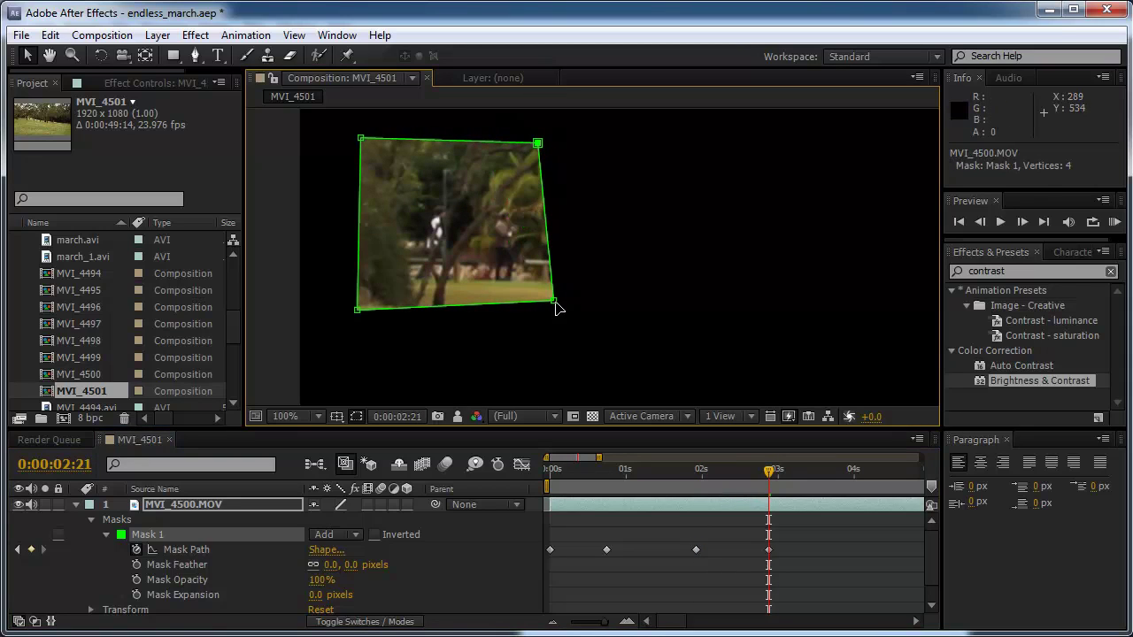
left_click_drag(554, 303, 529, 303)
At 0:00:03:20, move the mask's right-hand corners outward to just beyond the leading soldier and straighten that edge.
left_click(553, 622)
left_click_drag(712, 473, 757, 469)
mouse_move(539, 301)
left_mouse_down()
mouse_move(459, 304)
mouse_move(548, 309)
left_mouse_up()
left_click_drag(457, 147, 510, 147)
left_click_drag(531, 312, 525, 316)
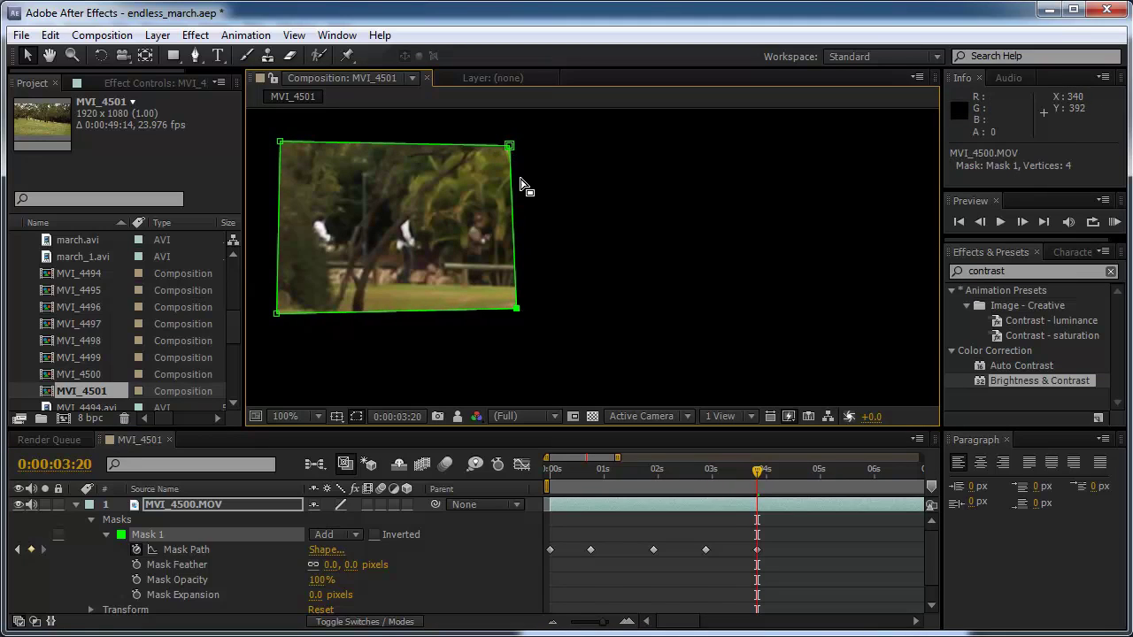
left_click_drag(510, 146, 518, 146)
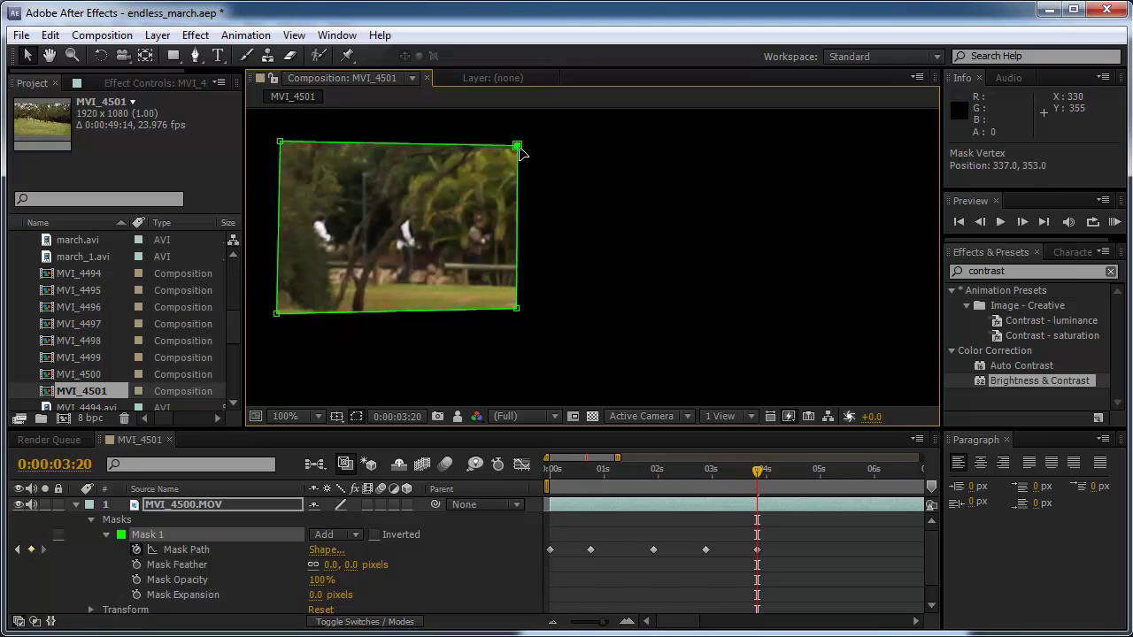
At 0:00:05:00, extend the mask's right edge beyond the leading soldier and taper it to a shorter height.
left_click(820, 475)
left_click_drag(518, 310, 594, 287)
left_click_drag(516, 146, 593, 187)
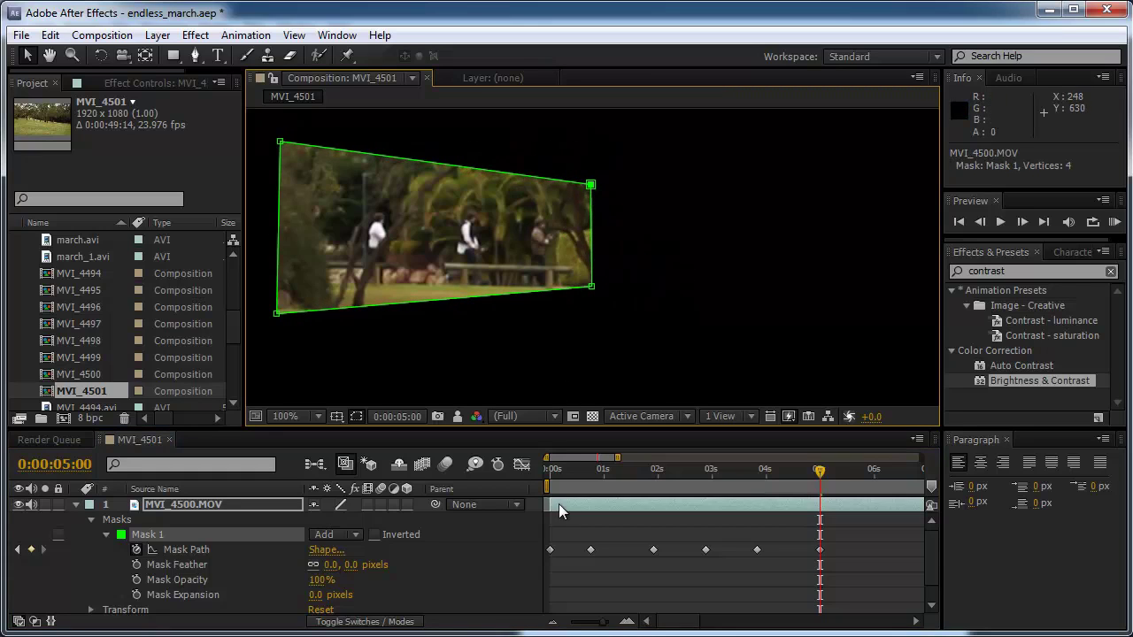
Just after 0:00:06:00, shift the mask's two right-hand corners further along the path to follow the soldiers.
left_click_drag(560, 622, 713, 627)
left_click_drag(670, 478, 710, 468)
left_click_drag(593, 295, 633, 295)
left_click_drag(592, 185, 639, 184)
At 0:00:07:05, extend the mask's right edge past the leading soldier, pull its left edge in behind the last one, and refine the corners.
left_click(758, 470)
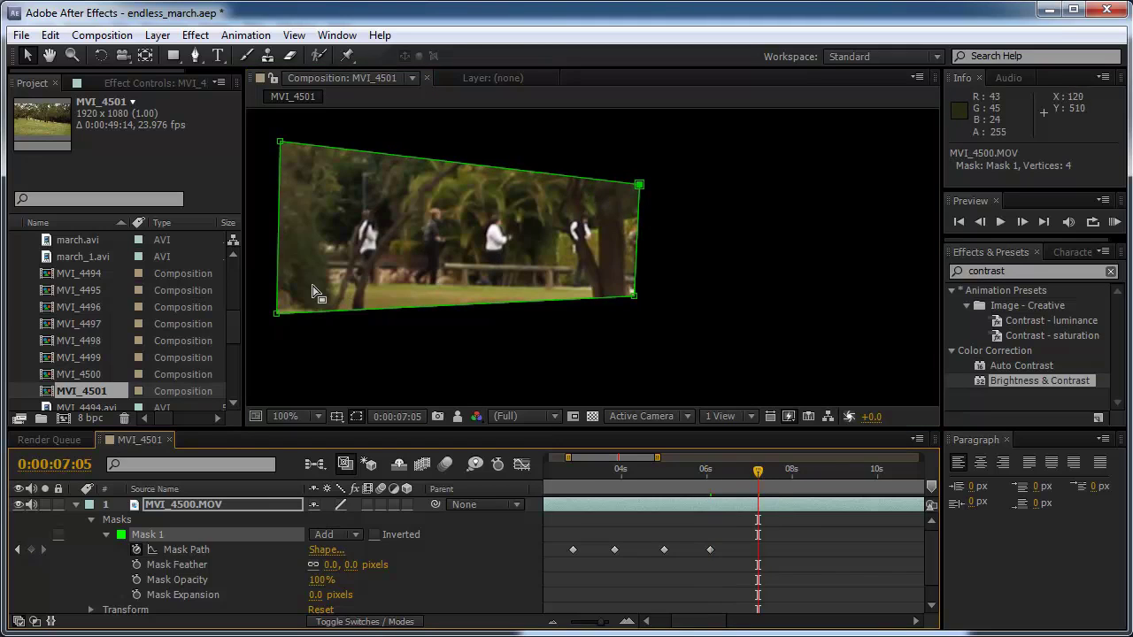
left_click_drag(633, 296, 676, 309)
left_click_drag(639, 185, 673, 182)
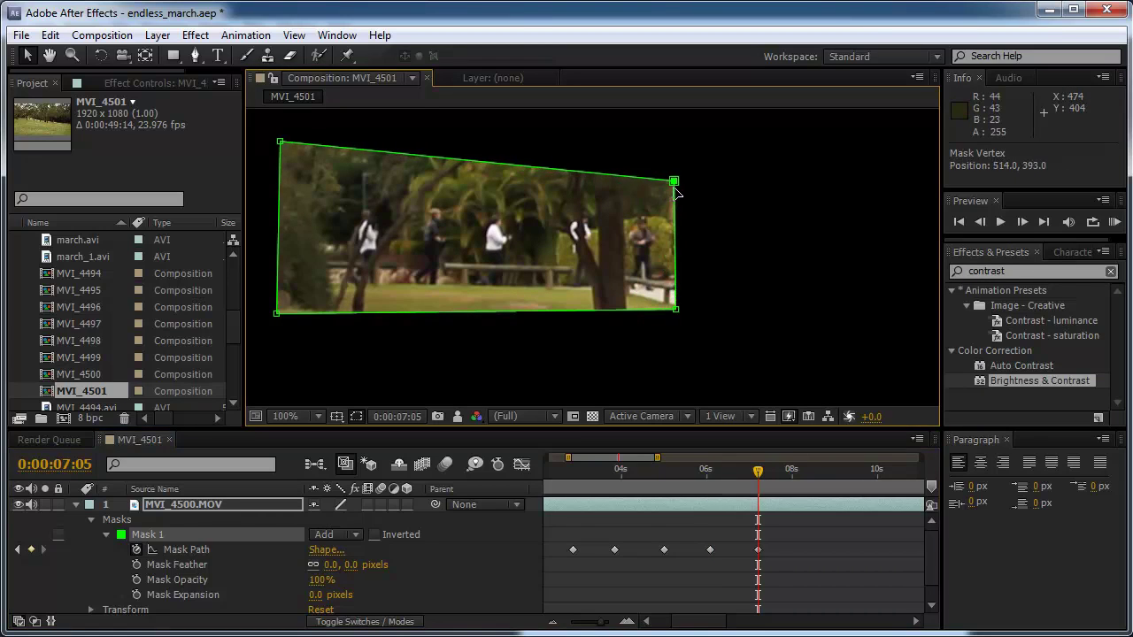
left_click_drag(278, 312, 340, 286)
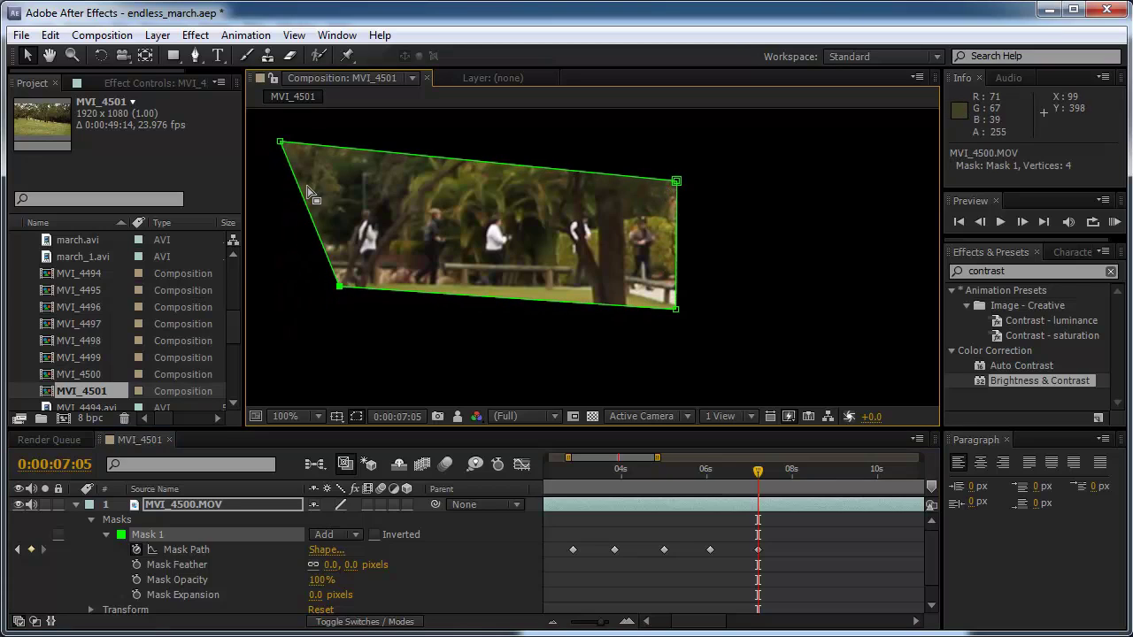
left_click_drag(282, 143, 338, 151)
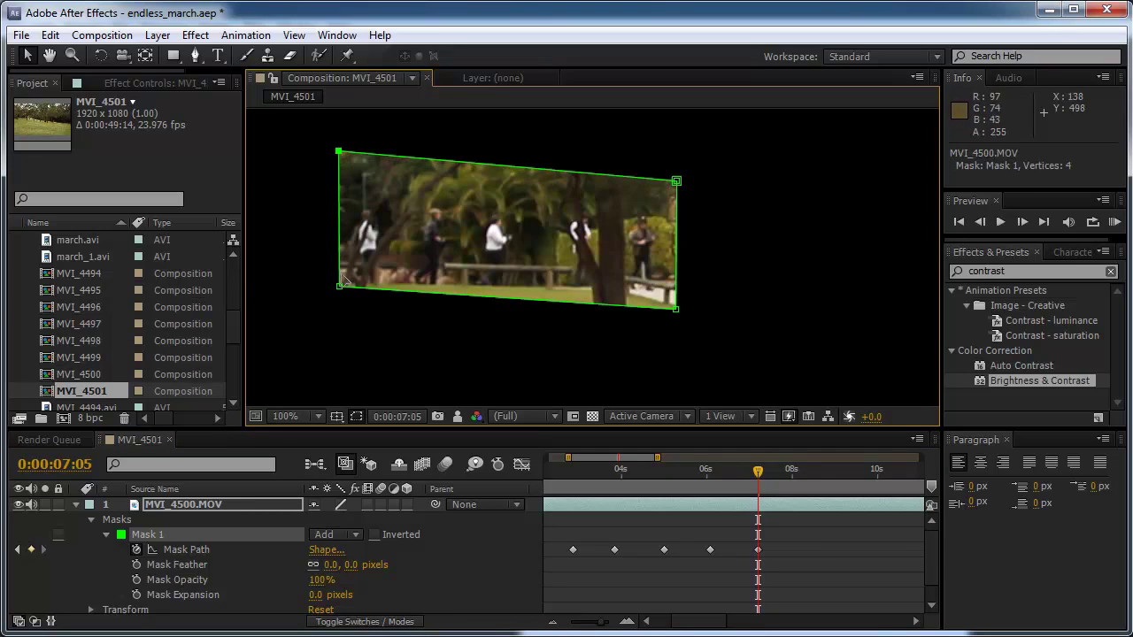
left_click_drag(340, 285, 337, 307)
left_click_drag(674, 309, 678, 337)
left_click_drag(677, 181, 676, 171)
At 0:00:08:15, reshape the mask around the five soldiers by moving both its right and left edges forward.
left_click_drag(755, 472, 818, 493)
left_click_drag(507, 321, 554, 292)
left_click_drag(507, 153, 561, 166)
left_click_drag(449, 227, 624, 281)
left_click_drag(343, 347, 404, 326)
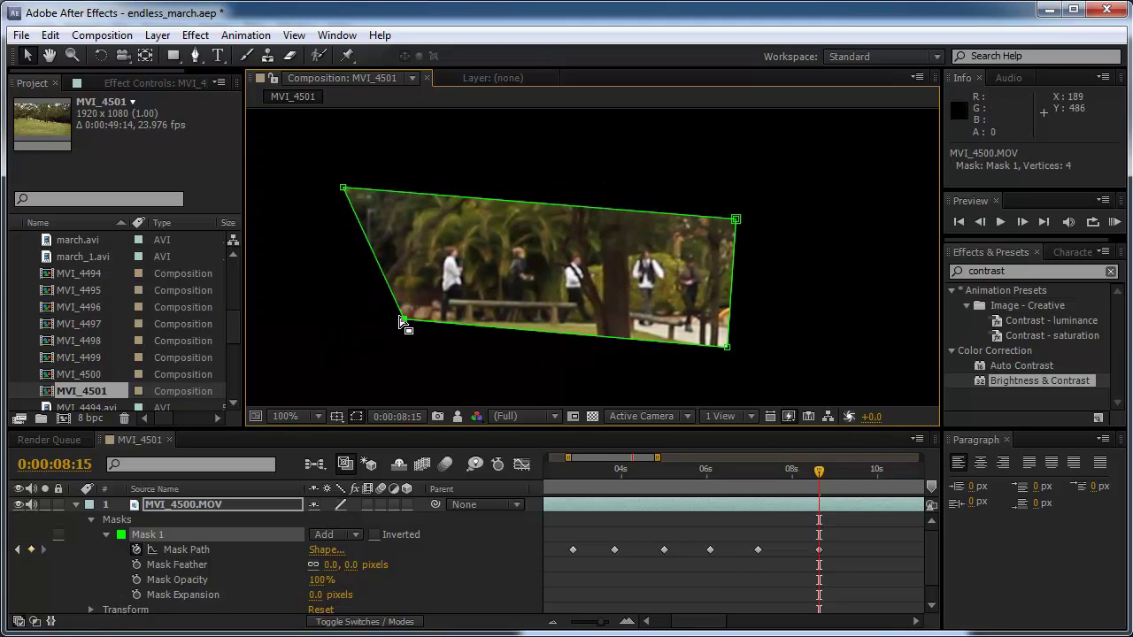
left_click_drag(348, 189, 420, 218)
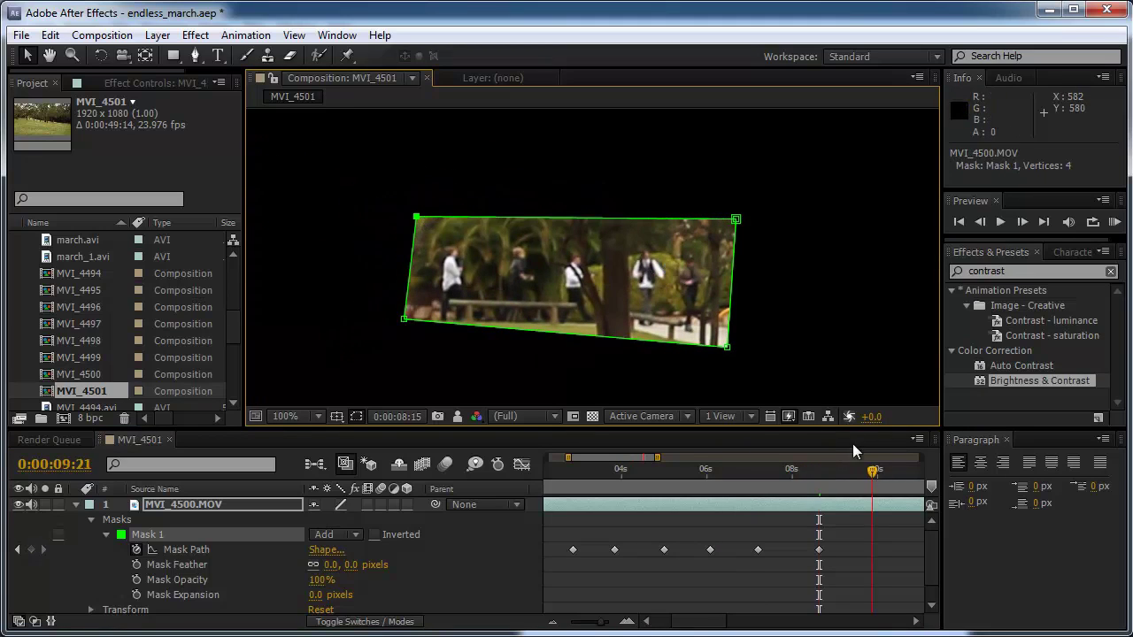
At 0:00:09:21, move the mask's right and left corners forward to keep the group of soldiers enclosed.
left_click_drag(527, 269, 571, 273)
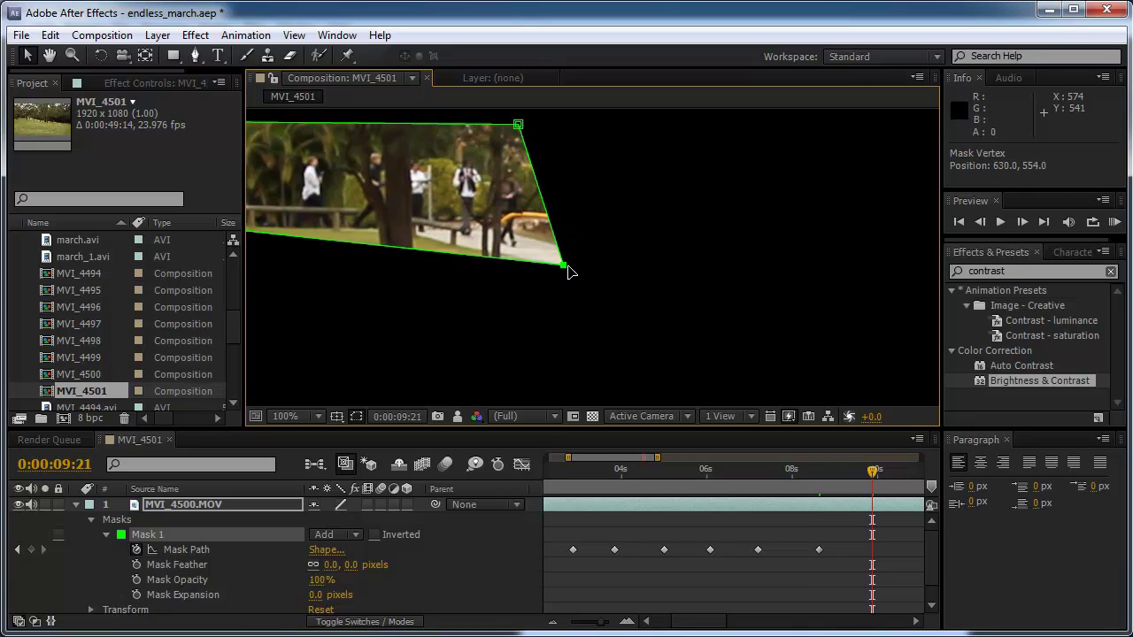
left_click_drag(519, 125, 571, 133)
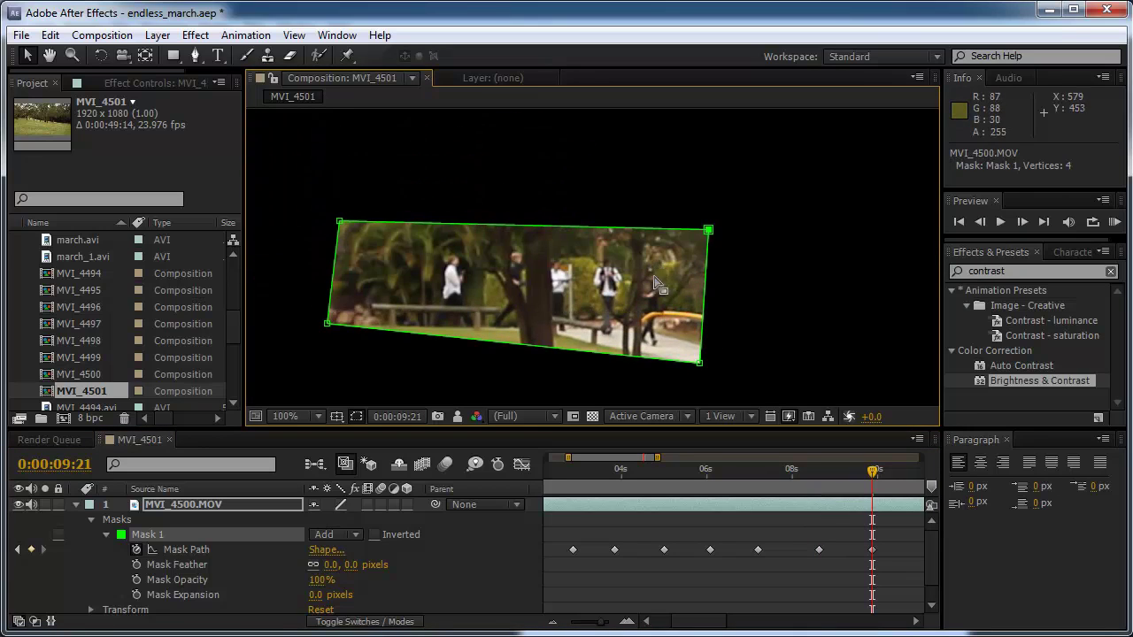
left_click_drag(329, 324, 411, 330)
left_click_drag(340, 222, 421, 238)
At 0:00:11:15, move the mask's four corners along the path to fit closely around the soldiers by the yellow railing.
left_click(916, 623)
left_click(725, 485)
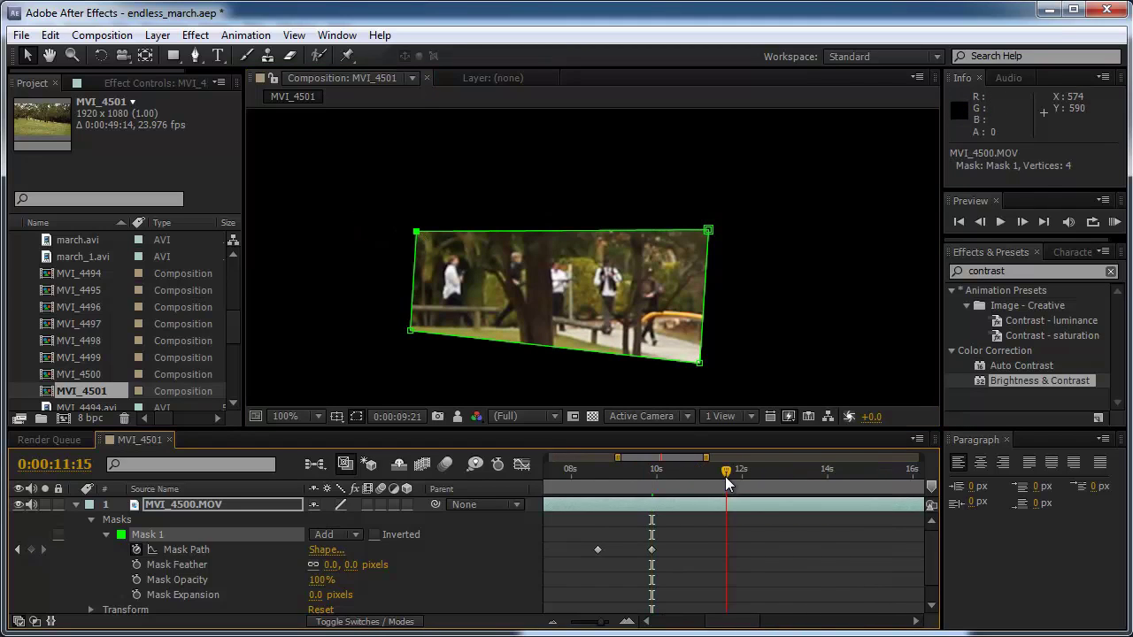
left_click_drag(596, 348, 461, 243)
left_click_drag(560, 260, 617, 277)
left_click_drag(570, 129, 631, 151)
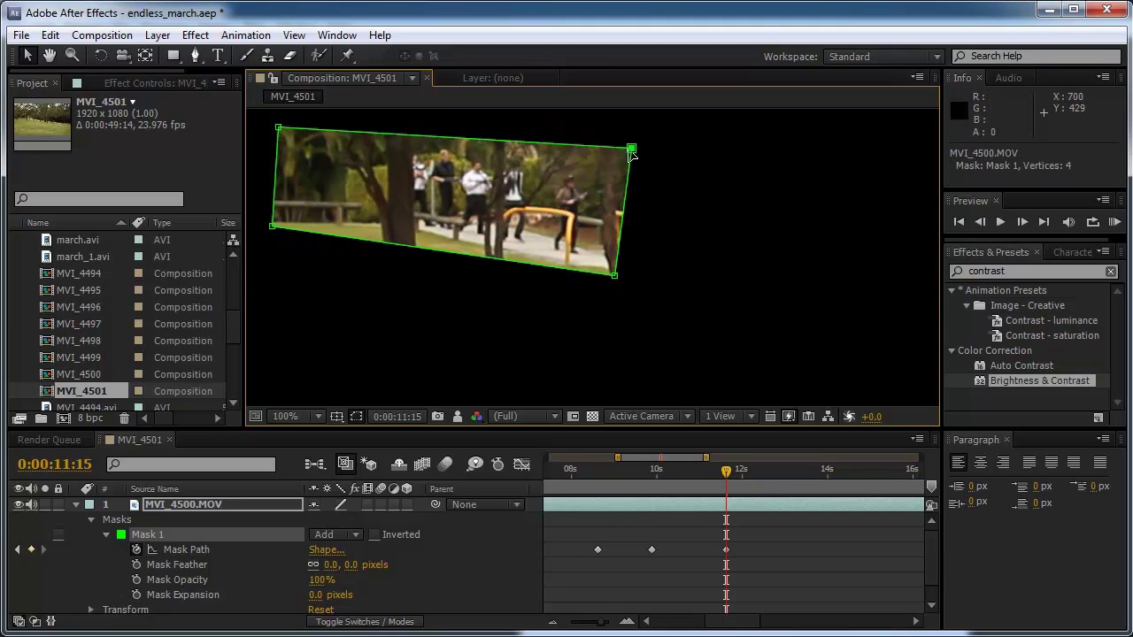
left_click_drag(279, 227, 367, 226)
left_click_drag(279, 129, 363, 142)
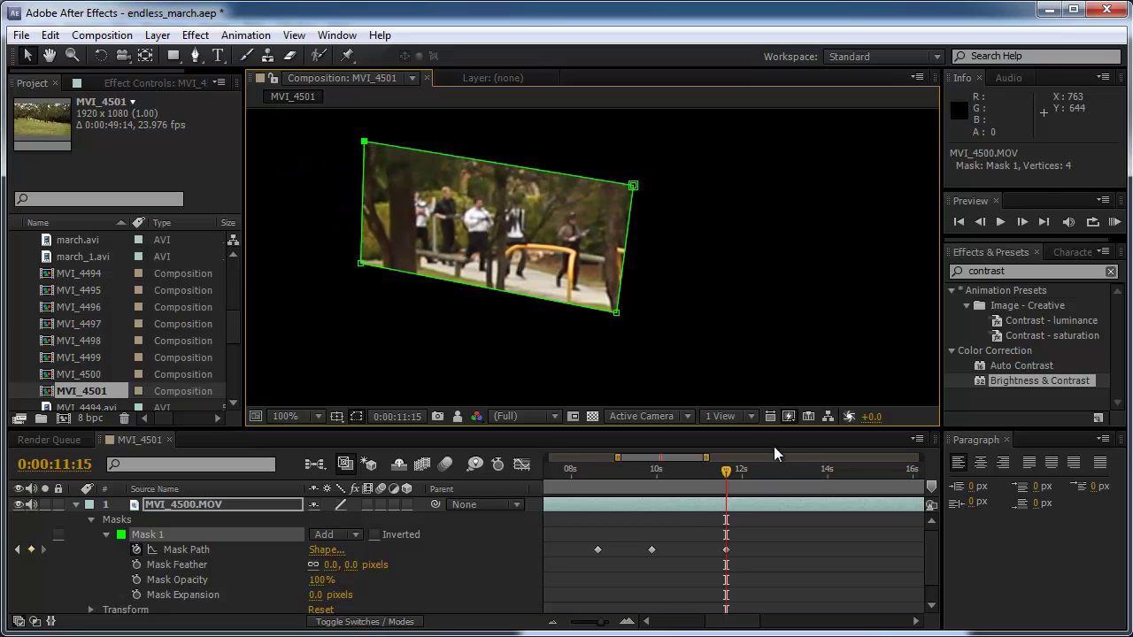
At 0:00:13:16, shift the mask's right and left edges forward so it follows the soldiers past the yellow railings.
left_click(813, 471)
left_click_drag(689, 365, 608, 347)
left_click_drag(536, 294, 628, 310)
left_click_drag(552, 167, 625, 172)
left_click_drag(312, 238, 360, 285)
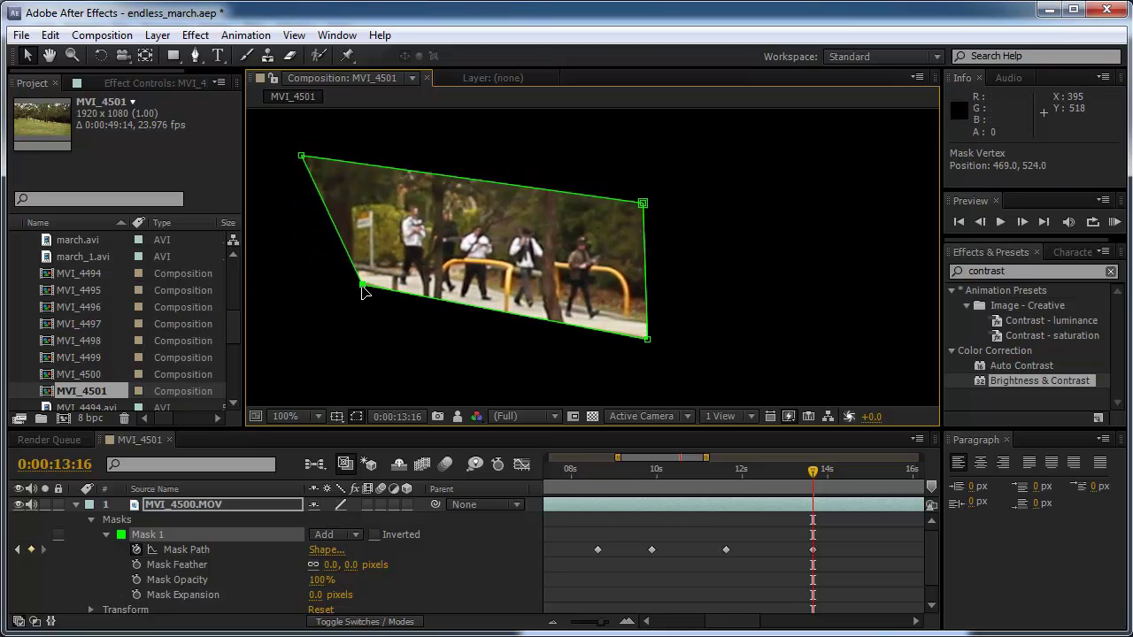
left_click_drag(302, 155, 369, 161)
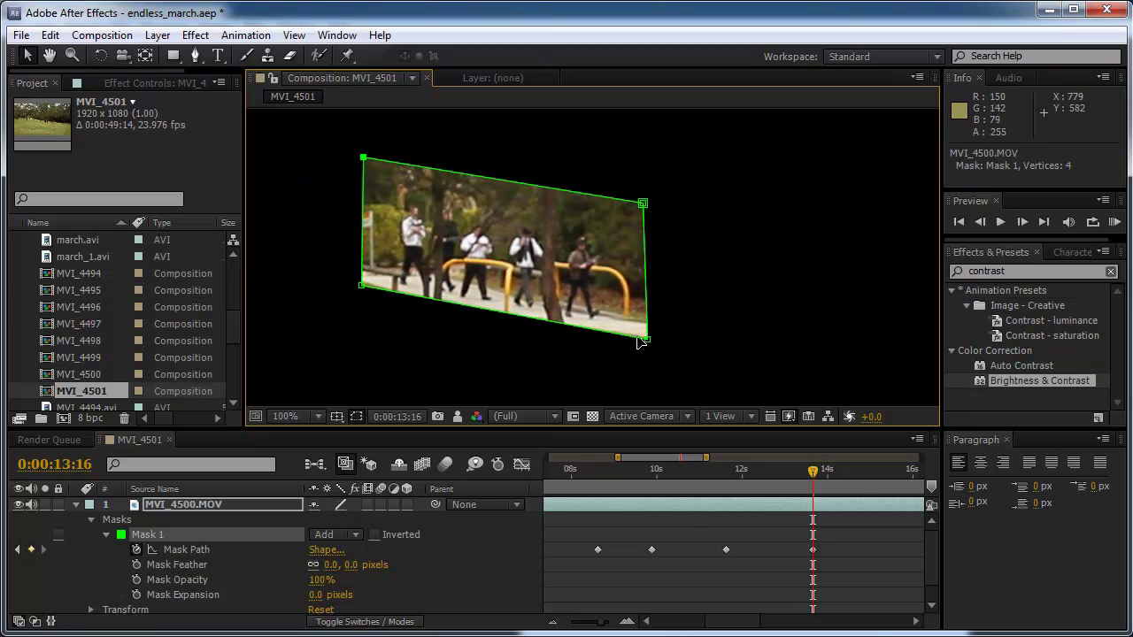
Lower the mask's lower-right corner at 0:00:13:16, and at 0:00:15:10 move all four corners forward around the soldiers.
left_click_drag(639, 342, 653, 360)
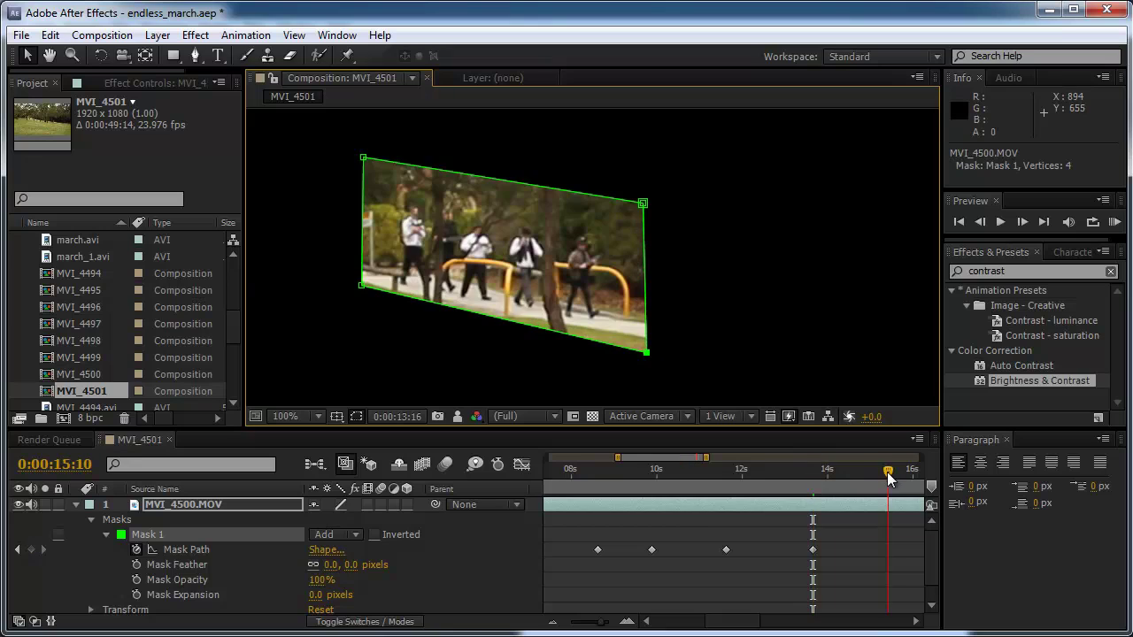
left_click_drag(453, 310, 522, 320)
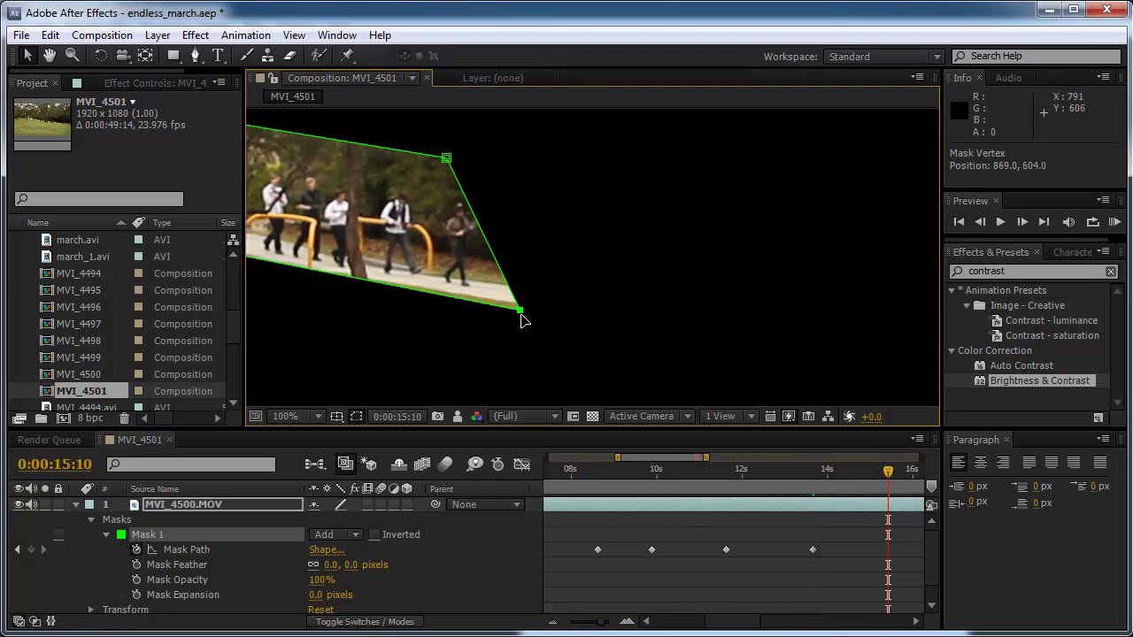
left_click_drag(446, 157, 580, 254)
left_click_drag(260, 308, 330, 319)
left_click_drag(261, 180, 347, 212)
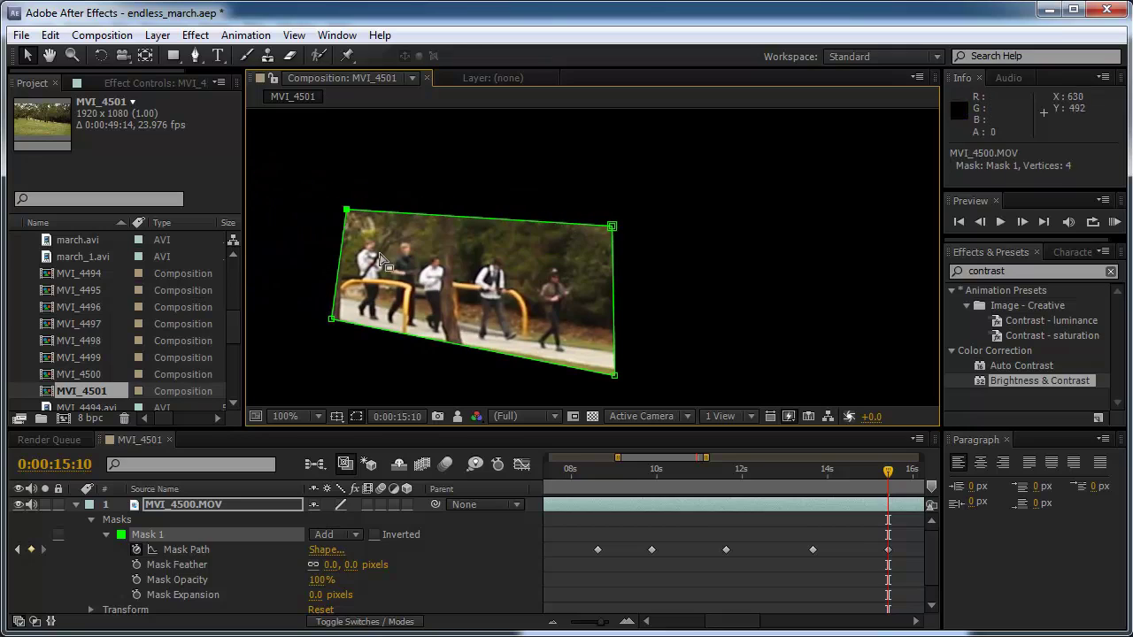
At 0:00:17:15, shift the whole of Mask 1 forward so it encloses all five soldiers.
left_click(552, 620)
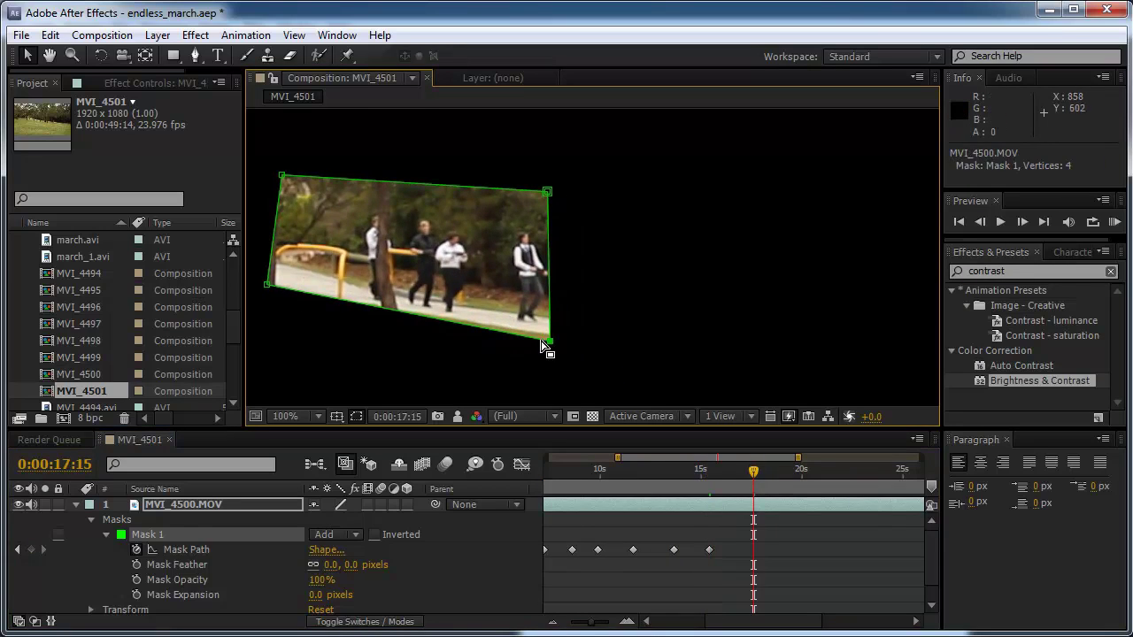
left_click(172, 507)
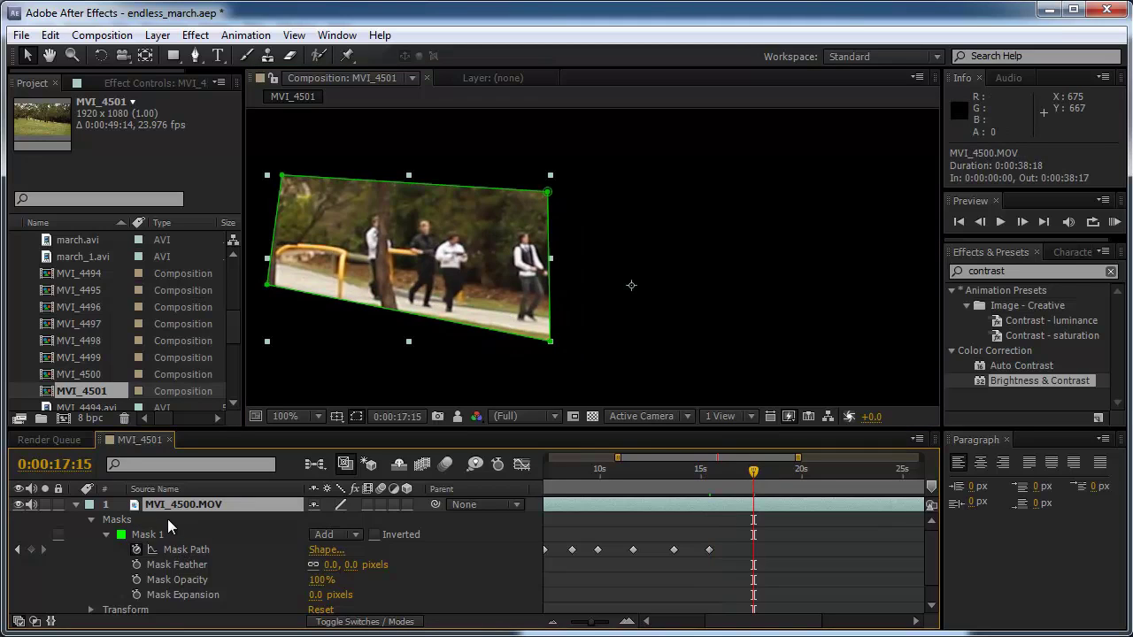
left_click(155, 534)
left_click_drag(550, 342, 625, 360)
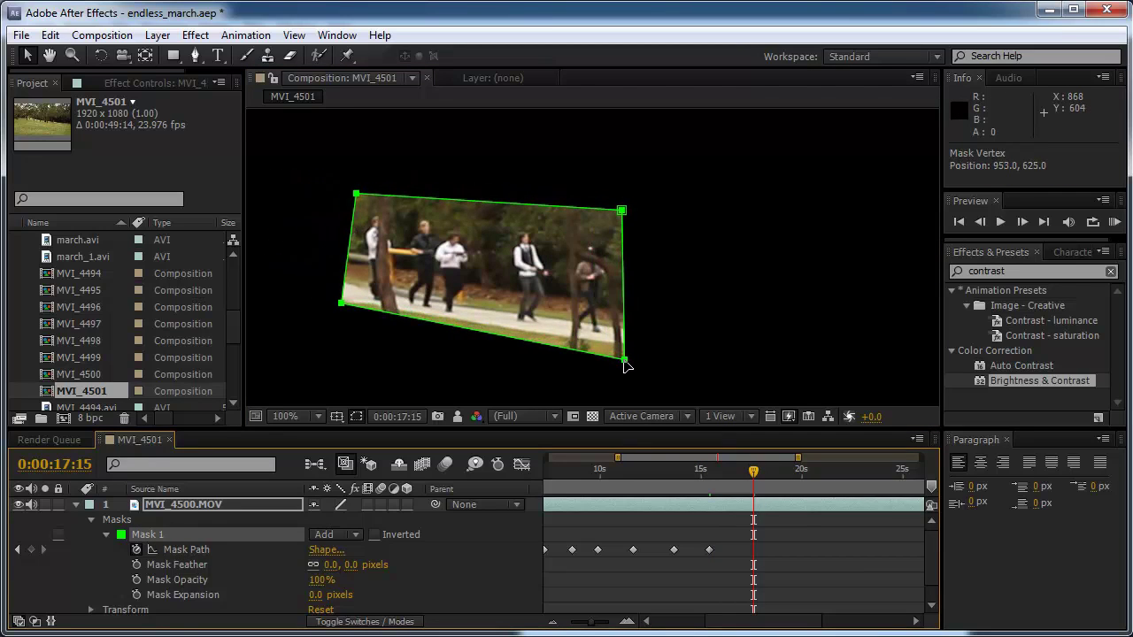
Shift the whole mask forward along the path at 0:00:19:16 and again at 0:00:21:23.
left_click_drag(755, 486, 794, 474)
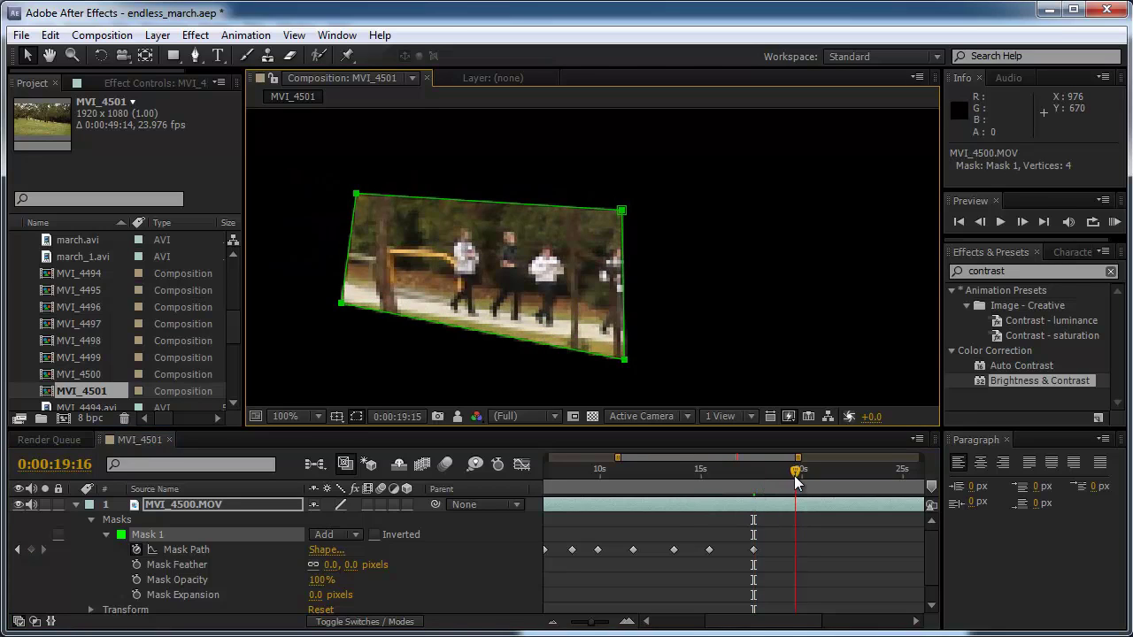
left_click_drag(625, 359, 716, 377)
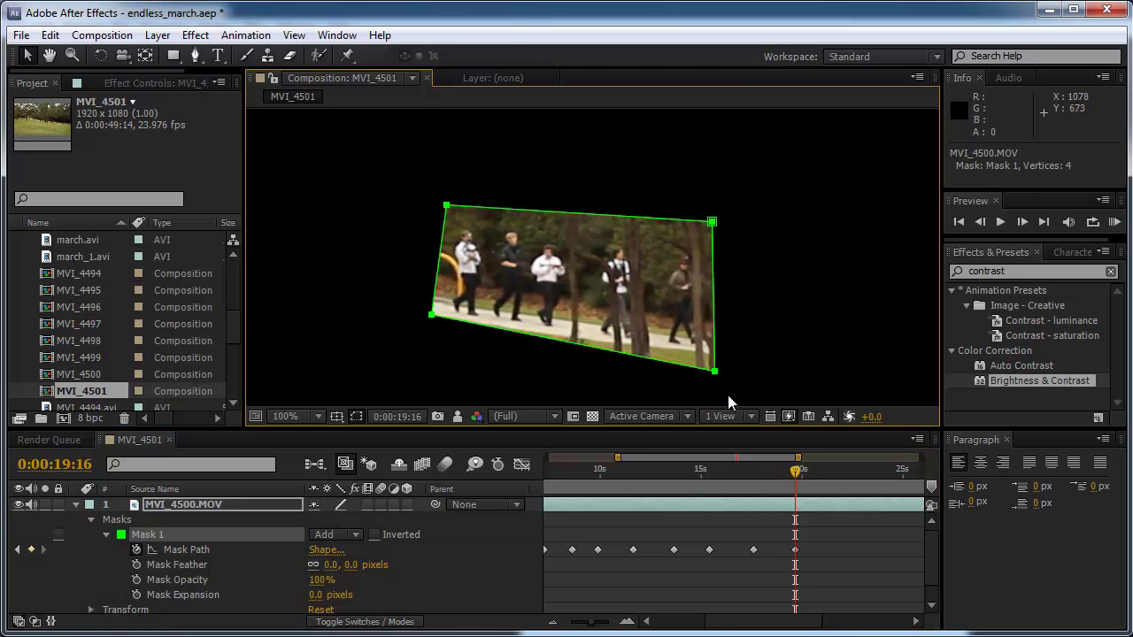
left_click_drag(800, 473, 841, 470)
left_click_drag(714, 372, 795, 383)
At 0:00:23:21, move the whole mask forward and adjust its upper-right, lower-left and upper-left corners around the soldiers.
left_click_drag(843, 472, 876, 476)
left_click_drag(541, 316, 691, 338)
left_click_drag(652, 183, 698, 179)
left_click_drag(372, 274, 369, 298)
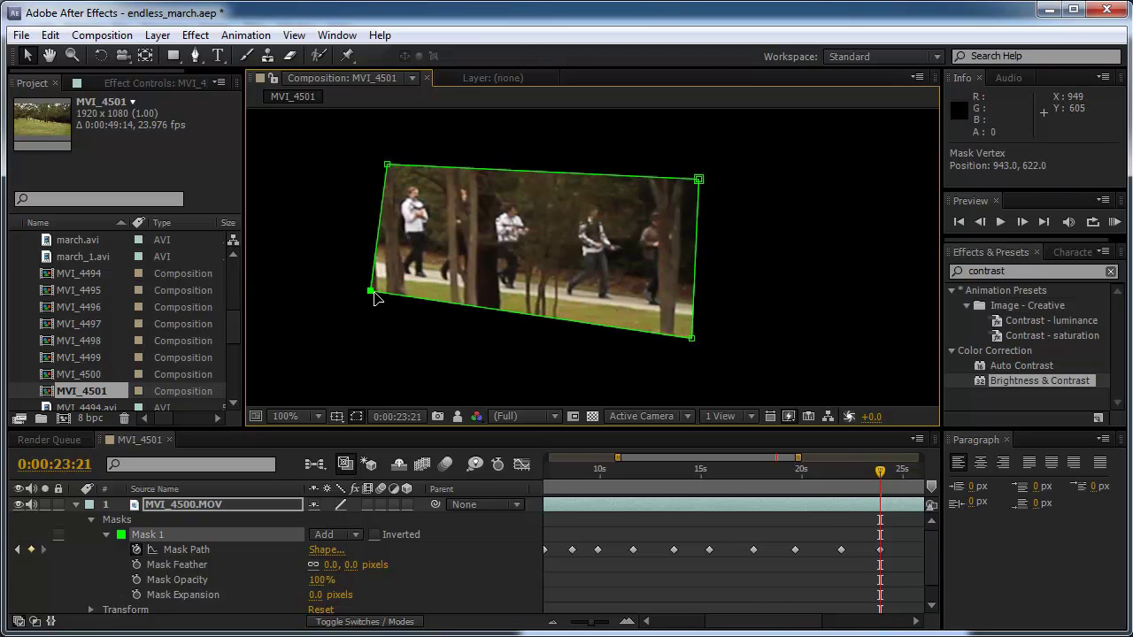
left_click_drag(386, 164, 387, 157)
At 0:00:26:14, shift the whole mask forward and extend its two right corners past the leading soldier.
left_click(200, 504)
left_click(204, 534)
left_click(912, 625)
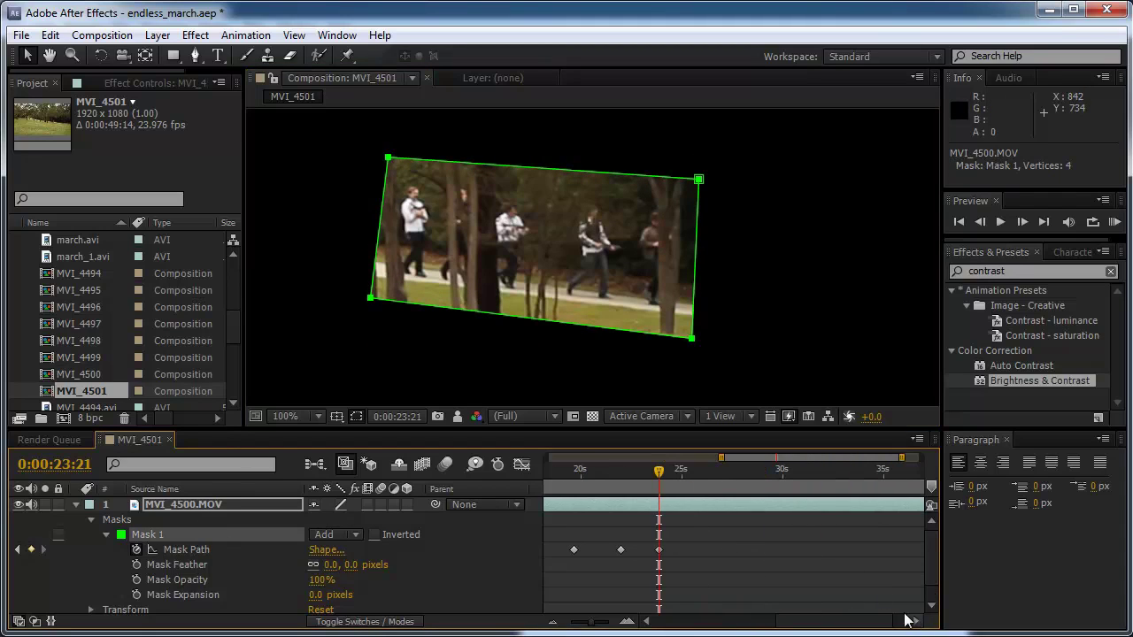
left_click(713, 472)
left_click_drag(693, 343, 841, 352)
left_click_drag(845, 188, 869, 188)
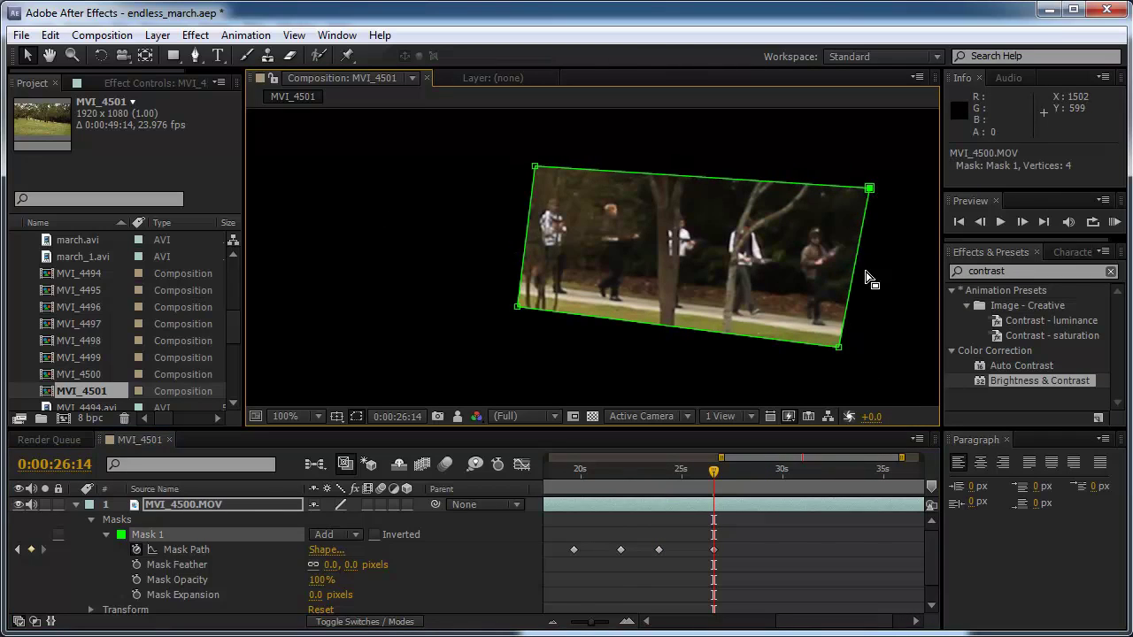
left_click_drag(842, 352, 873, 352)
left_click(759, 450)
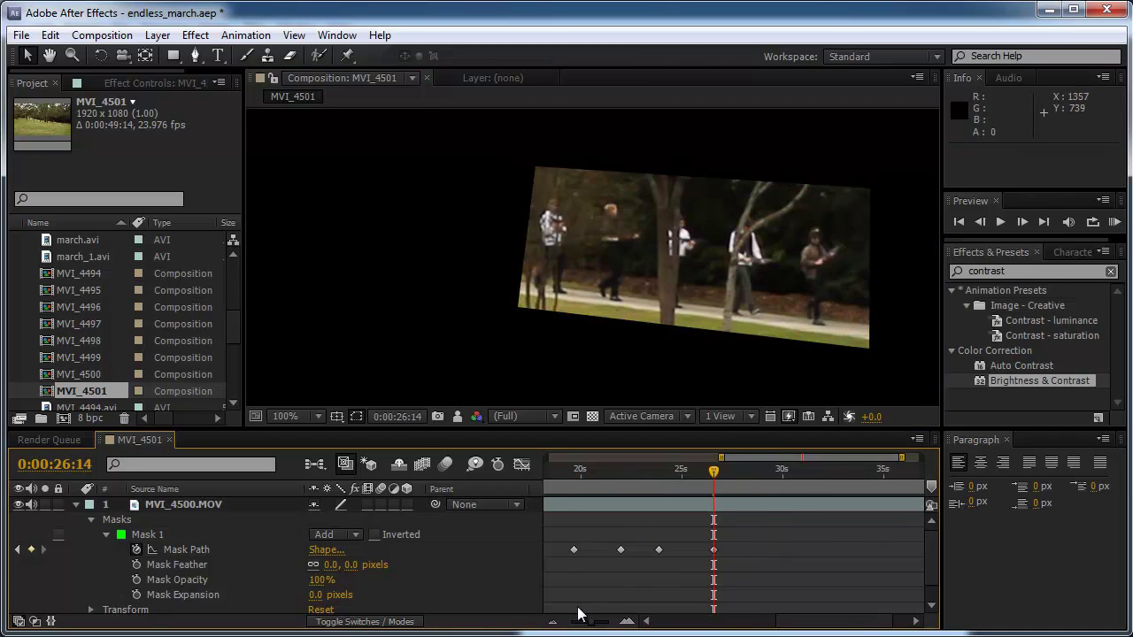
At 0:00:28:21, shift the whole of Mask 1 forward to enclose the five soldiers beyond the trees.
left_click(550, 622)
left_click(551, 622)
scroll(618, 316, "down", 2)
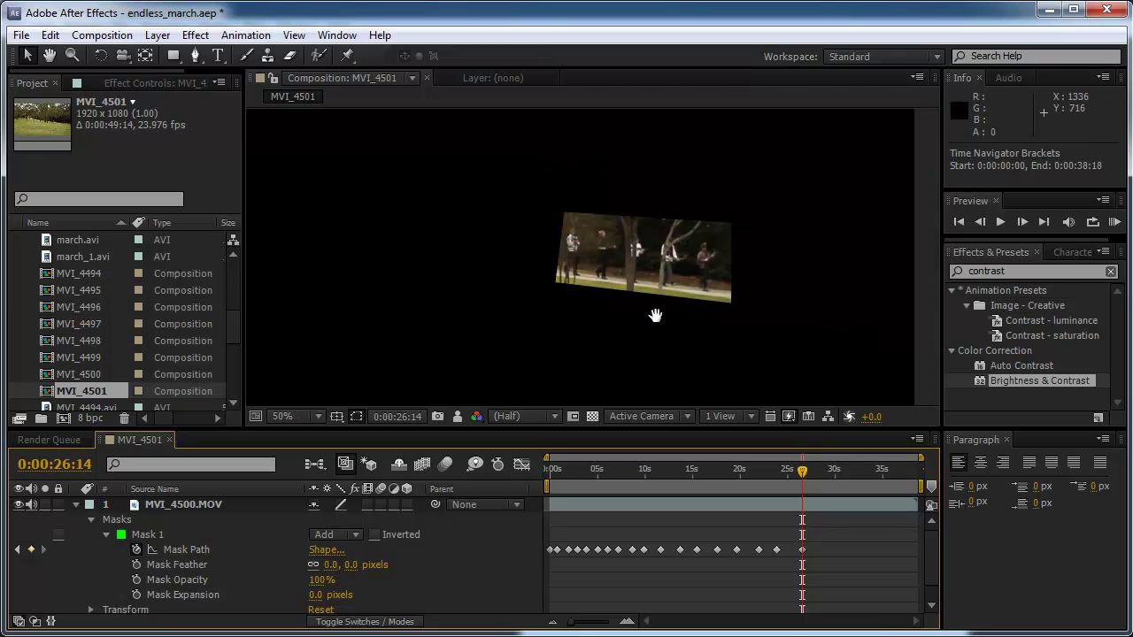
left_click(823, 473)
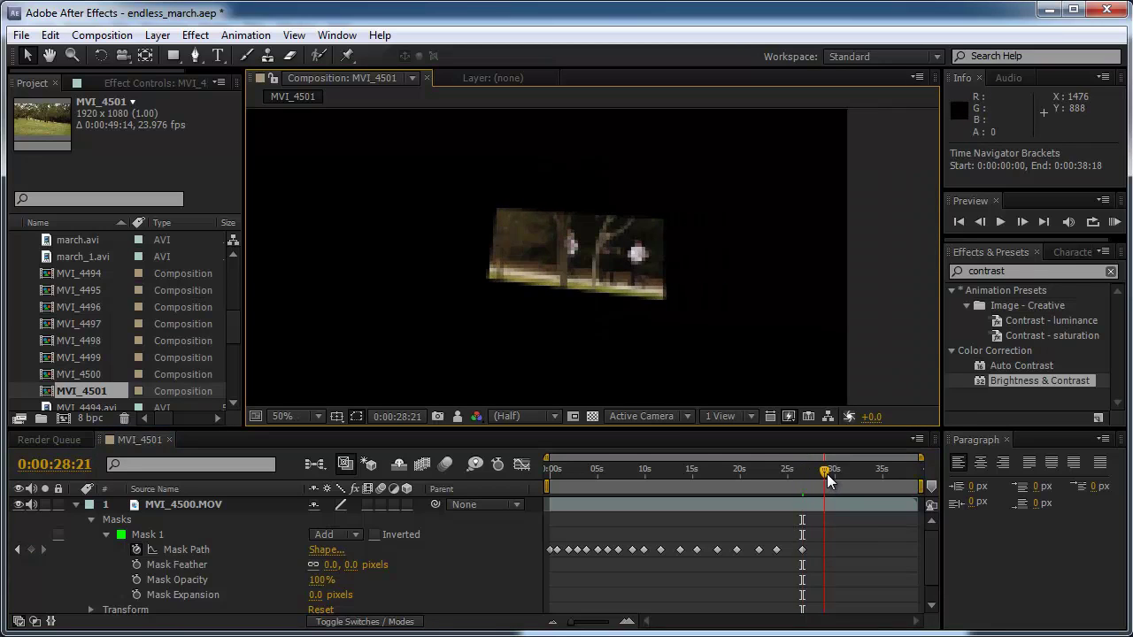
left_click(149, 534)
scroll(660, 335, "up", 2)
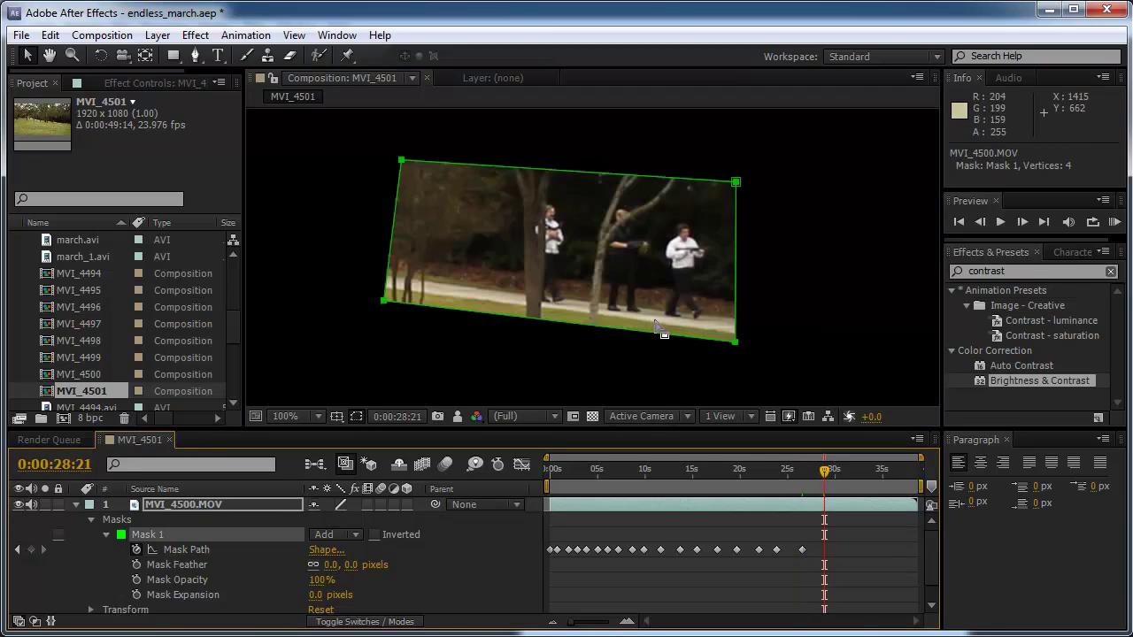
left_click_drag(742, 352, 861, 361)
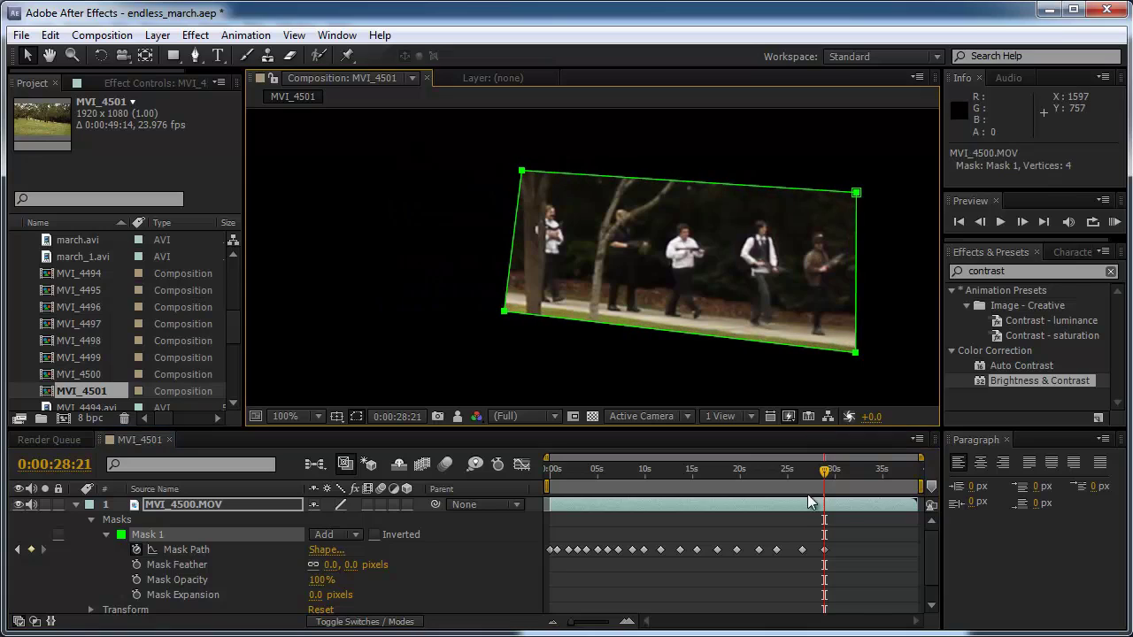
Shift the whole mask at 0:00:34:04, 0:00:37:04 and 0:00:38:17 so it follows the soldiers out of the frame.
left_click(876, 473)
left_click_drag(797, 346, 926, 361)
left_click_drag(890, 483, 903, 477)
left_click_drag(592, 322, 794, 338)
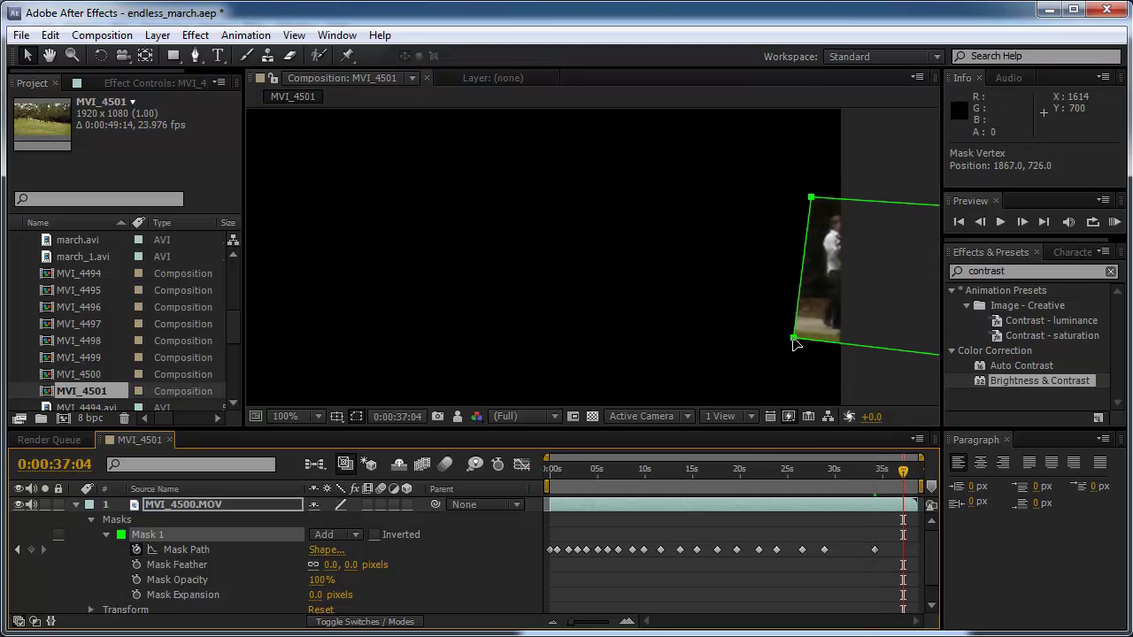
left_click_drag(904, 474, 929, 472)
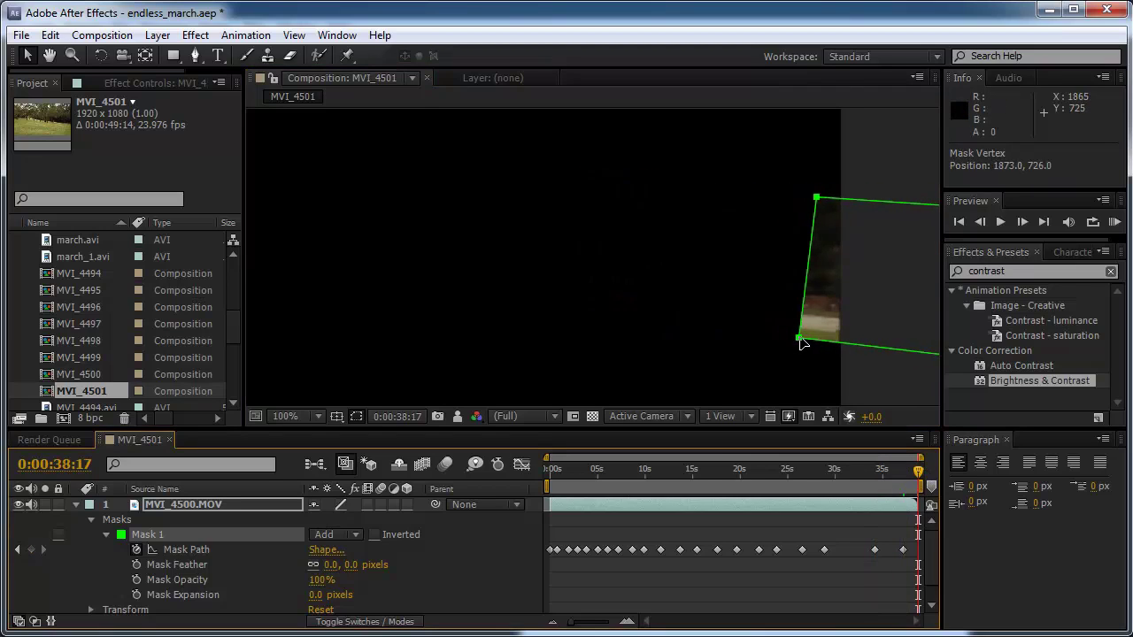
Check the mask back from the clip's end, and at 0:00:34:04 extend its right corners farther beyond the frame edge.
left_click(908, 471)
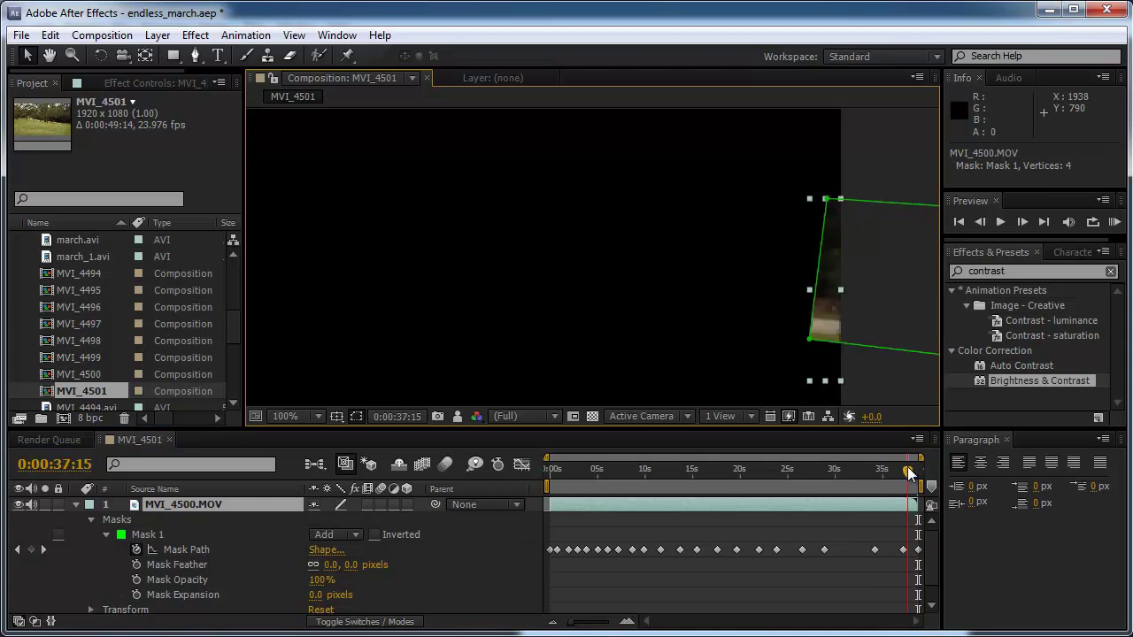
left_click_drag(909, 473, 854, 479)
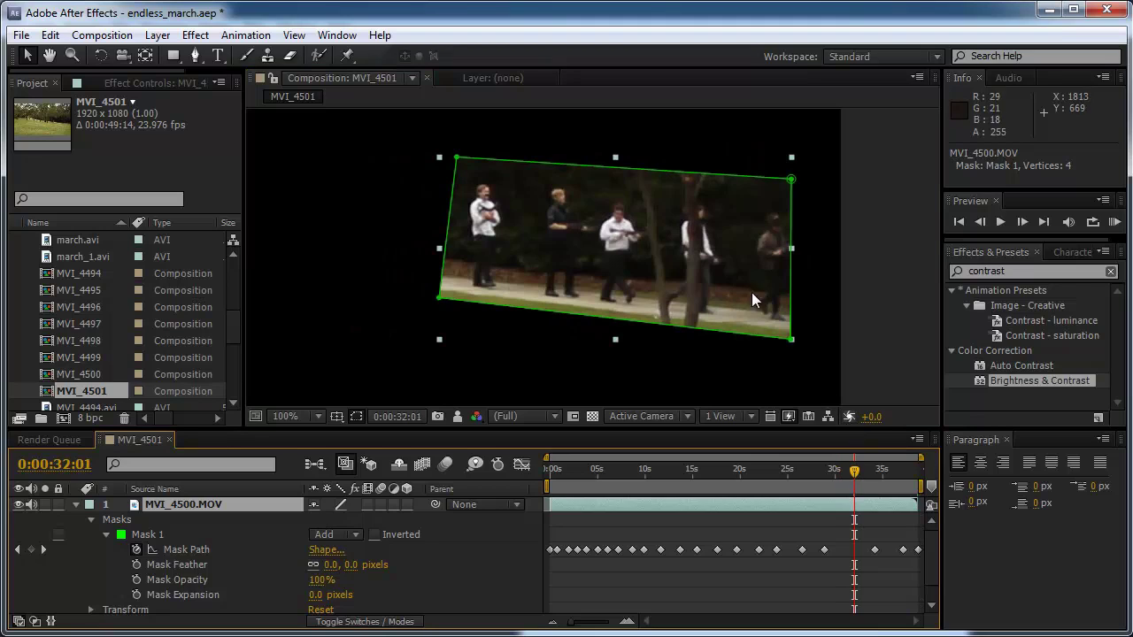
key("k")
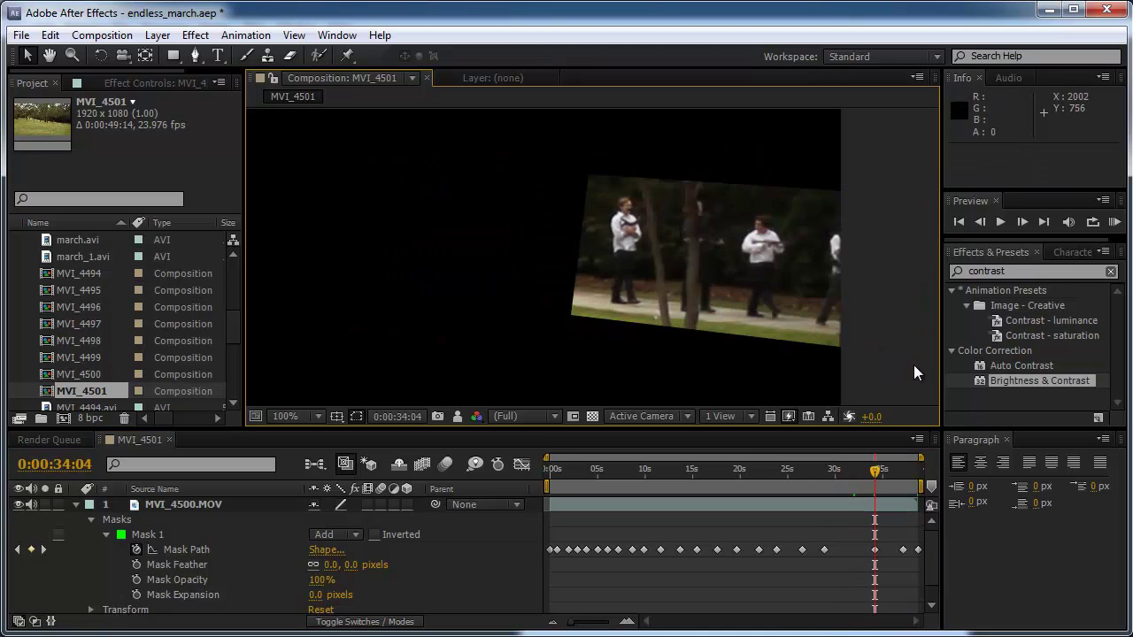
left_click(804, 296)
left_click_drag(804, 296, 673, 259)
left_click_drag(761, 339, 799, 345)
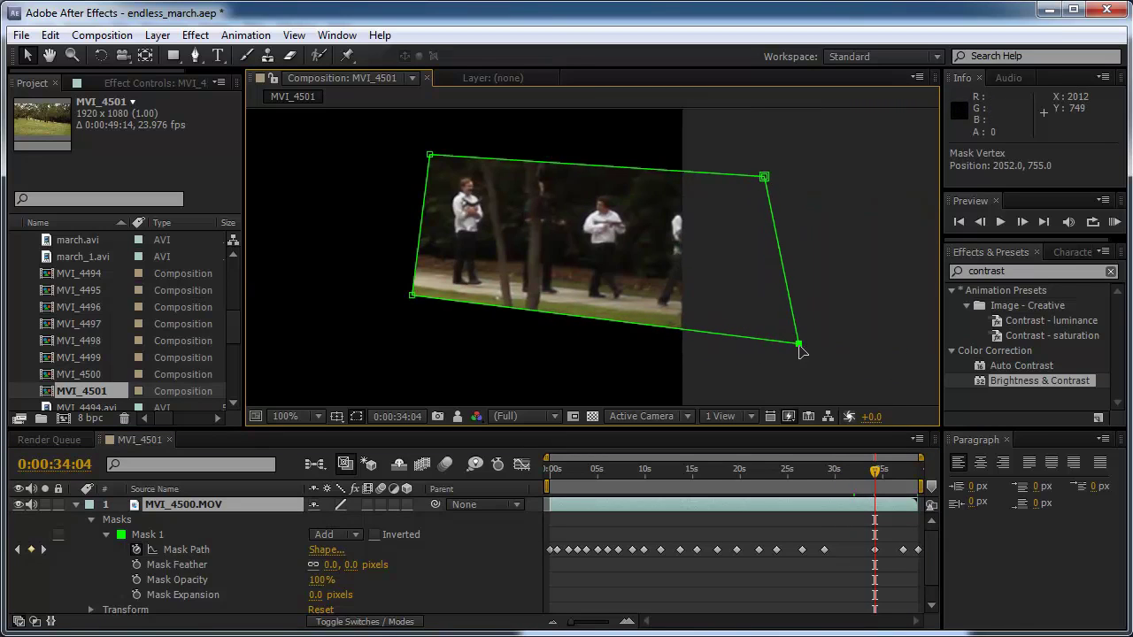
left_click_drag(764, 178, 814, 176)
Check the mask back from 0:00:28:21, and at 0:00:23:21 extend its two right corners ahead of the leading soldier.
key("j")
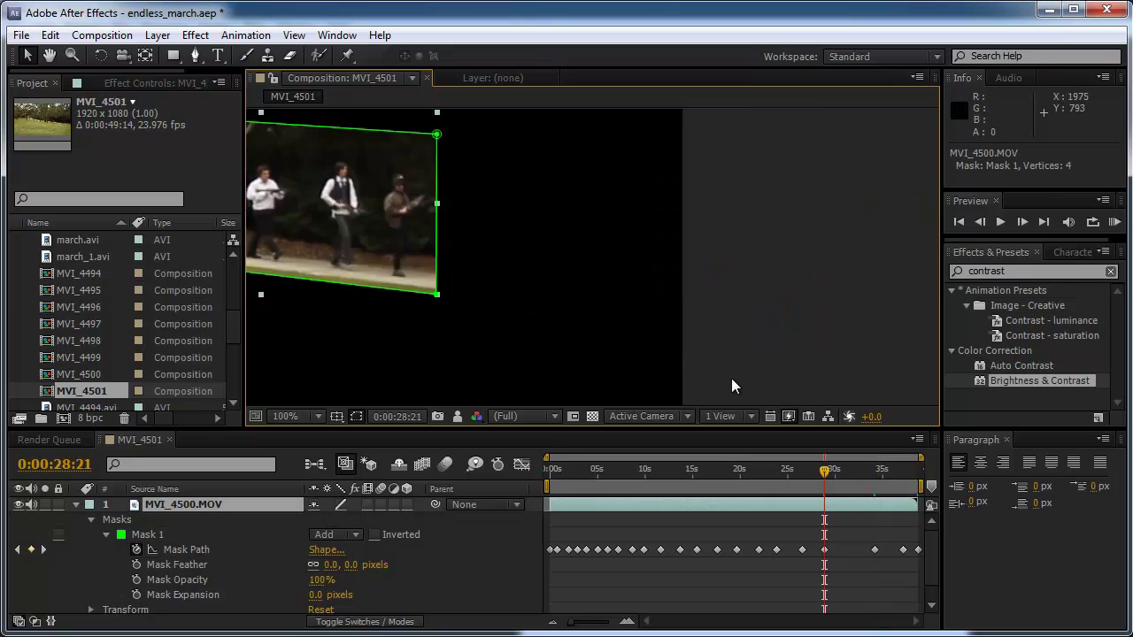
left_click(734, 380)
left_click_drag(460, 292, 682, 362)
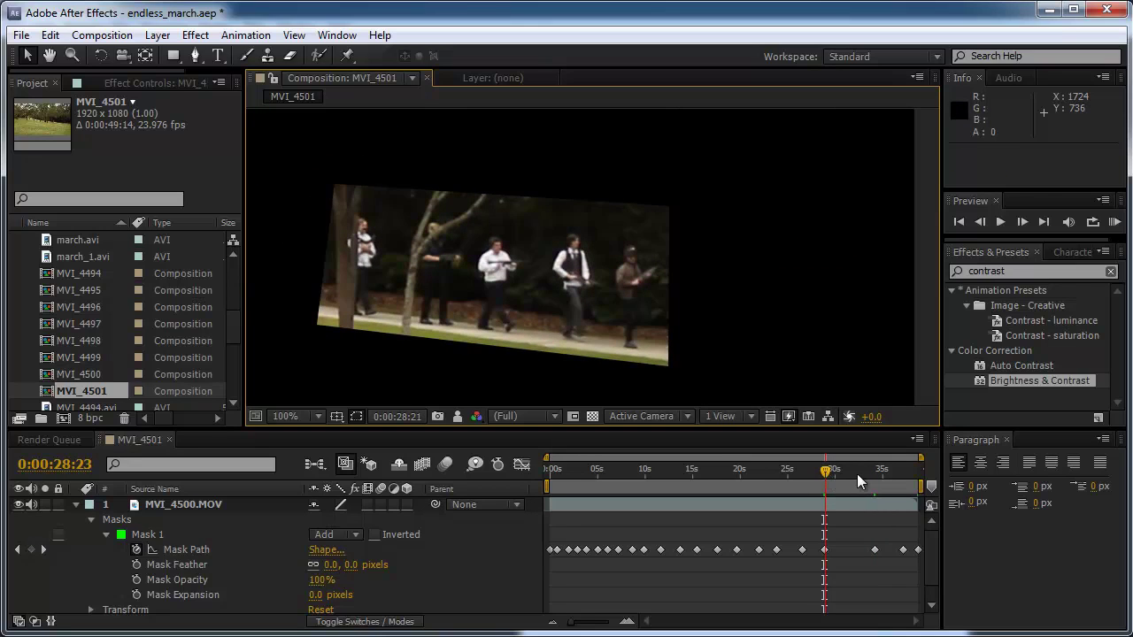
left_click_drag(857, 474, 767, 483)
key("k")
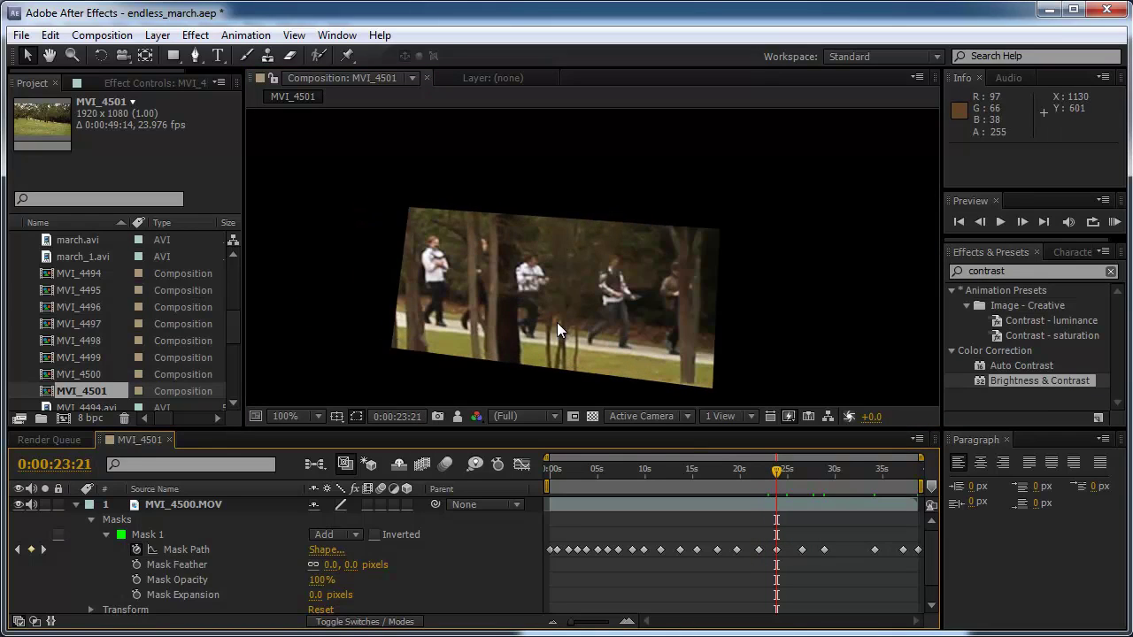
double_click(609, 292)
left_click_drag(718, 230, 746, 224)
scroll(746, 224, "down", 3)
left_click_drag(708, 297, 748, 305)
At 0:00:21:23, extend the mask's two right corners forward to make room for the leading soldier.
double_click(536, 280)
key("j")
left_click_drag(536, 282, 696, 336)
left_click_drag(761, 479, 757, 476)
key("k")
key("j")
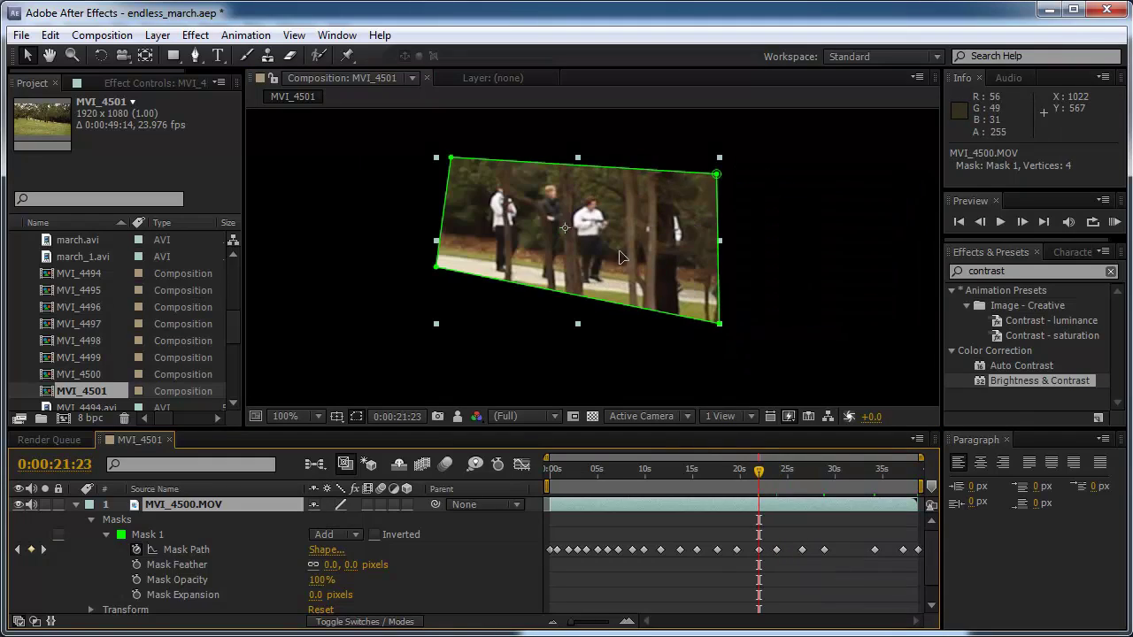
left_click(756, 175)
left_click_drag(718, 324, 779, 347)
At 0:00:19:16, extend the mask's right edge forward and check the result on the neighbouring frames.
key("j")
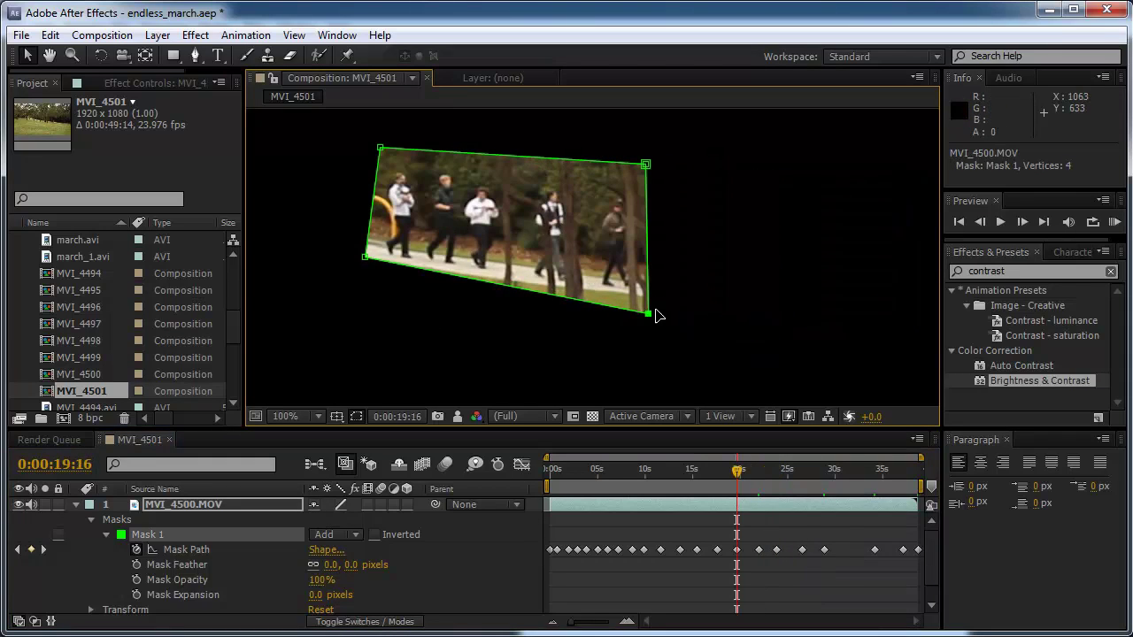
key("j")
left_click_drag(646, 165, 673, 167)
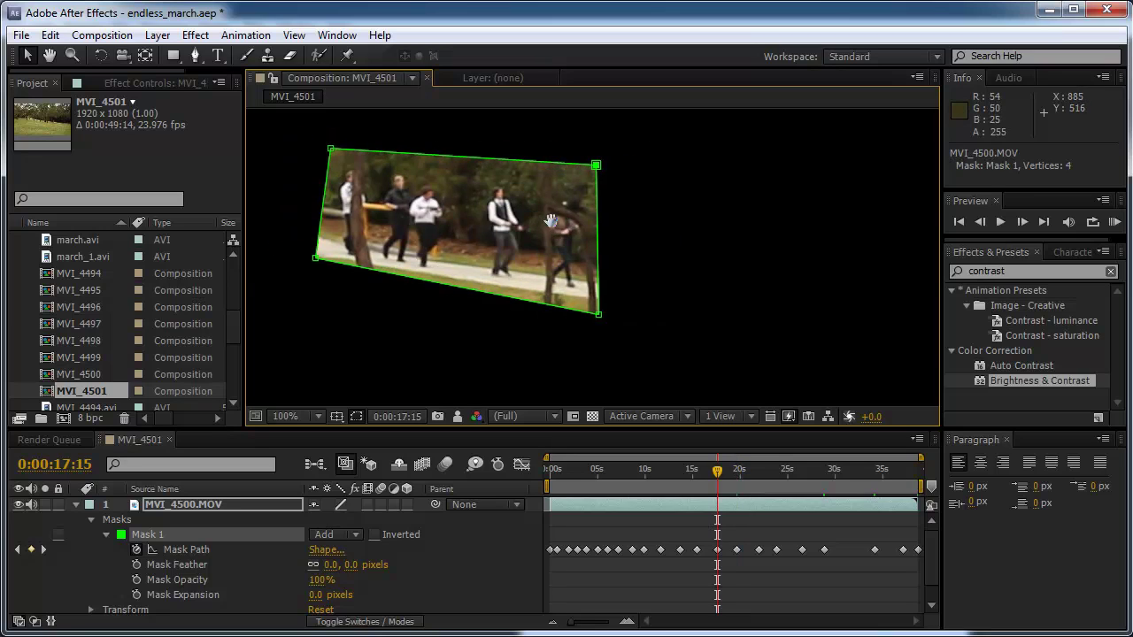
left_click_drag(717, 474, 696, 480)
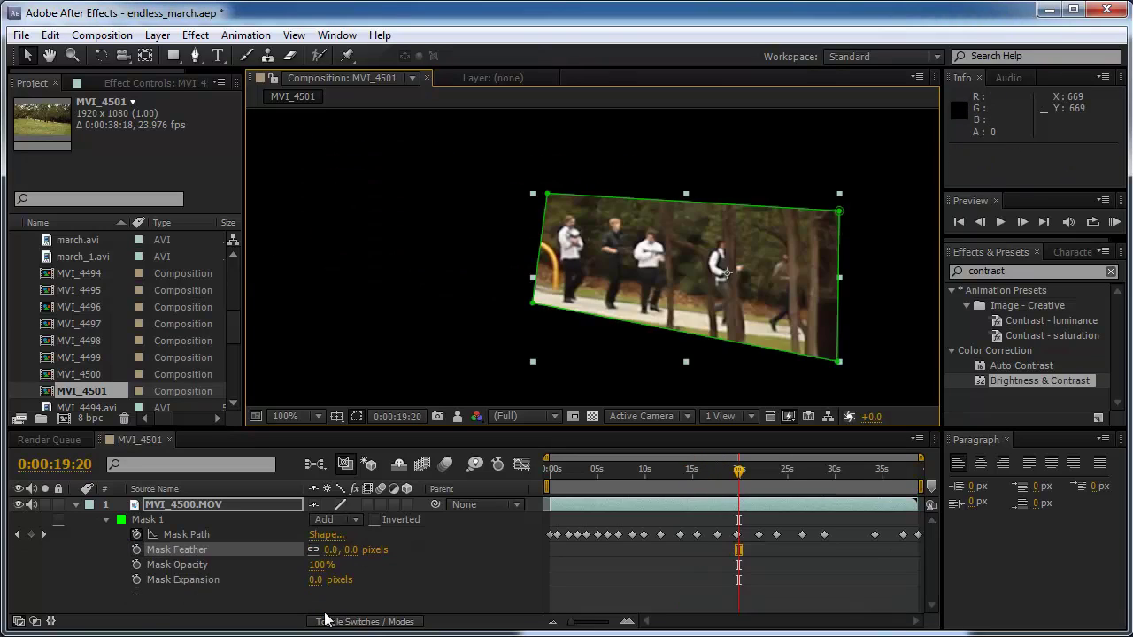
Set the feather of Mask 1 to 20 pixels.
left_click(329, 550)
type("20")
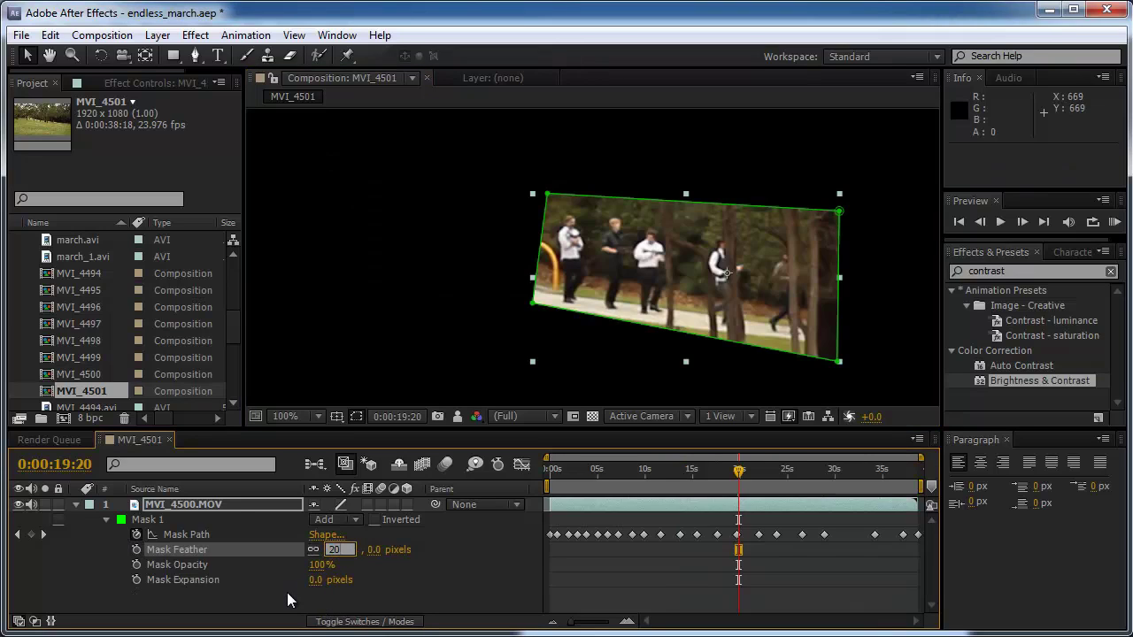
left_click(287, 592)
left_click(377, 318)
key("comma")
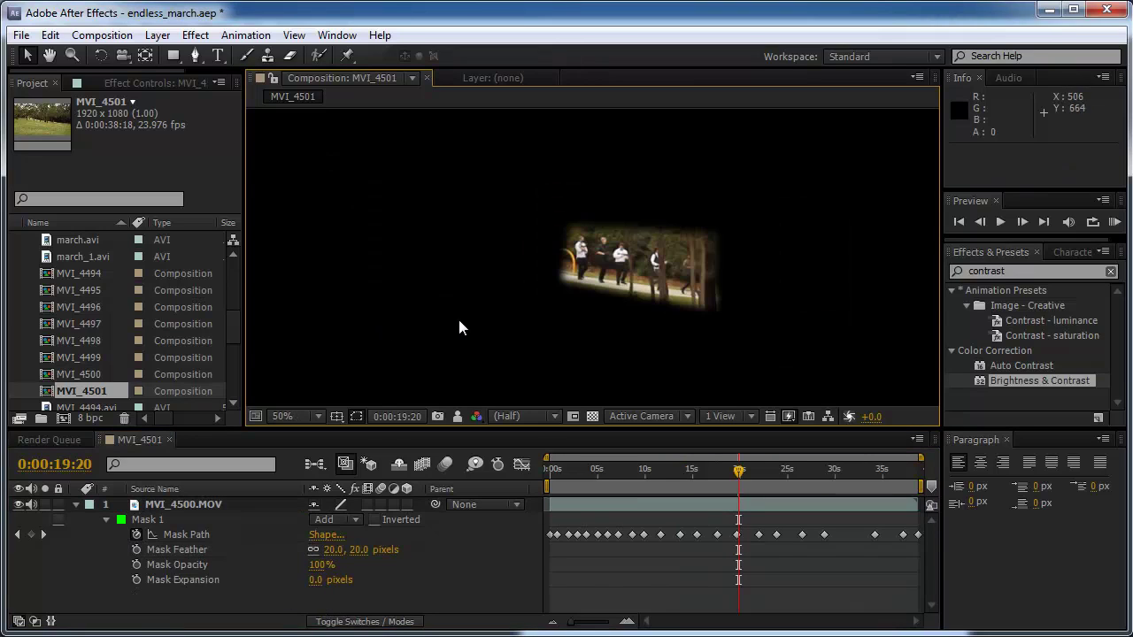
Examine the feathered mask near the clip's start and follow it up to 0:00:07:02.
left_click(566, 467)
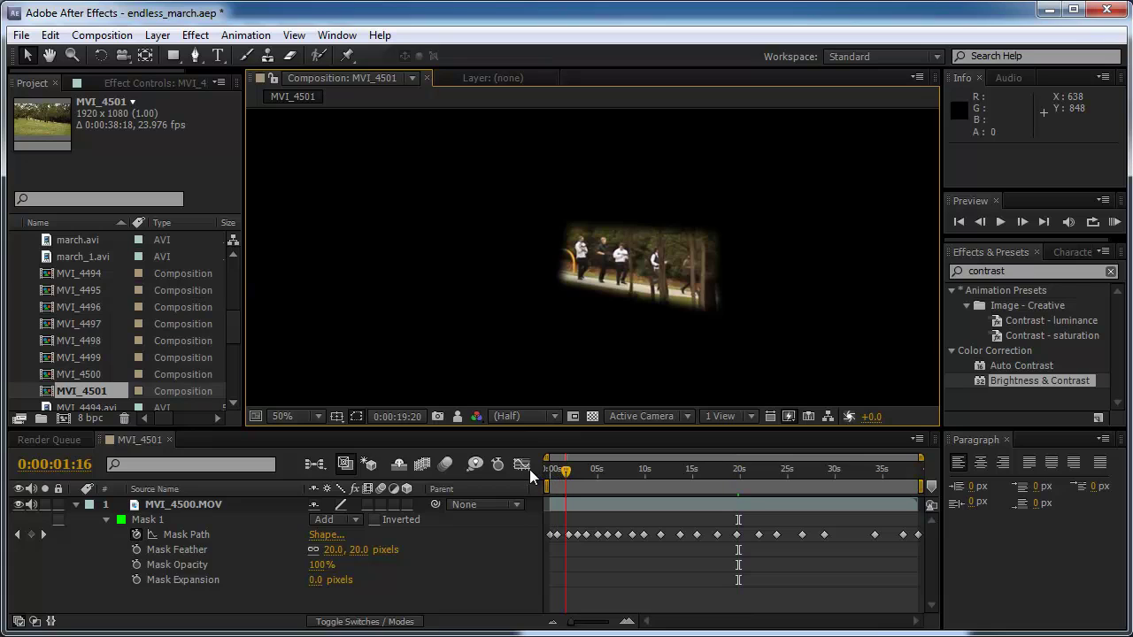
key("period")
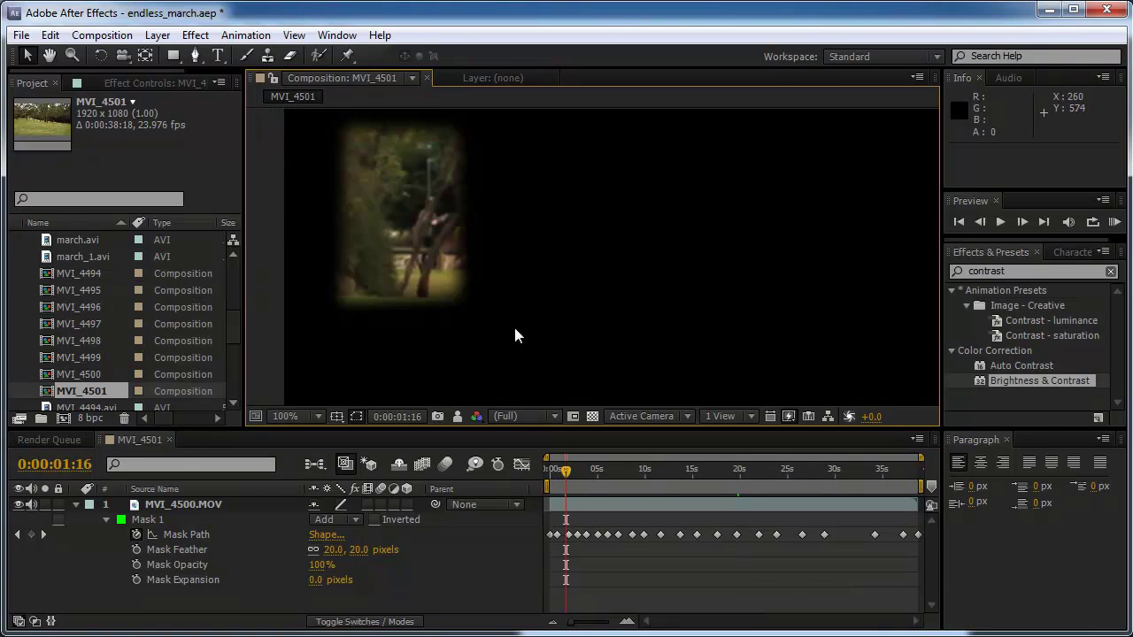
left_click_drag(571, 476, 541, 476)
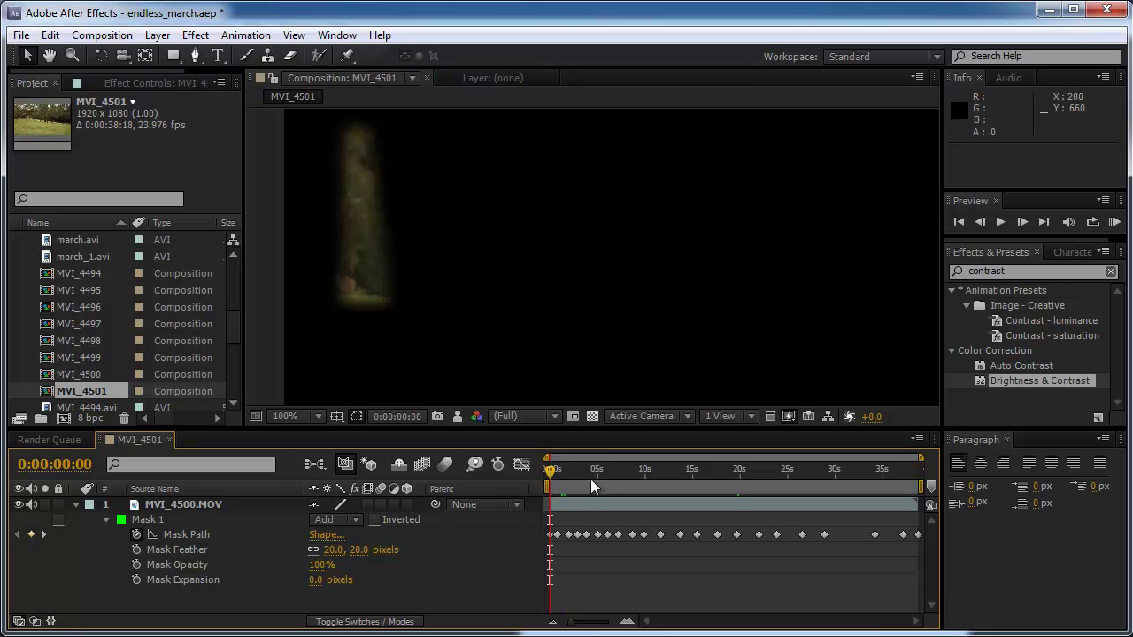
left_click_drag(553, 471, 618, 474)
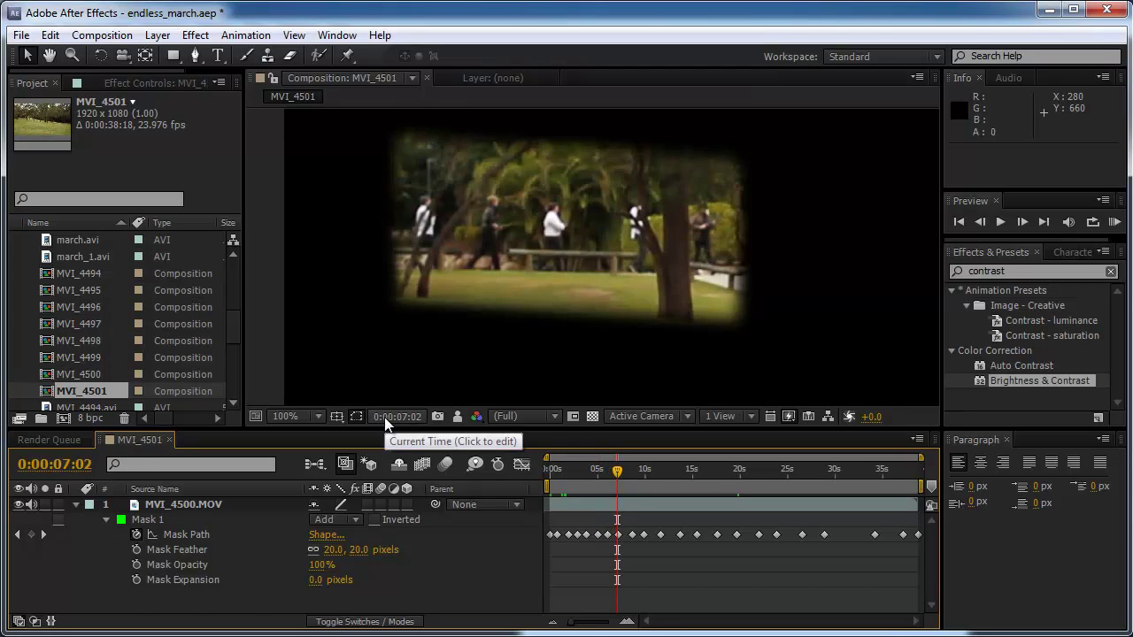
Duplicate the masked MVI_4500.MOV layer and have the copy start at 0:00:07:02.
left_click(244, 504)
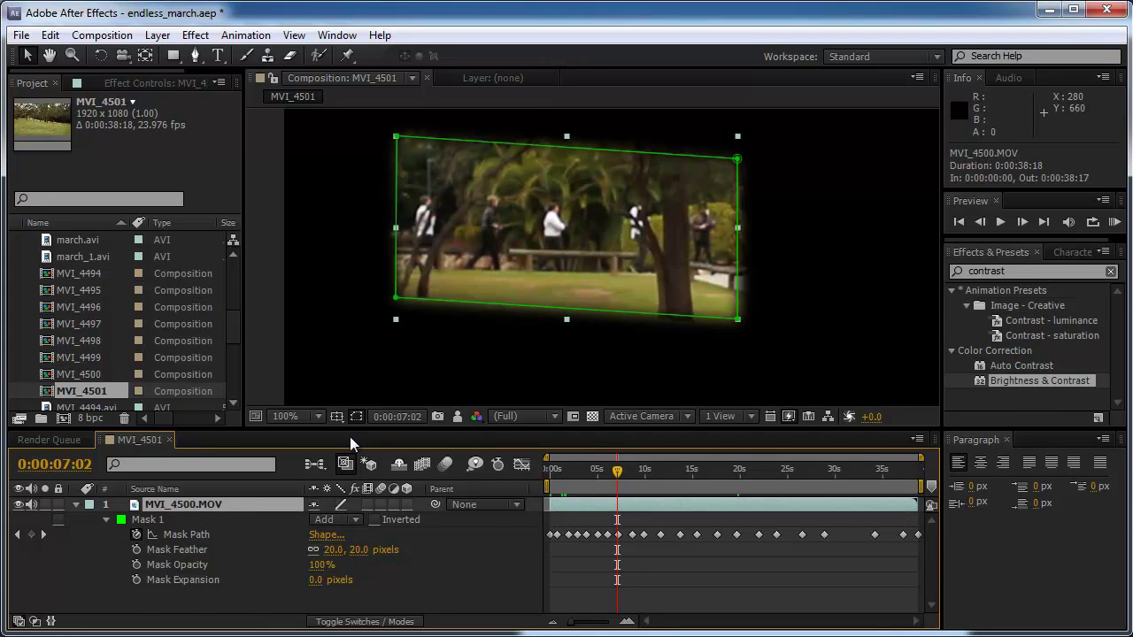
left_click(75, 504)
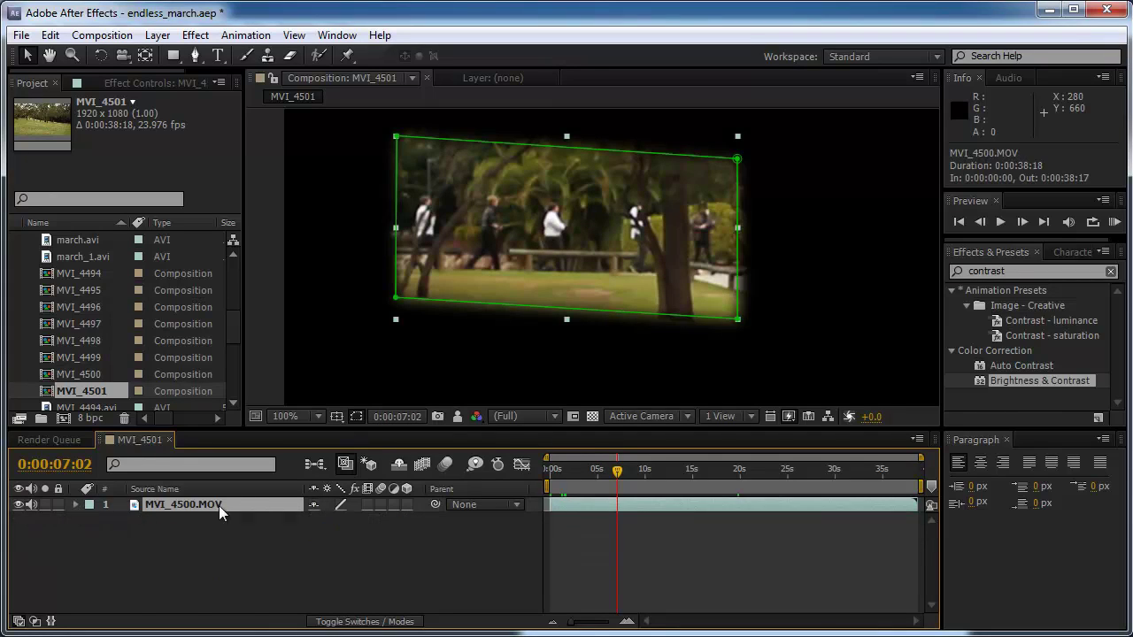
key("ctrl+d")
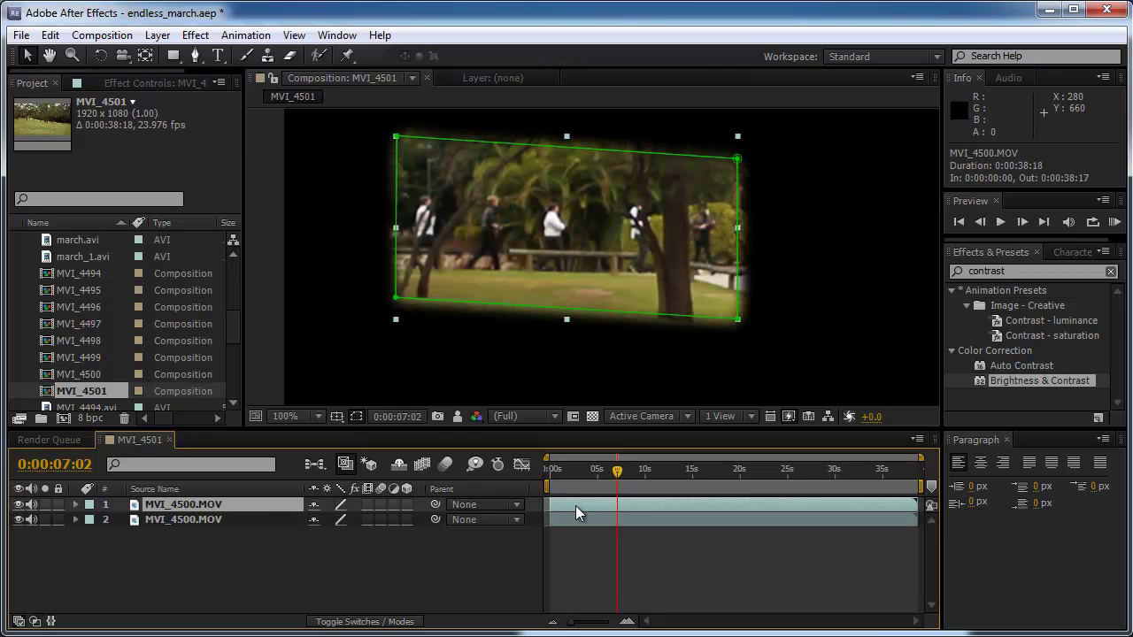
key("alt+bracketleft")
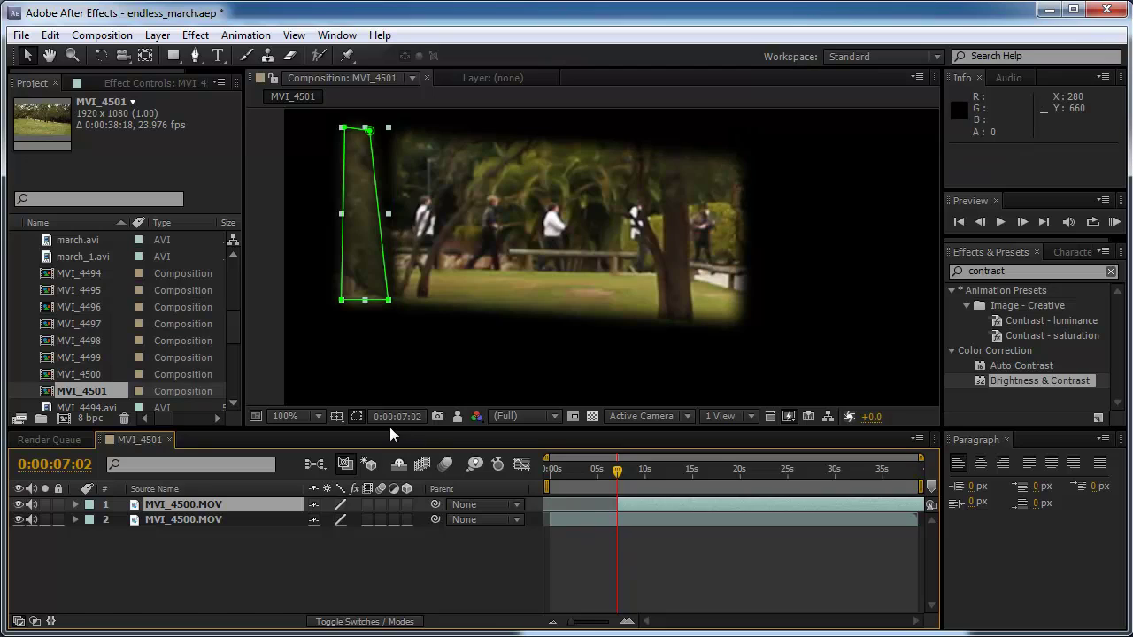
Duplicate the top MVI_4500.MOV layer and shift the new copy to start at 0:00:14:04.
key("ctrl+d")
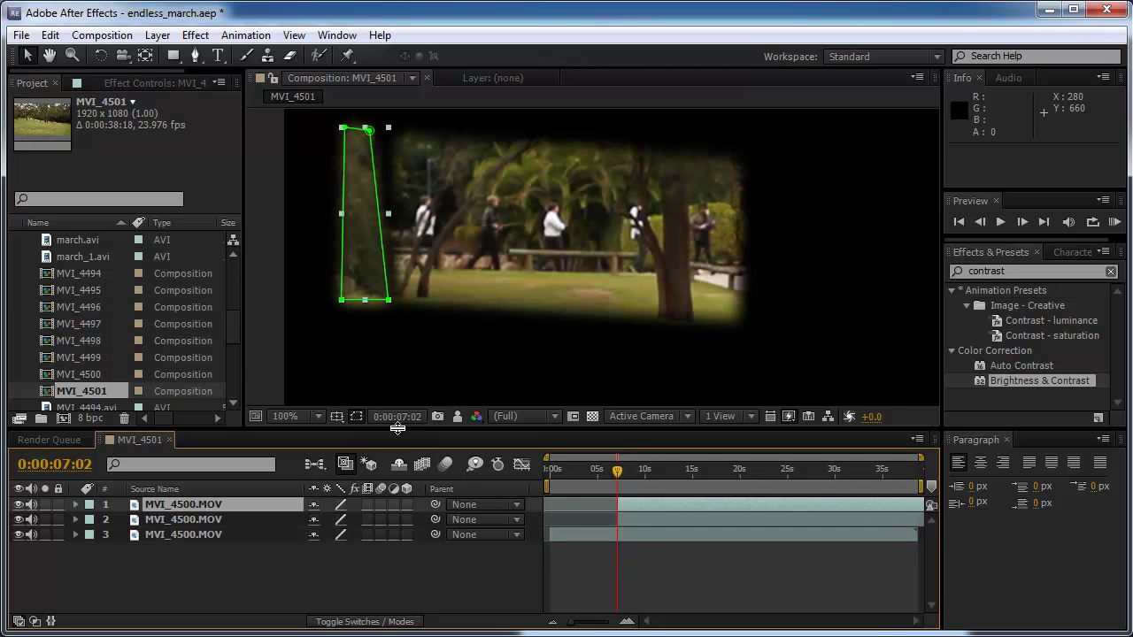
key("alt+shift+j")
left_click(492, 314)
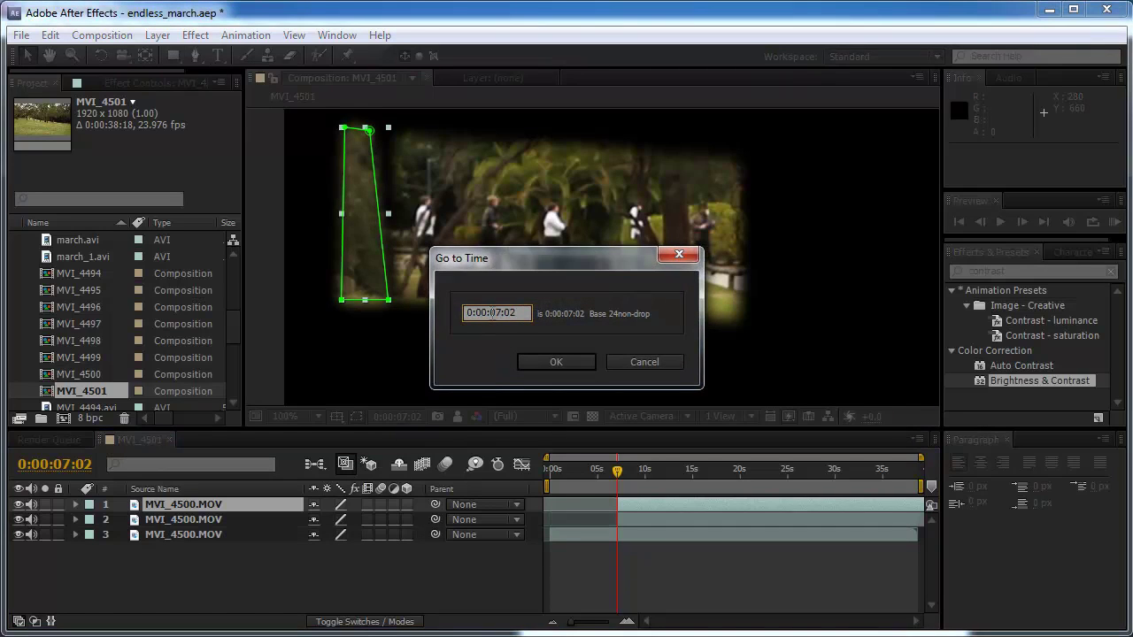
type("14")
left_click(560, 368)
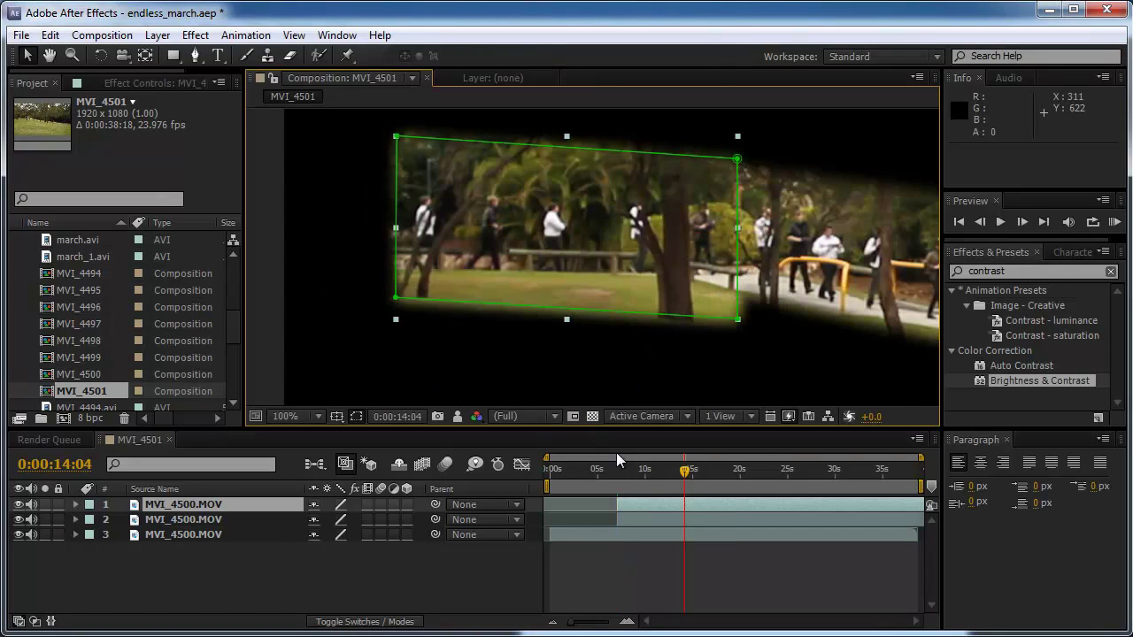
key("bracketleft")
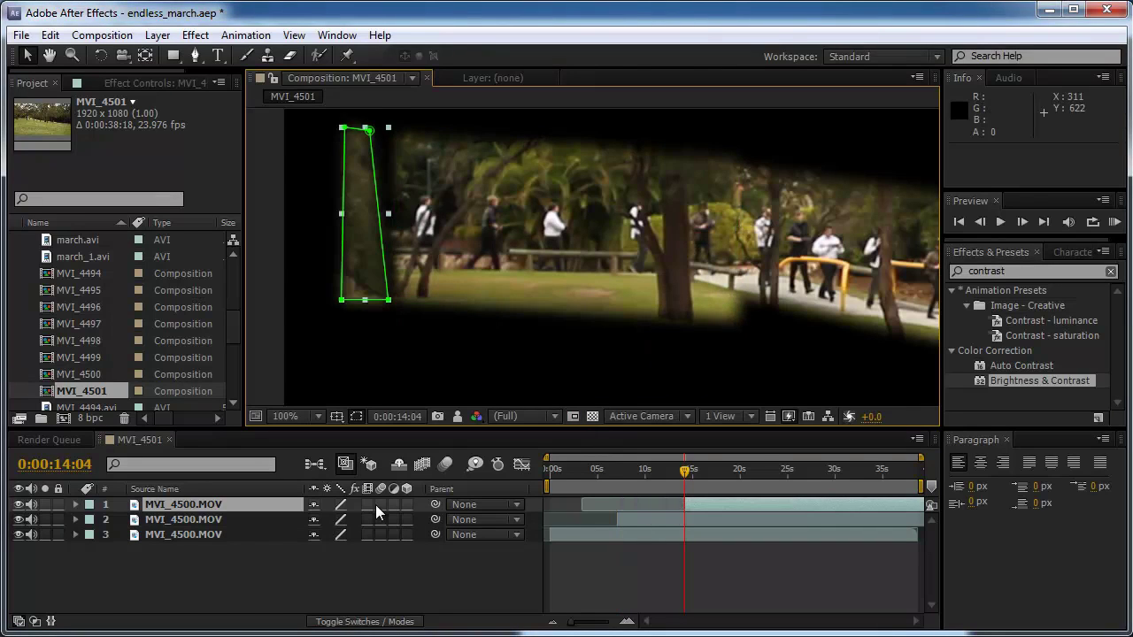
Add another copy of the top MVI_4500.MOV layer and move its start to 0:00:21:06.
key("ctrl+d")
key("alt+shift+j")
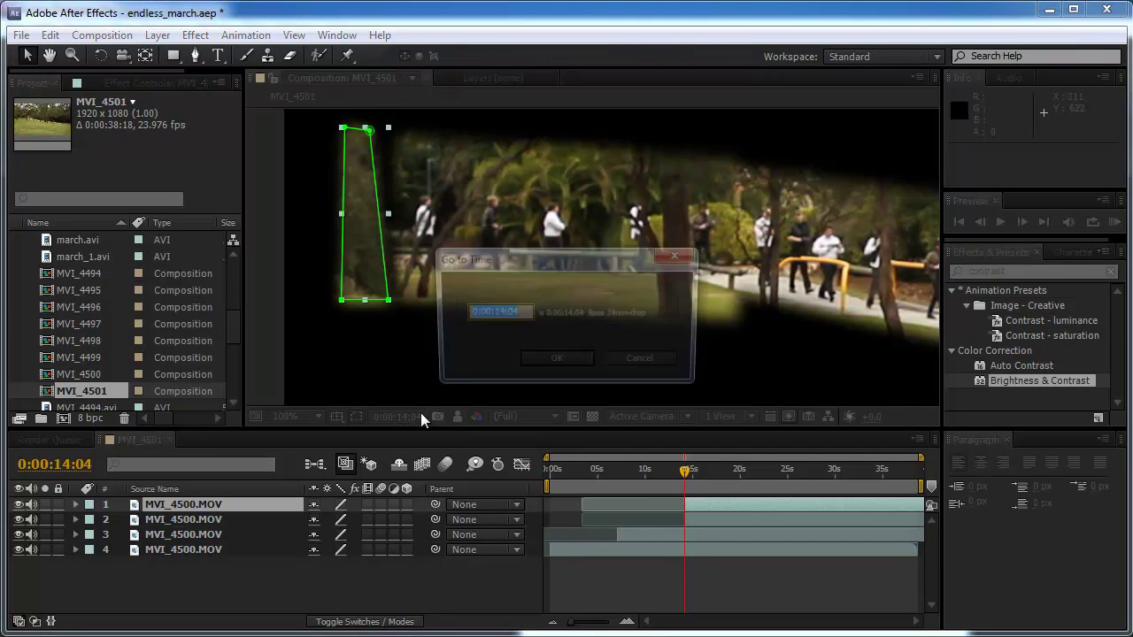
left_click(499, 312)
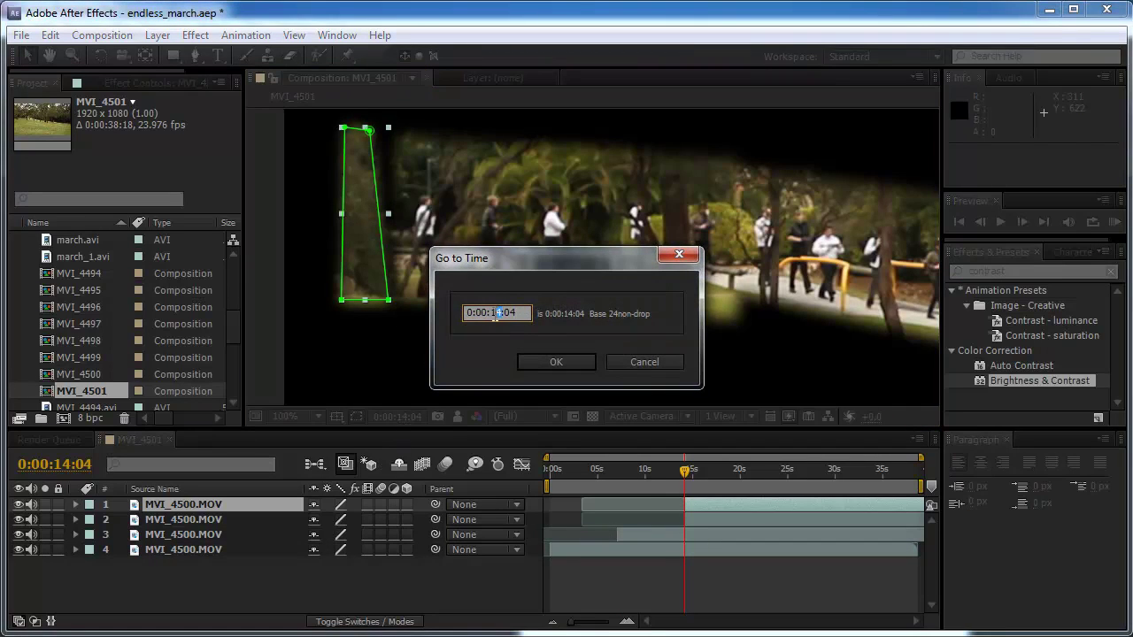
type("21")
left_click(556, 362)
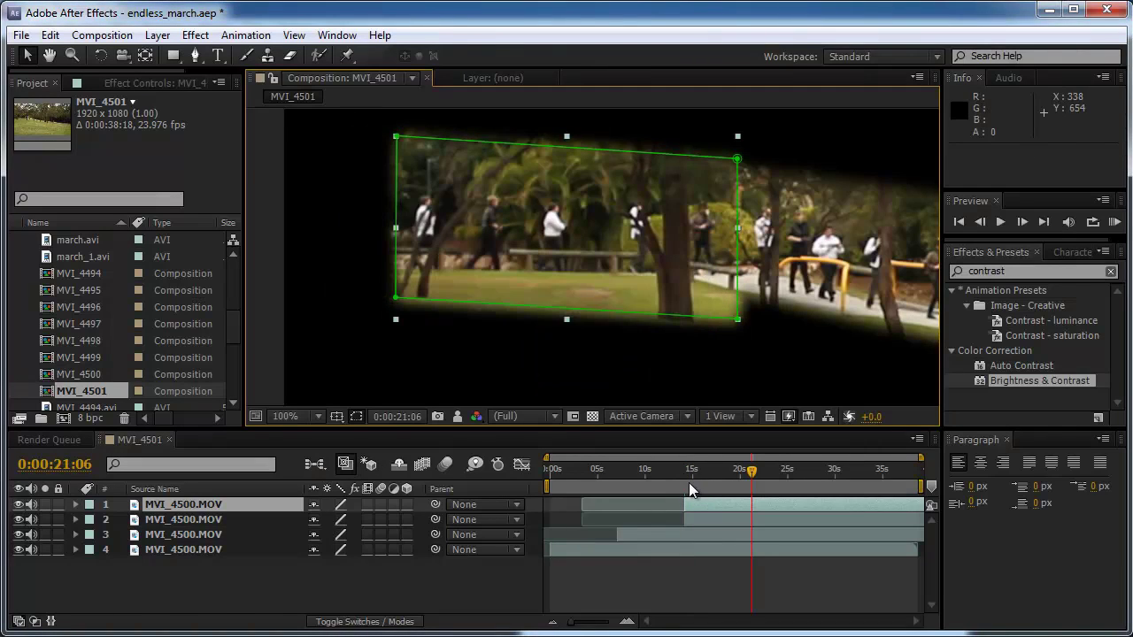
key("bracketleft")
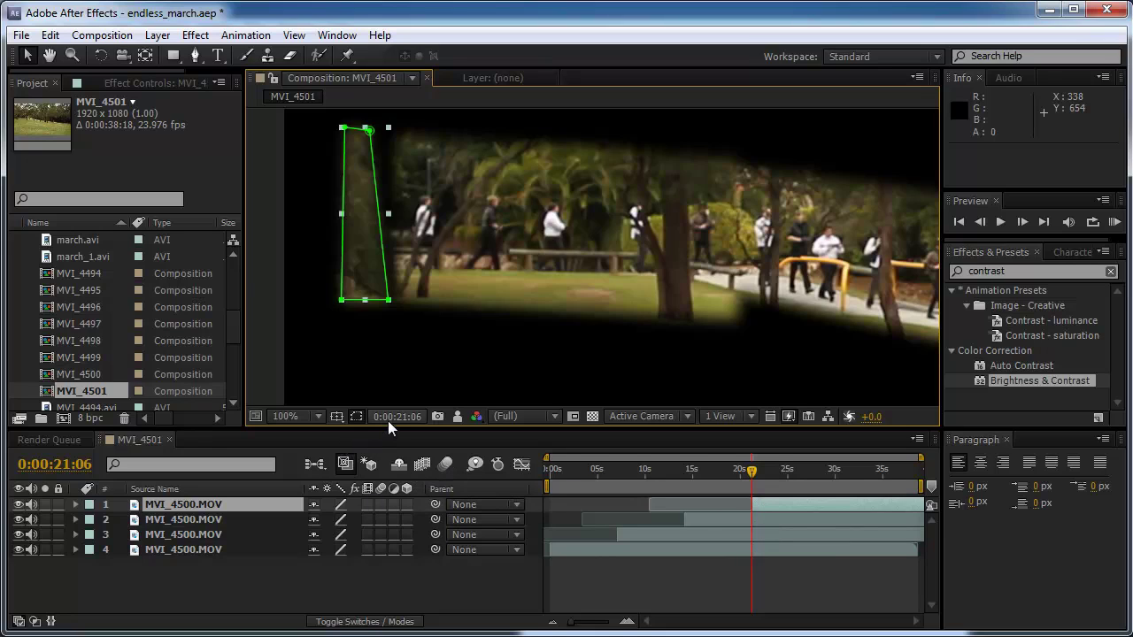
Make one more duplicate of the top MVI_4500.MOV layer, starting it at 0:00:28:08.
key("ctrl+d")
key("alt+shift+j")
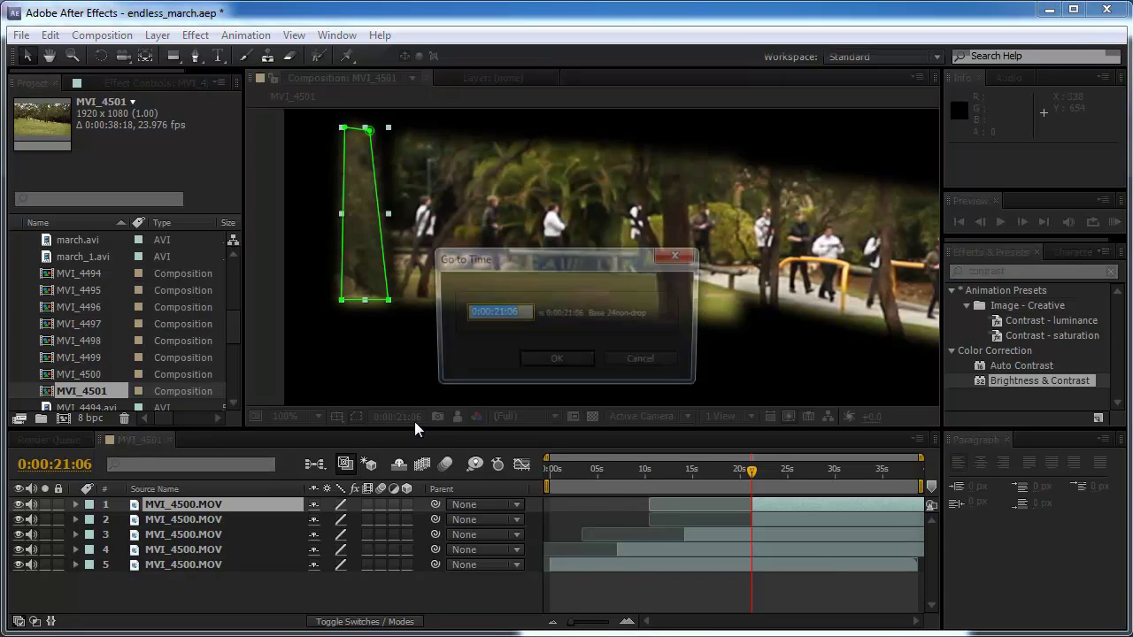
left_click(494, 315)
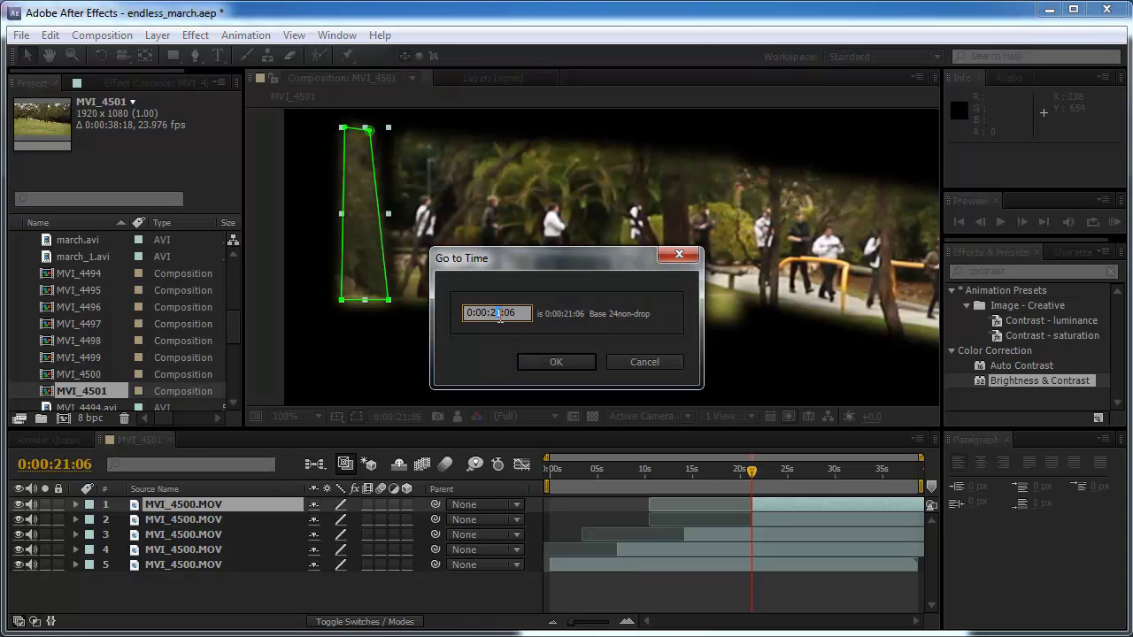
type("8")
left_click(547, 366)
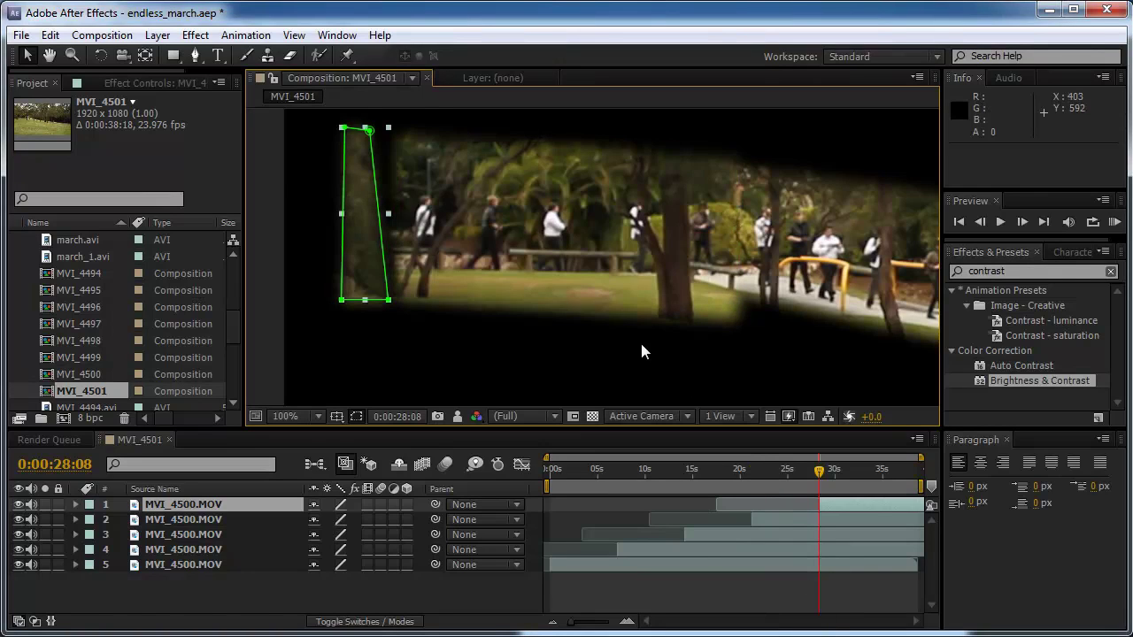
Deselect the layers and review the combined soldier groups at 0:00:31:03 across the whole frame.
key("comma")
left_click_drag(619, 290, 475, 331)
key("ctrl+shift+a")
left_click_drag(816, 476, 844, 478)
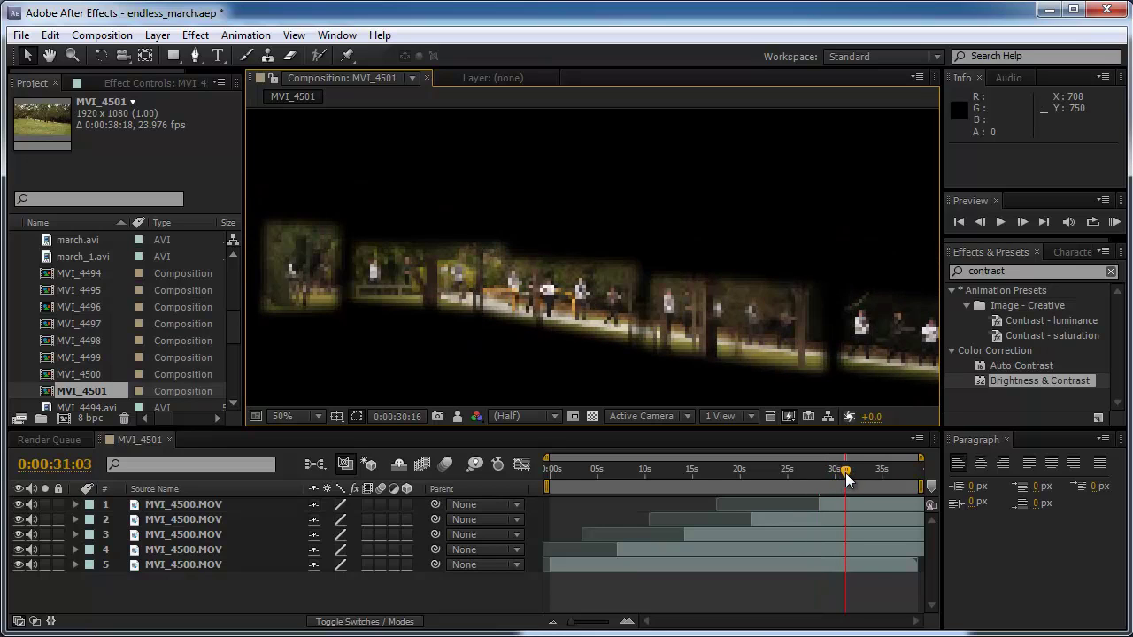
left_click_drag(670, 374, 587, 337)
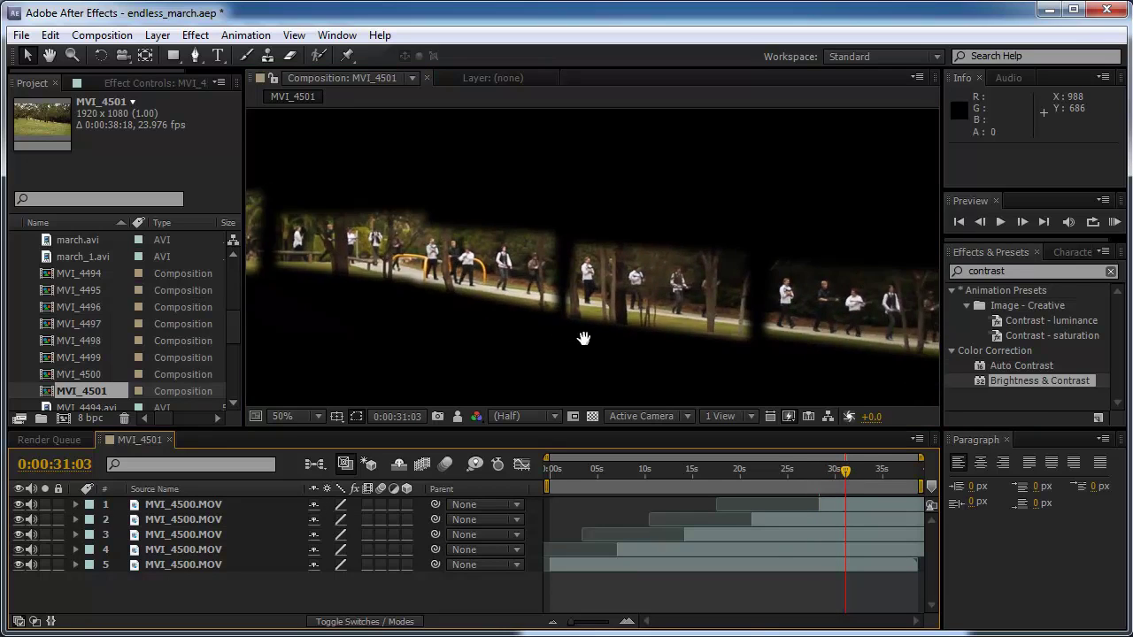
scroll(491, 346, "down", 1)
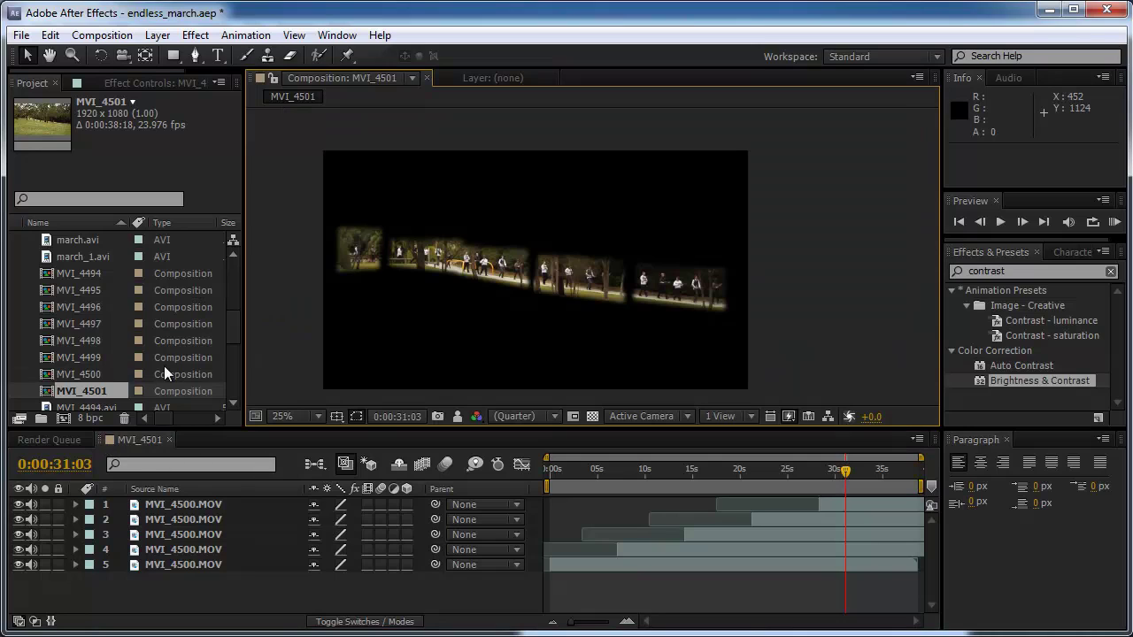
Open the Main Plate composition, solo the Rank5 layer and inspect its soldiers up close.
scroll(226, 354, "down", 10)
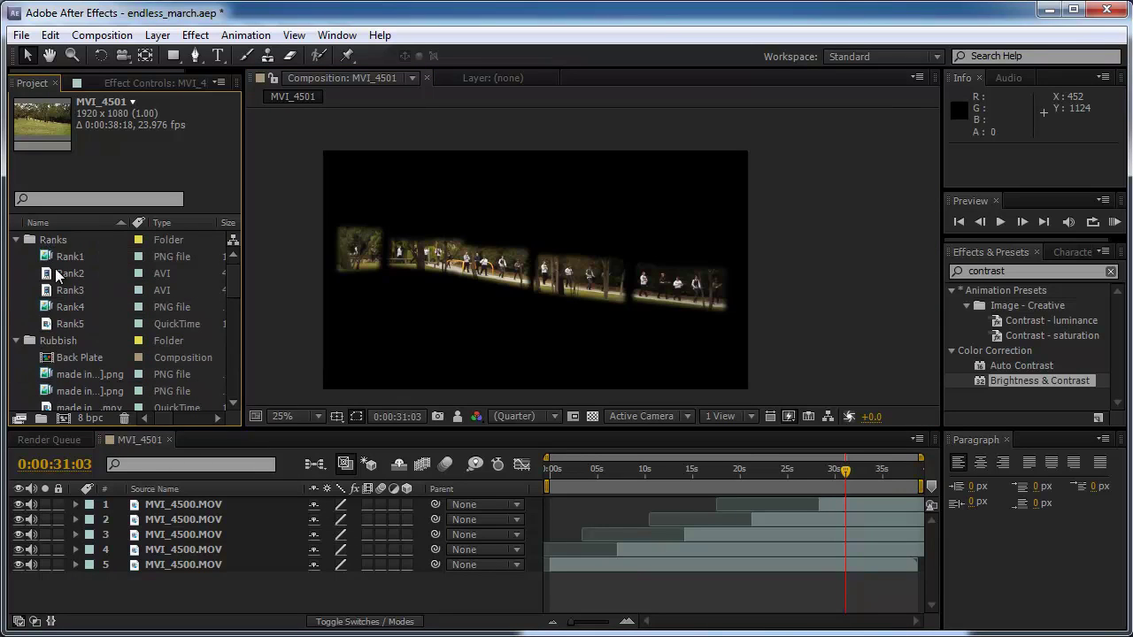
scroll(232, 301, "down", 5)
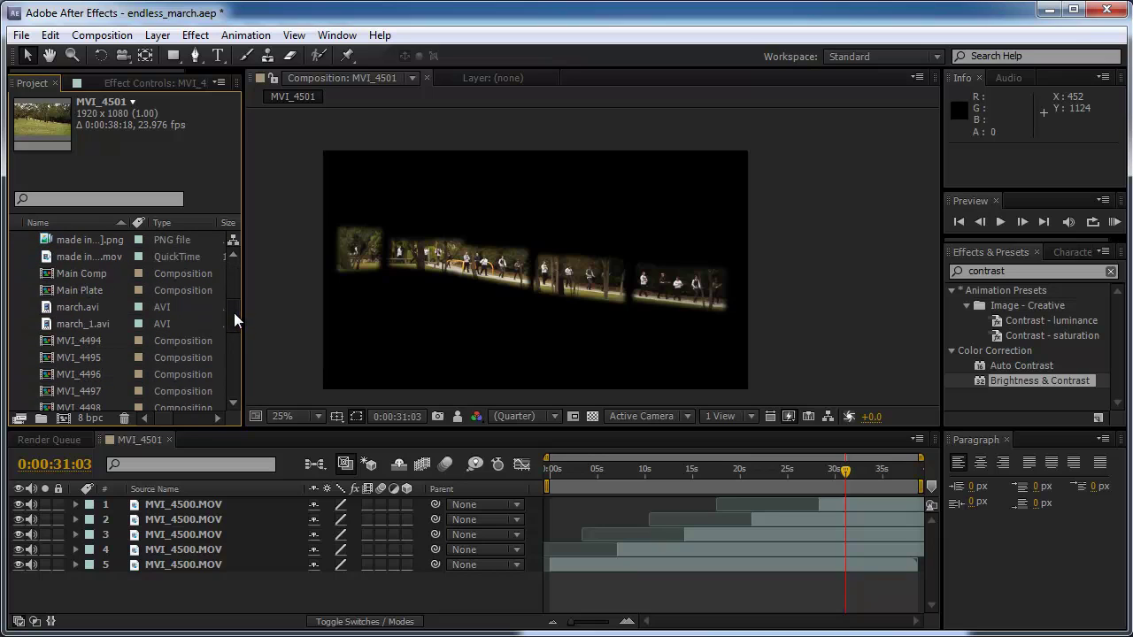
double_click(47, 290)
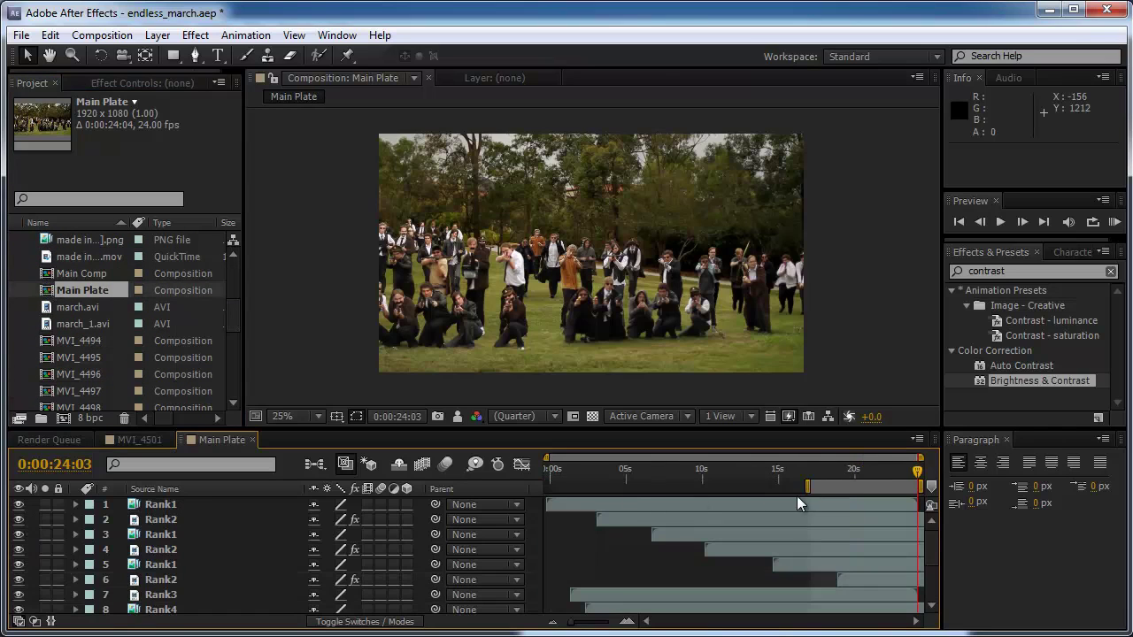
scroll(165, 564, "down", 3)
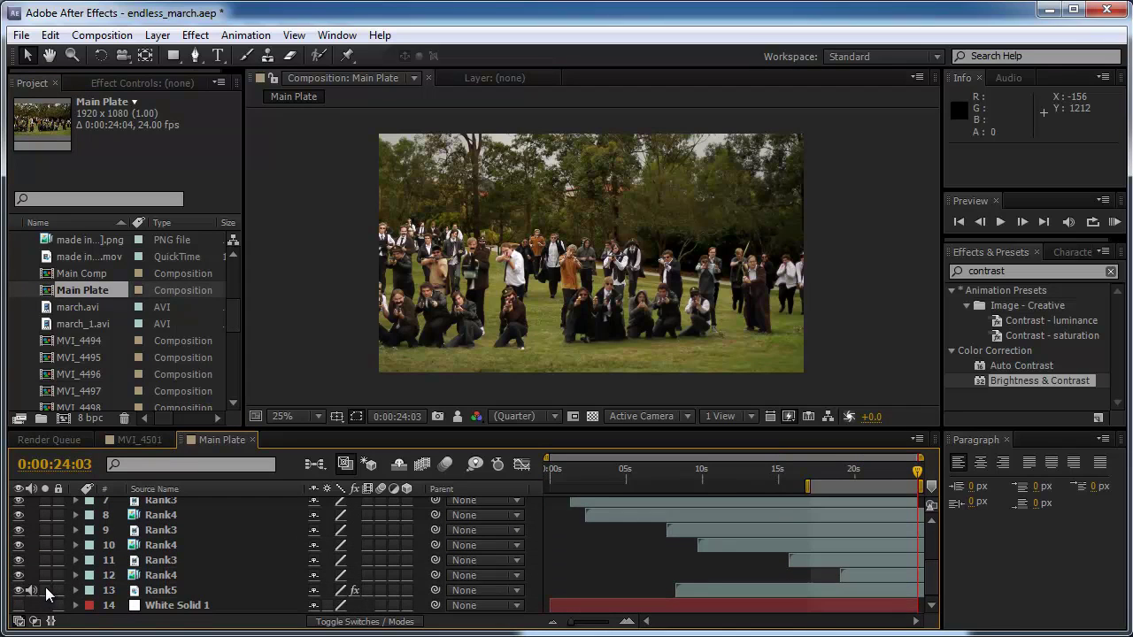
left_click(18, 605)
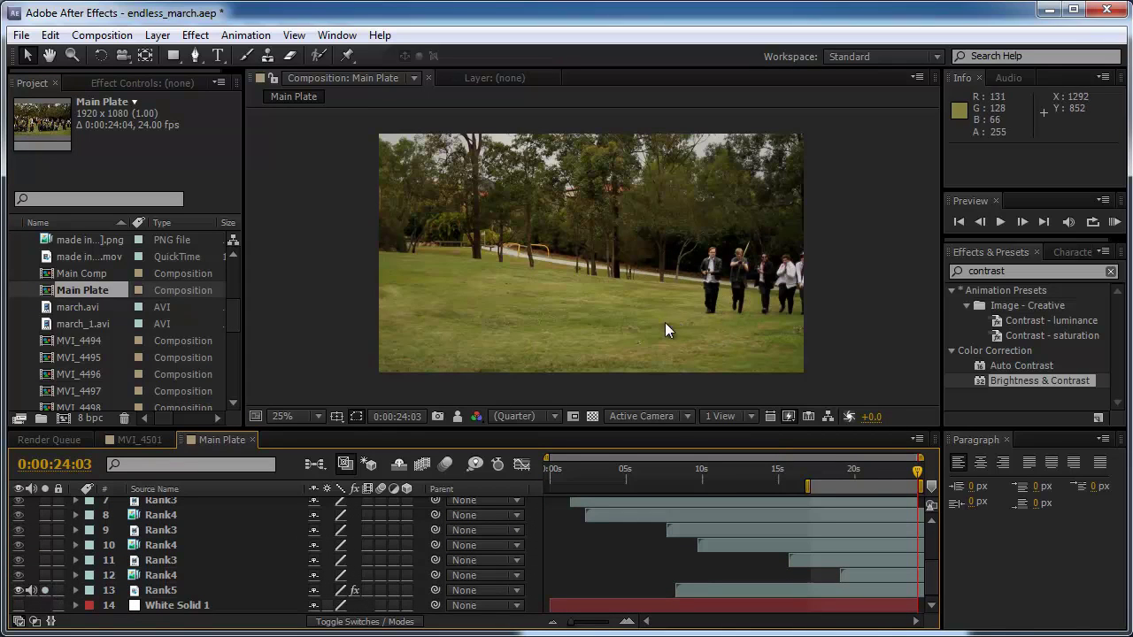
scroll(702, 316, "right", 1)
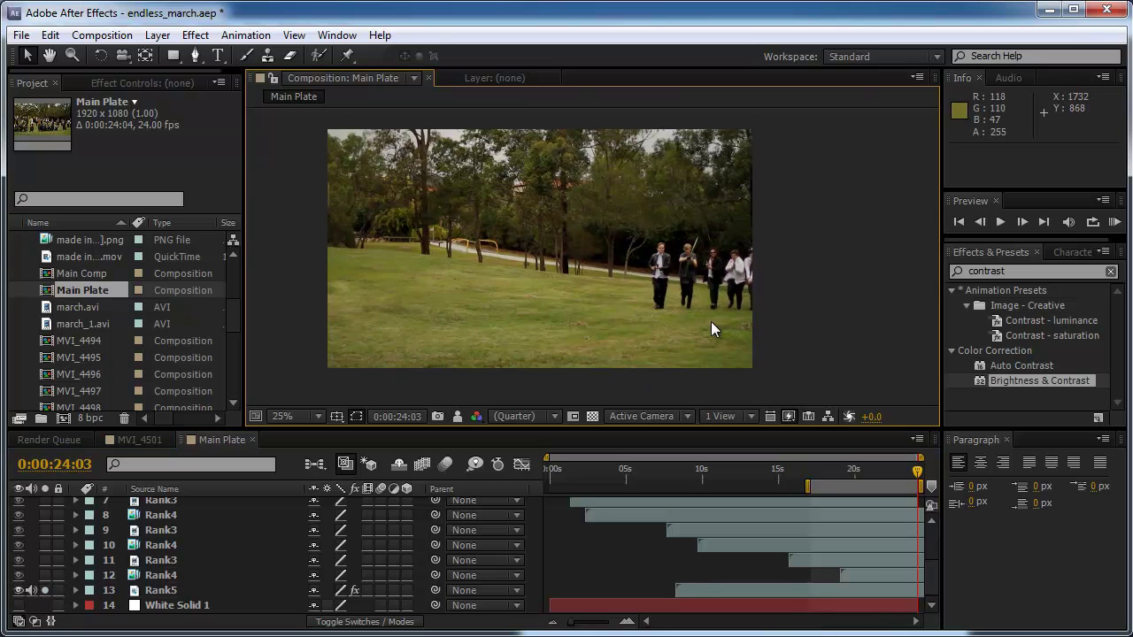
scroll(710, 321, "up", 1)
left_click_drag(580, 290, 635, 329)
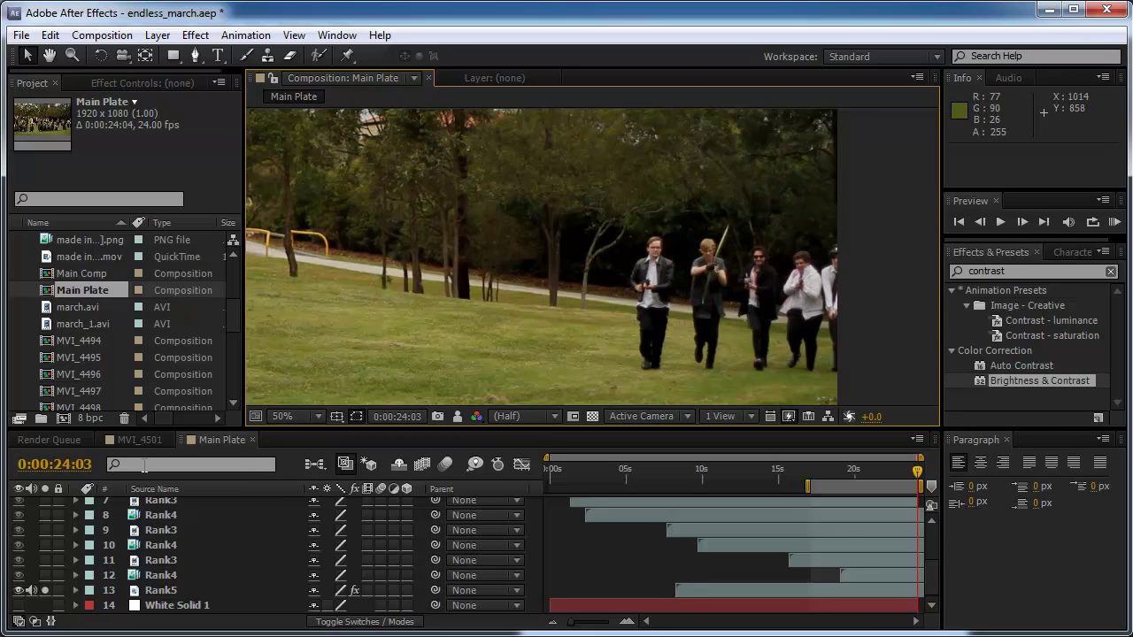
Compare the masked soldiers in MVI_4501 with the Rank5 soldiers in Main Plate, moving MVI_4501 to 0:00:24:19.
left_click(137, 439)
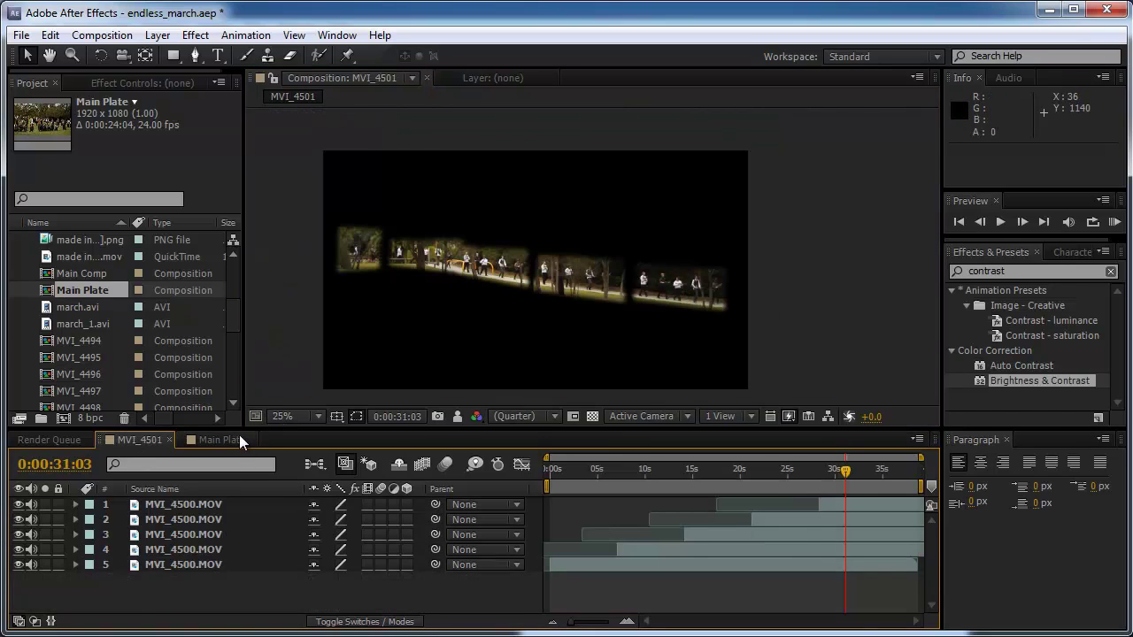
left_click(235, 440)
left_click(146, 440)
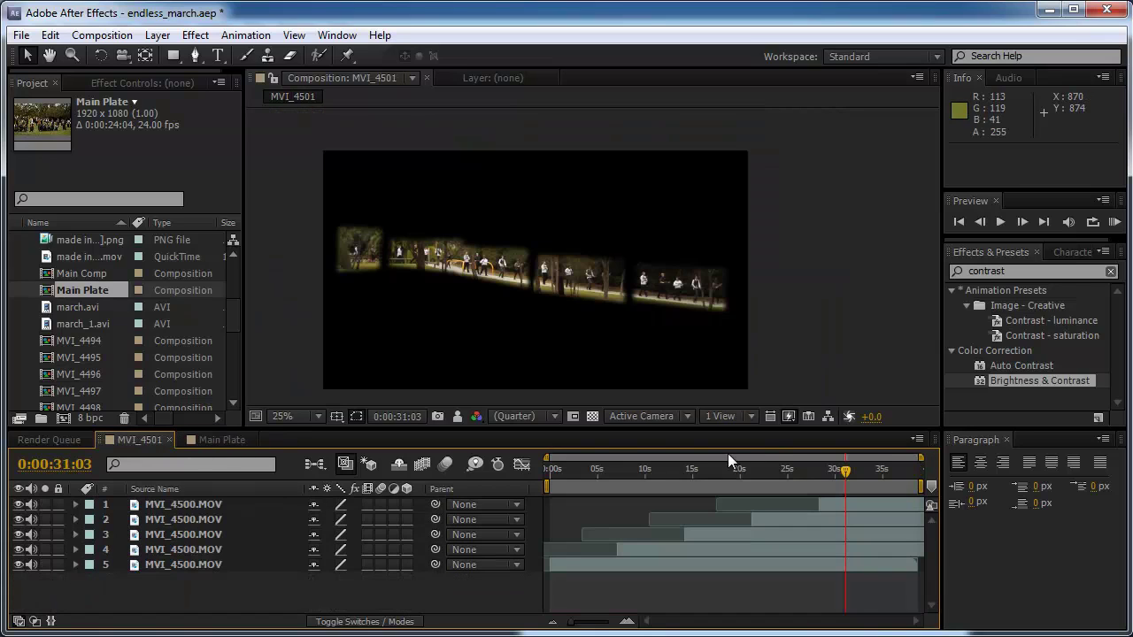
left_click(804, 474)
left_click_drag(802, 474, 794, 476)
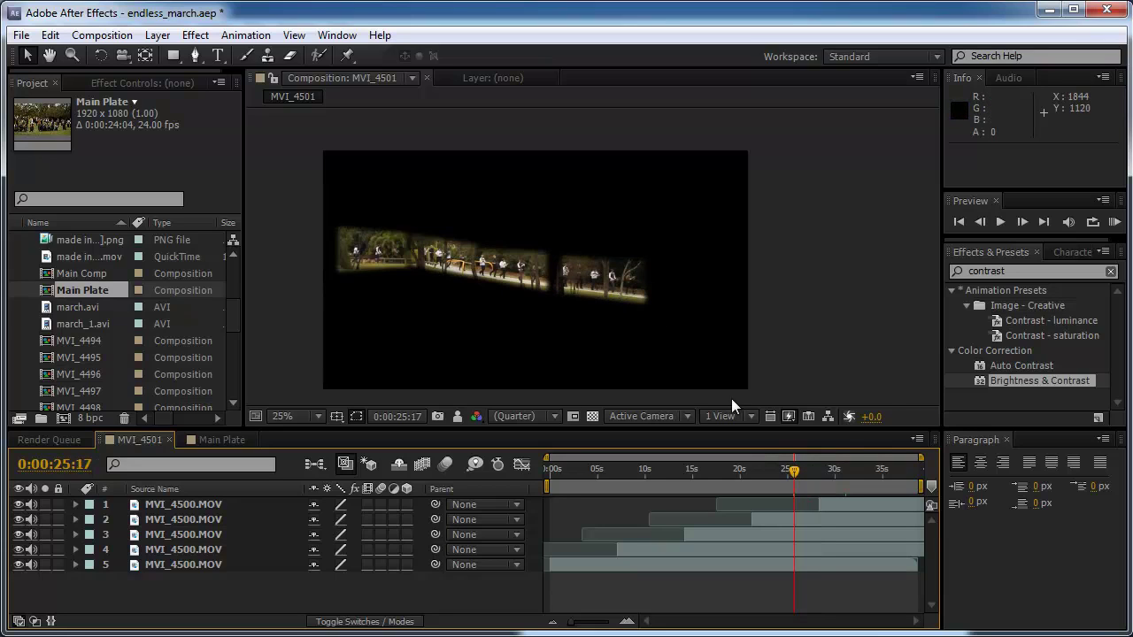
left_click(784, 472)
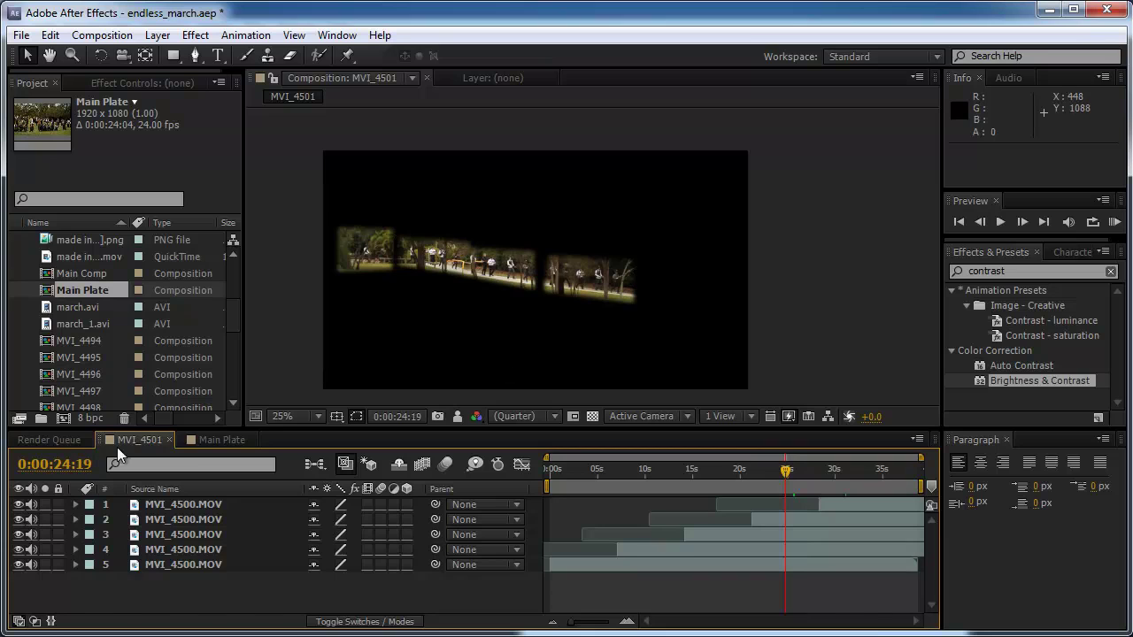
left_click(194, 441)
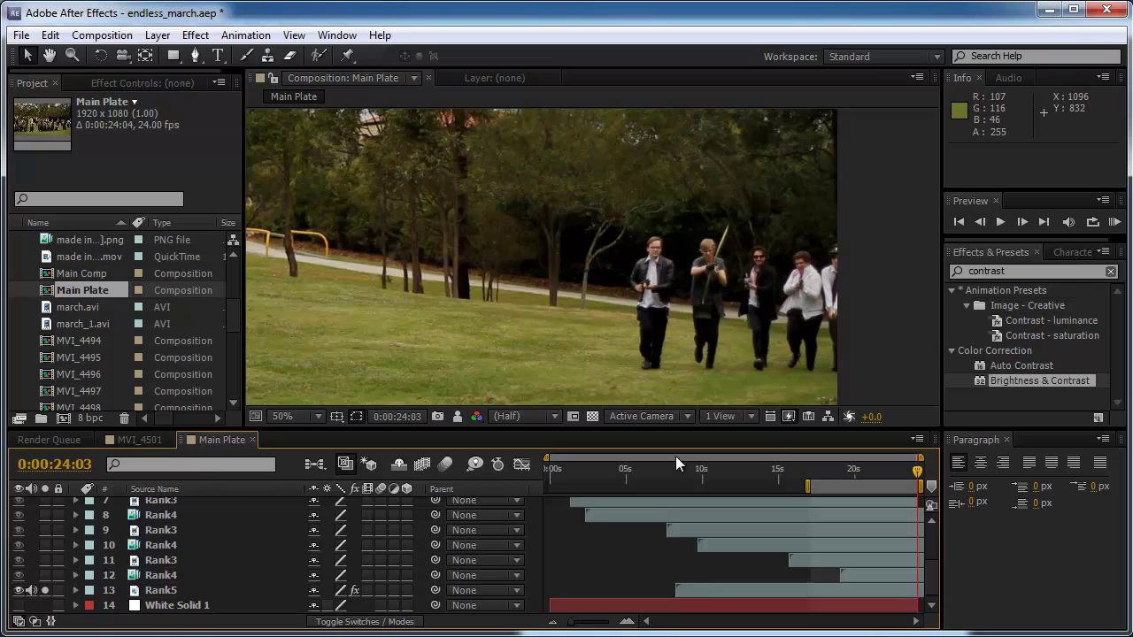
left_click(141, 440)
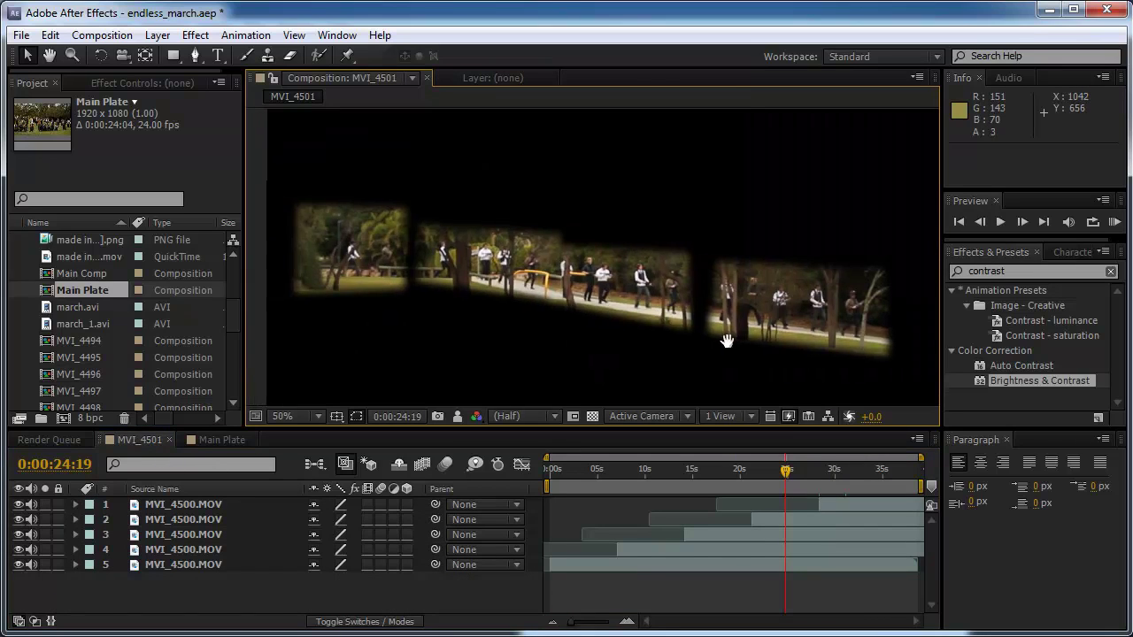
Set the MVI_4501 work area to run from 0:00:17:19 to 0:00:24:19.
key("b")
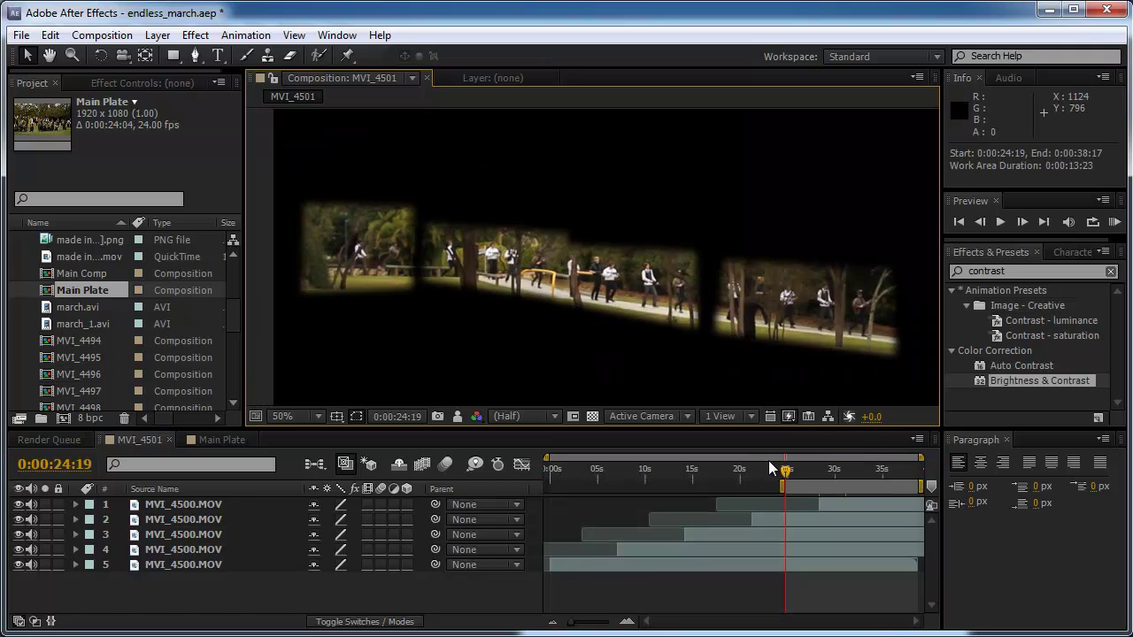
key("n")
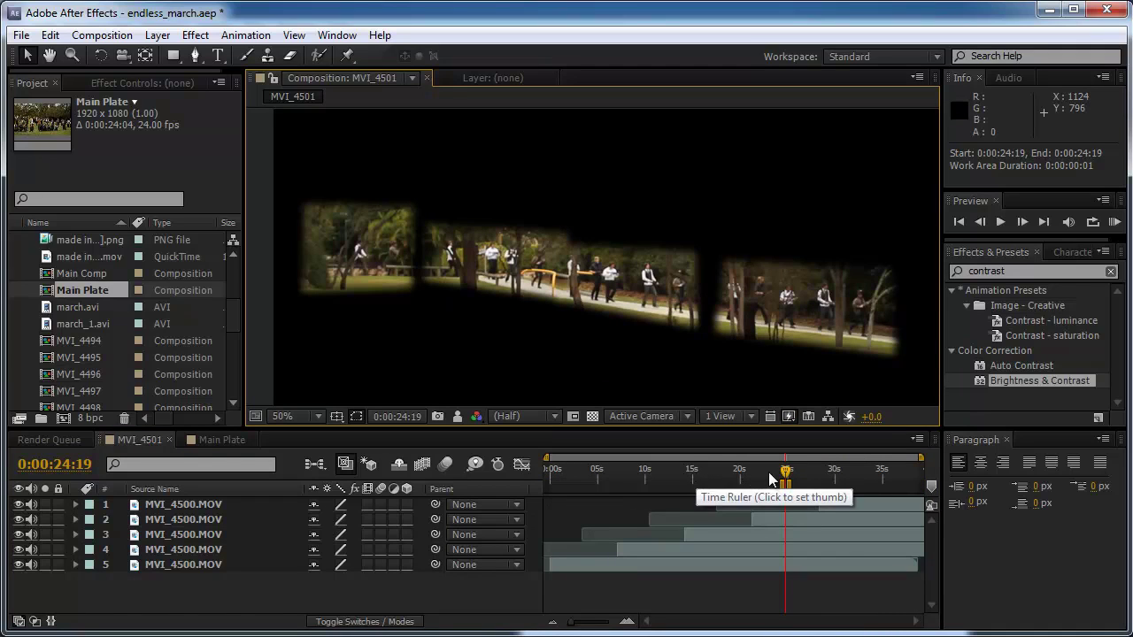
key("alt+shift+j")
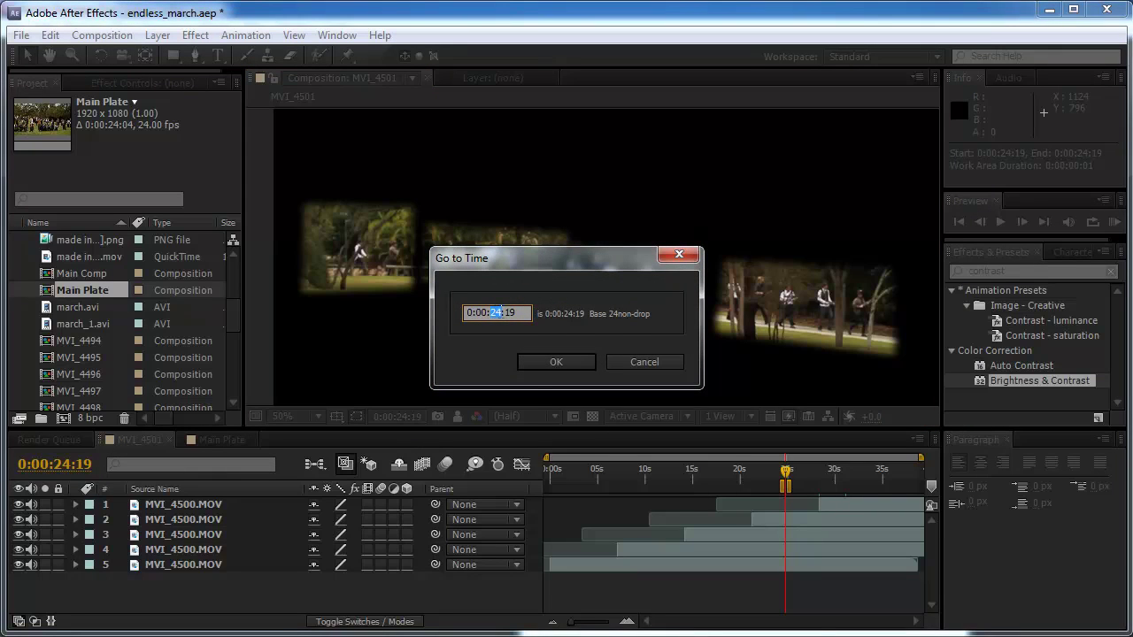
left_click(545, 367)
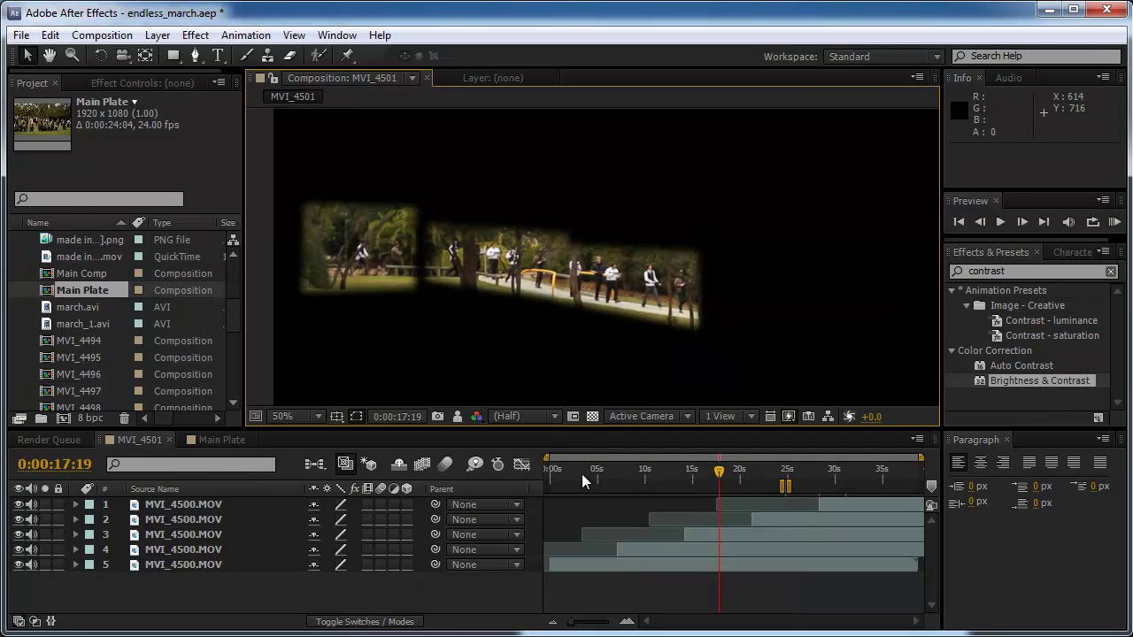
key("b")
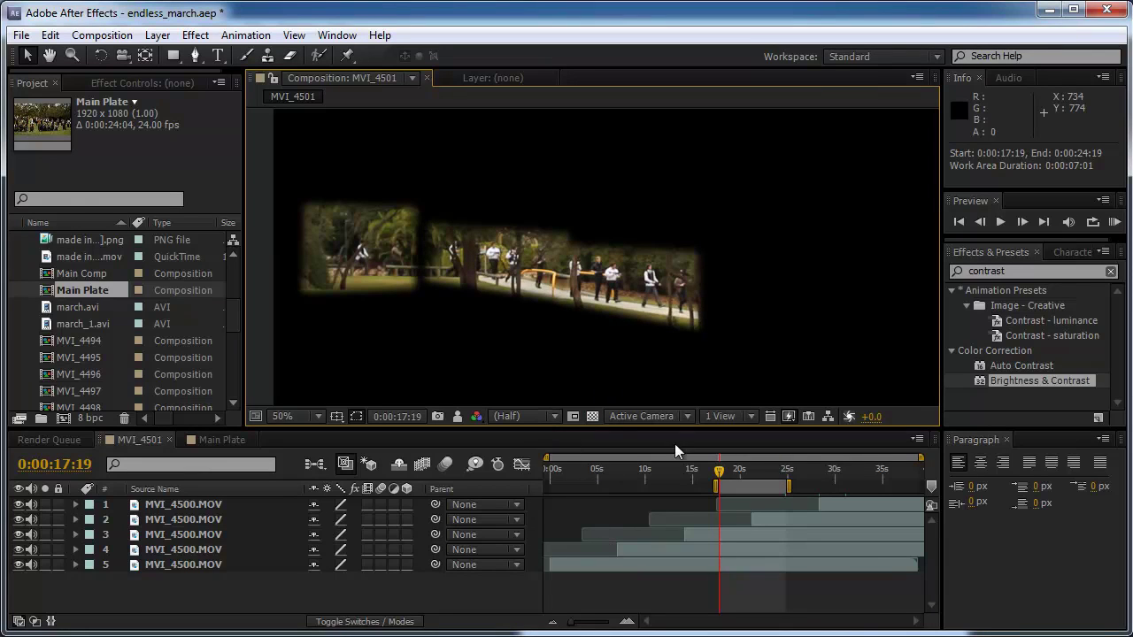
Scrub through the masked soldiers and trim the MVI_4501 composition to the work area.
scroll(570, 298, "down", 1)
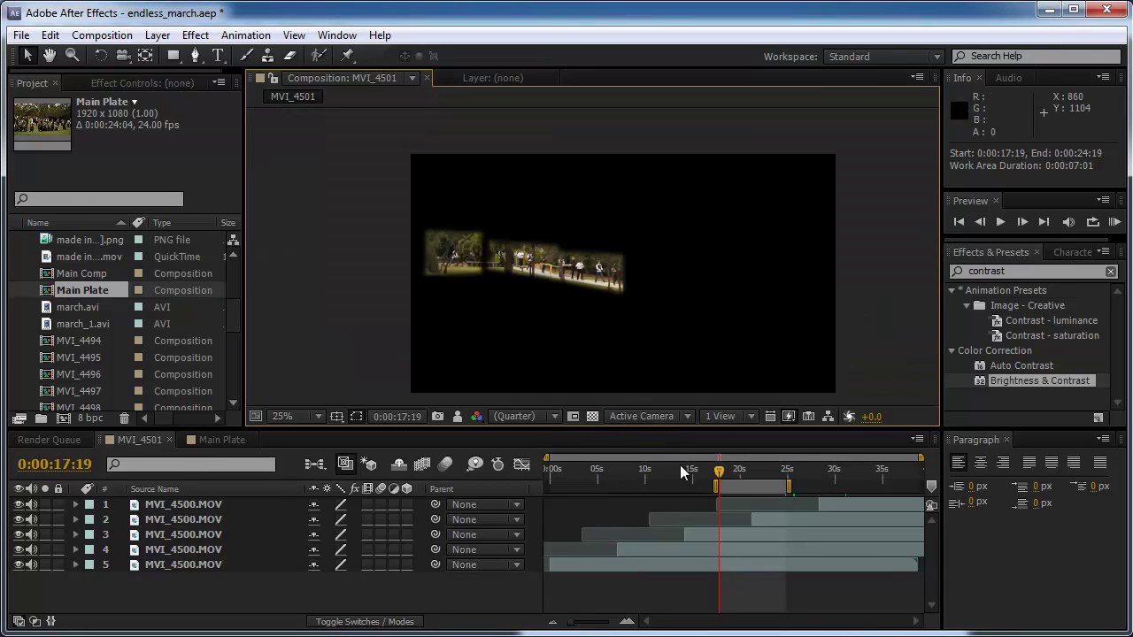
left_click_drag(725, 472, 775, 479)
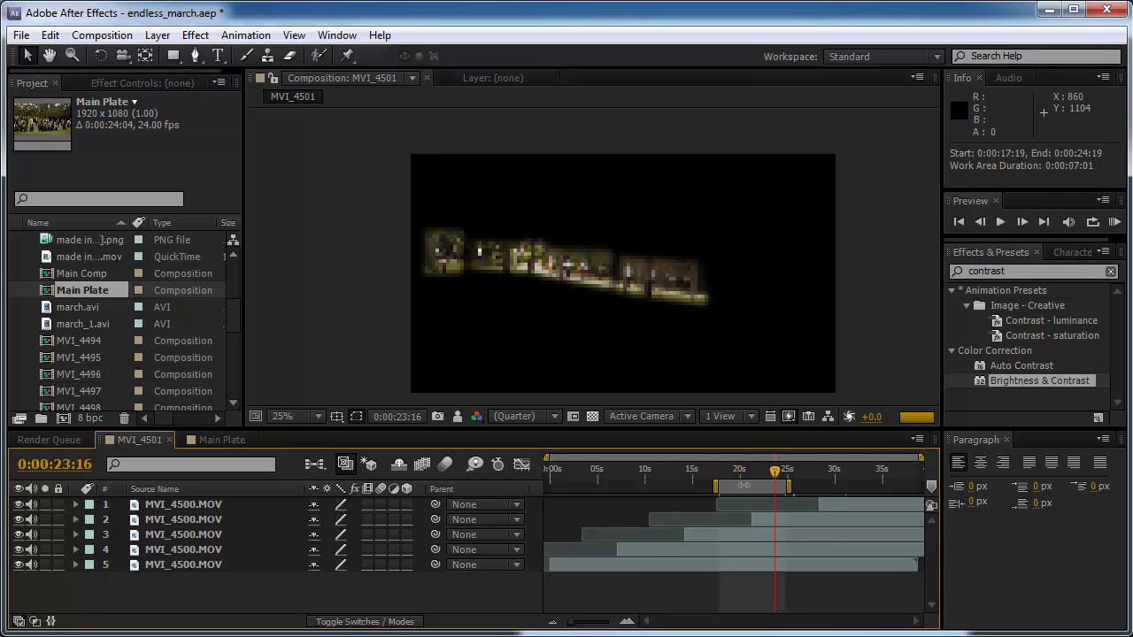
right_click(746, 492)
left_click(770, 527)
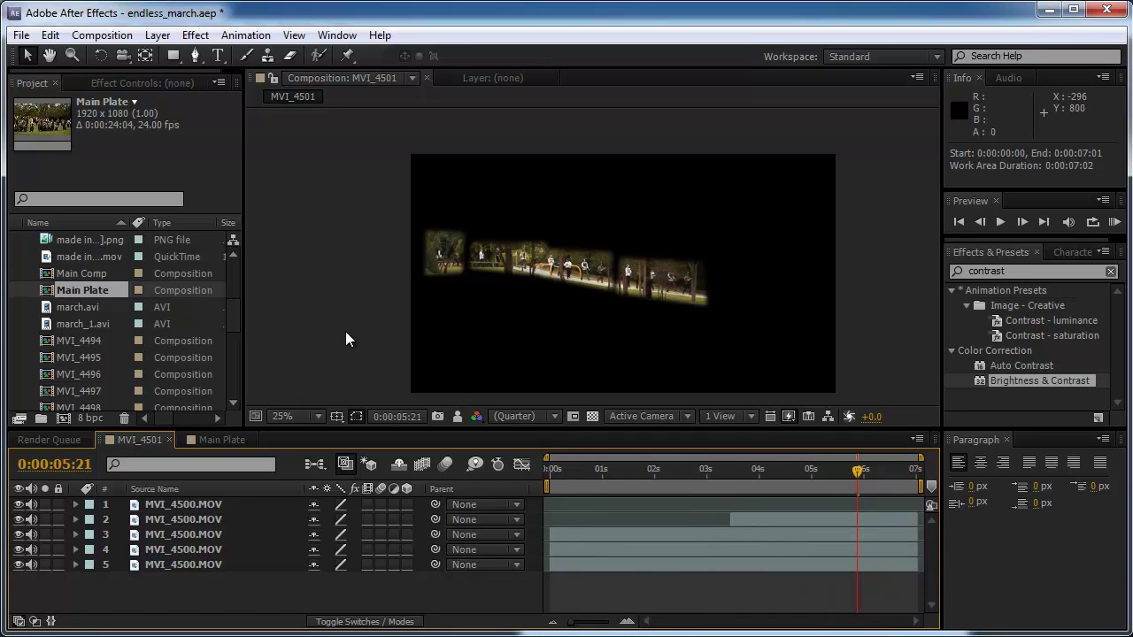
Copy all five MVI_4500.MOV layers from MVI_4501 and paste them into Main Plate.
left_click(212, 512)
left_click(201, 578)
left_click(196, 564)
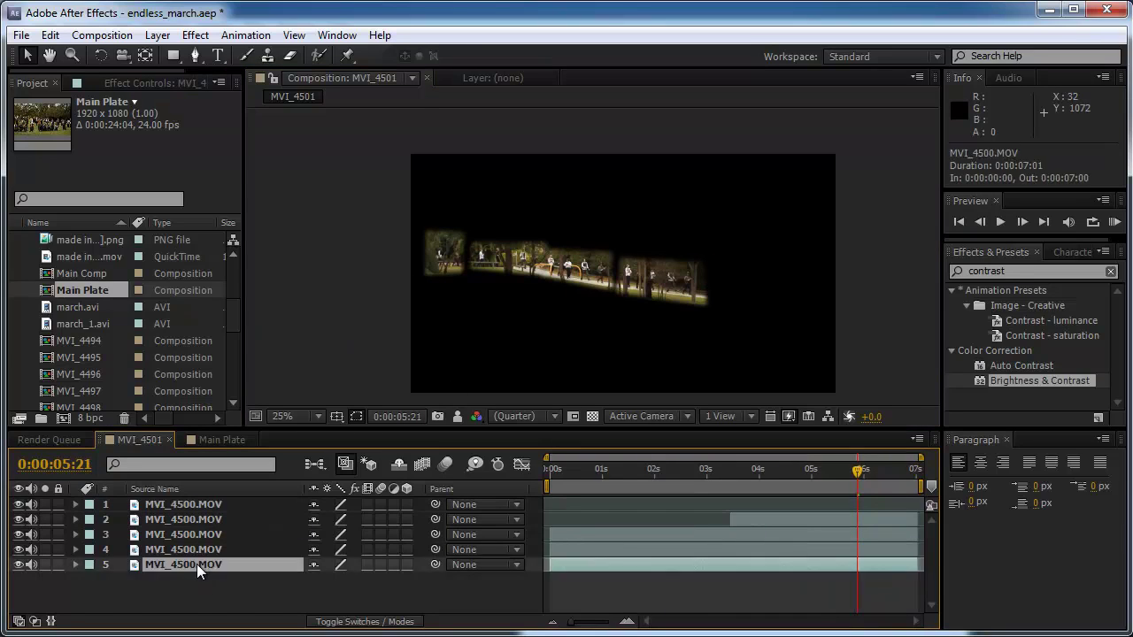
key("ctrl+a")
key("ctrl+c")
left_click(195, 445)
key("ctrl+v")
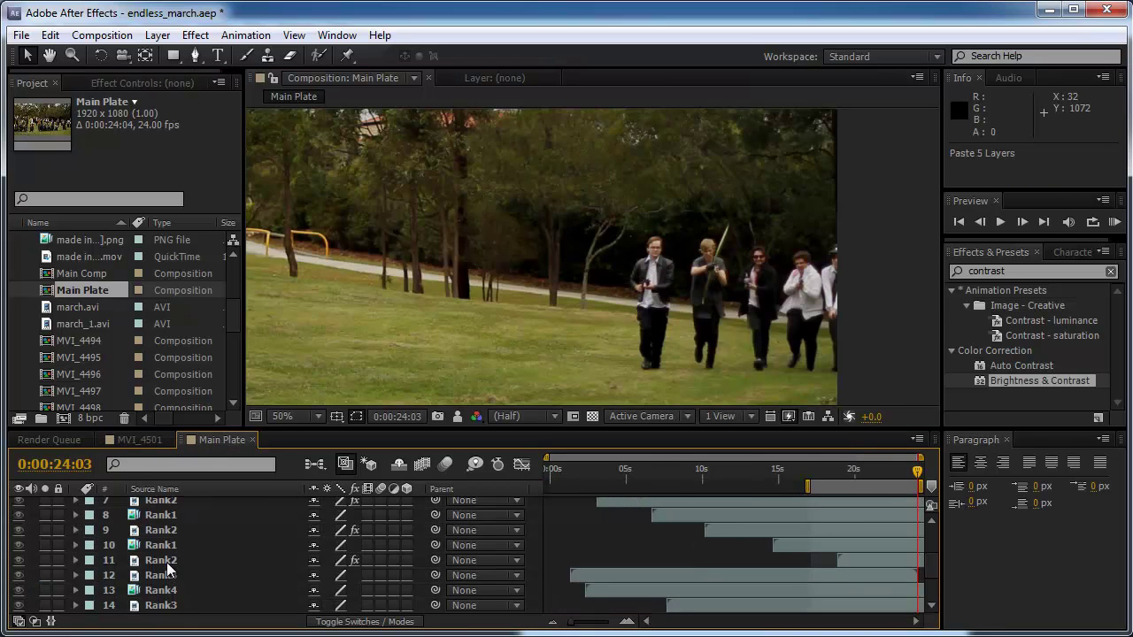
Move the five pasted MVI_4500.MOV layers directly above Rank5 and shift them in time to span 0:00:17:04 to 0:00:24:05.
scroll(166, 562, "up", 4)
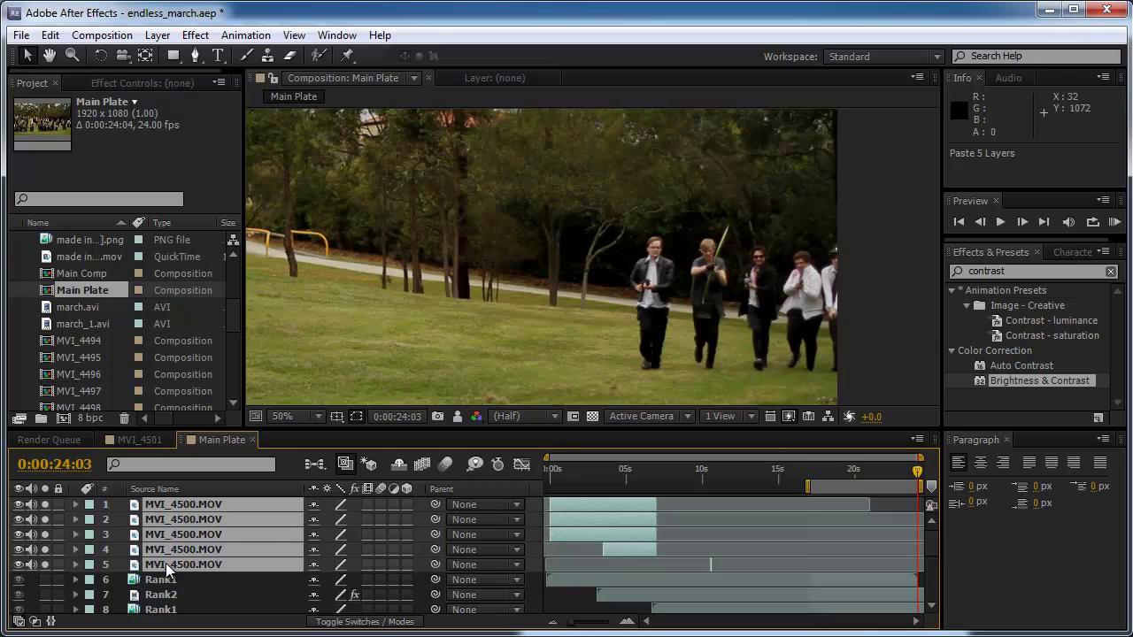
scroll(171, 575, "down", 4)
scroll(173, 544, "up", 2)
left_click_drag(174, 511, 174, 598)
scroll(175, 598, "down", 2)
left_click_drag(176, 533, 175, 577)
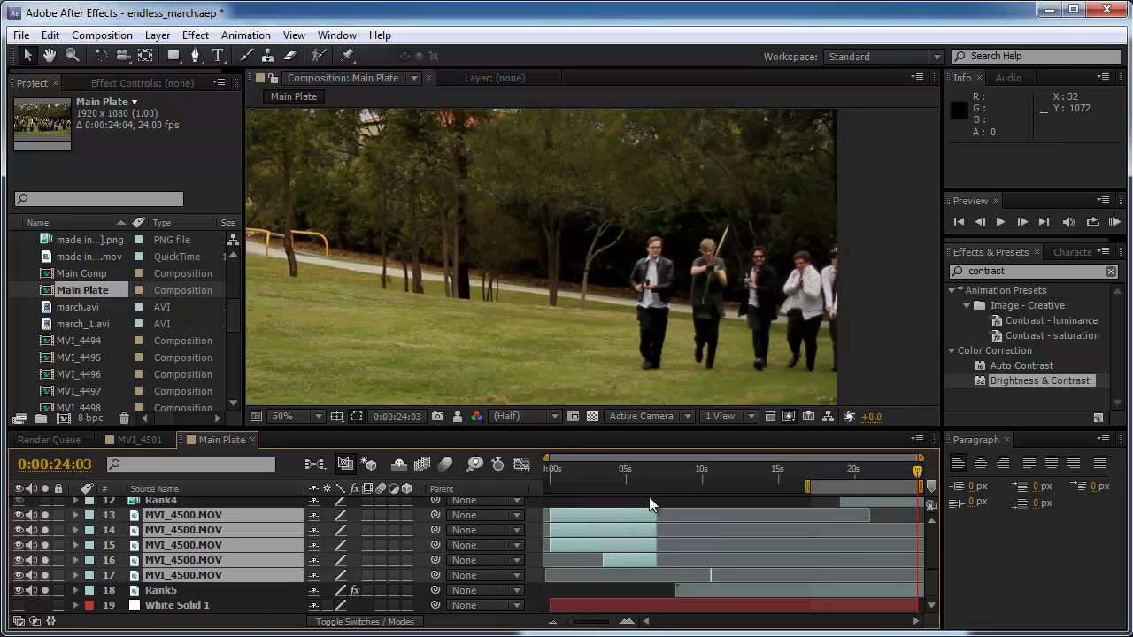
left_click_drag(667, 512, 905, 539)
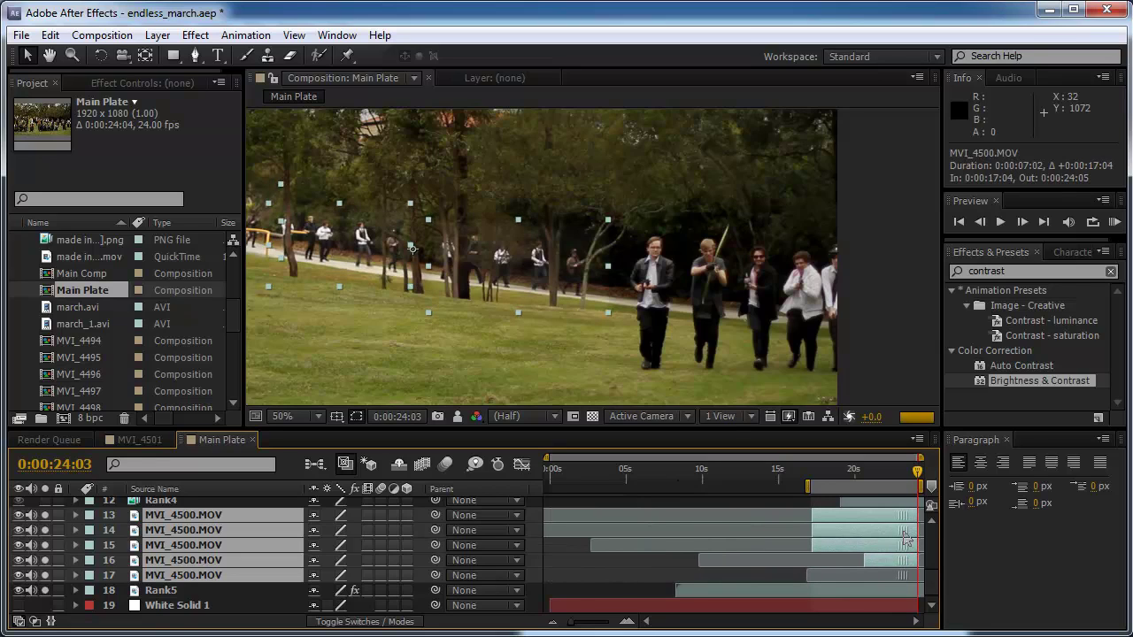
left_click_drag(443, 285, 606, 323)
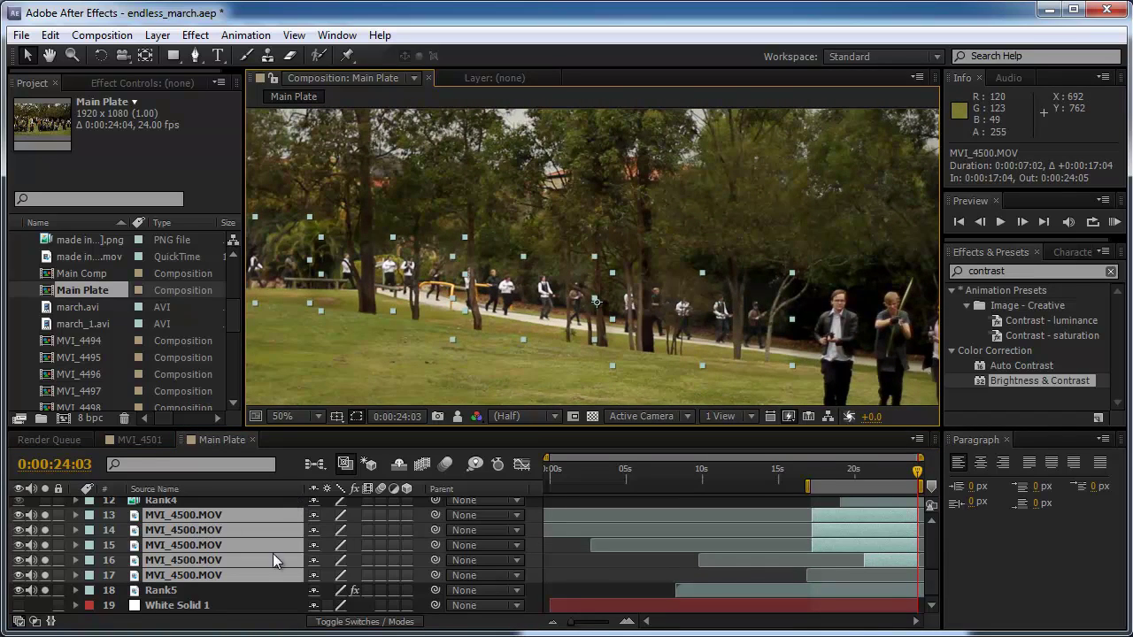
Cut the five MVI_4500.MOV layers out of Main Plate and return to the MVI_4501 composition.
key("ctrl+x")
left_click(150, 443)
key("ctrl+v")
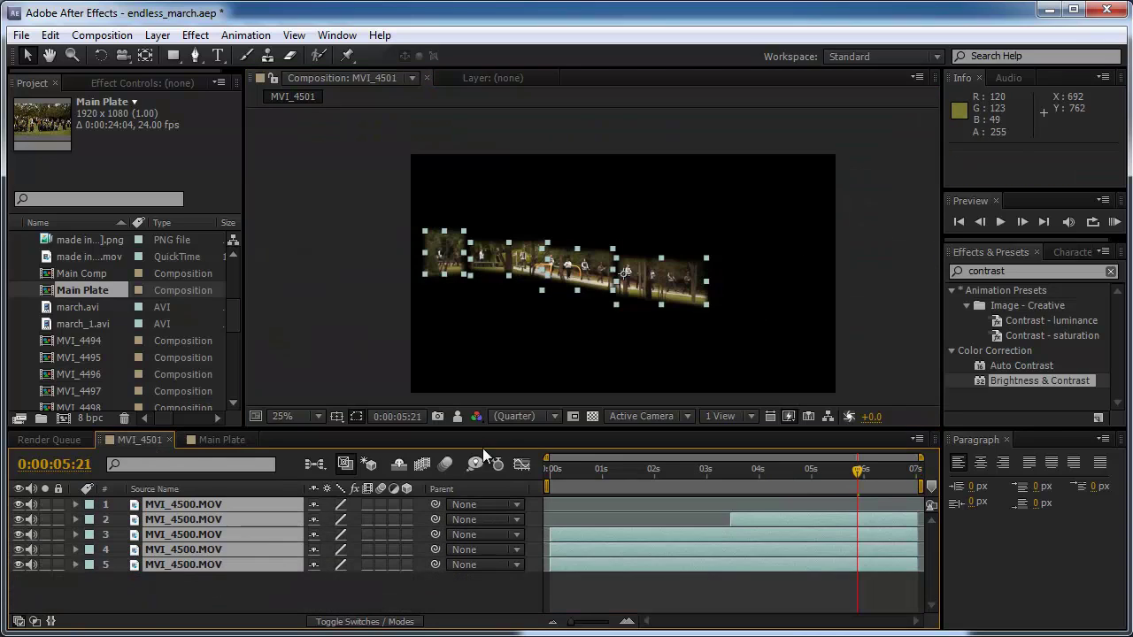
left_click(373, 305)
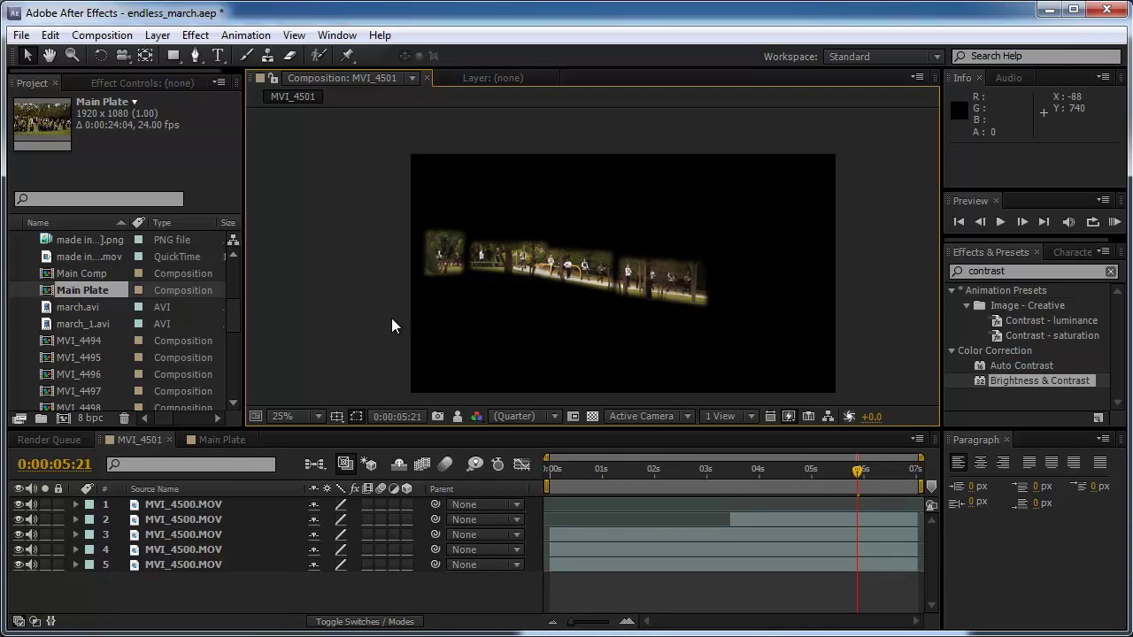
Add MVI_4501 to the render queue and remove the queued MVI_4494 item.
key("period")
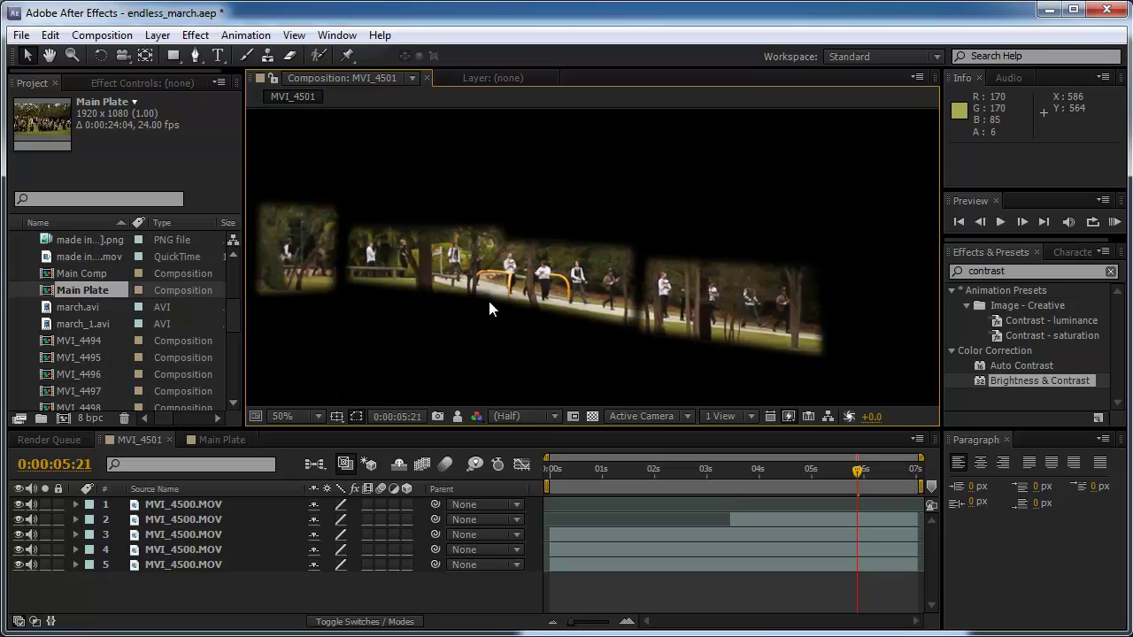
left_click(200, 500)
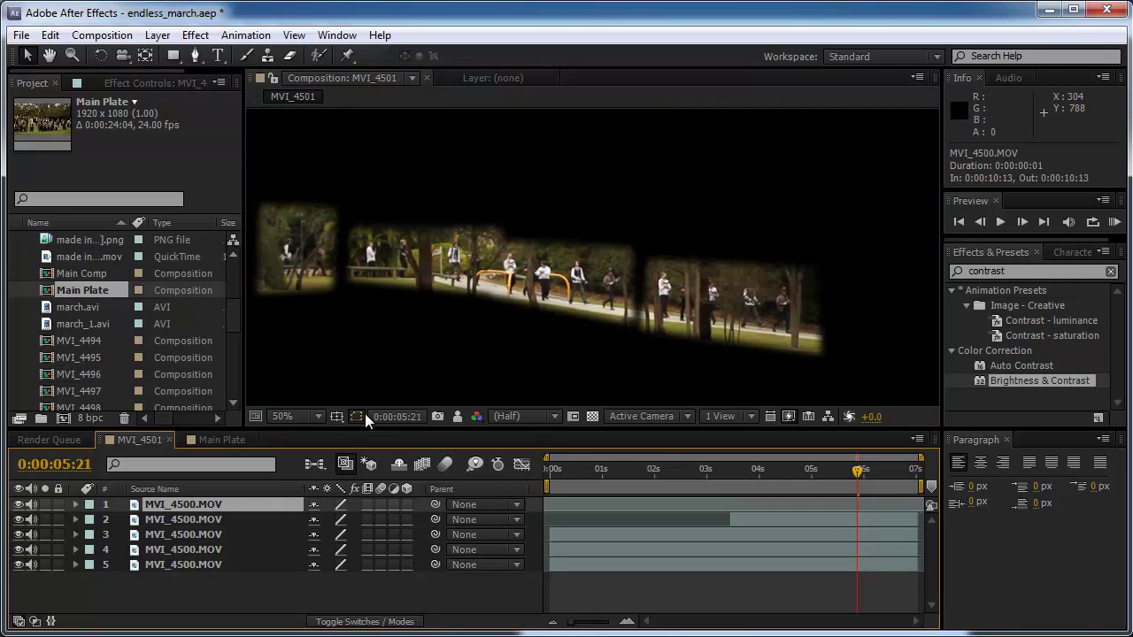
left_click(110, 37)
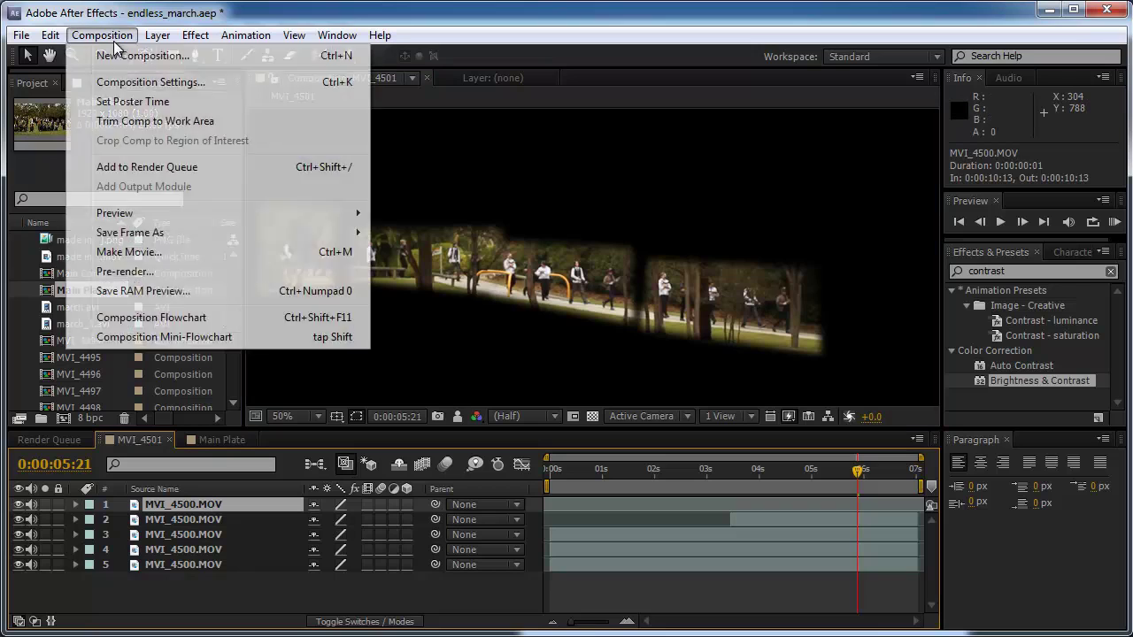
left_click(143, 164)
left_click(135, 529)
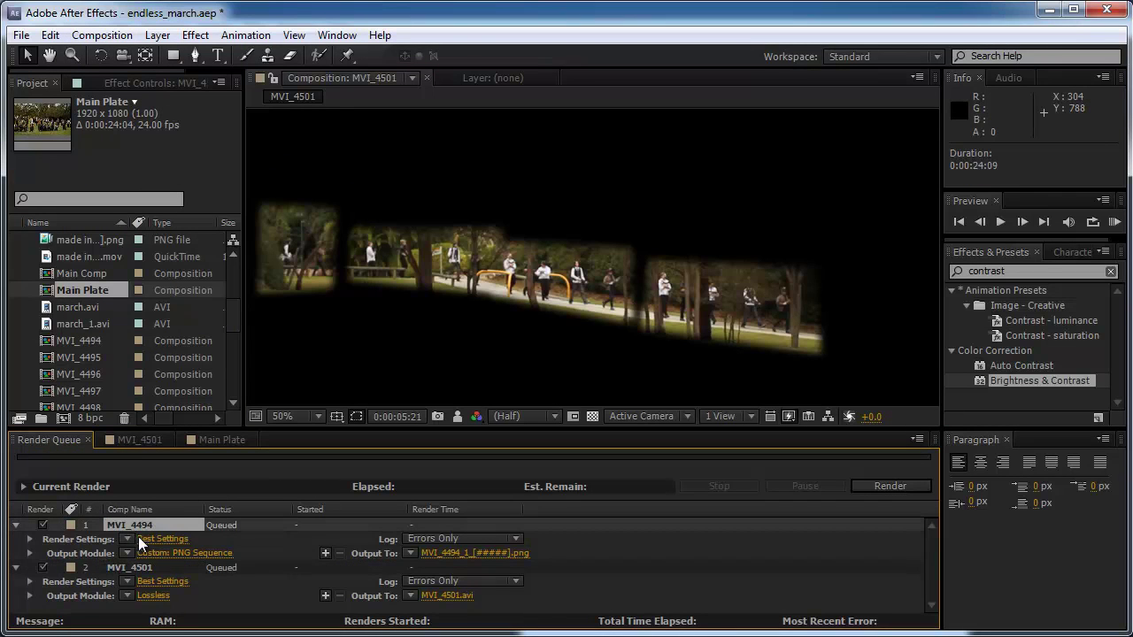
key("Delete")
Set the output channels of the MVI_4501 render to RGB + Alpha and accept the output module settings.
left_click(153, 553)
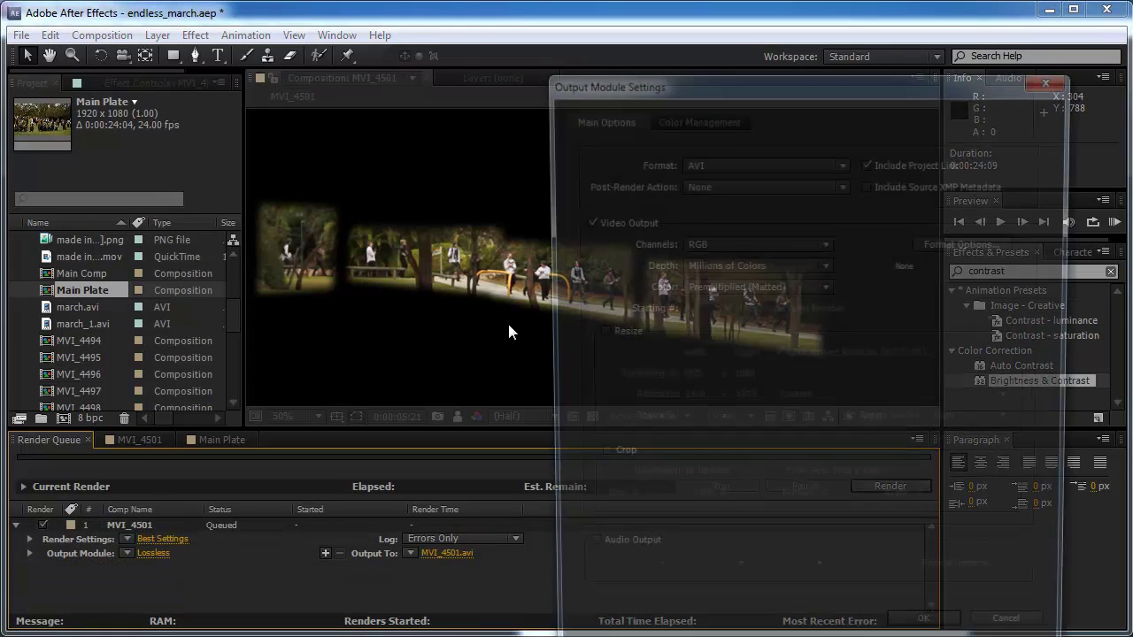
left_click(701, 244)
left_click(712, 303)
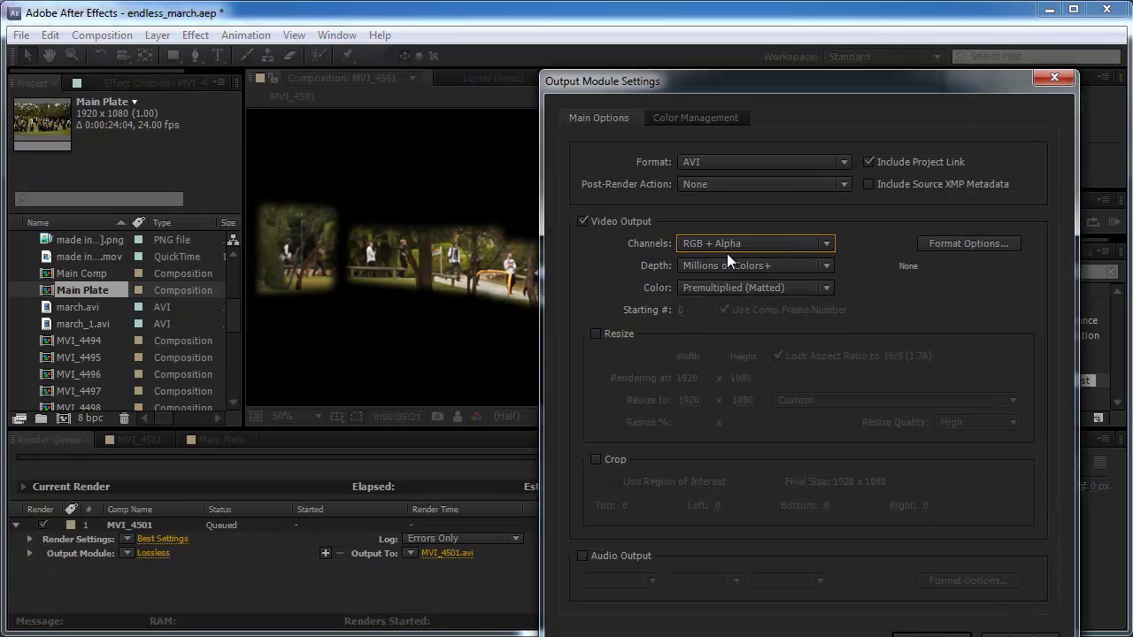
left_click(925, 632)
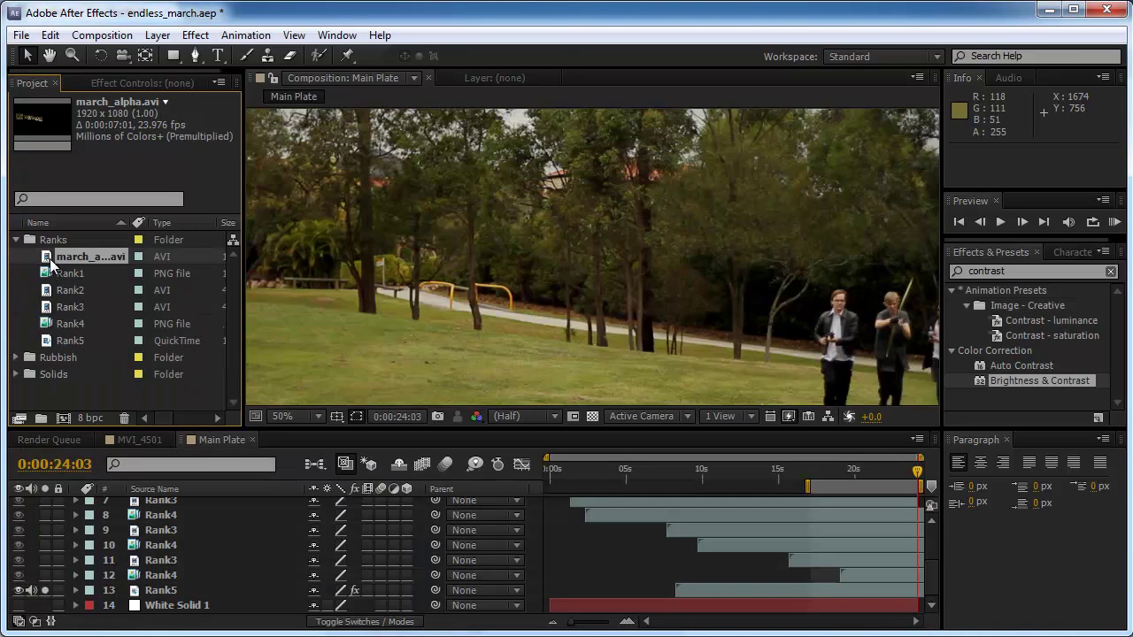
Place march_alpha.avi directly above Rank5 in Main Plate and align its end with 0:00:24:03.
left_click_drag(50, 266, 83, 591)
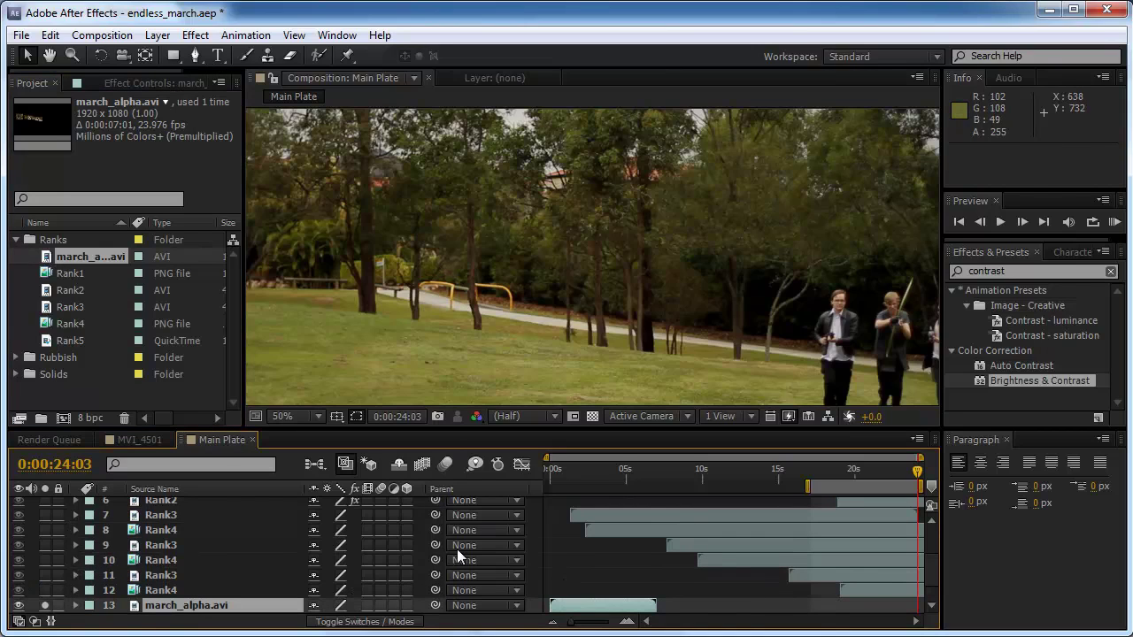
scroll(457, 549, "down", 1)
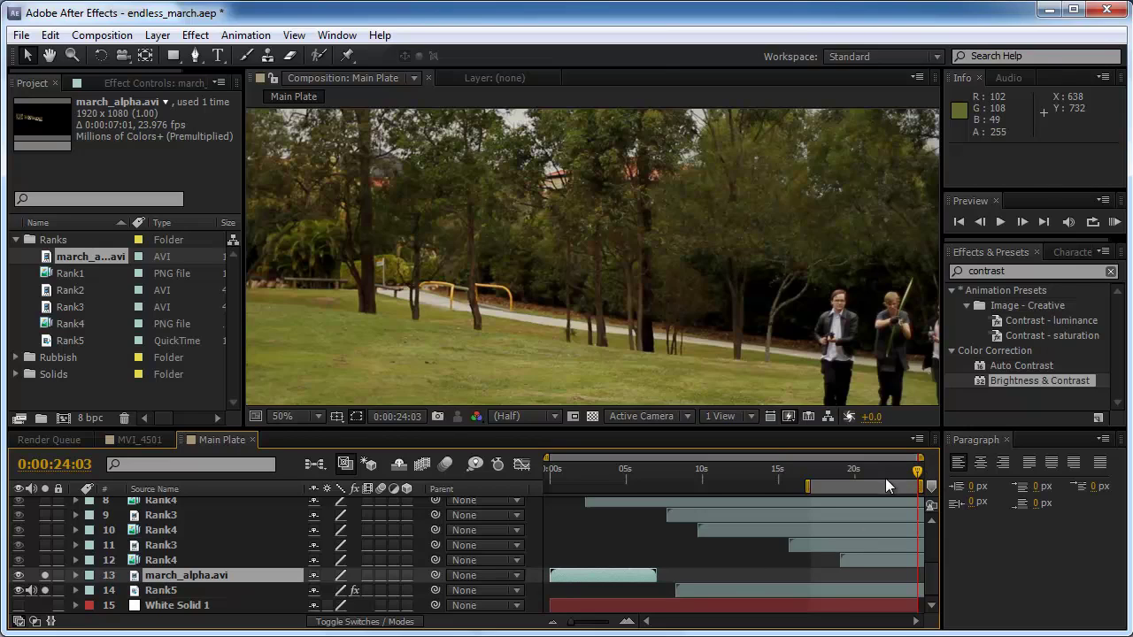
key("bracketright")
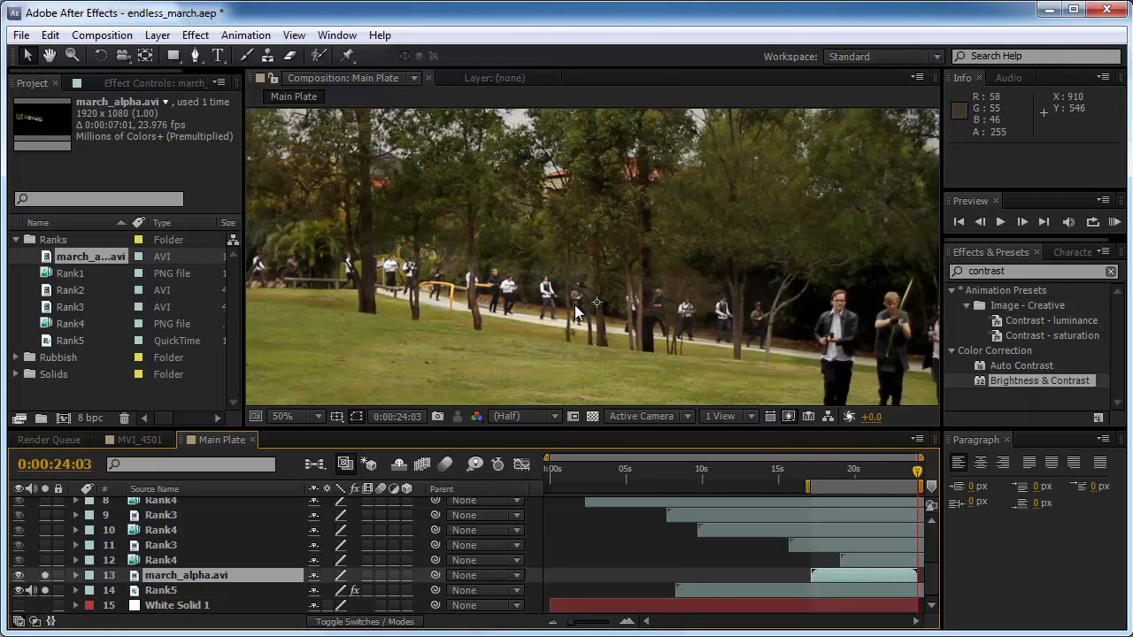
left_click(45, 575)
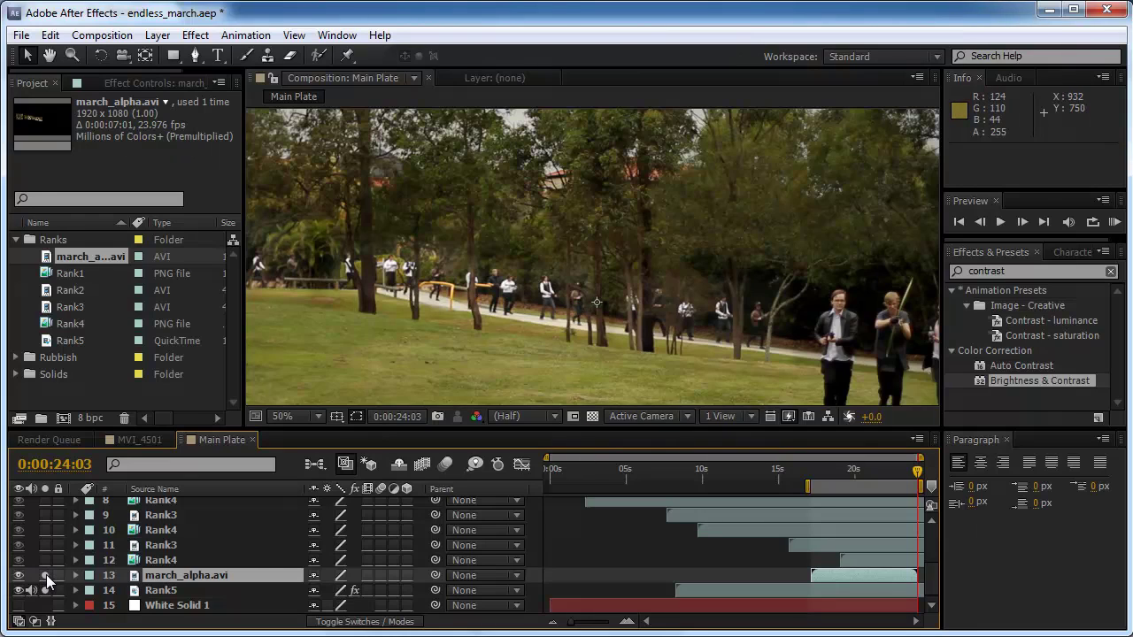
Apply Brightness & Contrast to the march_alpha.avi layer and set Brightness to -20.
left_click_drag(1029, 371, 870, 575)
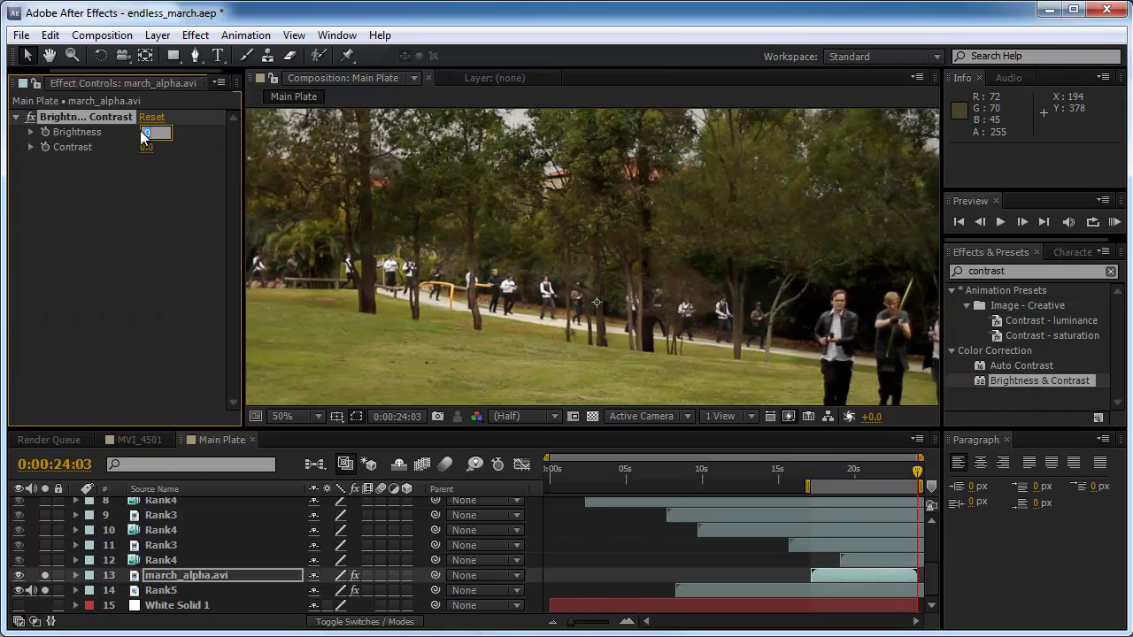
type("-20")
key("Return")
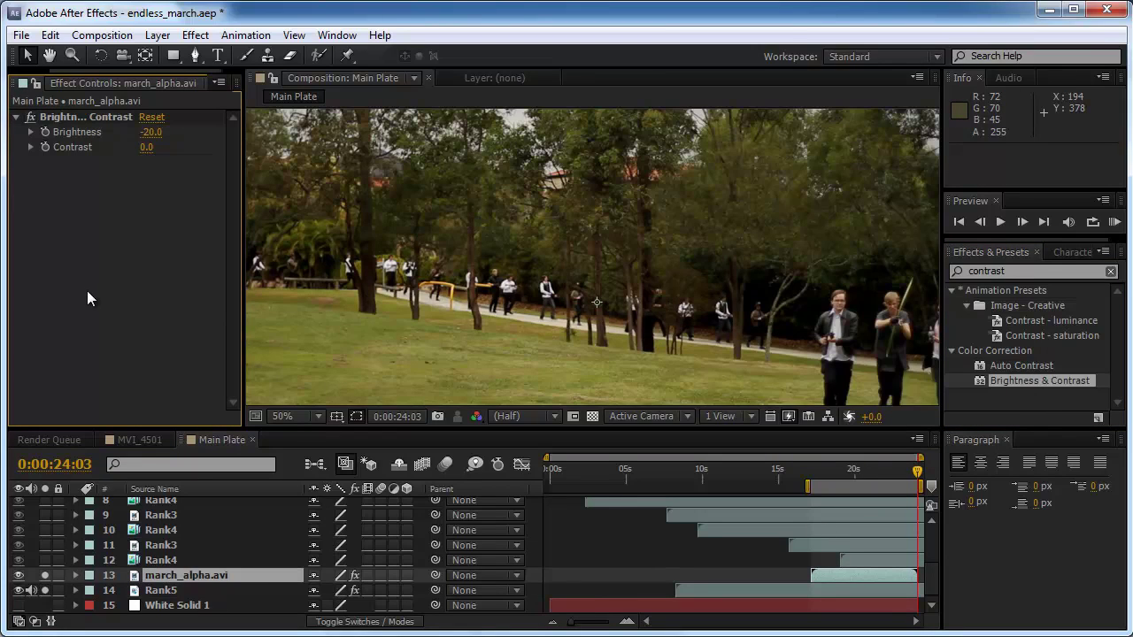
Set the march_alpha.avi layer's Brightness to -10 and Contrast to -5.
left_click(150, 133)
type("-")
left_click(147, 147)
type("-5")
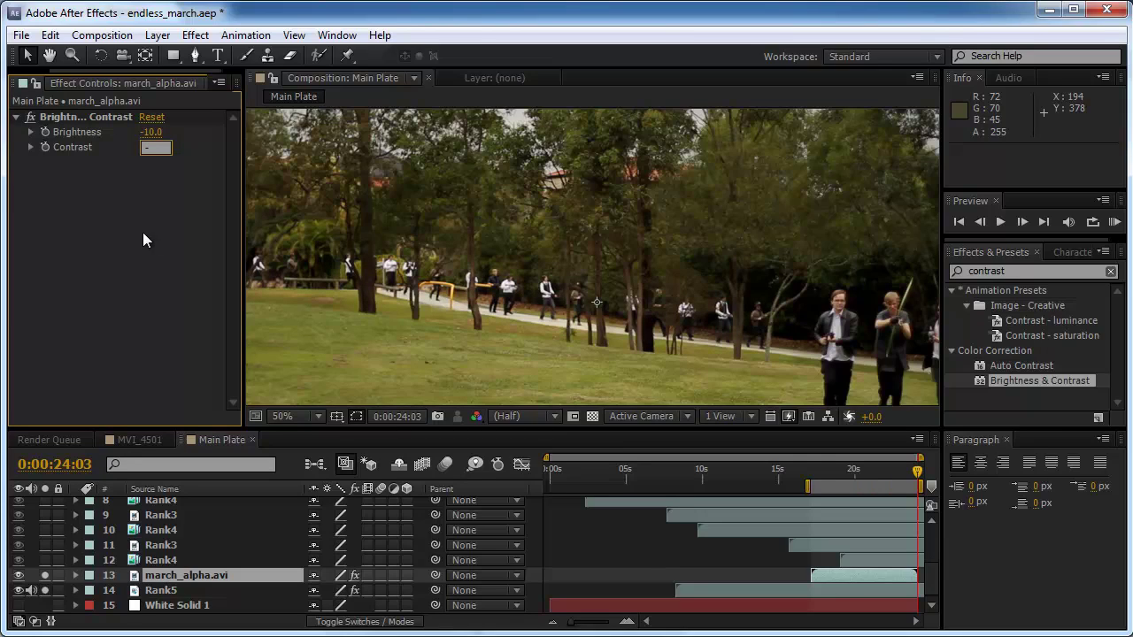
key("Return")
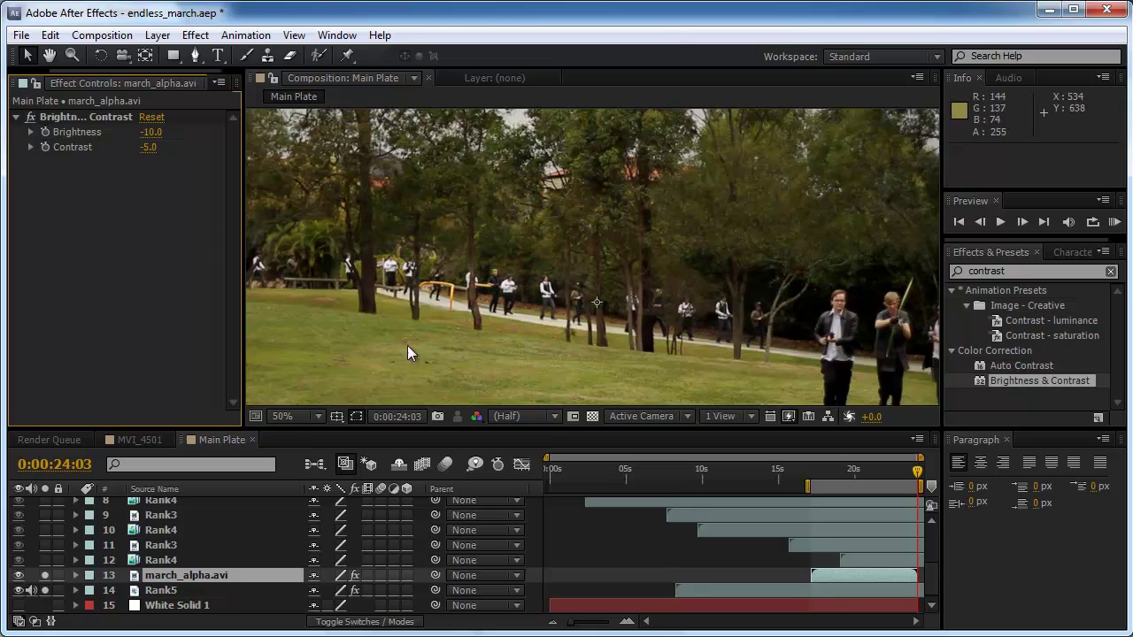
Turn off solo for march_alpha.avi and Rank5, and review the full army in a maximized viewer.
key("comma")
left_click(345, 280)
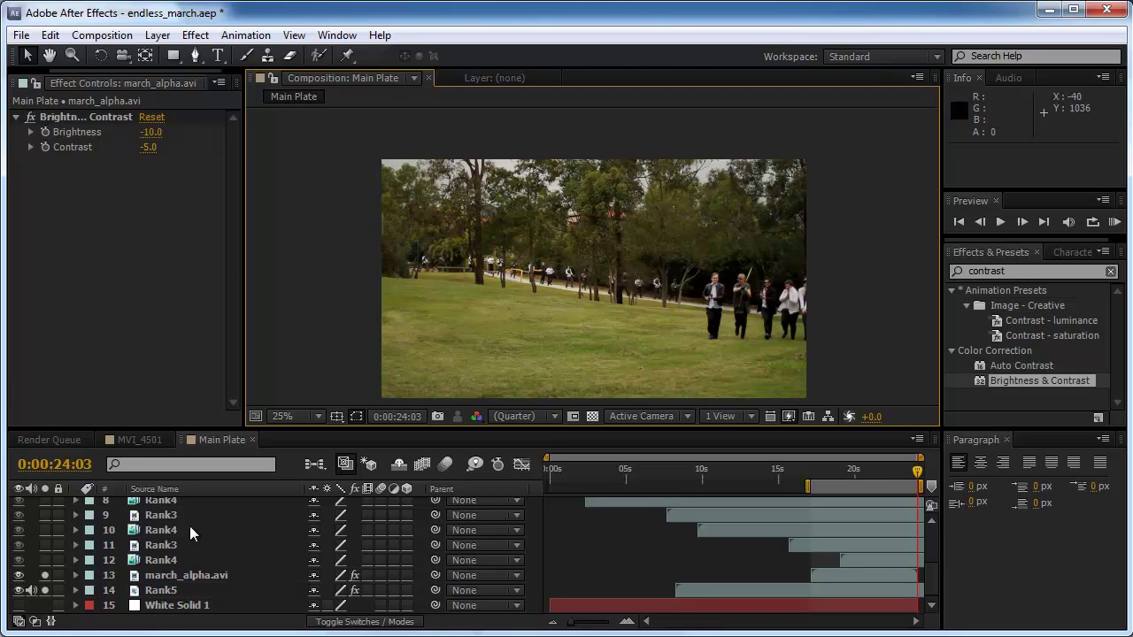
left_click(45, 576)
left_click(45, 591)
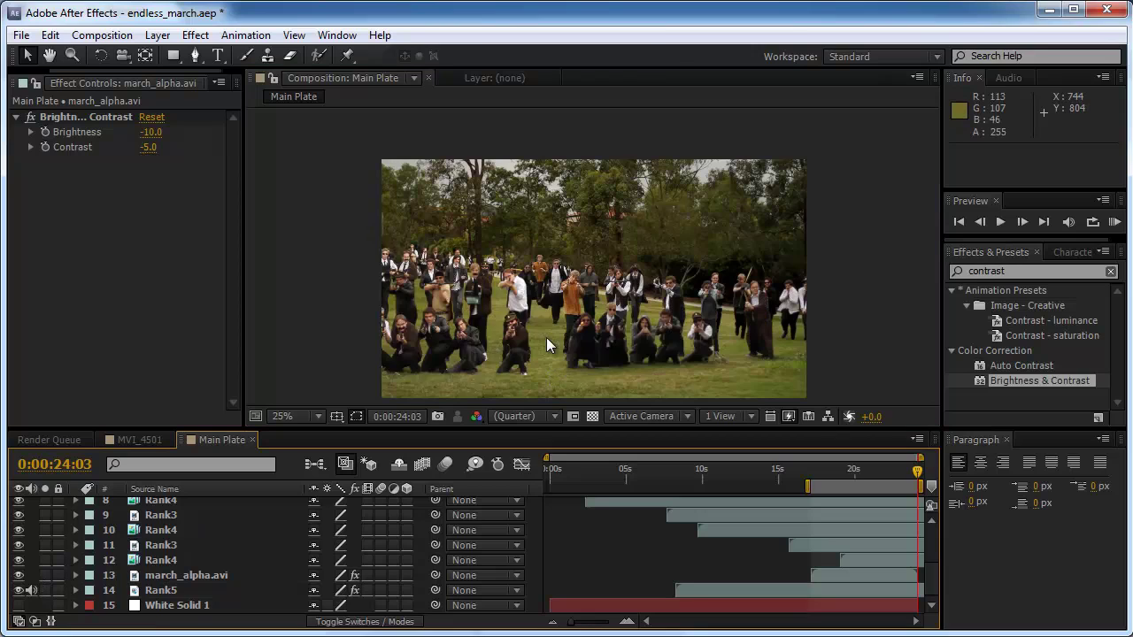
scroll(546, 337, "up", 2)
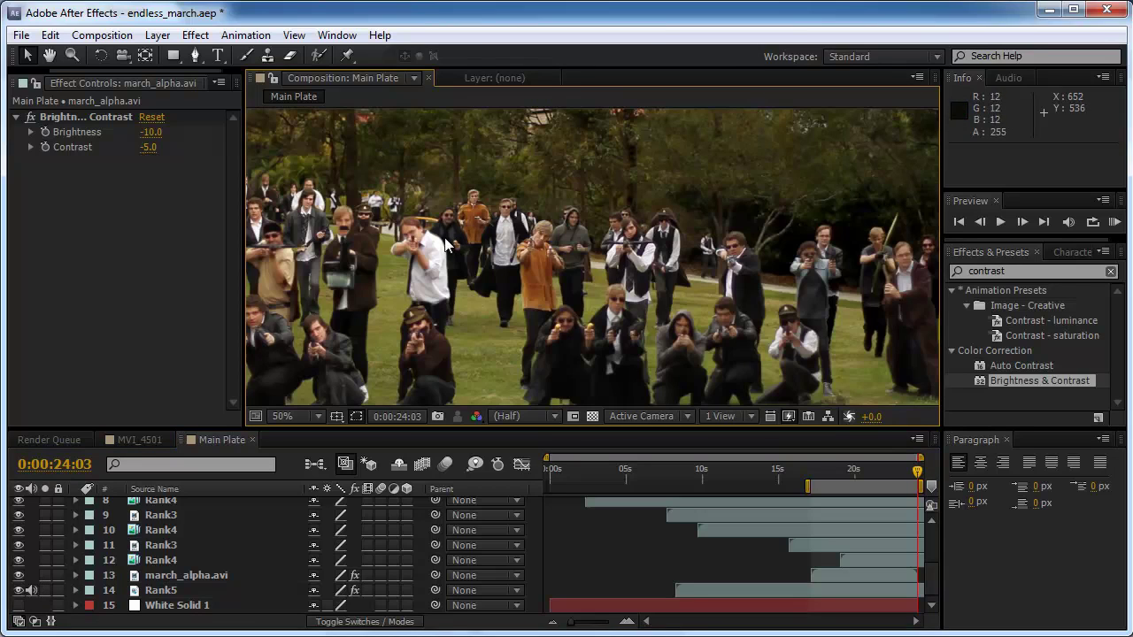
key("grave")
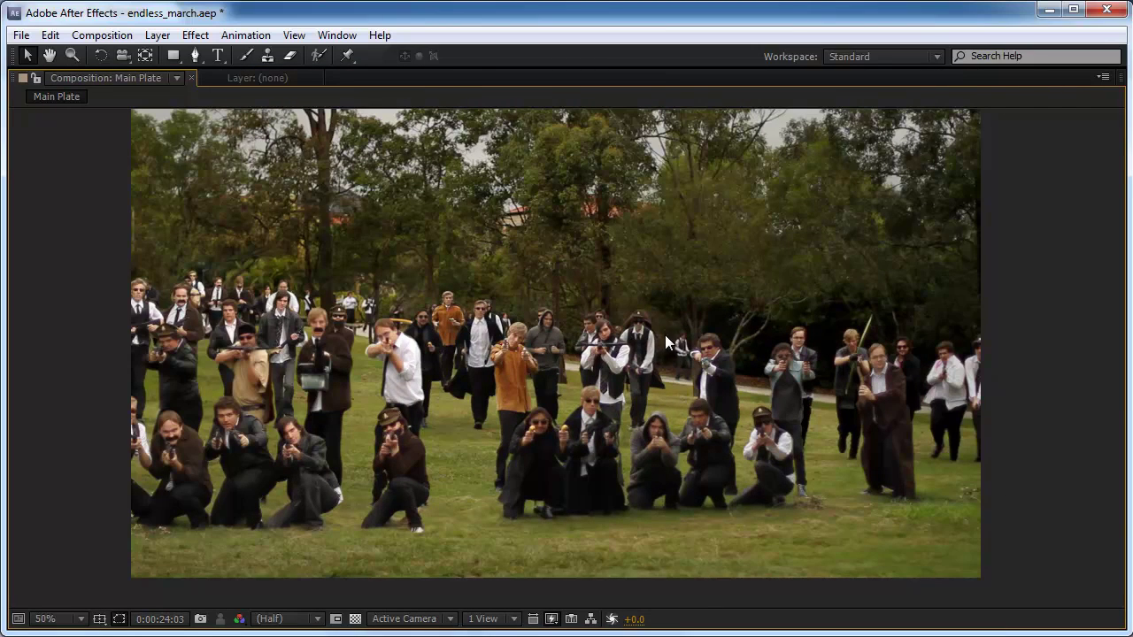